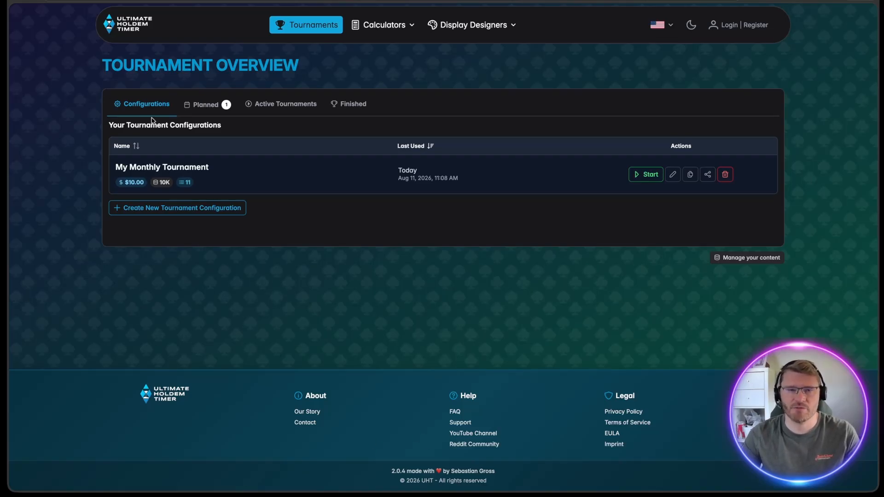
# Step: View the planned My Monthly Tournament's timer display and its controls, and return to the tournament overview
pyautogui.click(207, 105)
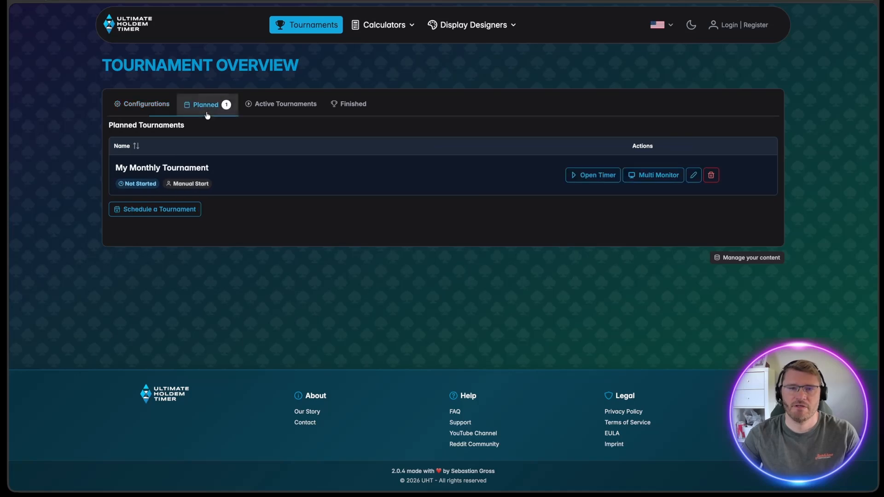
pyautogui.click(598, 182)
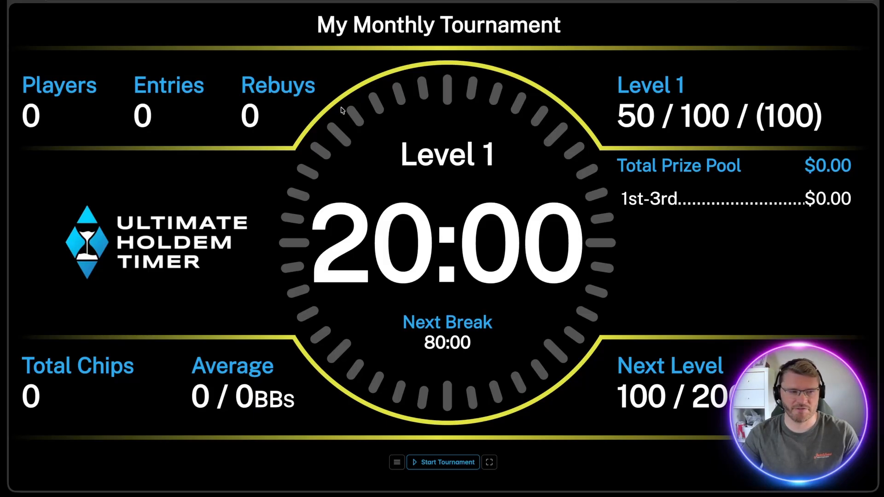
pyautogui.click(397, 468)
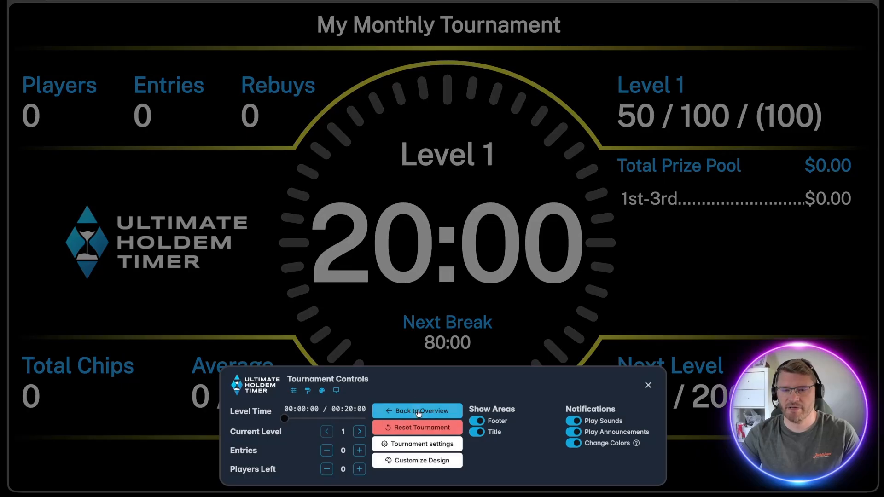
pyautogui.click(416, 409)
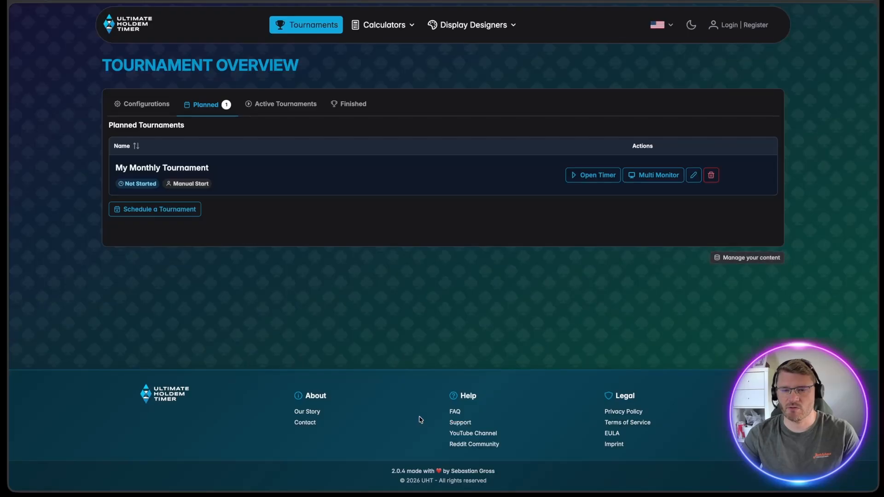
# Step: Open Display Designer 2 and start a new design with the Horizontal Display type
pyautogui.click(467, 30)
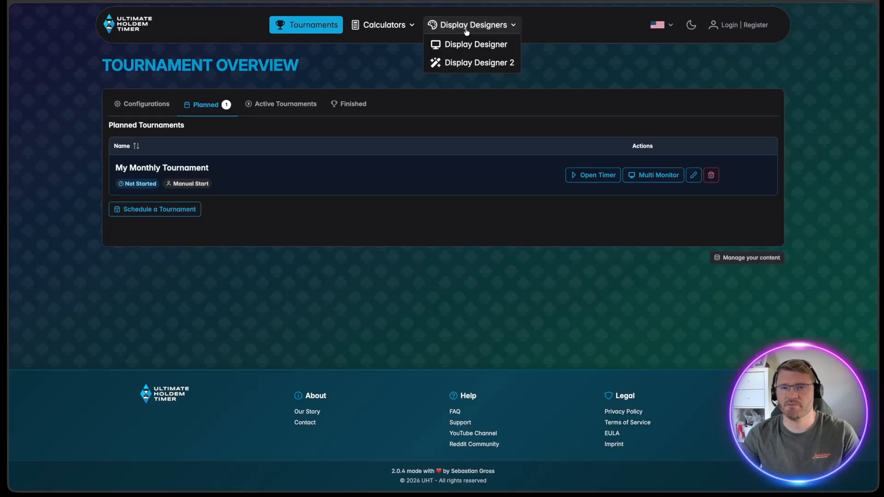
pyautogui.click(466, 69)
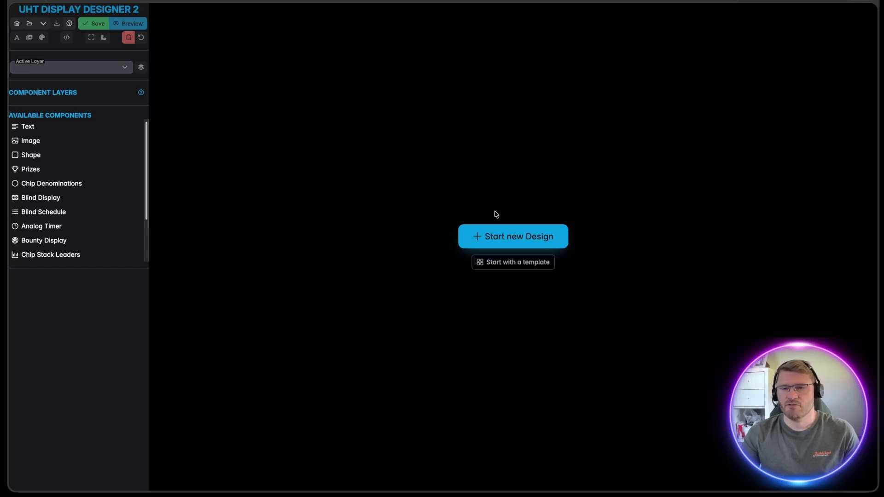
pyautogui.click(519, 243)
pyautogui.click(373, 275)
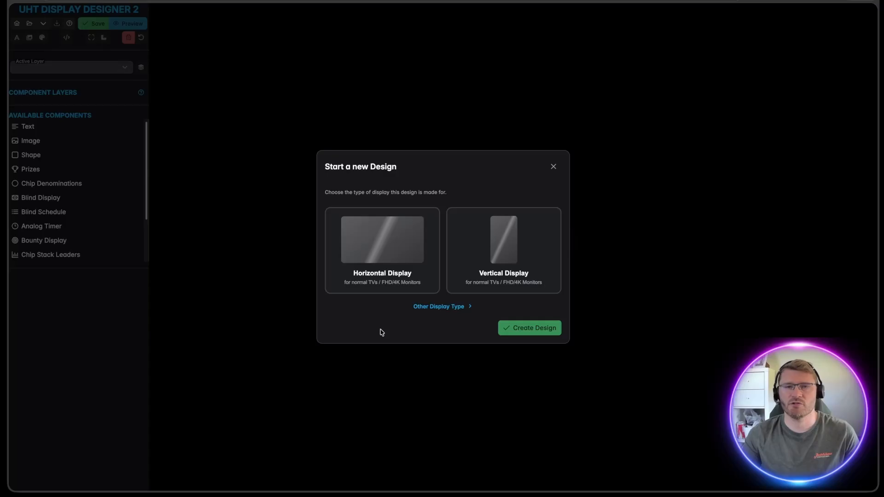
pyautogui.click(367, 244)
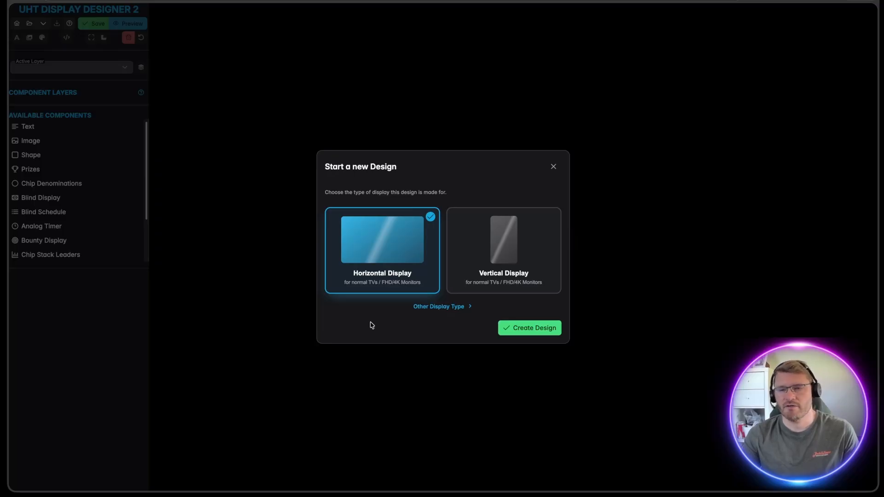
# Step: Look through the other display types for the new design: vertical, tablet, phone and custom resolution
pyautogui.click(476, 242)
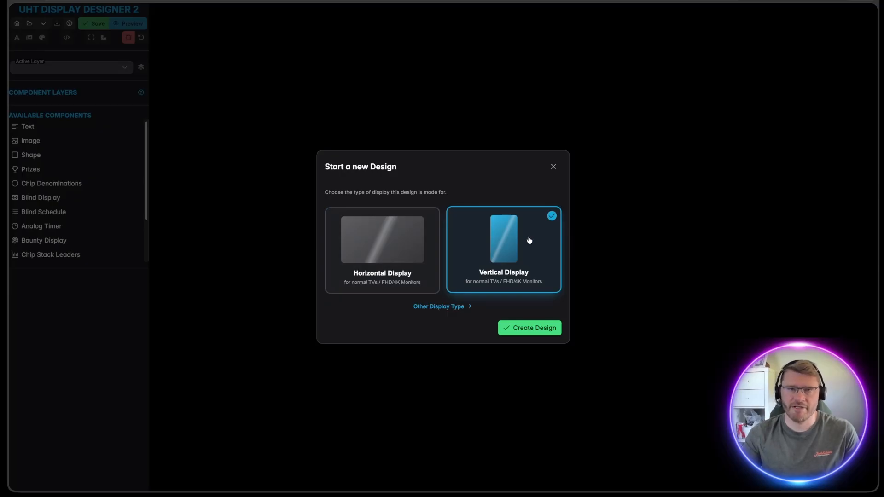
pyautogui.click(408, 257)
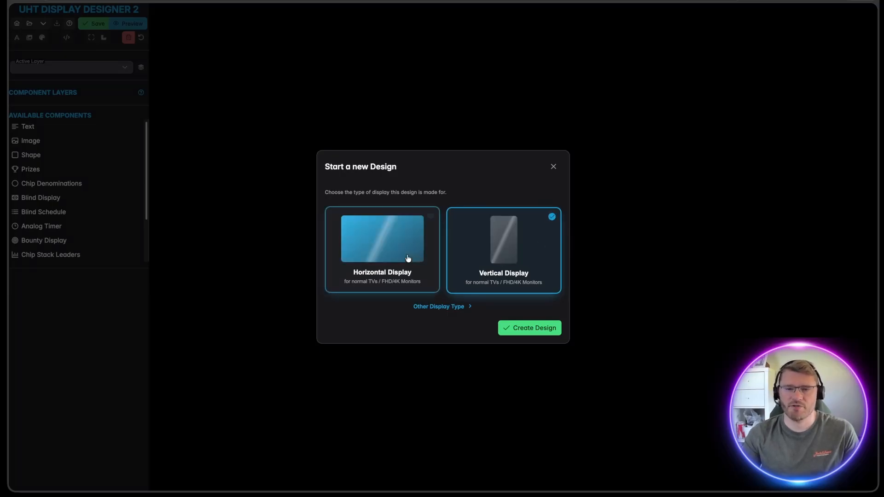
pyautogui.click(437, 307)
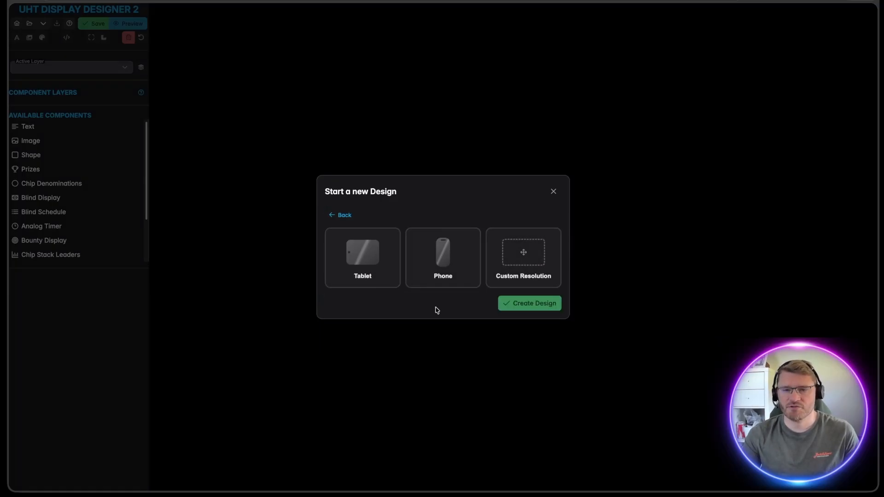
pyautogui.click(376, 260)
pyautogui.click(437, 251)
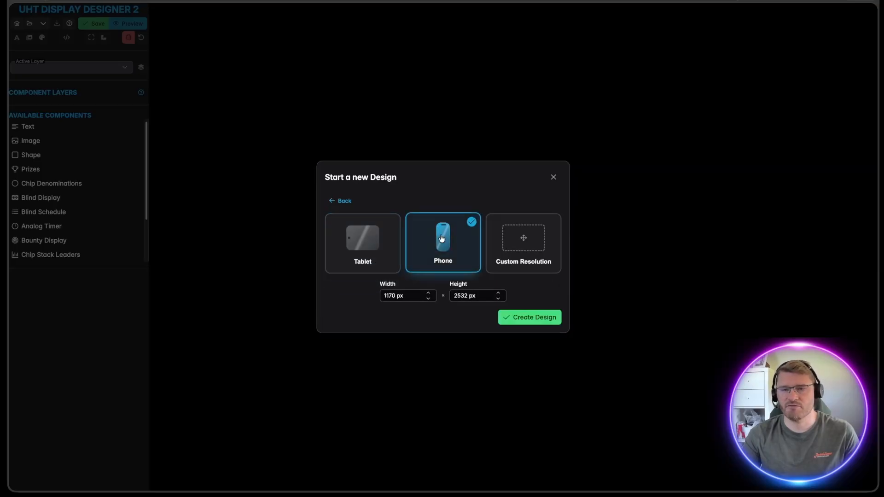
pyautogui.click(528, 247)
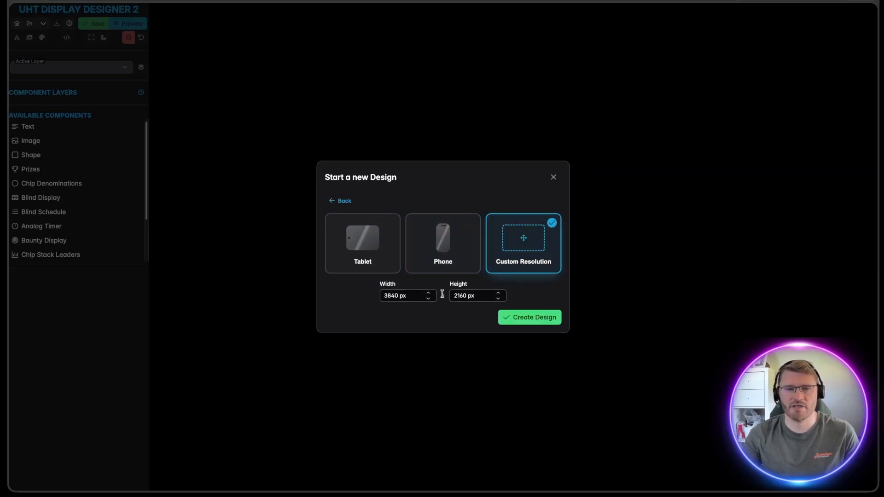
# Step: Go back to the Horizontal Display type and create the design
pyautogui.click(340, 201)
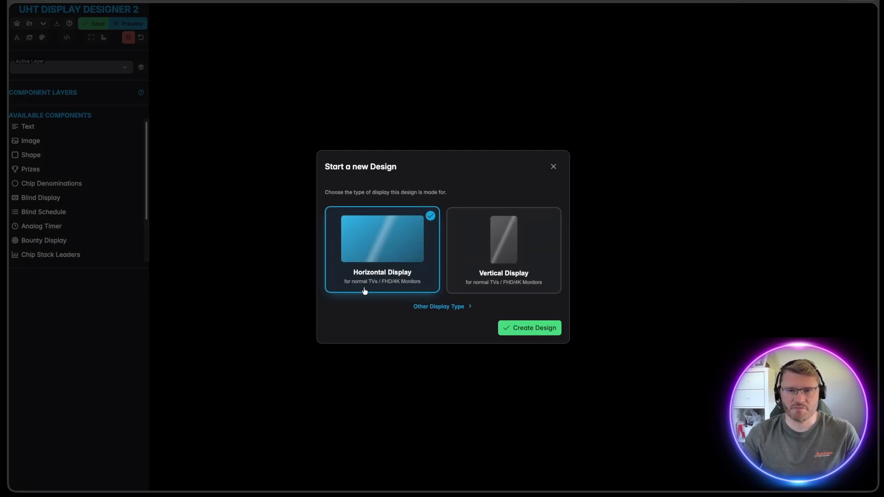
pyautogui.click(541, 334)
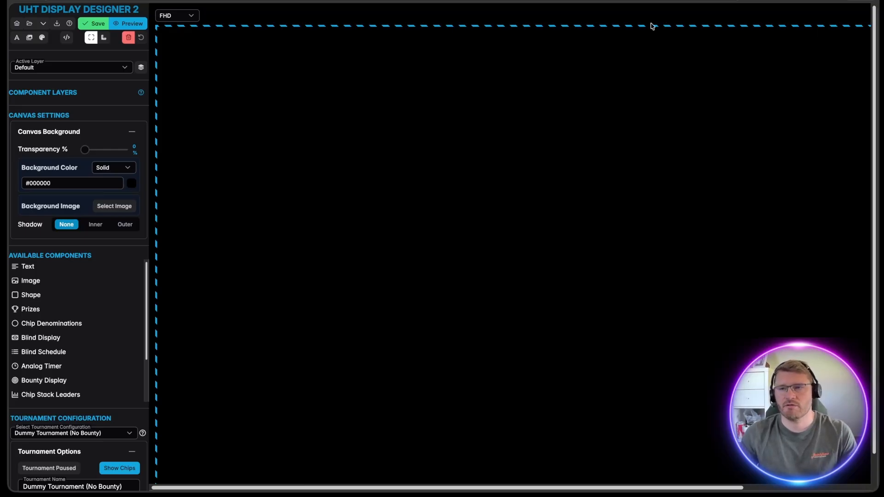
pyautogui.scroll(-1, 763, 97)
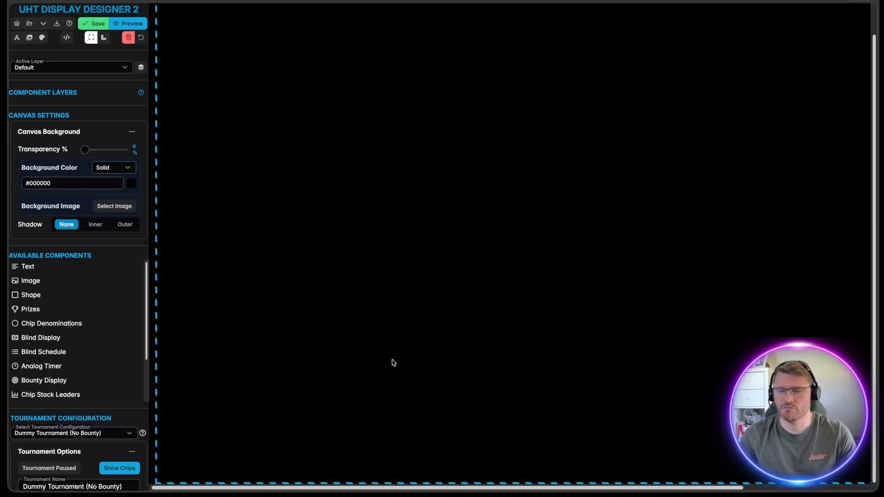
pyautogui.scroll(1, 469, 168)
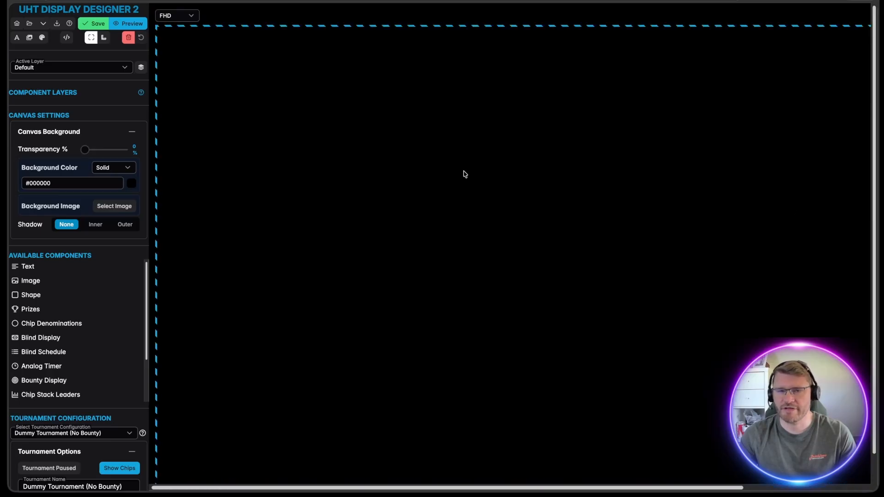
# Step: Try the canvas at 4K resolution and set it to HD so the whole canvas fits the view
pyautogui.click(191, 15)
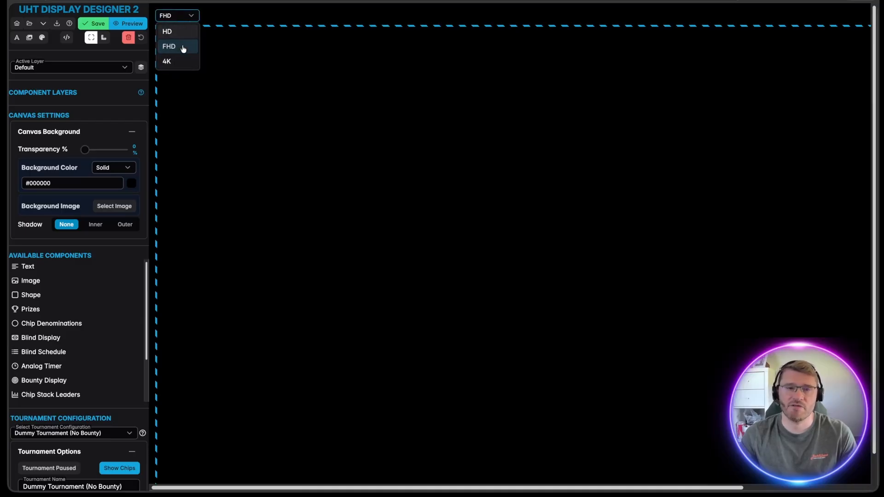
pyautogui.click(167, 62)
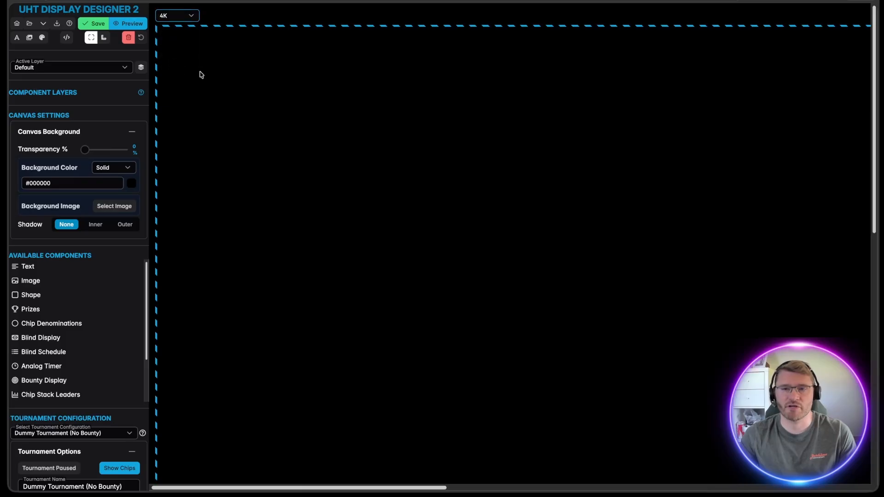
pyautogui.hscroll(10, 414, 135)
pyautogui.hscroll(-10, 502, 184)
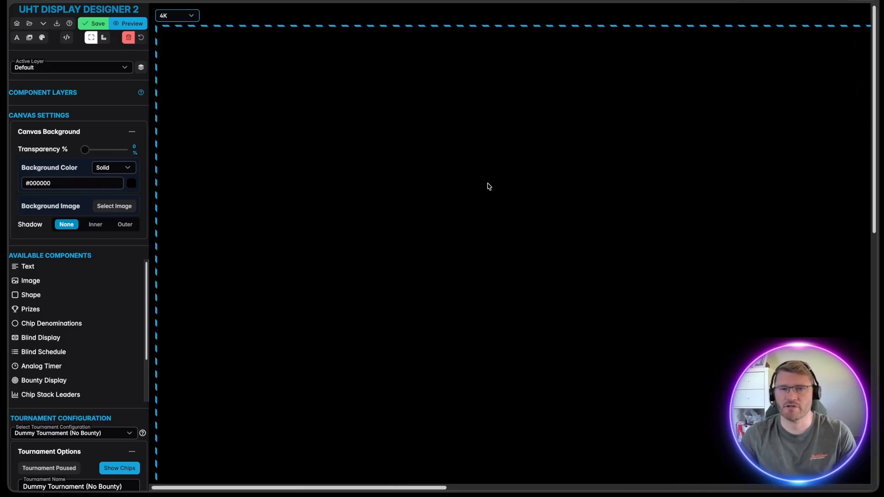
pyautogui.click(177, 17)
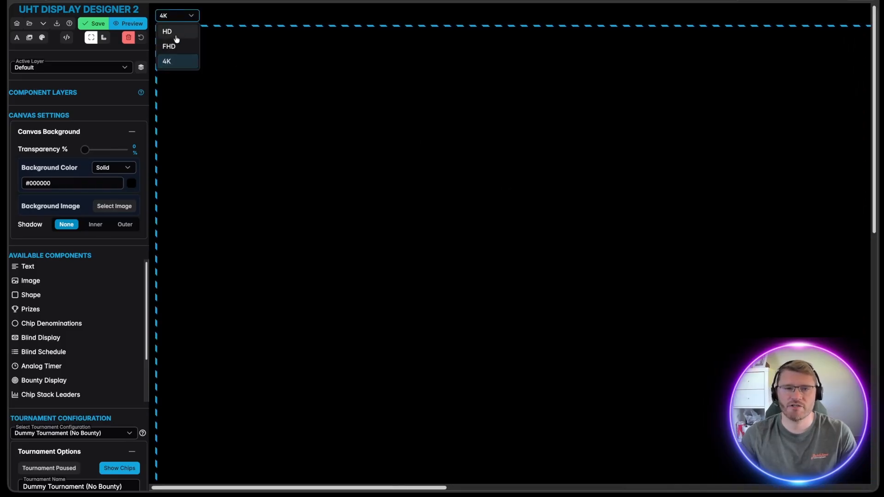
pyautogui.click(184, 33)
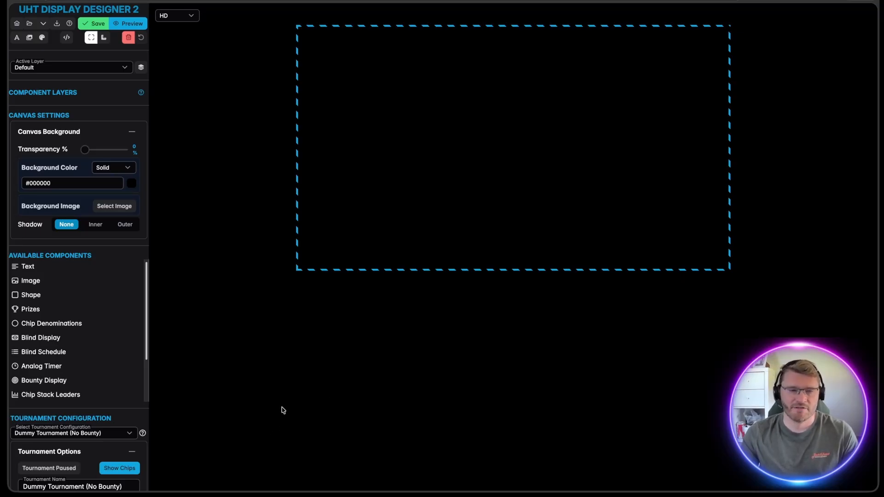
# Step: Add a Text component to the canvas and enlarge its box from the lower-right corner
pyautogui.scroll(-5, 64, 249)
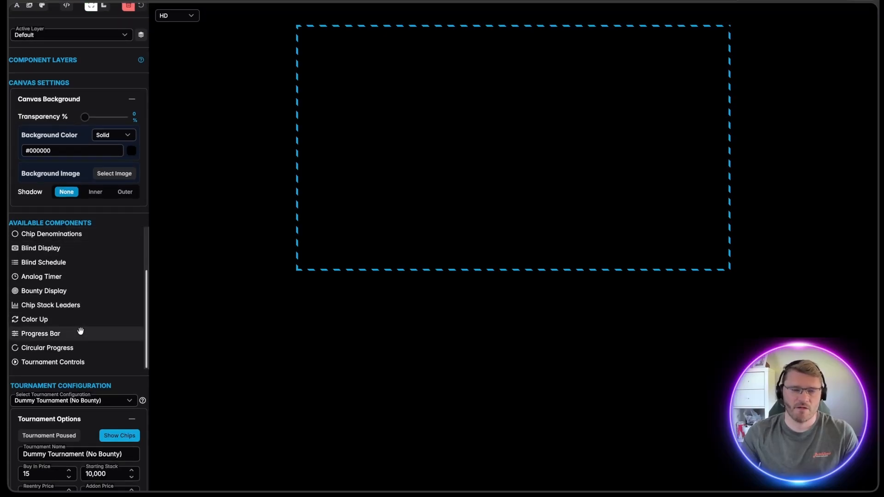
pyautogui.scroll(5, 82, 332)
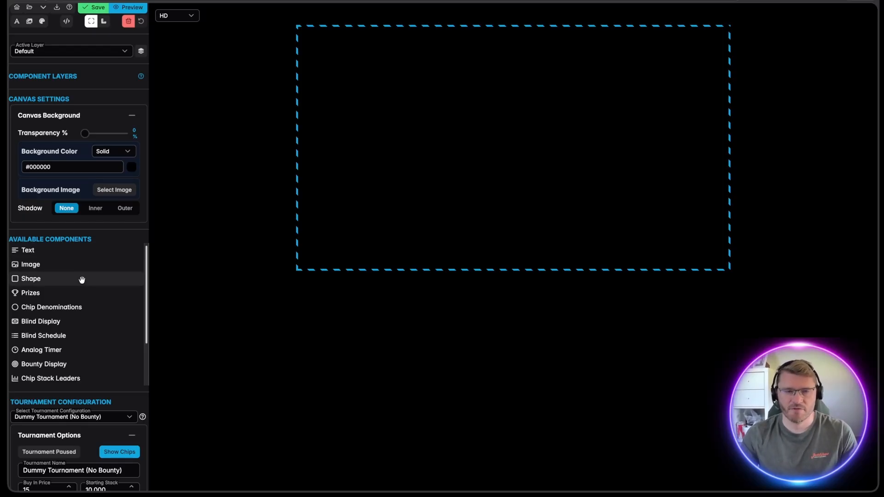
pyautogui.scroll(1, 82, 266)
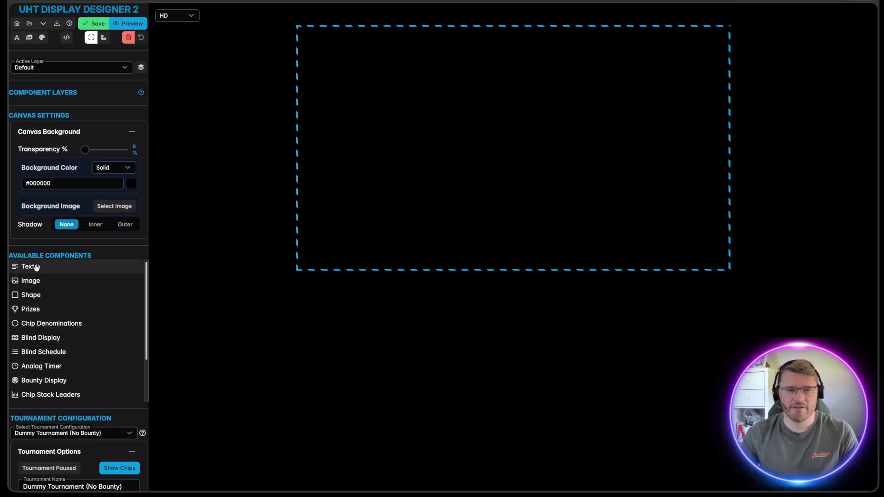
pyautogui.moveTo(36, 267); pyautogui.dragTo(420, 146)
pyautogui.click(424, 193)
pyautogui.click(460, 152)
pyautogui.moveTo(464, 155); pyautogui.dragTo(517, 188)
pyautogui.click(513, 225)
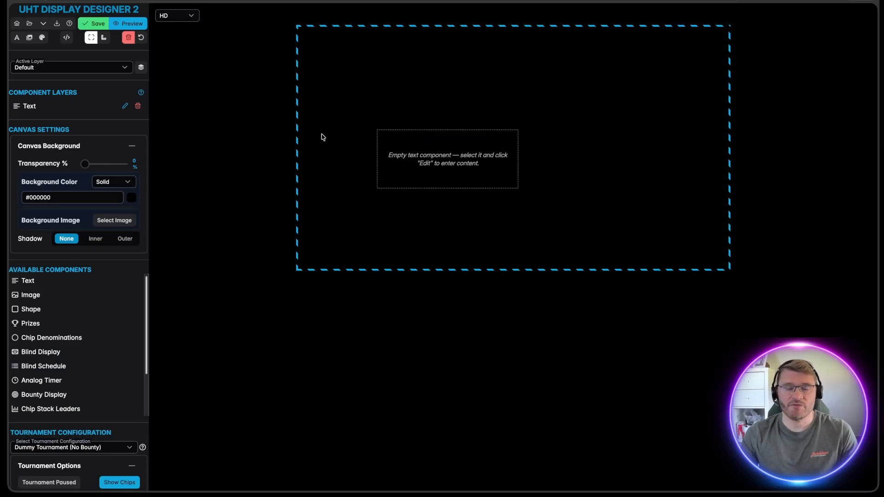
# Step: Reposition the empty text component to the upper-left area of the canvas and select it
pyautogui.moveTo(440, 171); pyautogui.dragTo(598, 93)
pyautogui.click(544, 224)
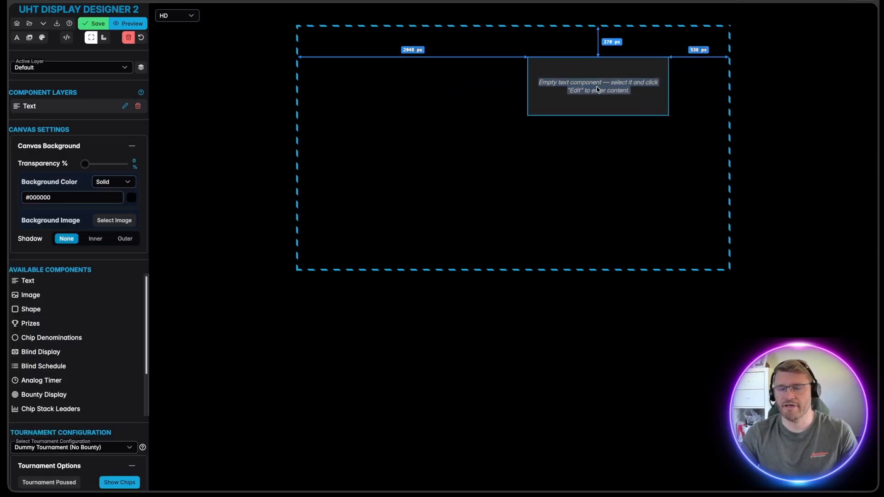
pyautogui.click(529, 203)
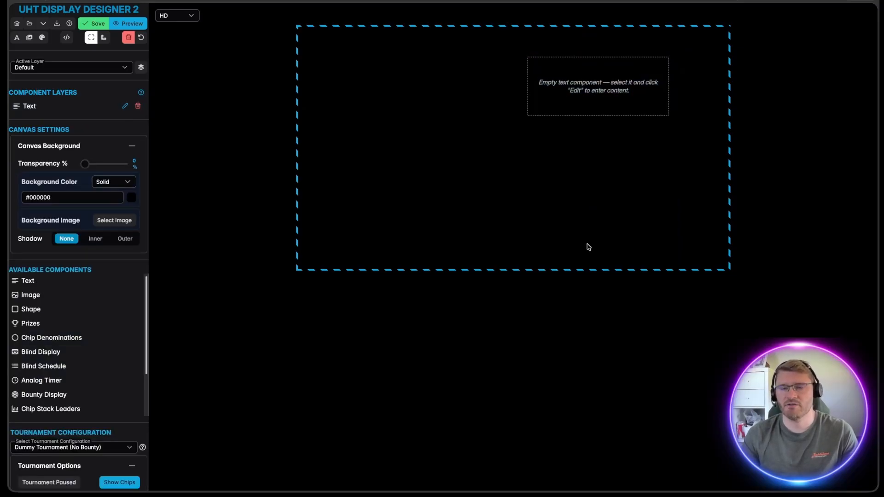
pyautogui.click(600, 97)
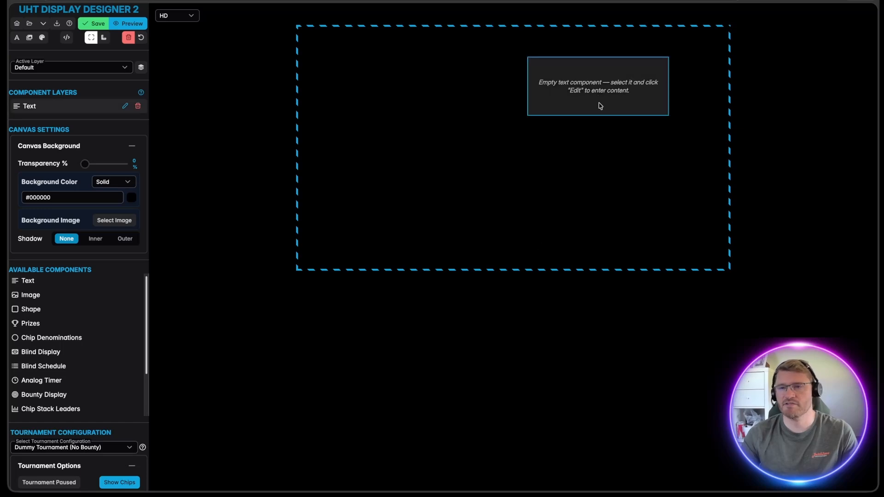
pyautogui.moveTo(606, 103); pyautogui.dragTo(401, 94)
pyautogui.click(491, 359)
pyautogui.click(423, 217)
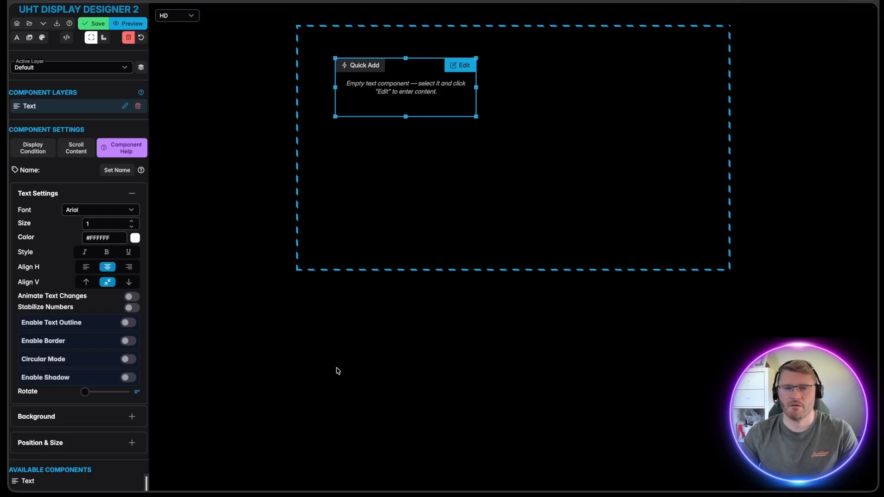
# Step: Edit the text component's content to read "Some text" and save it
pyautogui.click(461, 71)
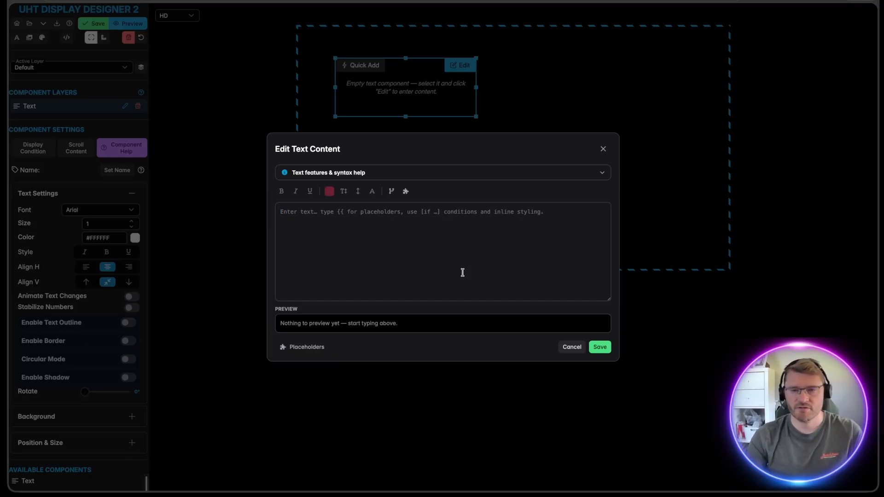
pyautogui.write('Sopm,')
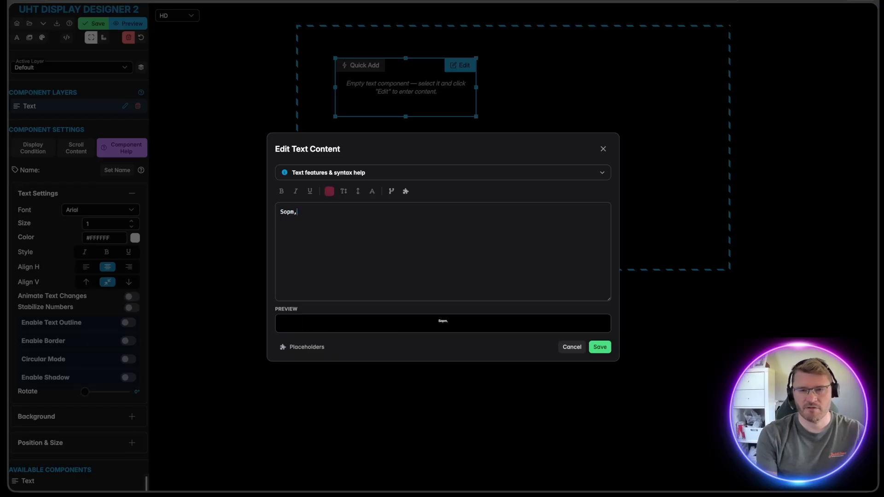
pyautogui.write('text')
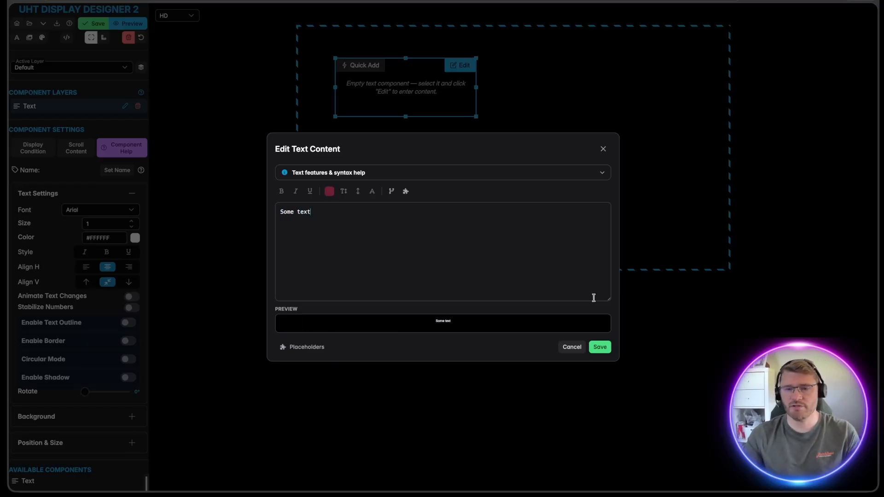
pyautogui.click(599, 353)
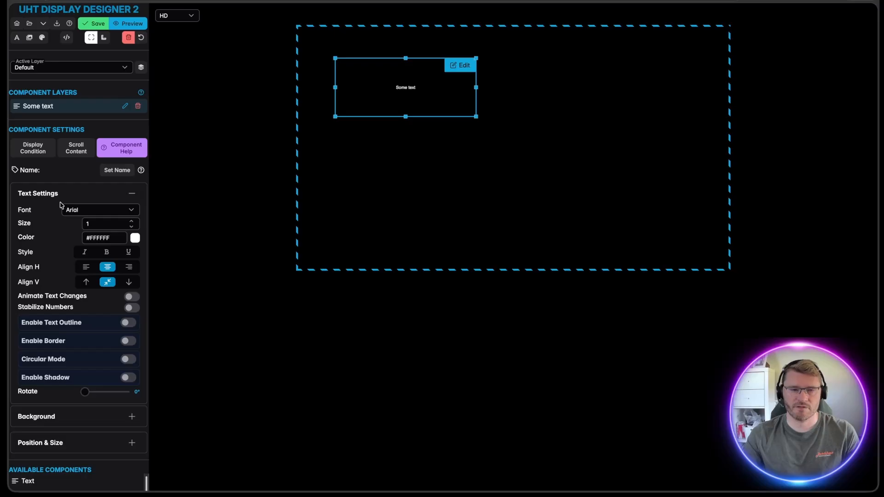
# Step: Increase the text component's font size to 2.5
pyautogui.click(133, 221)
pyautogui.click(133, 221)
pyautogui.click(133, 221)
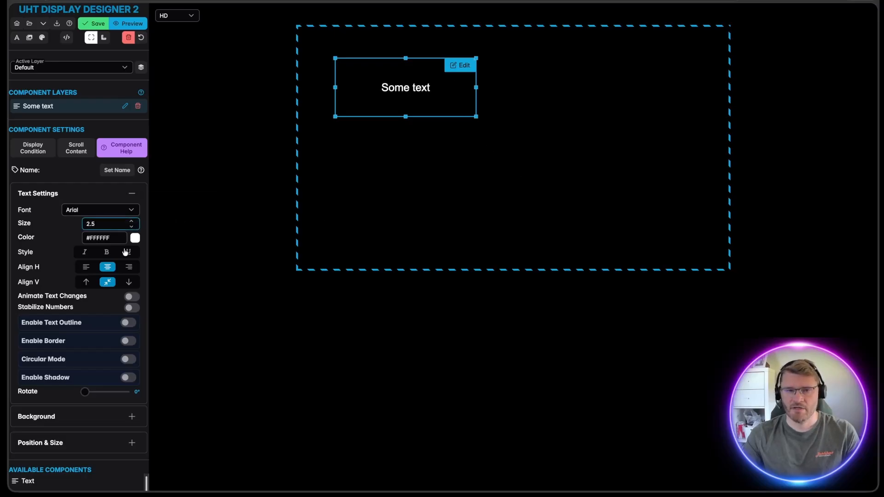
# Step: Toggle bold styling on and back off for the text component
pyautogui.click(107, 252)
pyautogui.click(108, 253)
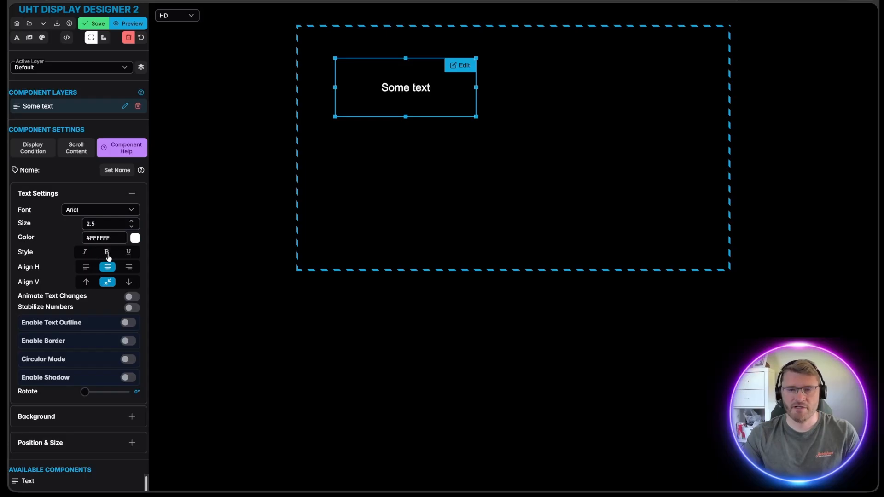
# Step: Replace the text component's content "Some text" with the {{tournament.name}} placeholder
pyautogui.click(459, 65)
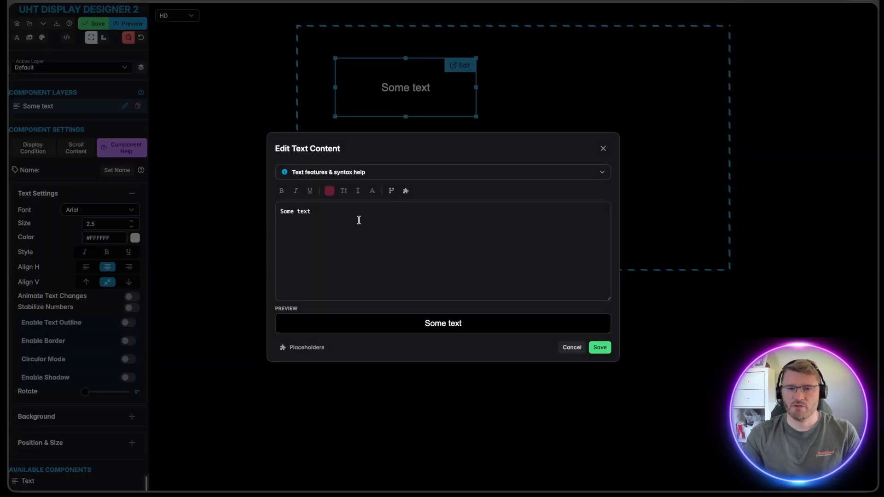
pyautogui.moveTo(375, 216); pyautogui.dragTo(232, 214)
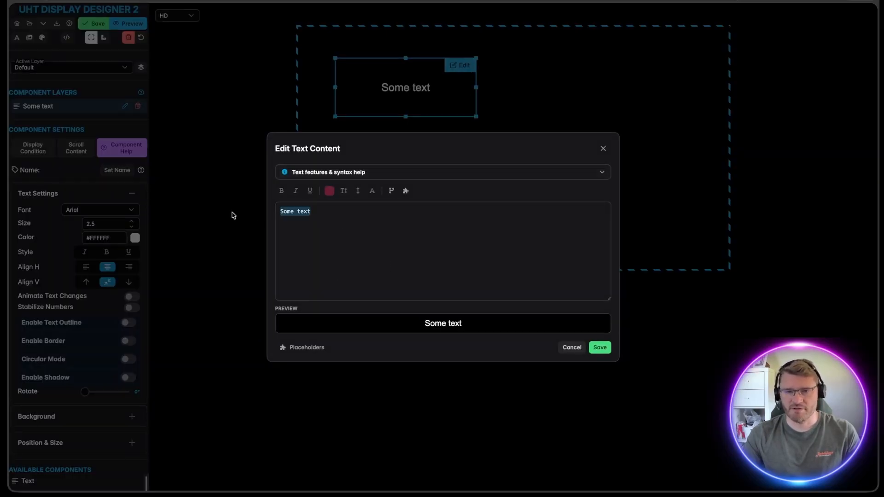
pyautogui.press('BackSpace')
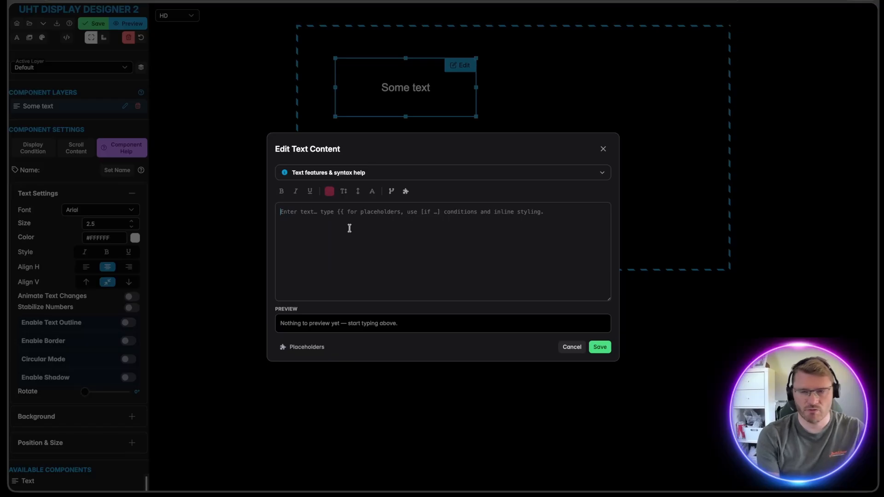
pyautogui.write('{{')
pyautogui.scroll(-2, 346, 272)
pyautogui.scroll(-10, 347, 271)
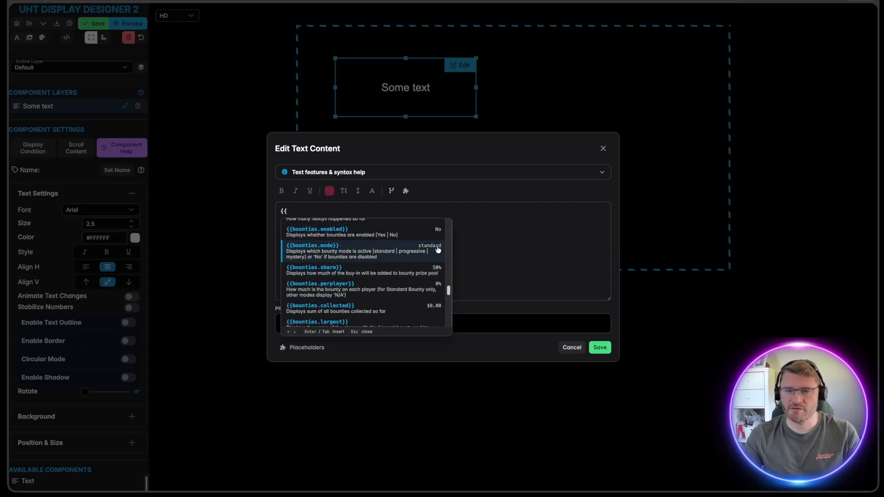
pyautogui.scroll(5, 414, 249)
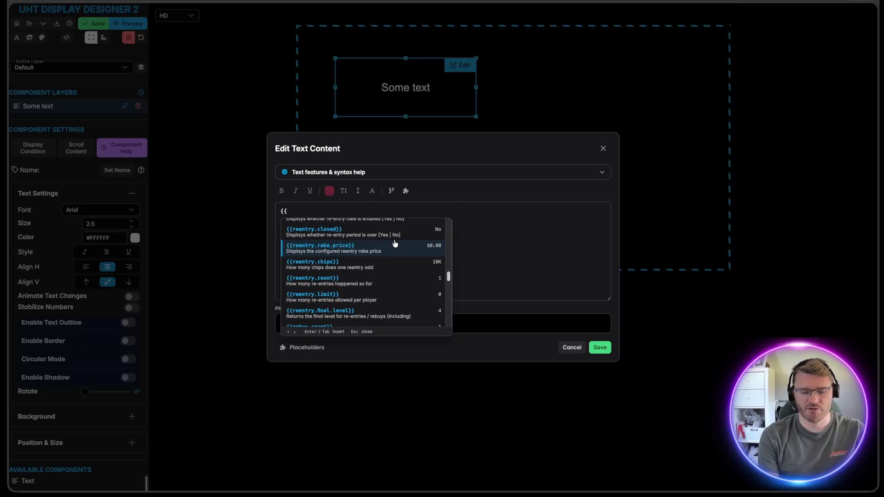
pyautogui.write('tou')
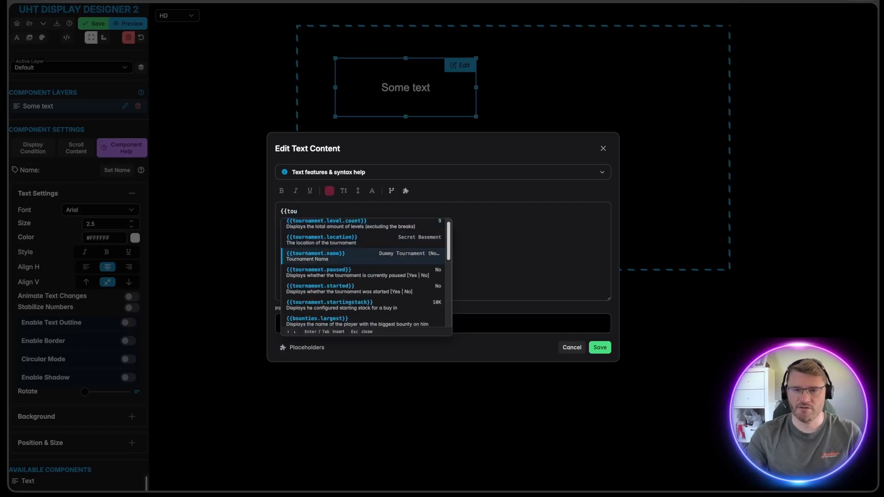
pyautogui.click(351, 261)
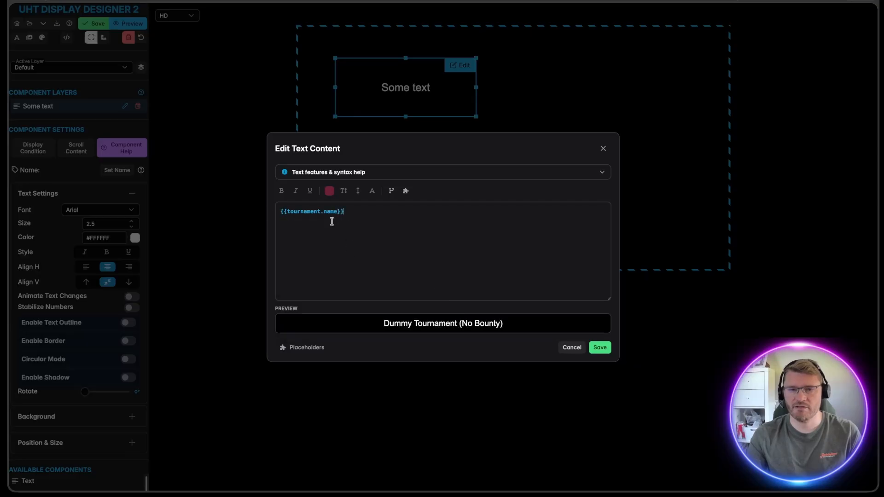
# Step: Try prefixing the tournament name placeholder with "Name: " and remove the prefix again
pyautogui.moveTo(384, 326)
pyautogui.mouseDown()
pyautogui.moveTo(527, 328)
pyautogui.moveTo(380, 326)
pyautogui.mouseUp()
pyautogui.click(390, 324)
pyautogui.press('Up')
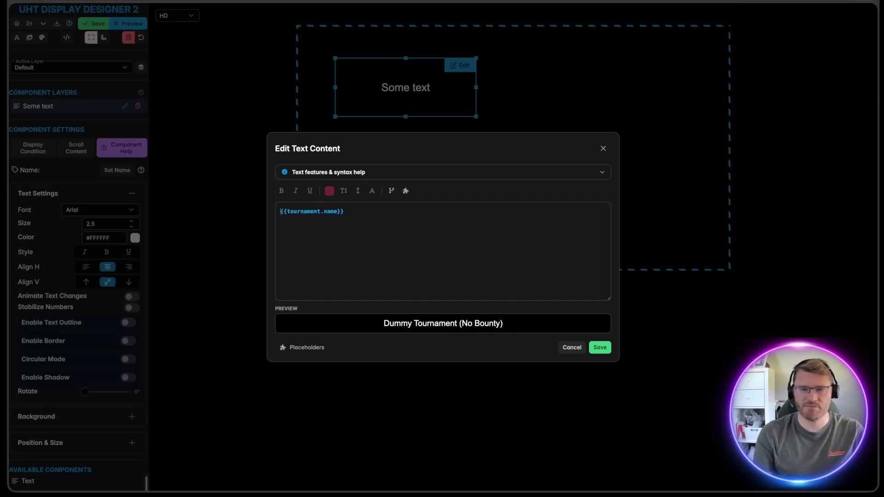
pyautogui.write('Name:')
pyautogui.press('BackSpace')
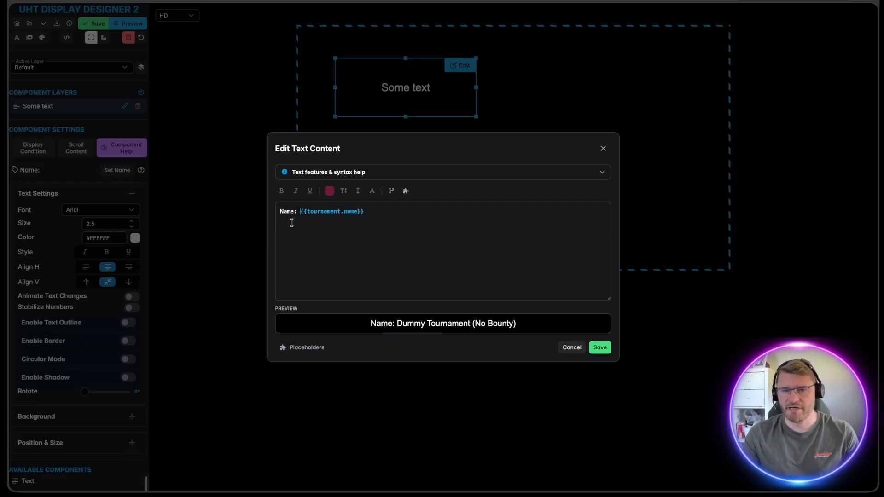
pyautogui.press('BackSpace')
pyautogui.press('BackSpace')
pyautogui.press('BackSpace')
pyautogui.press('BackSpace')
pyautogui.press('BackSpace')
pyautogui.press('BackSpace')
# Step: Save the placeholder content and resize the text component's box to be wider and about half as tall
pyautogui.click(600, 348)
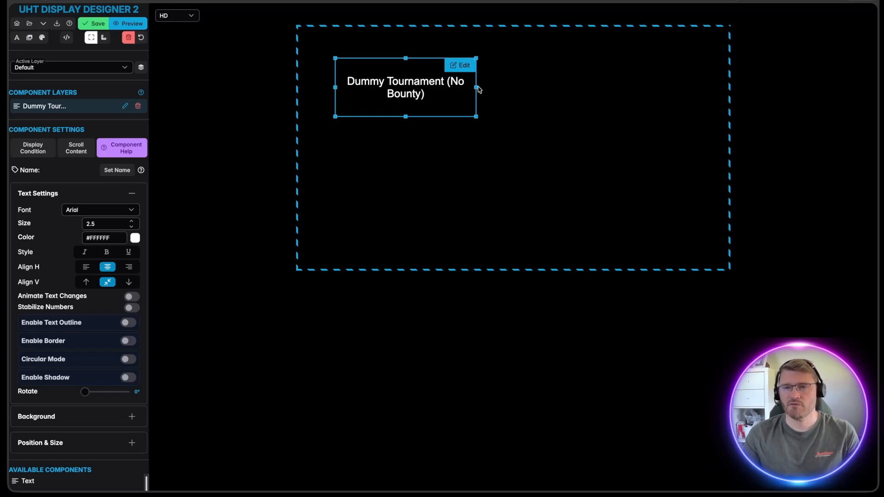
pyautogui.moveTo(476, 87); pyautogui.dragTo(589, 87)
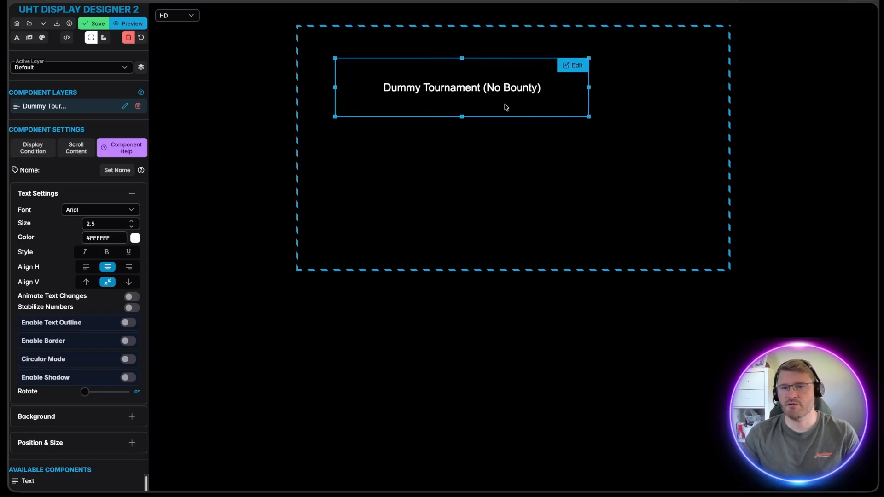
pyautogui.moveTo(462, 115); pyautogui.dragTo(486, 87)
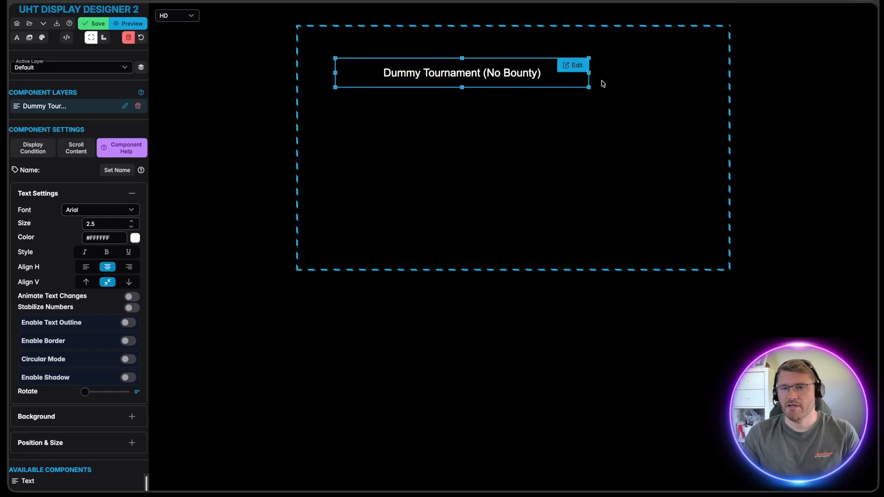
# Step: Move the tournament name component to the top centre of the canvas and deselect it
pyautogui.moveTo(537, 78); pyautogui.dragTo(513, 59)
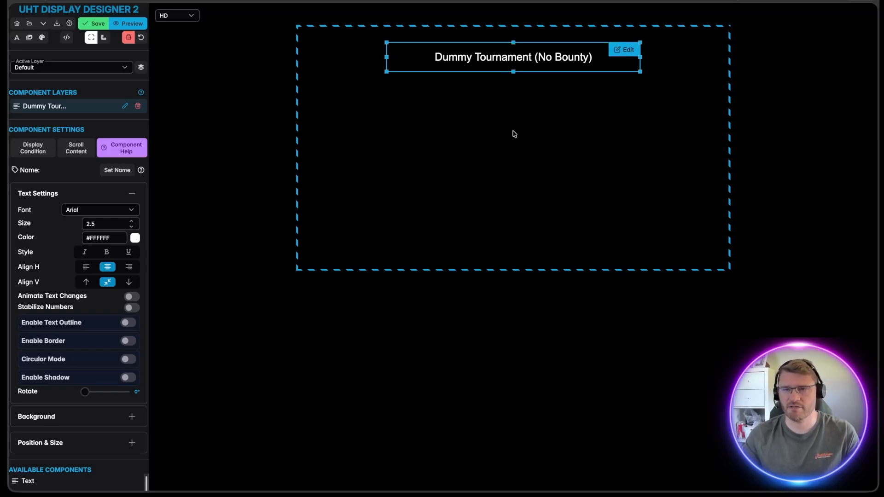
pyautogui.moveTo(521, 64)
pyautogui.mouseDown()
pyautogui.moveTo(520, 52)
pyautogui.moveTo(520, 60)
pyautogui.mouseUp()
pyautogui.click(391, 119)
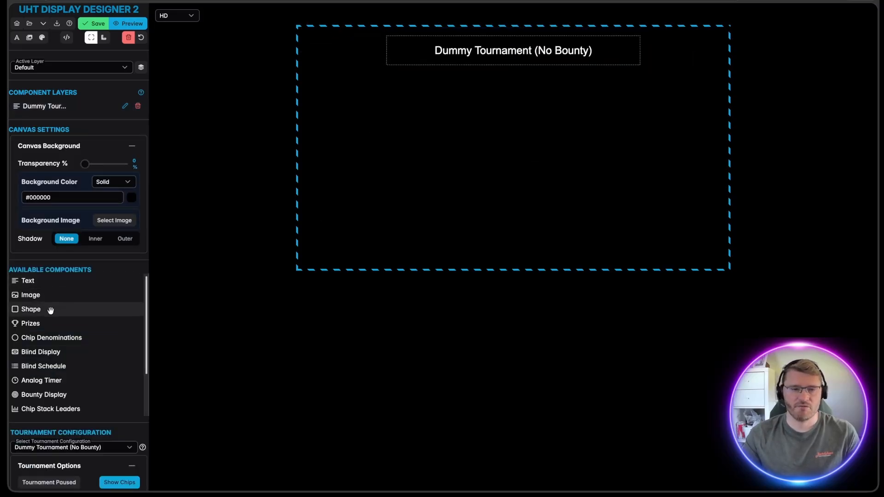
# Step: Add a Shape component beneath the tournament name and size it as a wide rectangle
pyautogui.moveTo(45, 310); pyautogui.dragTo(589, 193)
pyautogui.click(516, 245)
pyautogui.click(457, 169)
pyautogui.click(481, 203)
pyautogui.click(444, 140)
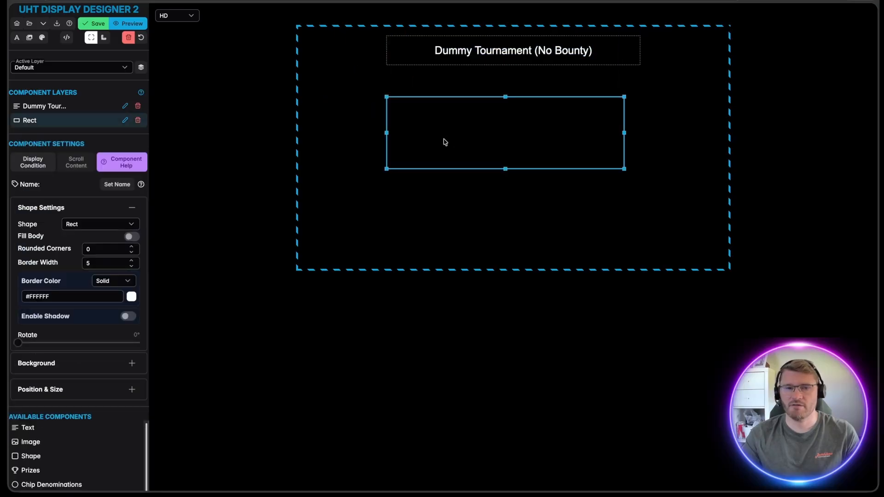
# Step: Set the shape type to Circle after trying Square, and make its box taller
pyautogui.click(130, 222)
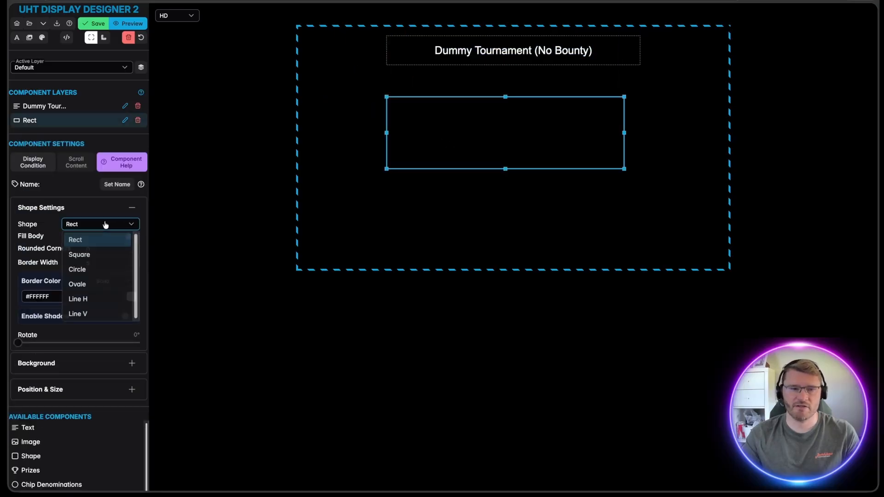
pyautogui.click(94, 256)
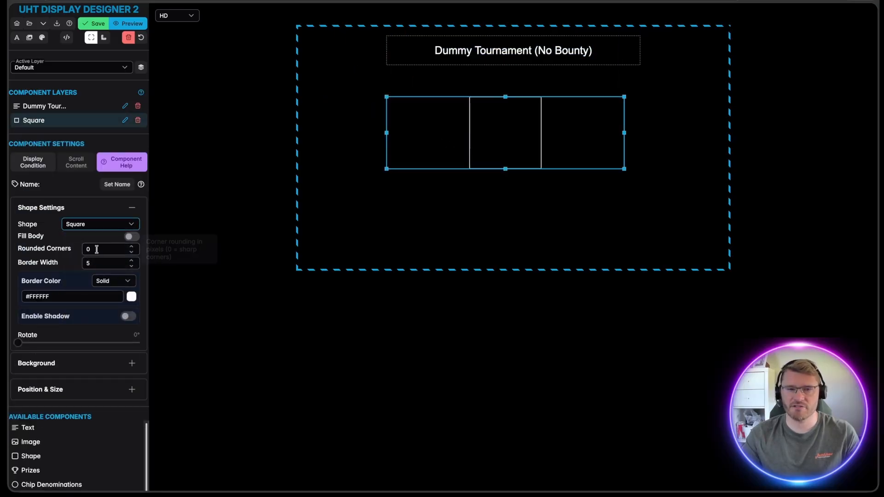
pyautogui.click(99, 224)
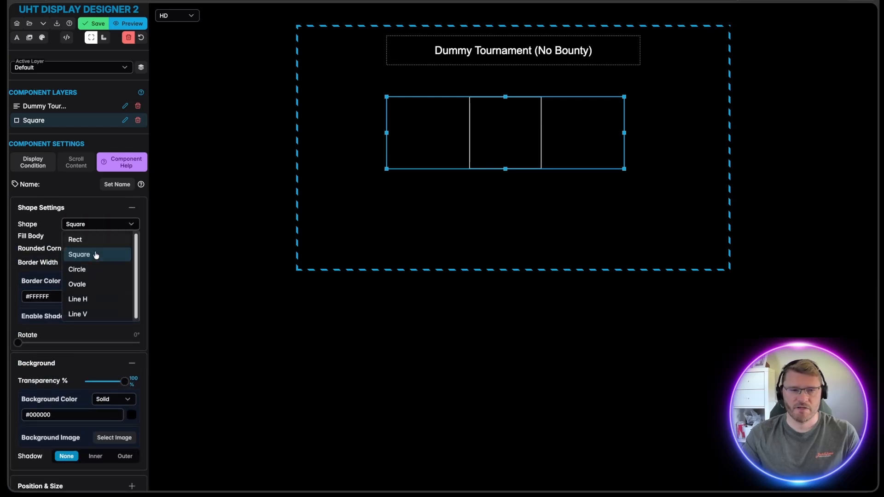
pyautogui.click(95, 269)
pyautogui.moveTo(623, 169); pyautogui.dragTo(627, 208)
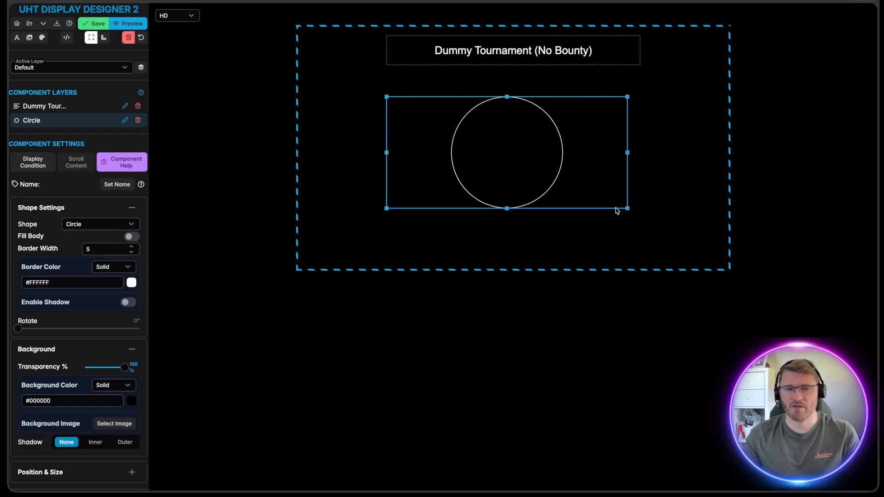
# Step: Set the circle's border width to 15 and its border colour to purple #a103a1
pyautogui.doubleClick(89, 249)
pyautogui.write('15')
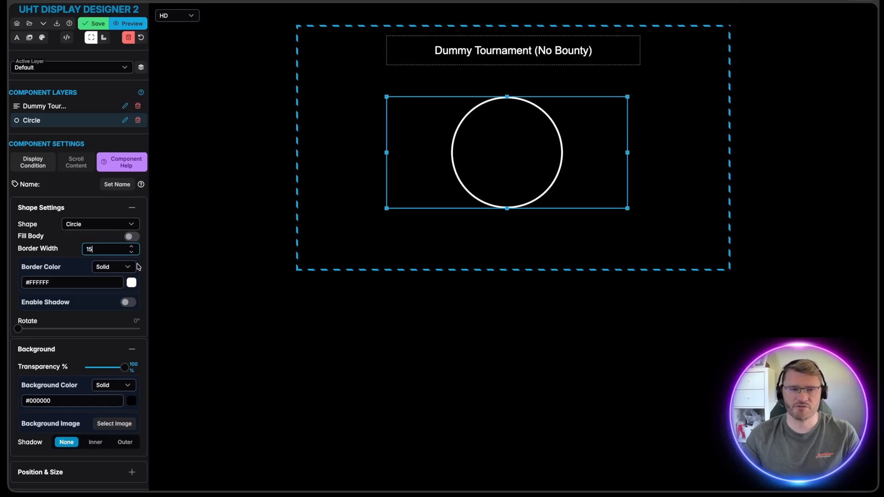
pyautogui.click(131, 282)
pyautogui.click(197, 316)
pyautogui.click(253, 211)
# Step: Move the circle toward the canvas's right side and the tournament name against the left edge so their boxes overlap
pyautogui.moveTo(487, 143); pyautogui.dragTo(570, 126)
pyautogui.moveTo(521, 57); pyautogui.dragTo(431, 134)
pyautogui.click(541, 216)
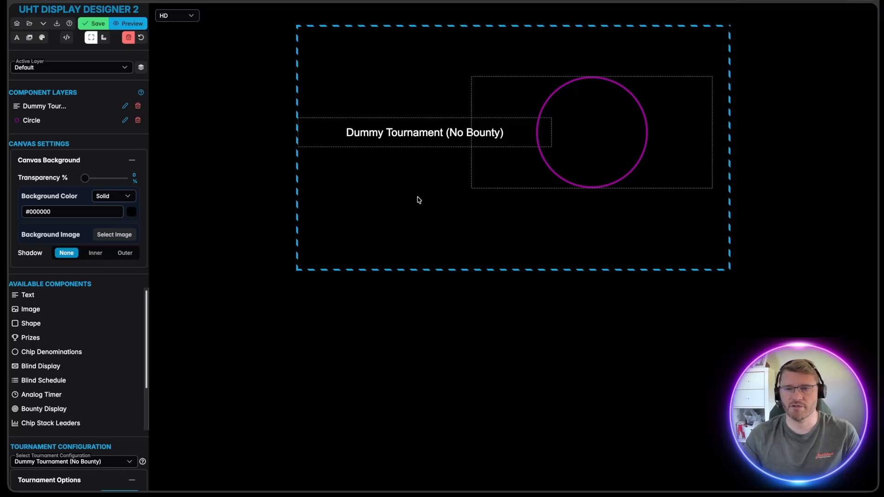
# Step: Pick the tournament name from the overlapping components and give it a solid magenta background with 0% transparency
pyautogui.click(517, 130)
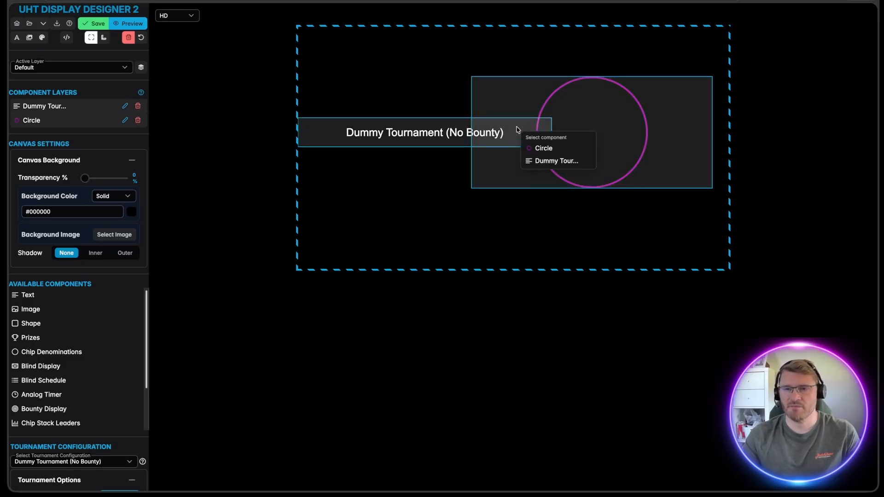
pyautogui.click(555, 161)
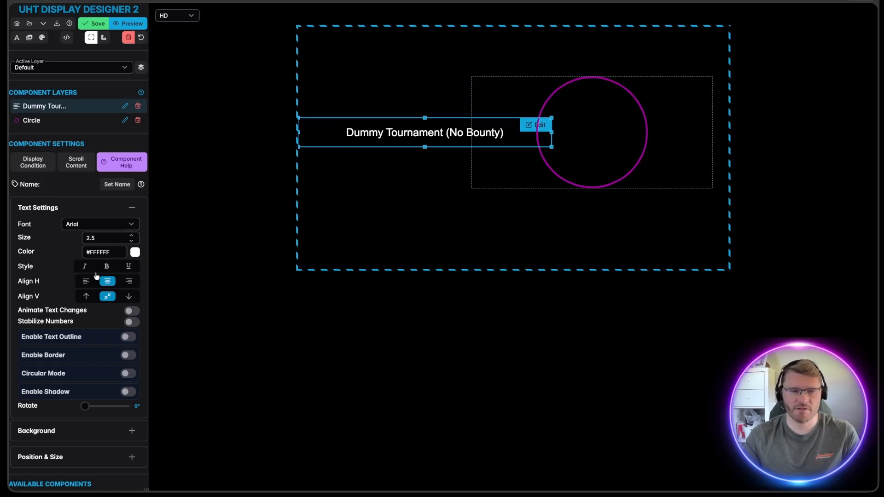
pyautogui.click(131, 430)
pyautogui.moveTo(124, 400); pyautogui.dragTo(69, 403)
pyautogui.click(132, 433)
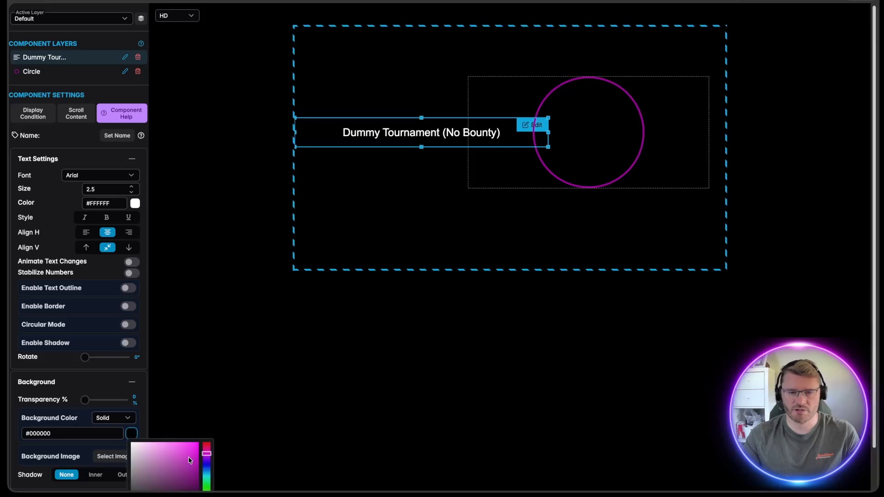
pyautogui.click(187, 458)
pyautogui.click(376, 394)
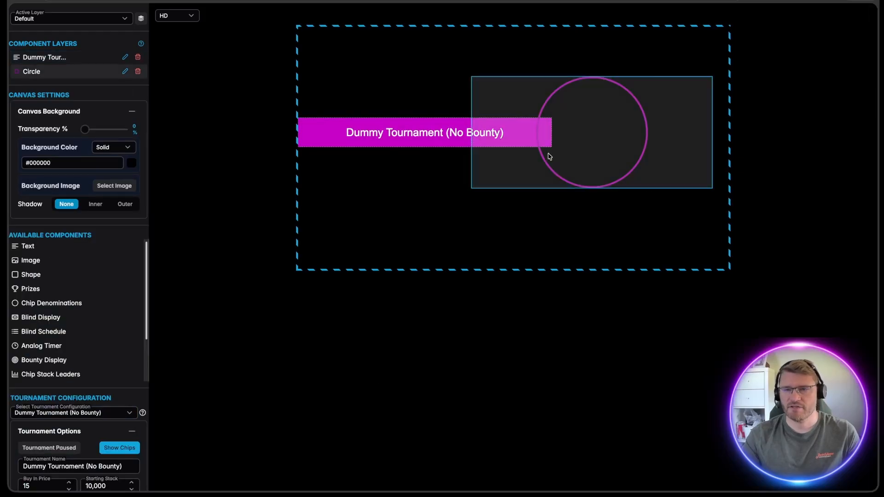
# Step: Change the circle's border colour to green and deselect it
pyautogui.click(567, 106)
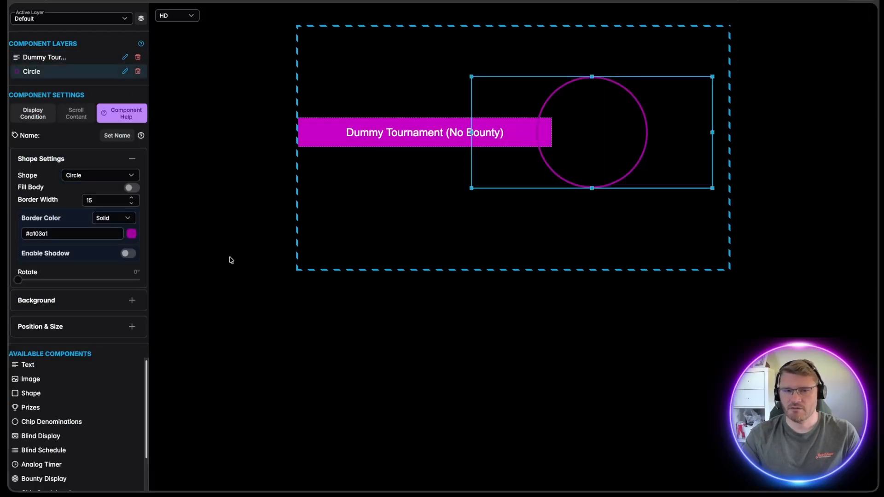
pyautogui.click(132, 233)
pyautogui.moveTo(209, 283); pyautogui.dragTo(208, 288)
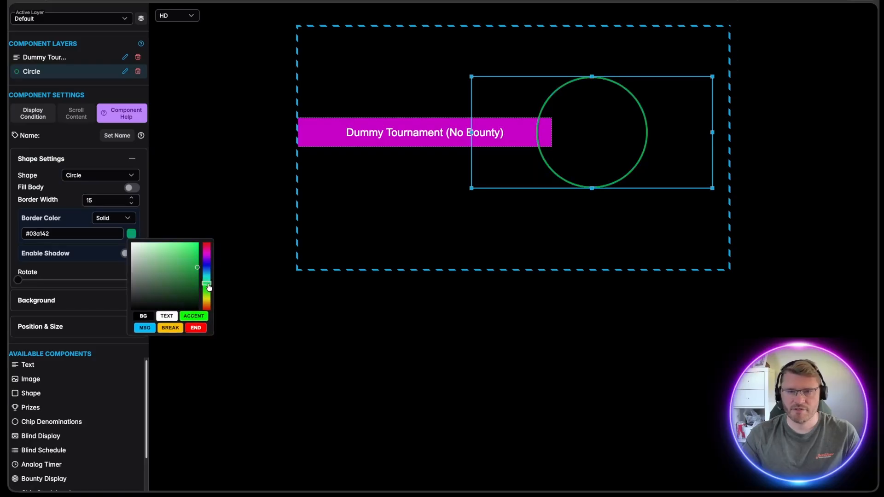
pyautogui.click(379, 370)
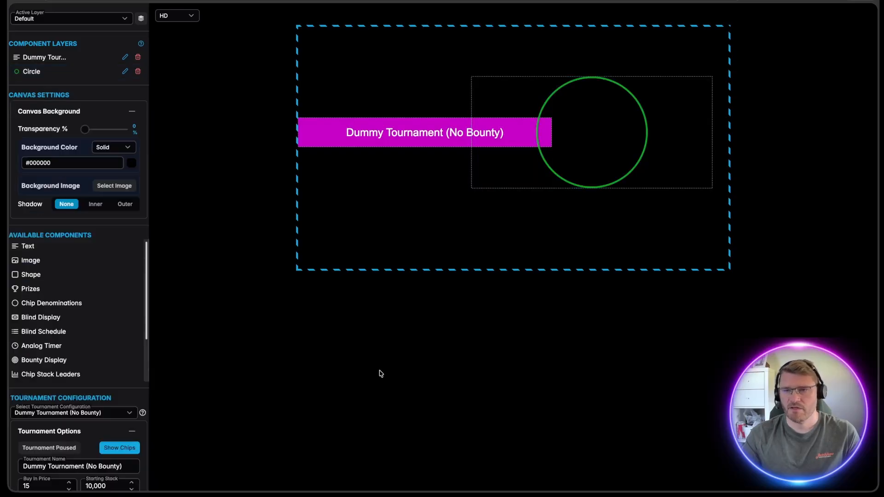
# Step: Reorder the component layers so Circle is listed above the tournament name text and sits behind it on the canvas
pyautogui.click(419, 135)
pyautogui.click(543, 276)
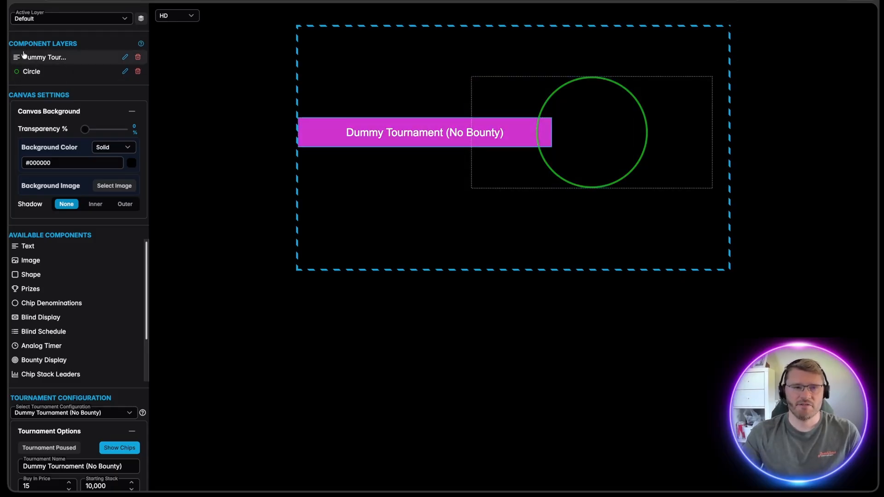
pyautogui.moveTo(13, 44); pyautogui.dragTo(74, 54)
pyautogui.click(74, 56)
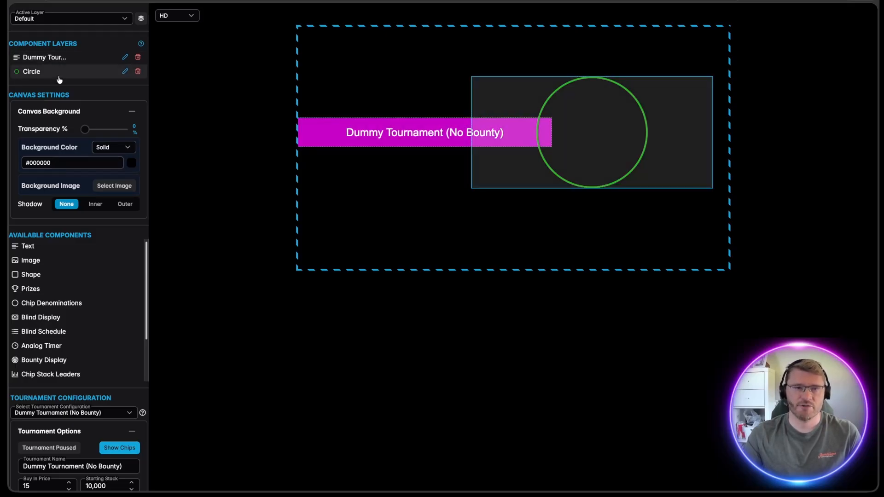
pyautogui.moveTo(64, 76); pyautogui.dragTo(66, 57)
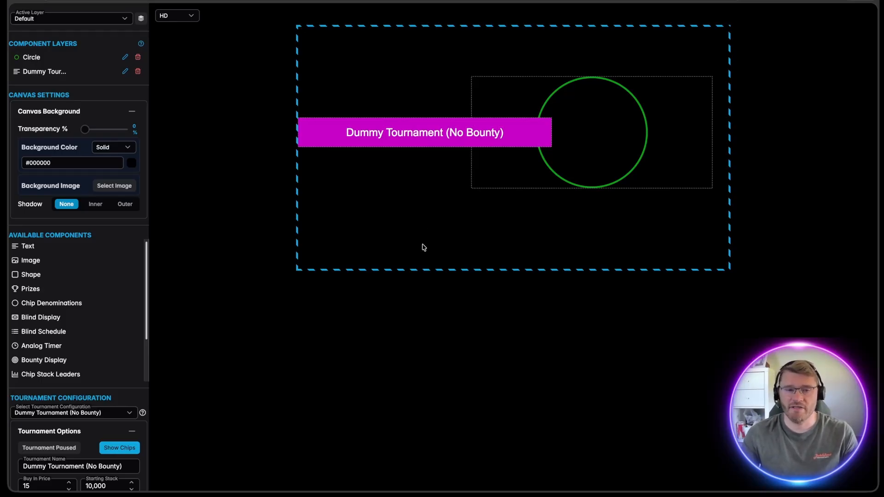
# Step: Add a second Shape component as a rectangle and enlarge it across the middle of the canvas, overlapping both other components
pyautogui.click(71, 274)
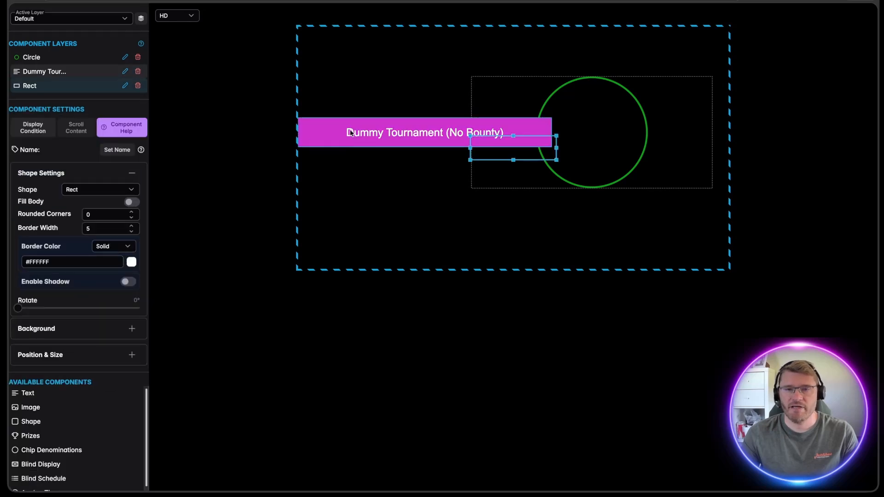
pyautogui.moveTo(472, 150); pyautogui.dragTo(394, 74)
pyautogui.moveTo(472, 77); pyautogui.dragTo(621, 251)
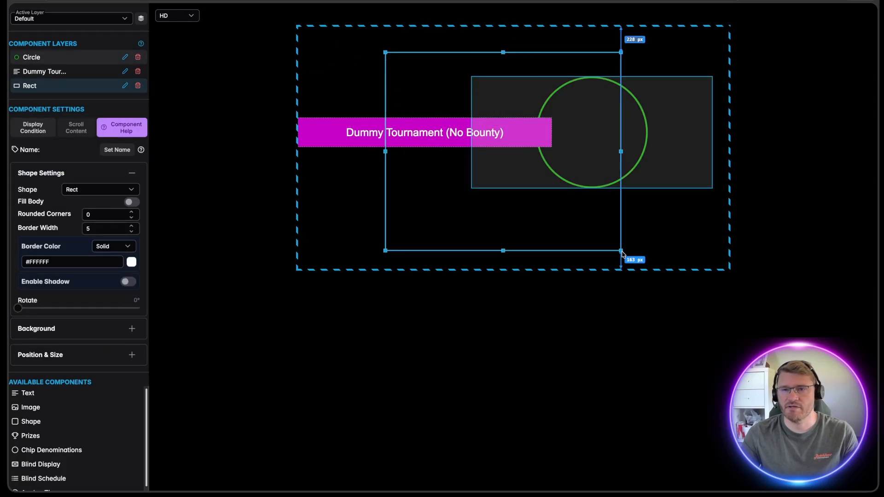
pyautogui.click(371, 240)
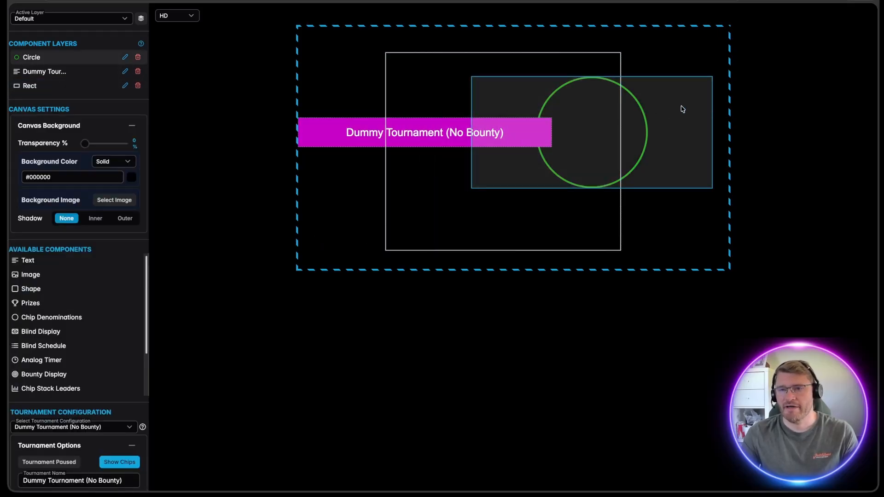
# Step: Pick the tournament name from the overlapping components, move it slightly up and right, and make its box taller
pyautogui.click(684, 127)
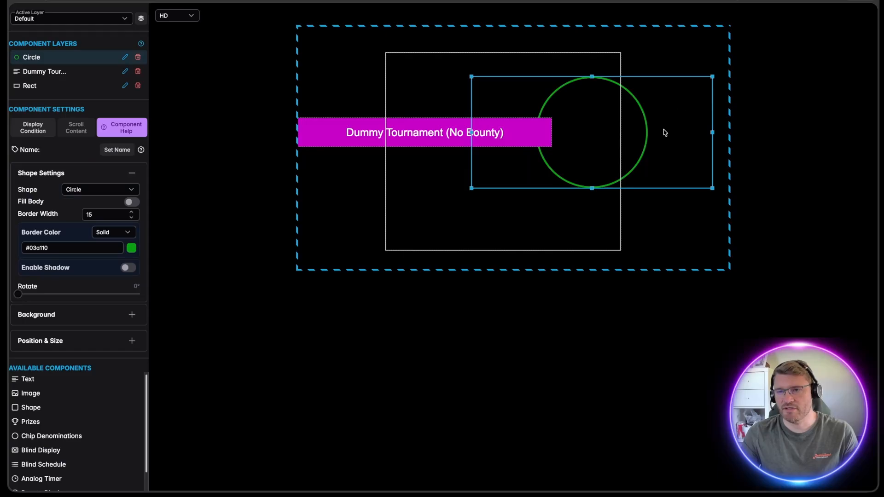
pyautogui.click(695, 231)
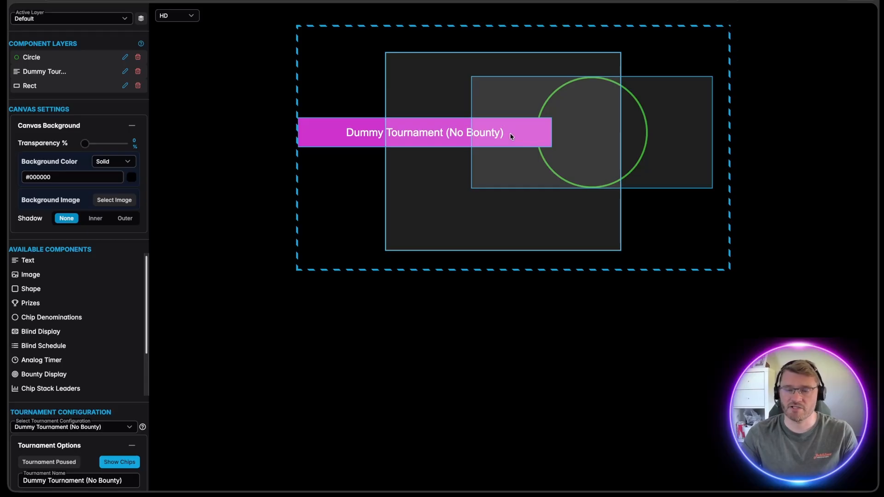
pyautogui.rightClick(484, 133)
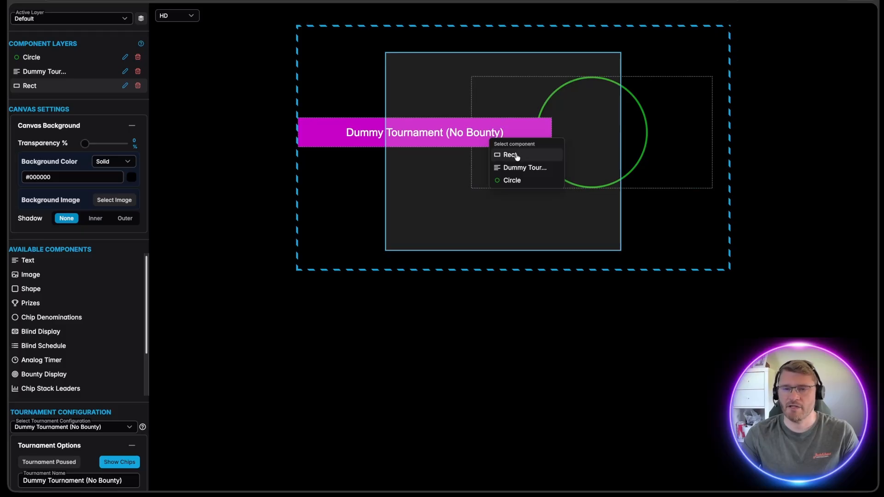
pyautogui.click(485, 131)
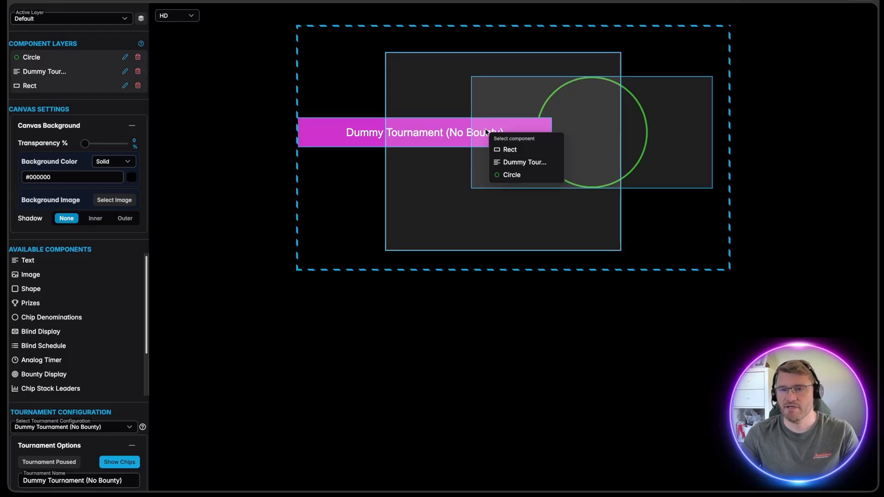
pyautogui.click(518, 166)
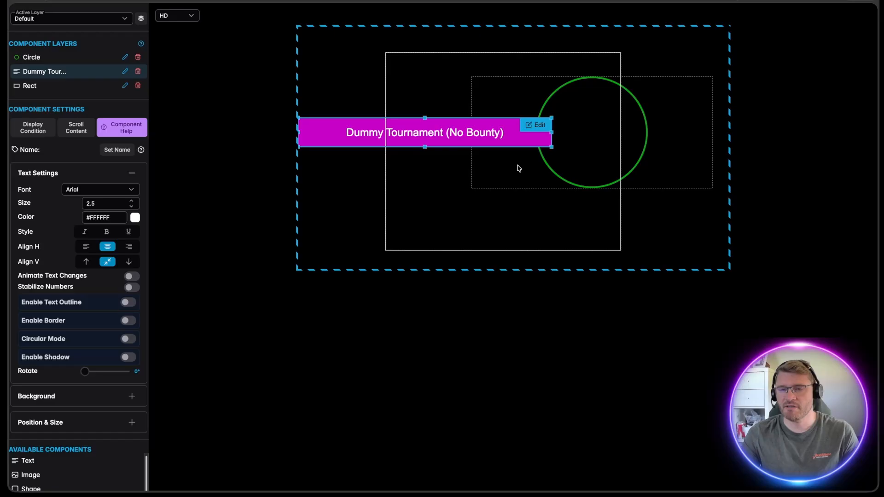
pyautogui.moveTo(491, 134); pyautogui.dragTo(501, 110)
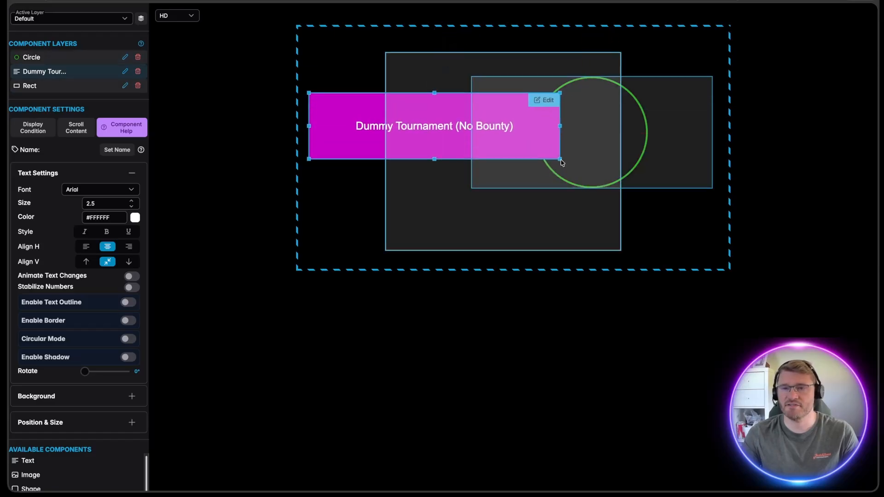
# Step: Open the tournament name's text content for viewing, close it without saving, and deselect the component
pyautogui.click(548, 104)
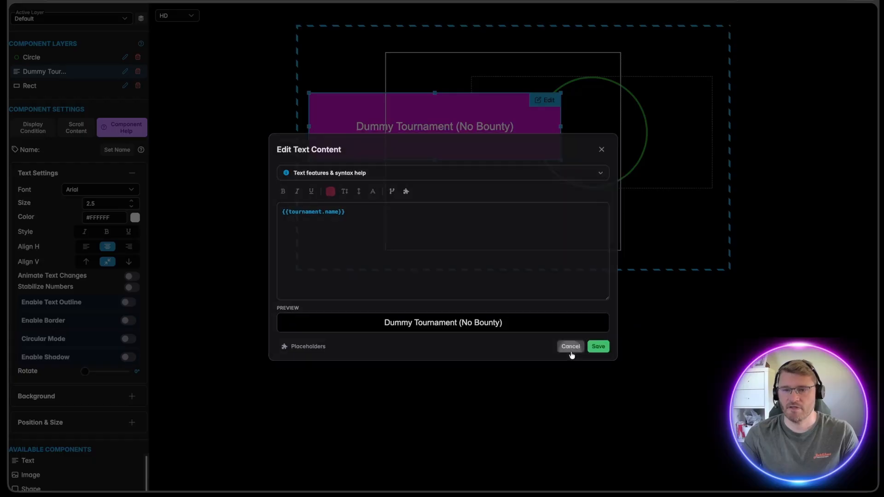
pyautogui.click(571, 348)
pyautogui.click(654, 217)
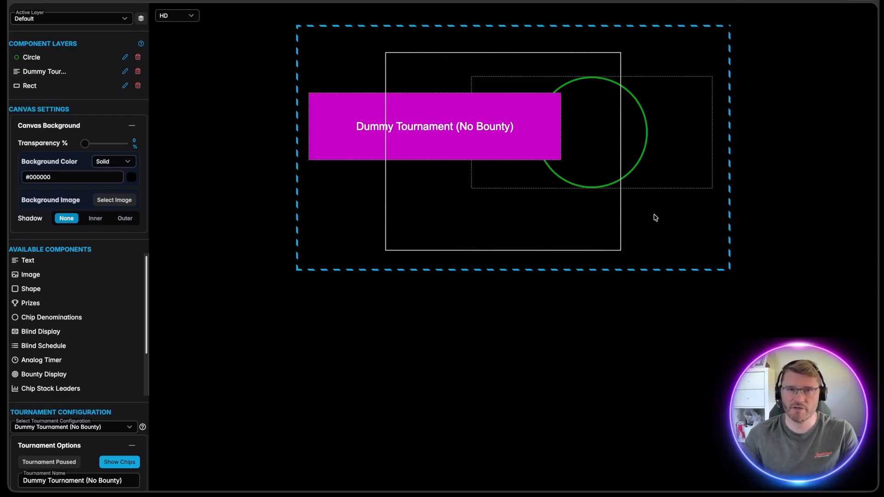
pyautogui.moveTo(732, 218); pyautogui.dragTo(501, 149)
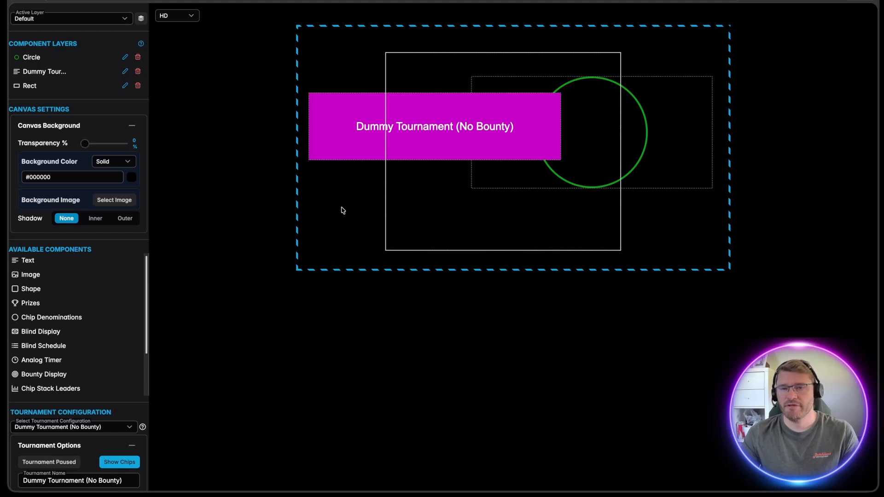
pyautogui.click(341, 120)
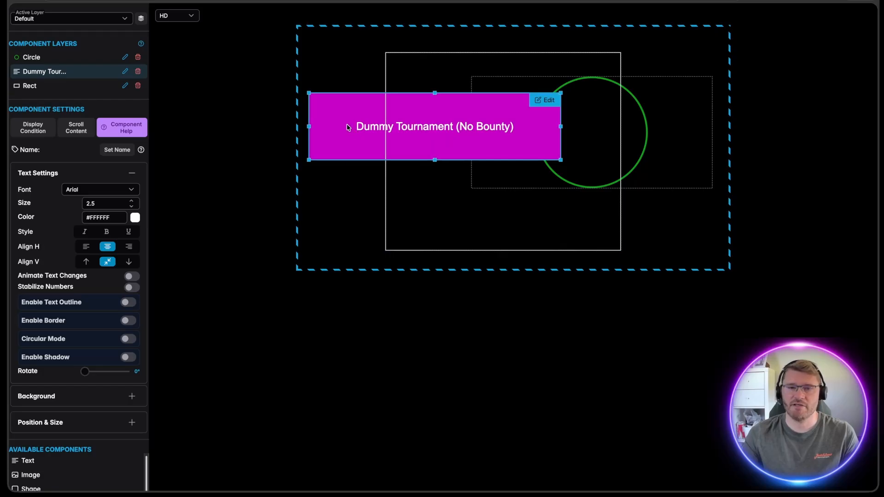
pyautogui.rightClick(348, 129)
pyautogui.click(364, 238)
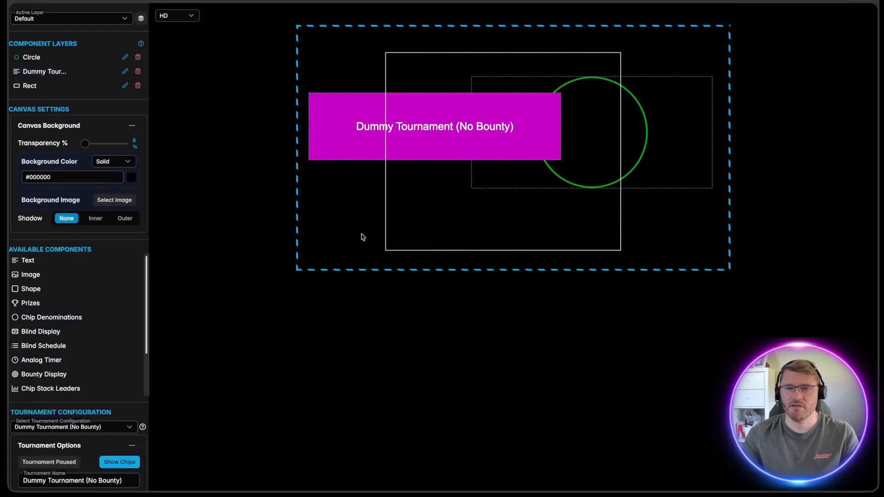
# Step: Select the tournament name, rectangle and circle together, shift them slightly upward as a group, and deselect them
pyautogui.click(341, 130)
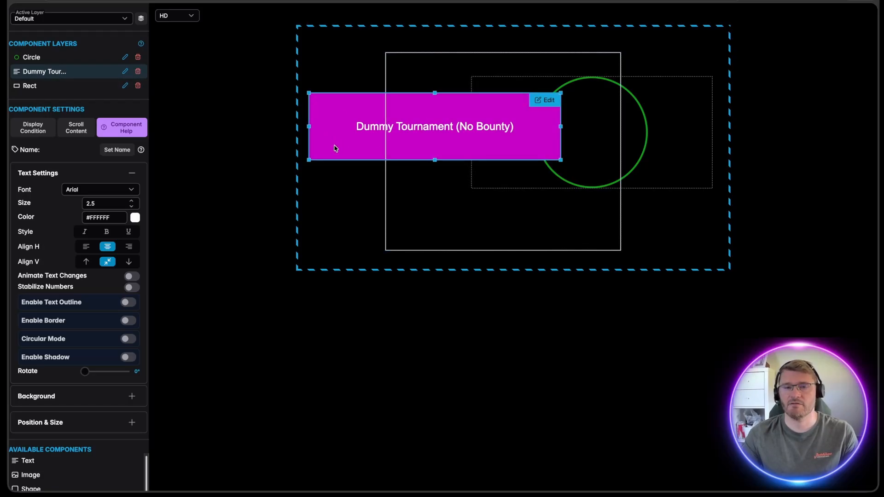
pyautogui.keyDown('shift'); pyautogui.click(422, 205); pyautogui.keyUp('shift')
pyautogui.keyDown('shift'); pyautogui.click(687, 118); pyautogui.keyUp('shift')
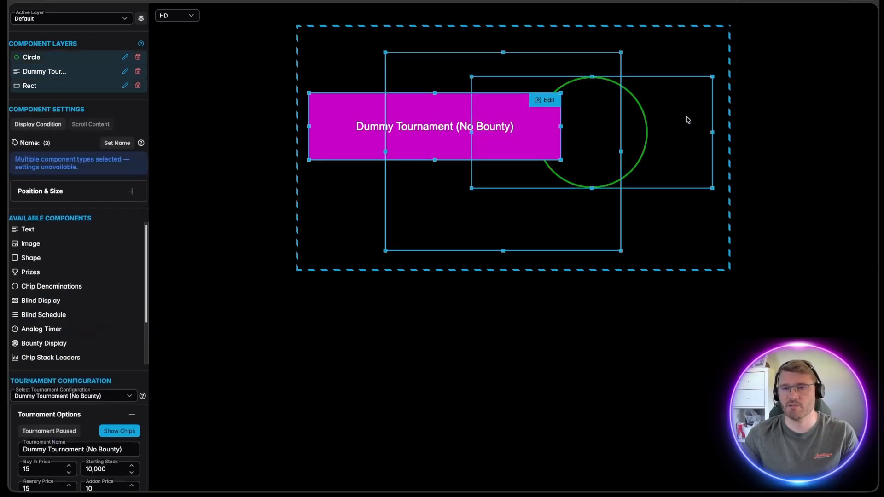
pyautogui.moveTo(686, 162)
pyautogui.mouseDown()
pyautogui.moveTo(667, 137)
pyautogui.moveTo(670, 158)
pyautogui.mouseUp()
pyautogui.click(327, 233)
# Step: Delete the tournament name, rectangle and circle components so the canvas is empty
pyautogui.moveTo(323, 251); pyautogui.dragTo(428, 29)
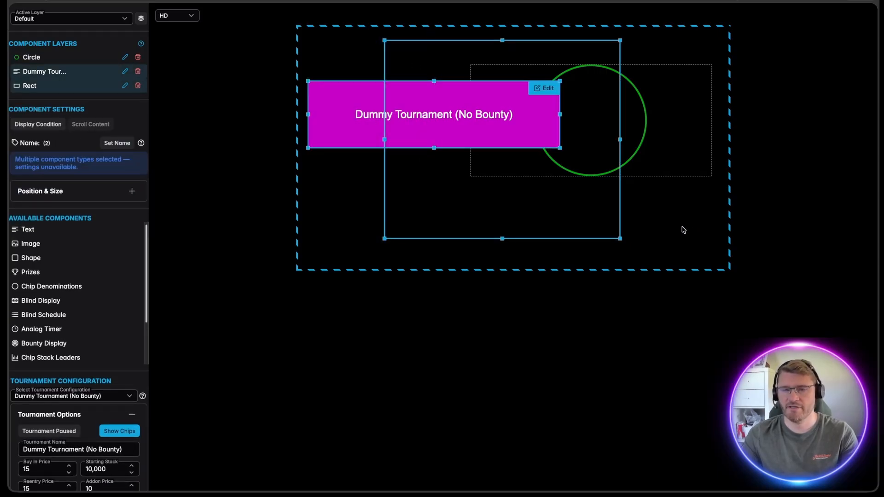
pyautogui.press('Delete')
pyautogui.click(481, 121)
pyautogui.press('Delete')
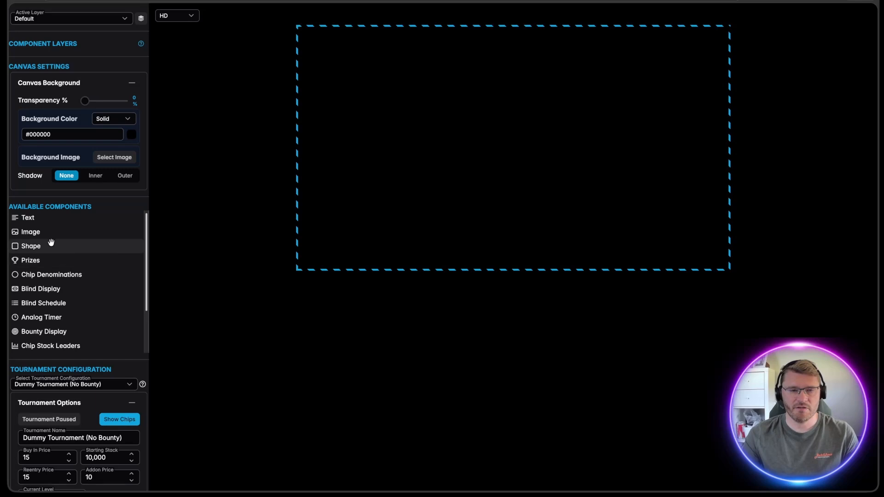
# Step: Add a Prizes component in the middle of the canvas and set its text size to 3.5
pyautogui.moveTo(33, 264); pyautogui.dragTo(565, 185)
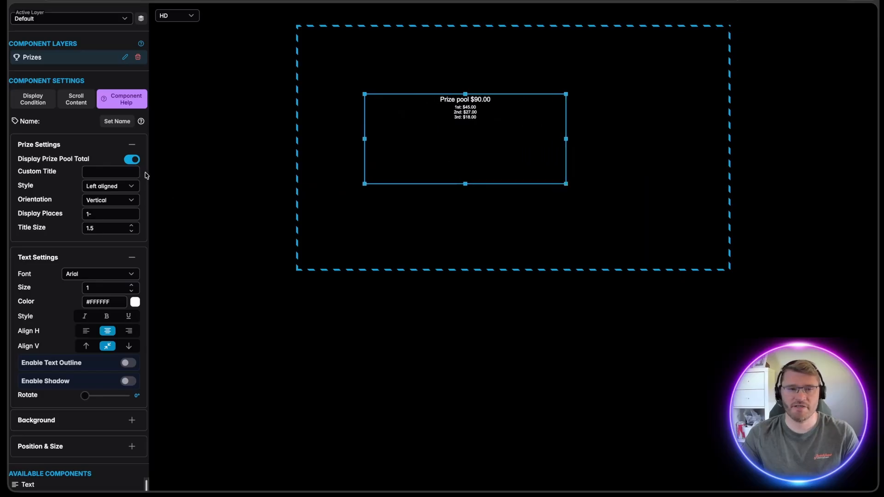
pyautogui.click(132, 285)
pyautogui.click(132, 285)
pyautogui.click(132, 285)
pyautogui.click(132, 285)
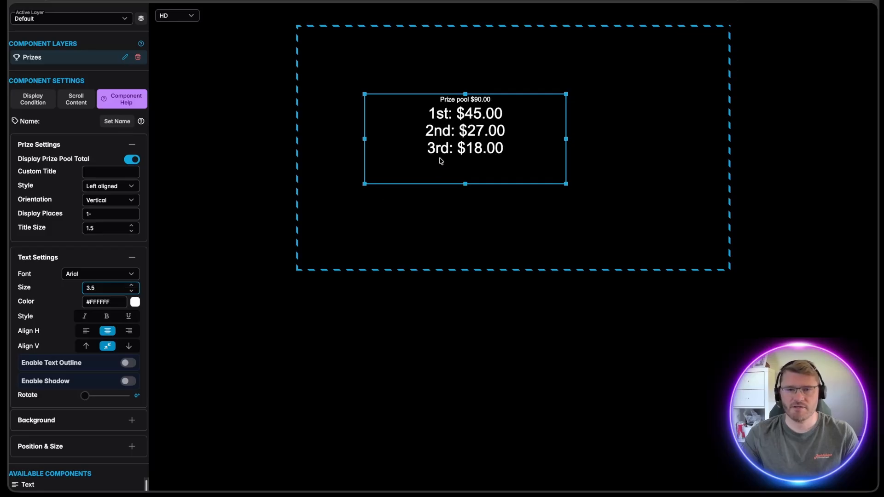
# Step: Set the prize list's style to Spread with dots, then narrow the component and place it in the canvas's upper left area
pyautogui.click(128, 200)
pyautogui.click(128, 200)
pyautogui.click(130, 186)
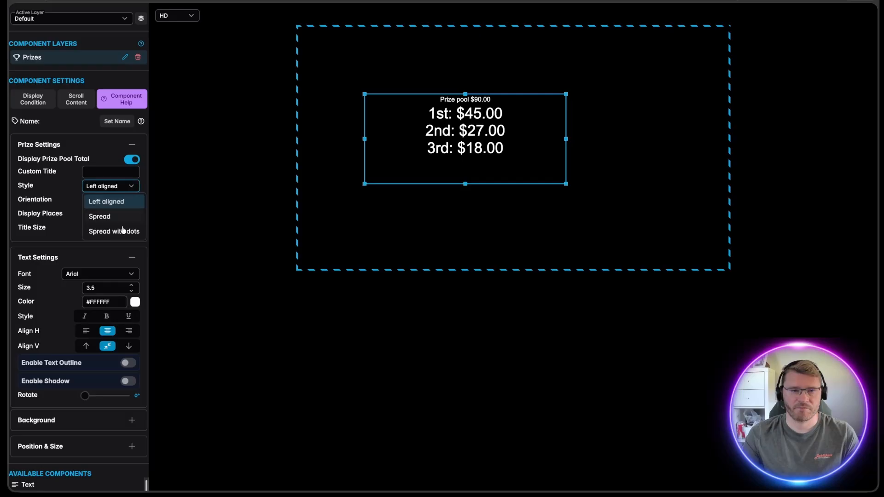
pyautogui.click(123, 230)
pyautogui.moveTo(496, 145); pyautogui.dragTo(436, 112)
pyautogui.moveTo(506, 108); pyautogui.dragTo(441, 108)
pyautogui.click(555, 119)
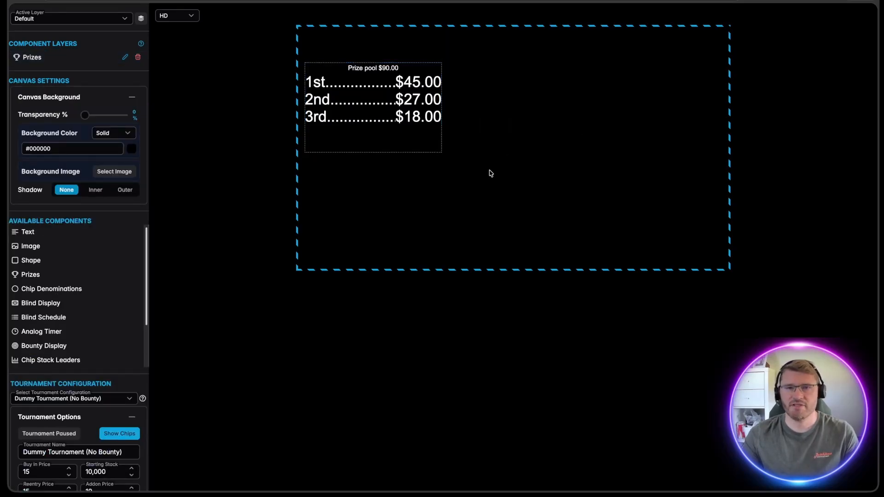
# Step: Add an Image component beside the prize list and assign it the Red chip image
pyautogui.moveTo(43, 248); pyautogui.dragTo(478, 118)
pyautogui.click(478, 110)
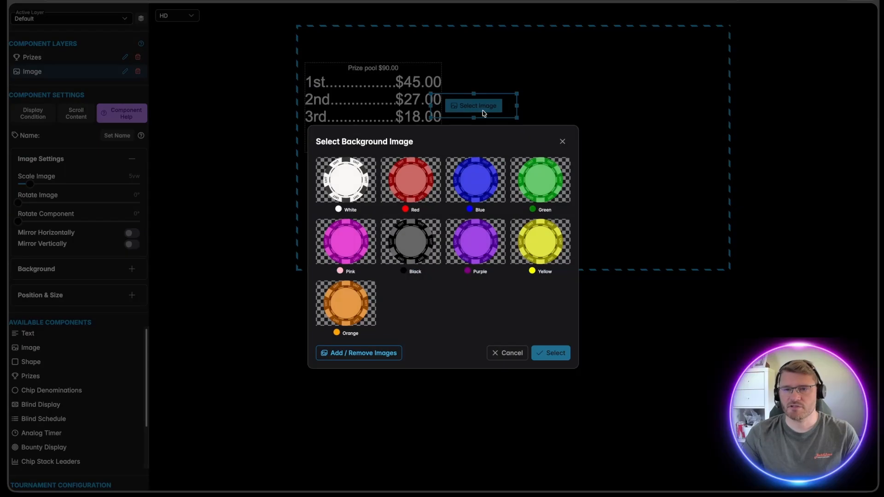
pyautogui.click(409, 181)
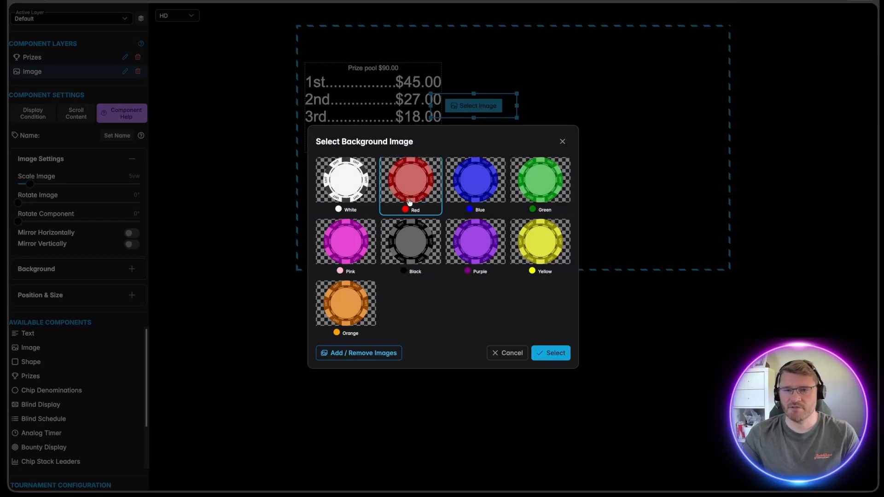
pyautogui.click(552, 353)
# Step: Enlarge the image component, scale its chip image to 24.2vw and rotate the image 16°
pyautogui.moveTo(516, 118); pyautogui.dragTo(654, 224)
pyautogui.moveTo(30, 185); pyautogui.dragTo(77, 184)
pyautogui.moveTo(18, 203); pyautogui.dragTo(18, 221)
# Step: Try horizontal and vertical mirroring on the chip image, switch both off, and move the component to the canvas's upper right area
pyautogui.click(132, 234)
pyautogui.click(132, 233)
pyautogui.click(132, 243)
pyautogui.click(132, 244)
pyautogui.moveTo(546, 151); pyautogui.dragTo(617, 98)
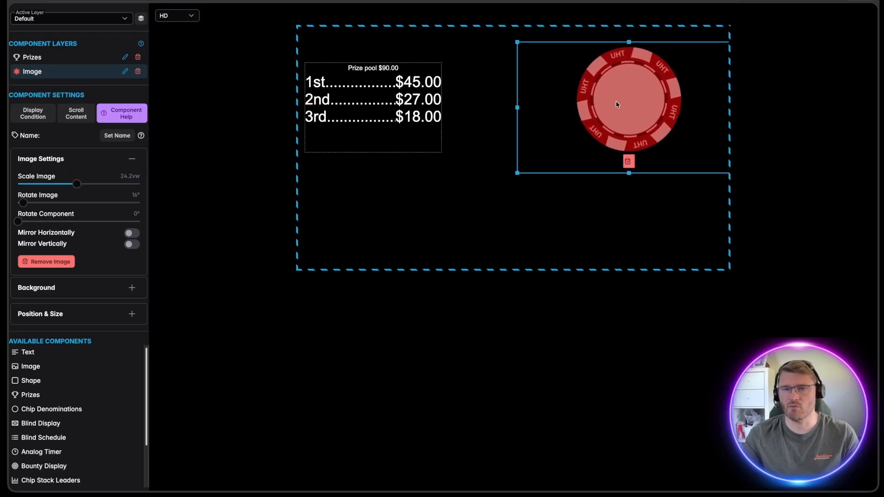
pyautogui.click(548, 219)
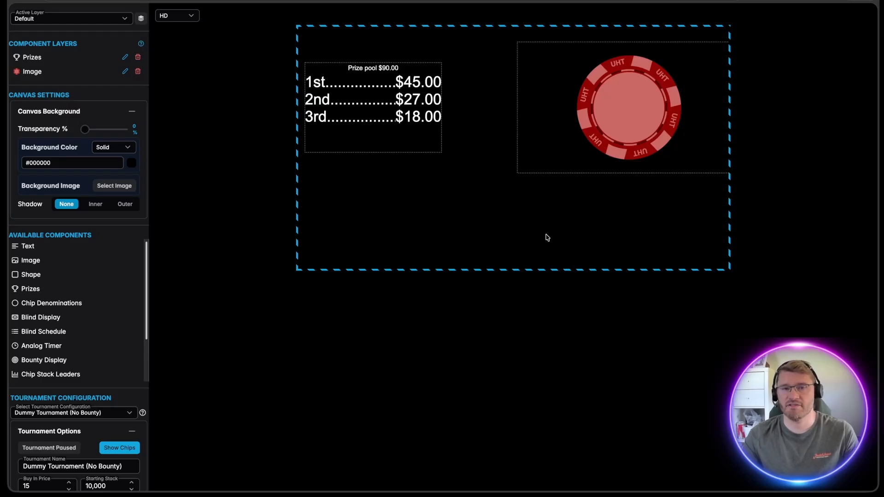
# Step: Move the image component slightly up and right and the prize list toward the canvas centre, then deselect them
pyautogui.scroll(2, 82, 204)
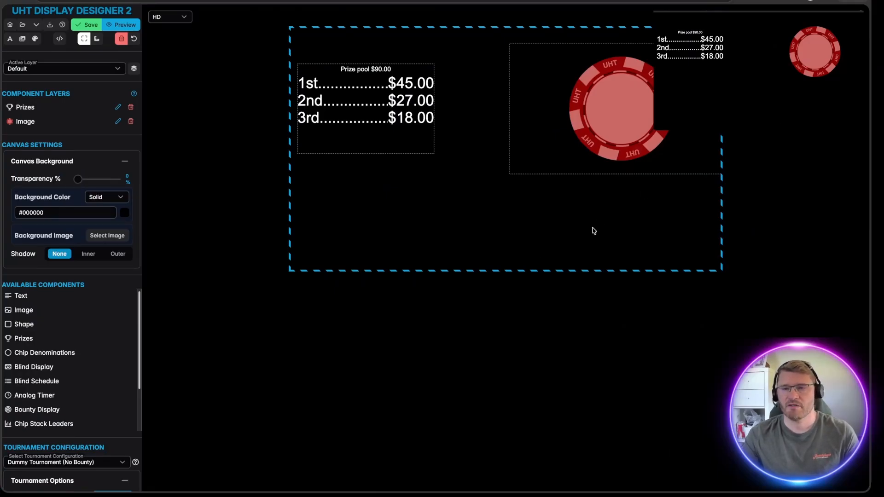
pyautogui.click(541, 140)
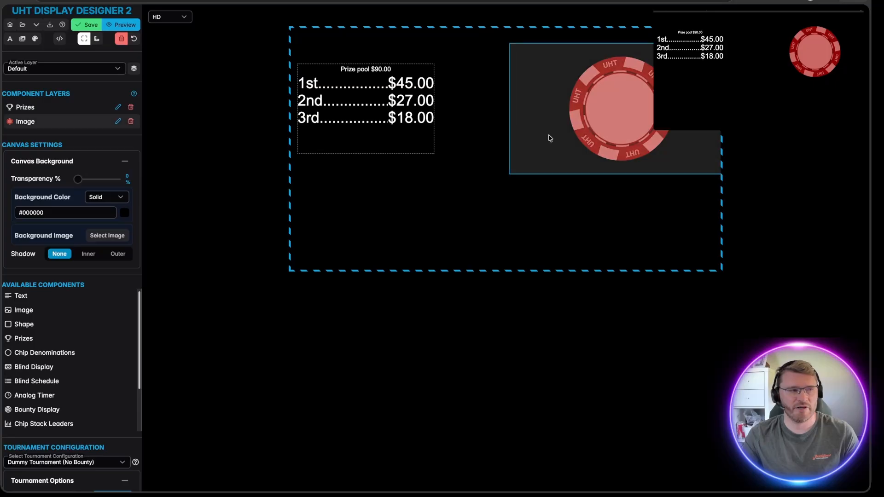
pyautogui.moveTo(661, 104); pyautogui.dragTo(619, 115)
pyautogui.click(627, 123)
pyautogui.click(610, 196)
pyautogui.moveTo(377, 122); pyautogui.dragTo(417, 147)
pyautogui.click(612, 221)
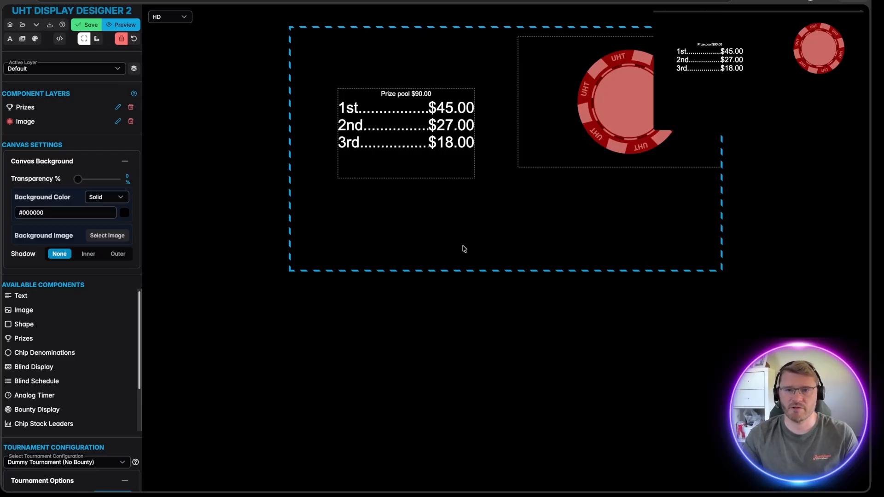
# Step: Select the Prizes and Image components together and delete both from the canvas
pyautogui.moveTo(395, 211); pyautogui.dragTo(603, 91)
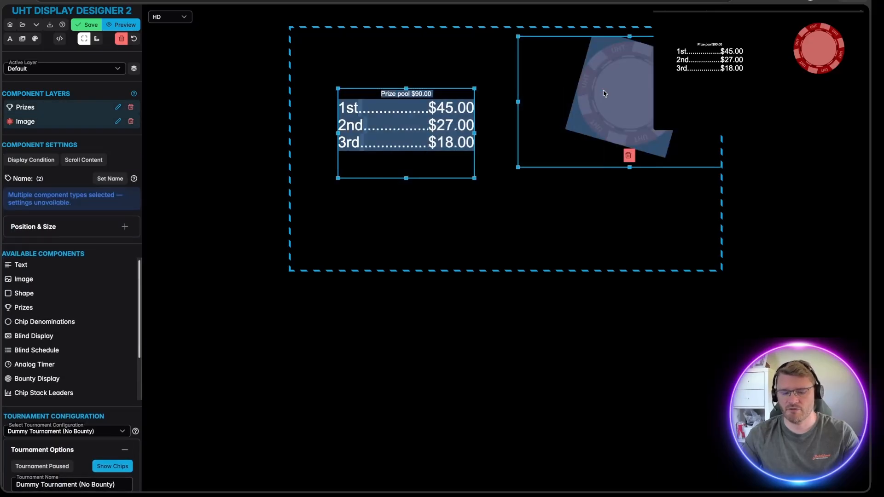
pyautogui.press('Delete')
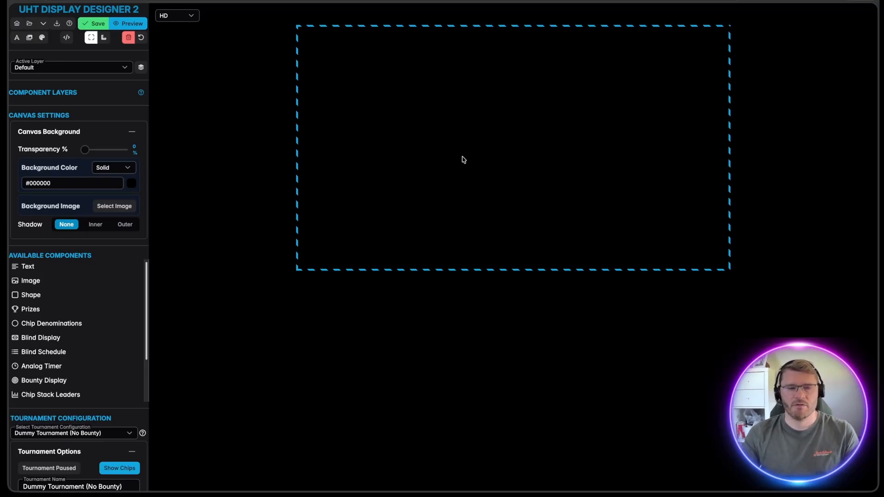
# Step: Add a Shape component in the upper middle of the canvas and change its shape to Line H
pyautogui.moveTo(44, 296); pyautogui.dragTo(465, 116)
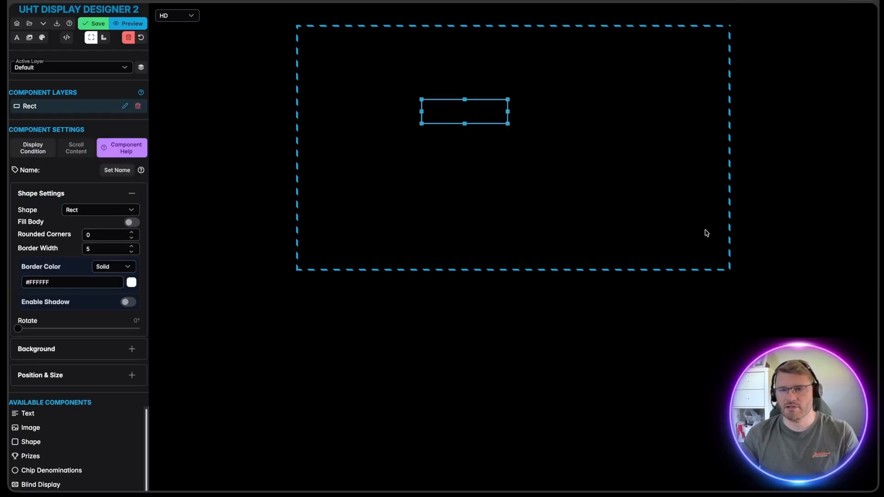
pyautogui.click(109, 212)
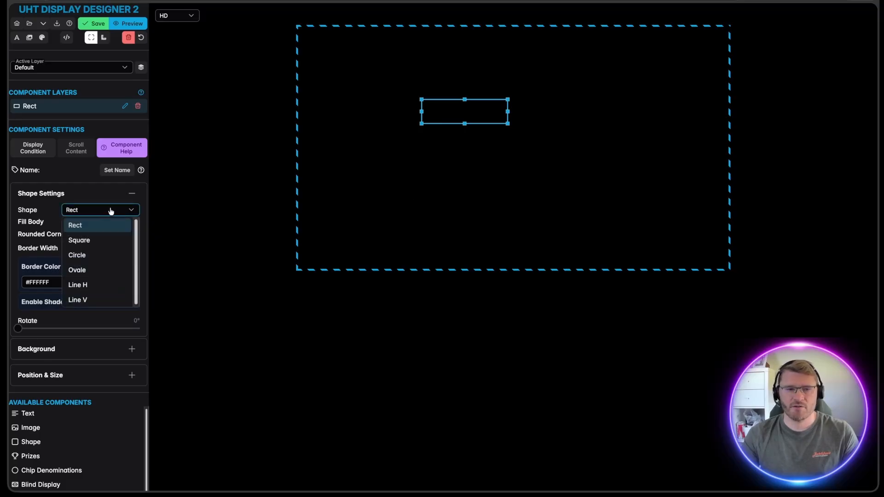
pyautogui.click(77, 283)
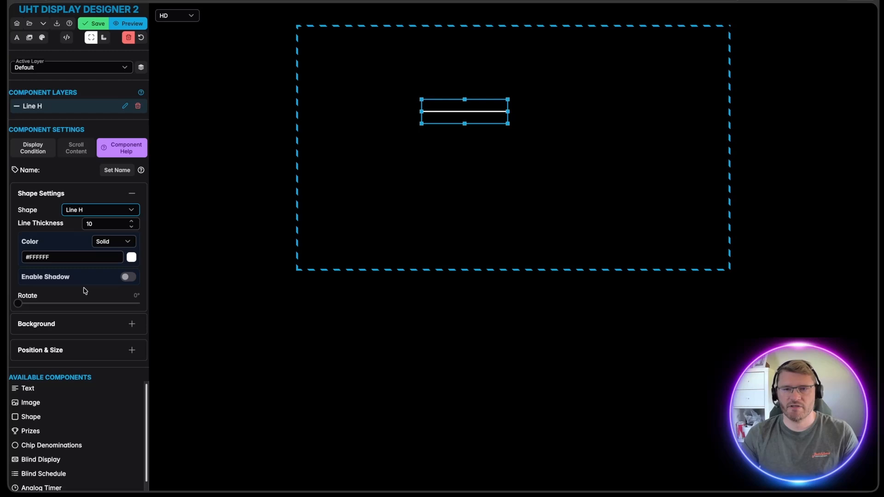
# Step: Stretch the horizontal line across the full canvas width near its upper edge and set the line thickness to 15
pyautogui.moveTo(478, 114); pyautogui.dragTo(343, 55)
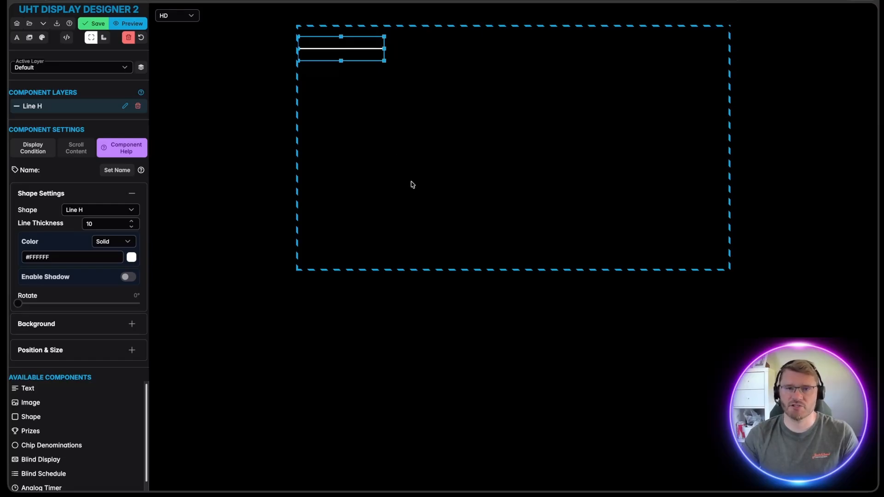
pyautogui.moveTo(384, 49); pyautogui.dragTo(729, 49)
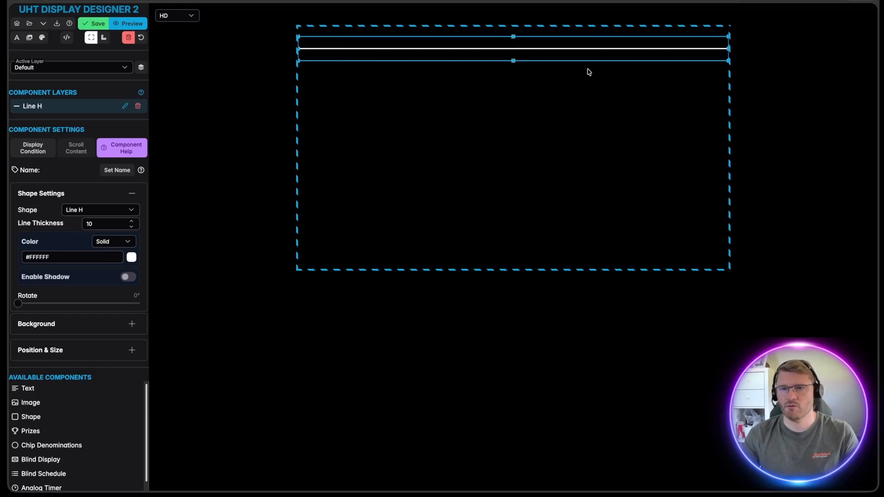
pyautogui.doubleClick(90, 224)
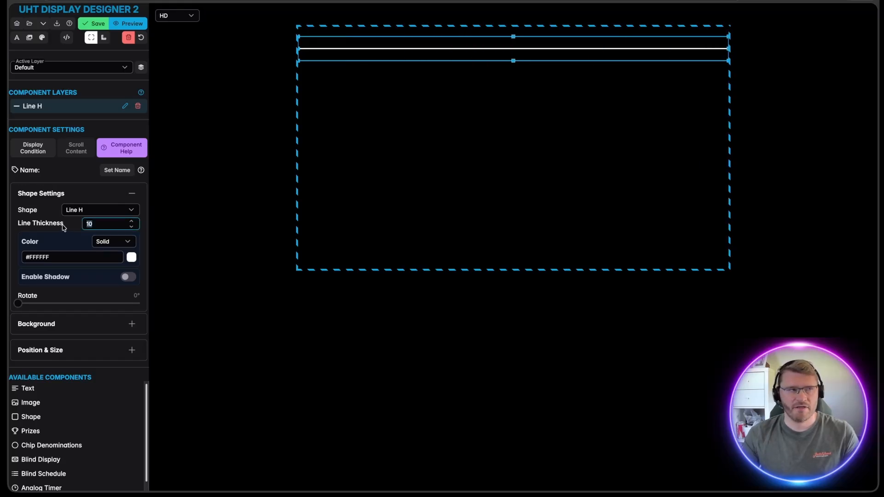
pyautogui.write('15')
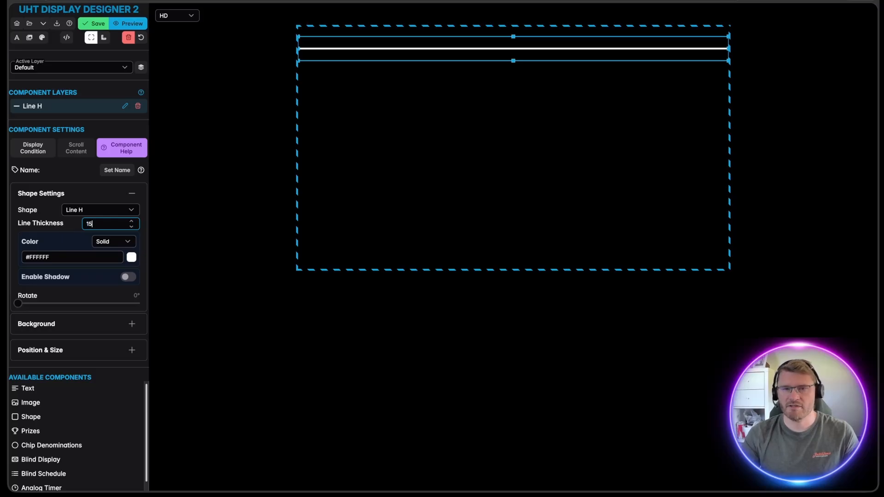
# Step: Set the horizontal line's thickness to 20 and deselect the line
pyautogui.press('BackSpace')
pyautogui.press('BackSpace')
pyautogui.write('20')
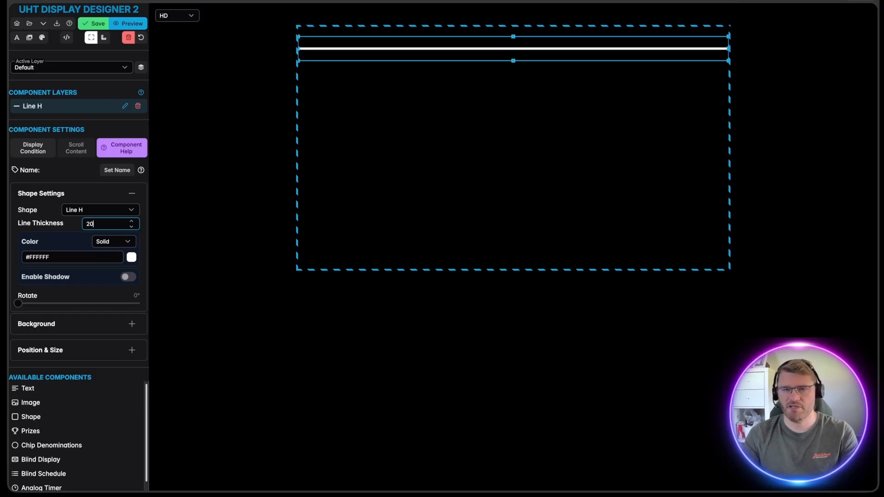
pyautogui.click(403, 108)
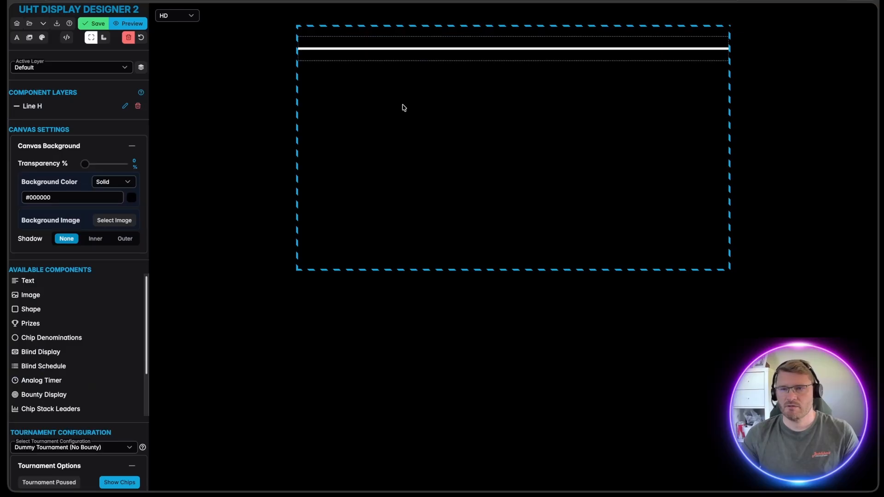
# Step: Reduce the height of the line's bounding box and position it about 120 px below the canvas's upper edge
pyautogui.click(481, 51)
pyautogui.moveTo(512, 36); pyautogui.dragTo(513, 50)
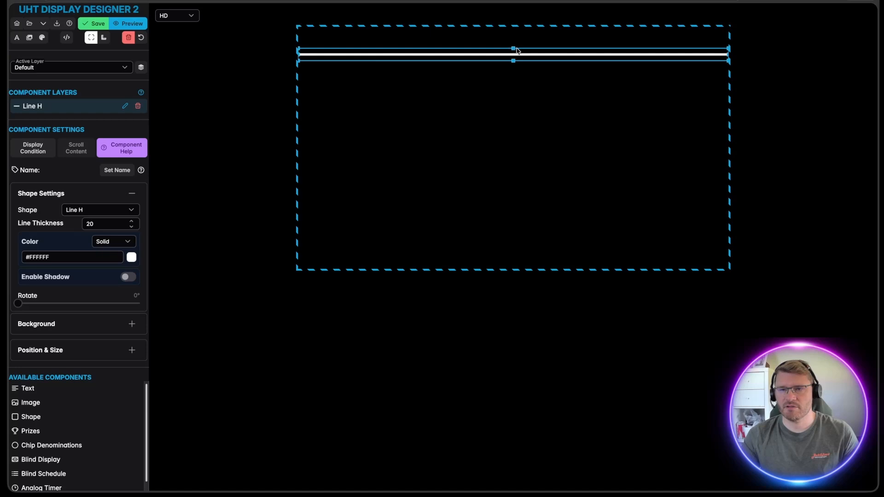
pyautogui.moveTo(513, 48); pyautogui.dragTo(514, 47)
pyautogui.moveTo(432, 58); pyautogui.dragTo(433, 45)
pyautogui.press('Up')
pyautogui.press('Down')
pyautogui.press('Down')
pyautogui.press('Down')
pyautogui.press('Down')
pyautogui.press('Down')
pyautogui.press('Down')
pyautogui.press('Down')
pyautogui.press('Down')
pyautogui.press('Down')
pyautogui.press('Down')
pyautogui.press('Down')
pyautogui.press('Down')
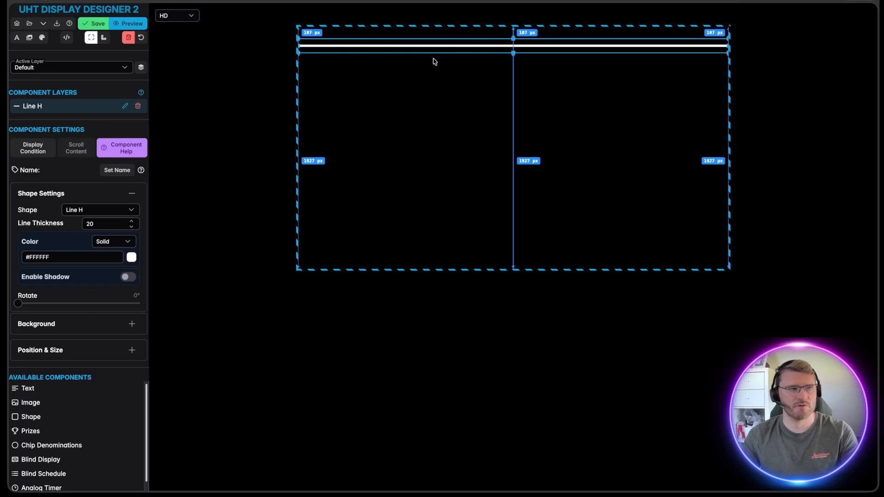
pyautogui.press('Down')
pyautogui.press('Down')
pyautogui.press('Down')
pyautogui.press('Down')
pyautogui.press('Down')
pyautogui.press('Down')
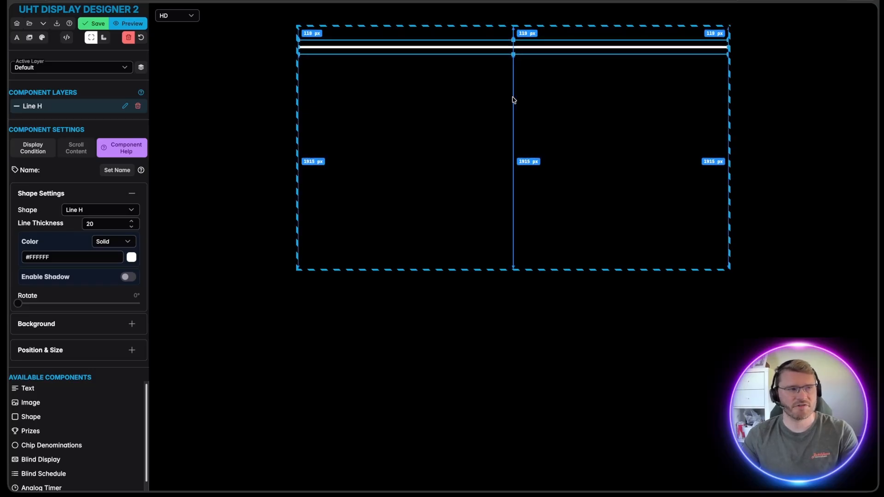
# Step: Change the horizontal line's solid color to the golden yellow #ffc505 and deselect it
pyautogui.click(132, 257)
pyautogui.click(207, 324)
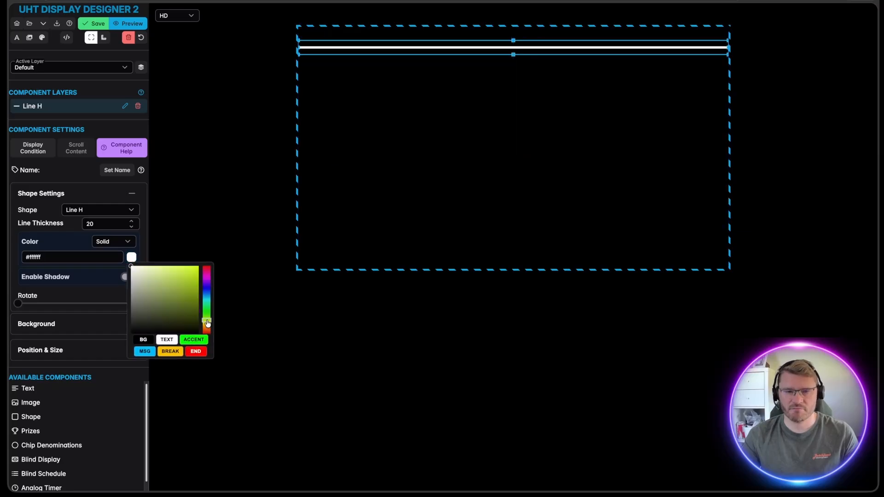
pyautogui.click(188, 272)
pyautogui.moveTo(188, 272); pyautogui.dragTo(197, 265)
pyautogui.click(547, 185)
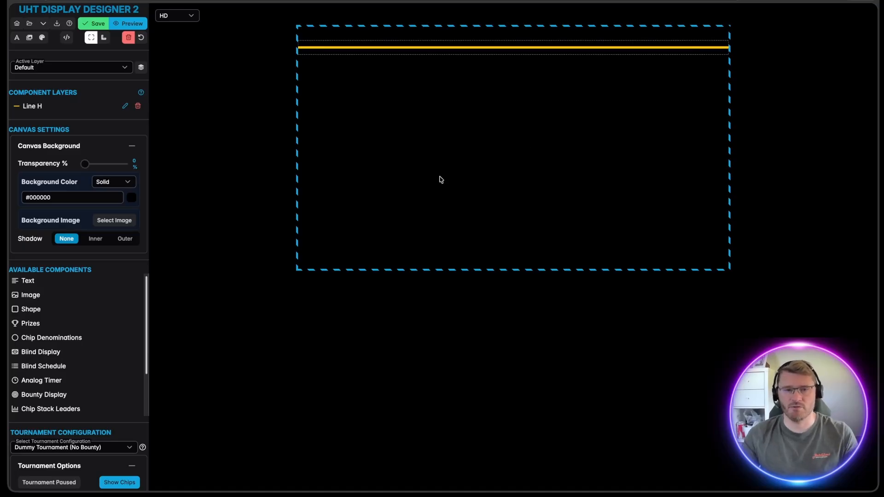
# Step: Give the horizontal line a Linear gradient color rotated to 90° so it fades along its length
pyautogui.click(374, 49)
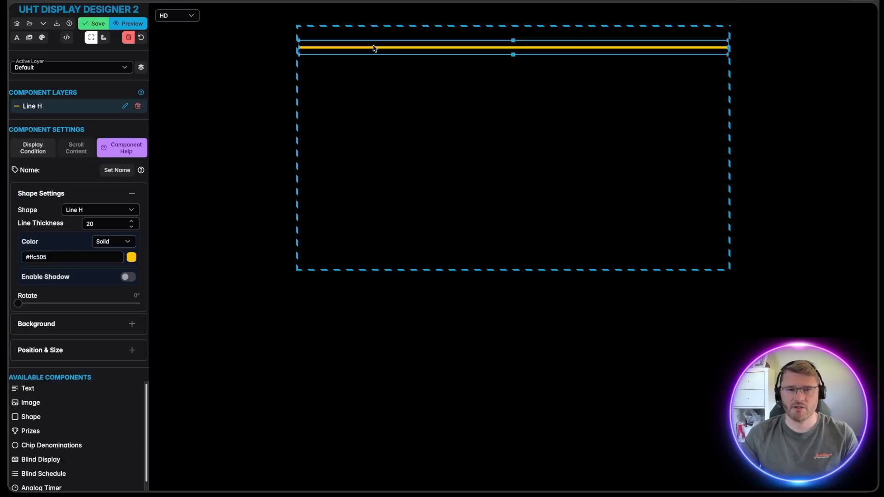
pyautogui.click(128, 244)
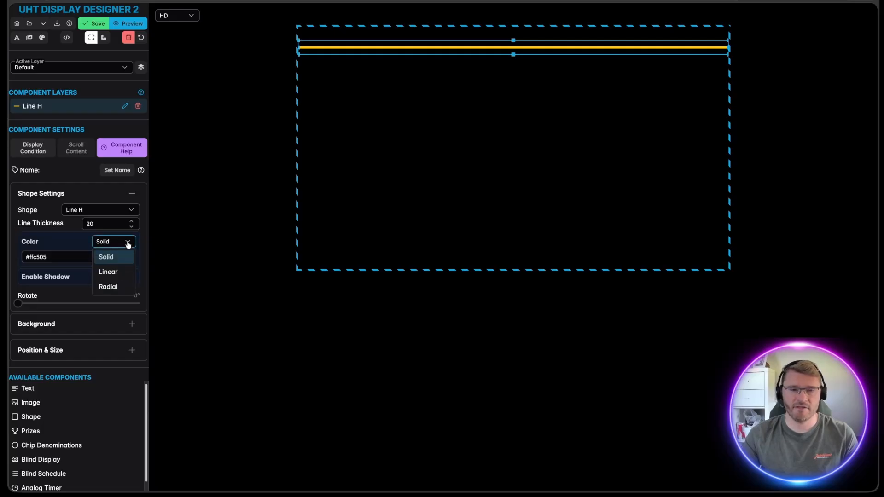
pyautogui.click(108, 277)
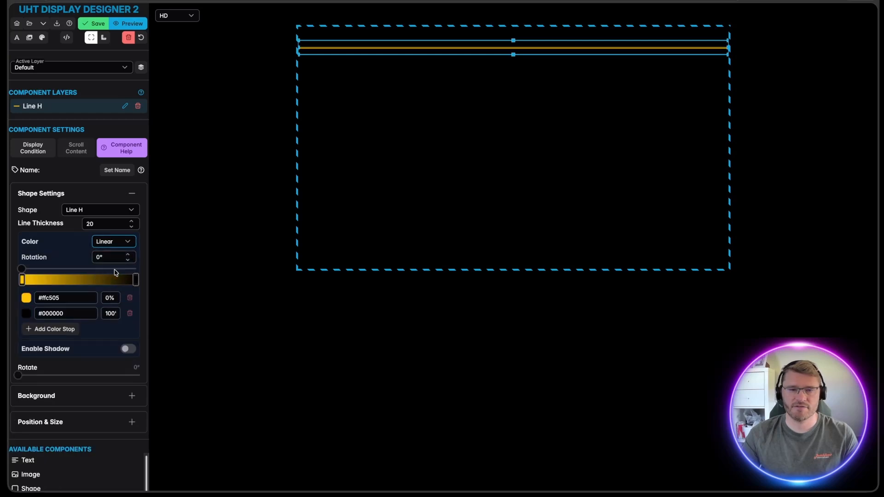
pyautogui.scroll(-3, 69, 254)
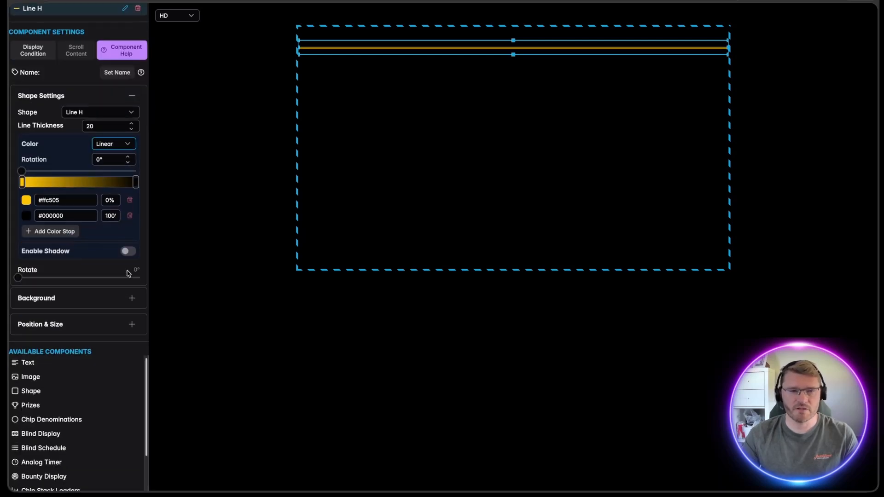
pyautogui.scroll(1, 92, 244)
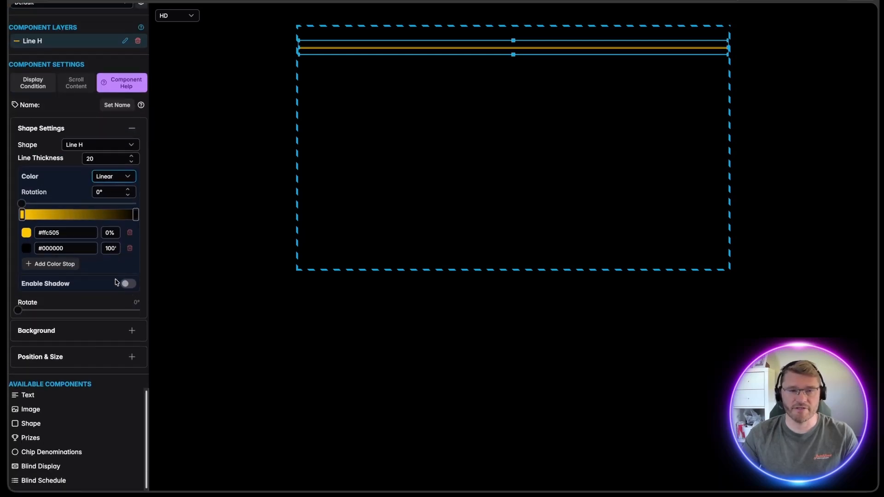
pyautogui.click(455, 116)
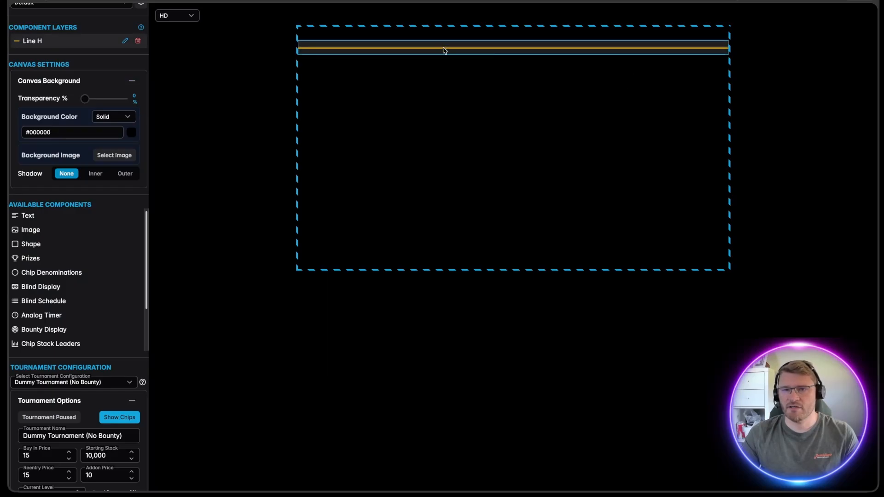
pyautogui.click(349, 53)
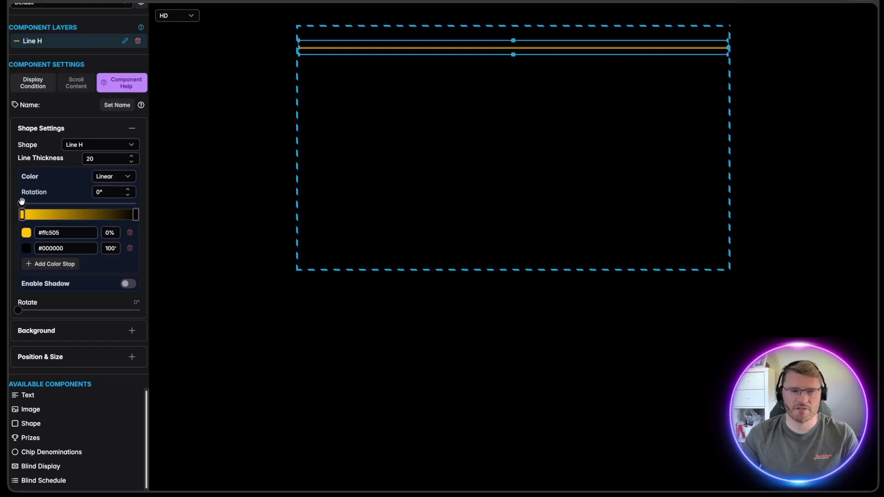
pyautogui.moveTo(23, 201); pyautogui.dragTo(52, 194)
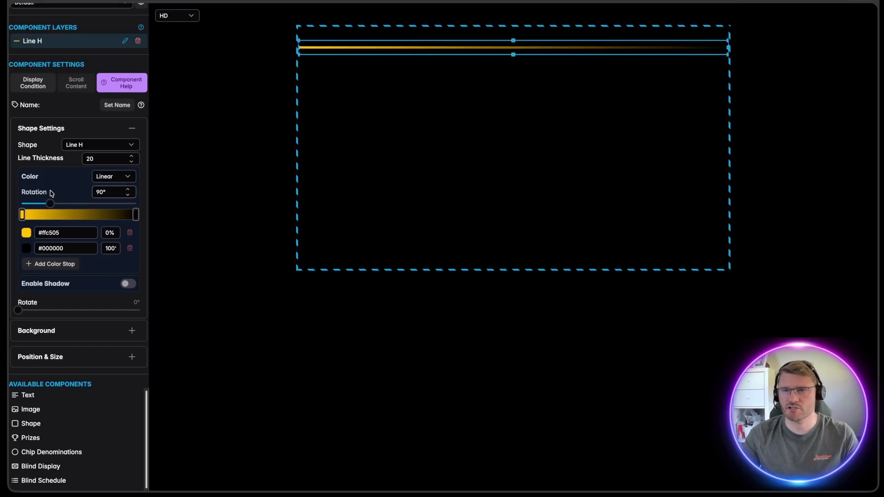
pyautogui.click(607, 167)
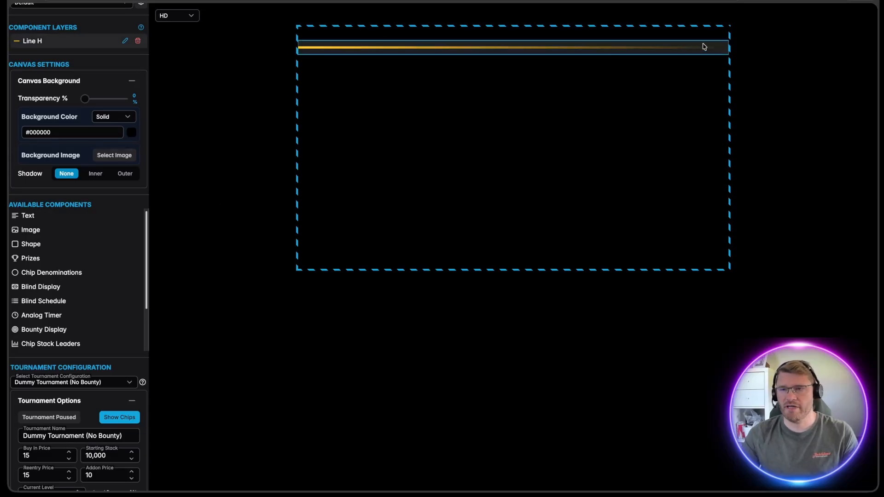
# Step: Add a #ffc505 color stop at 50% to the line's gradient and set the 0% stop to #000000
pyautogui.click(319, 54)
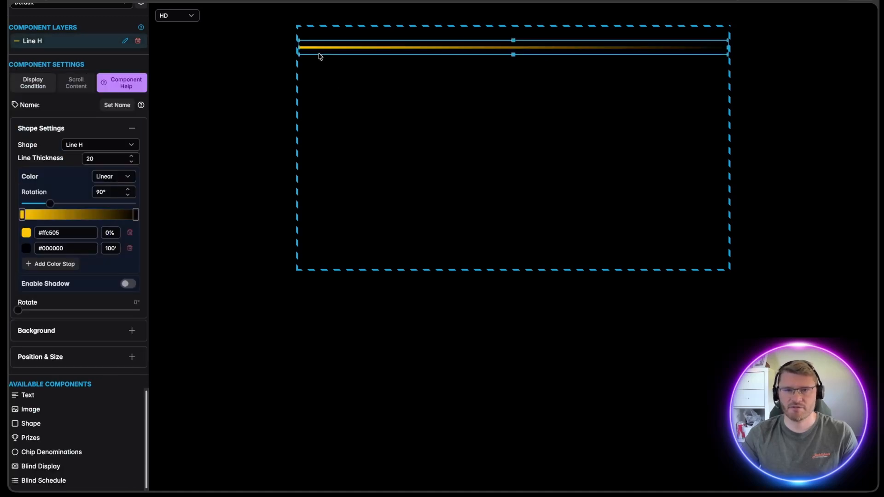
pyautogui.click(52, 264)
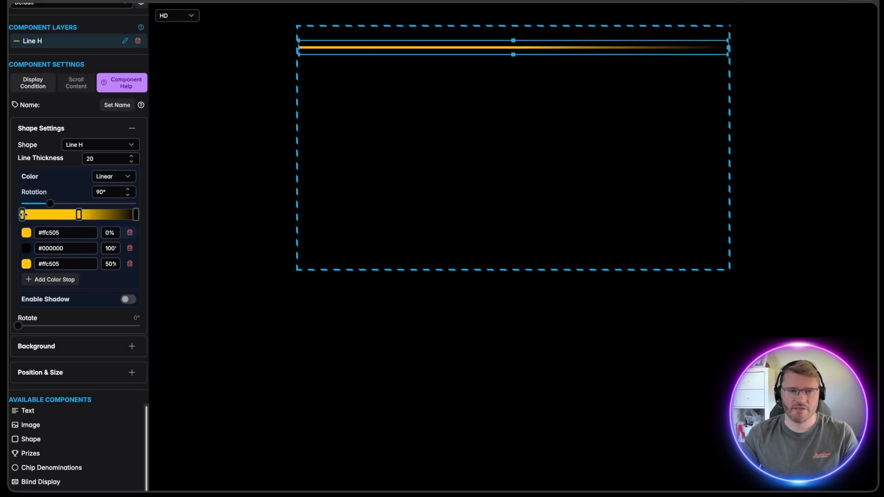
pyautogui.click(27, 235)
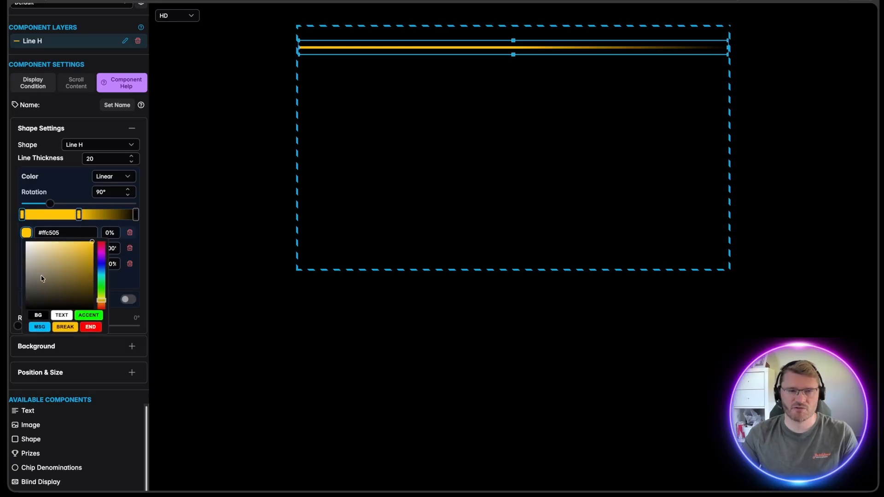
pyautogui.click(27, 311)
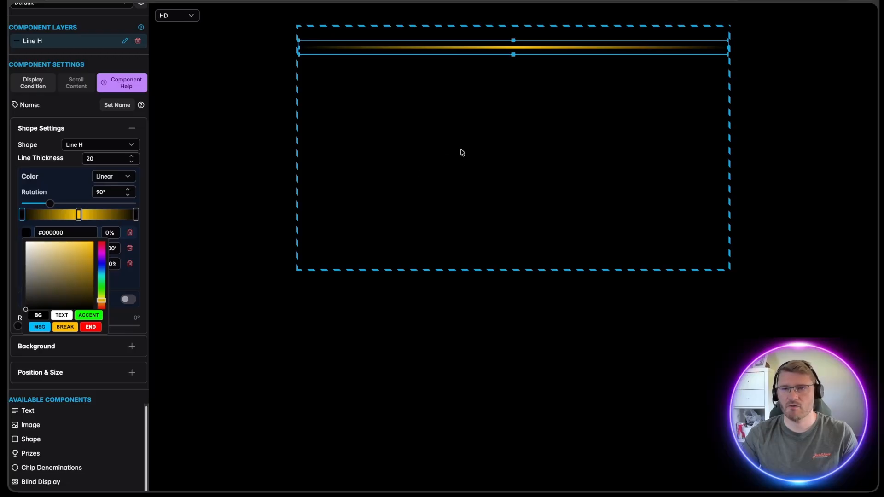
pyautogui.click(444, 122)
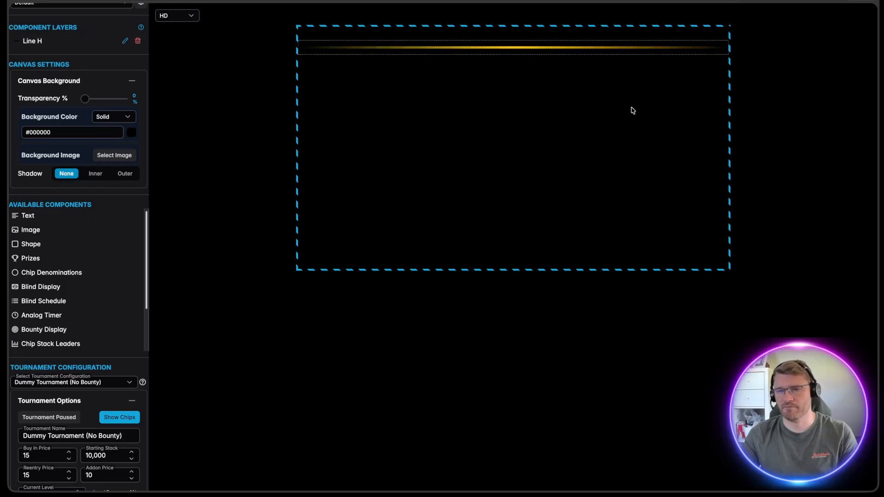
# Step: Duplicate the gradient line and place the copy about 200 px above the canvas's lower edge
pyautogui.click(509, 47)
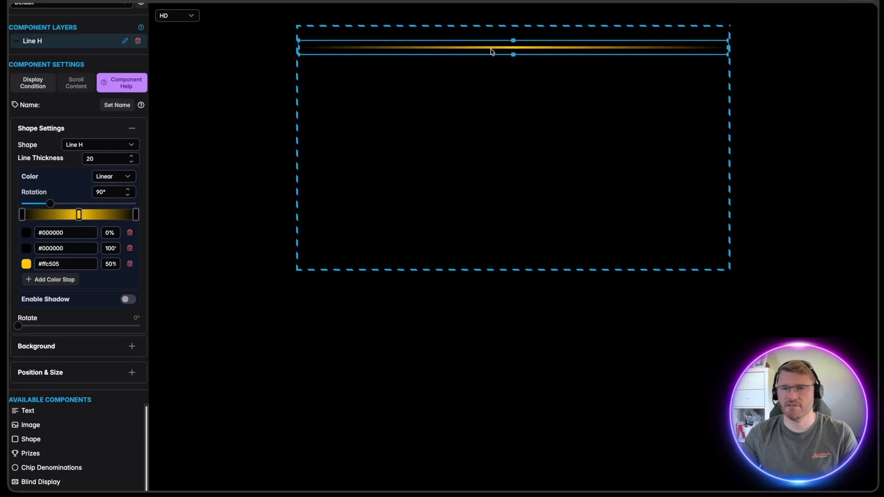
pyautogui.rightClick(491, 51)
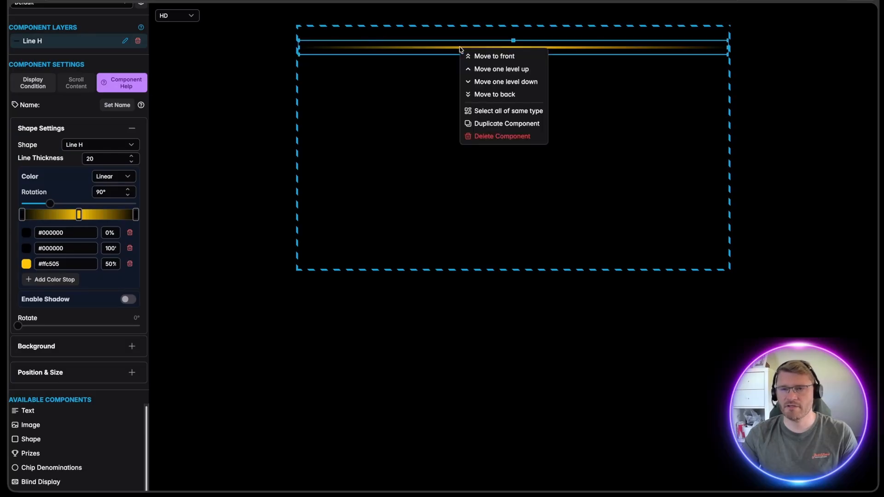
pyautogui.click(490, 124)
pyautogui.moveTo(475, 55); pyautogui.dragTo(474, 240)
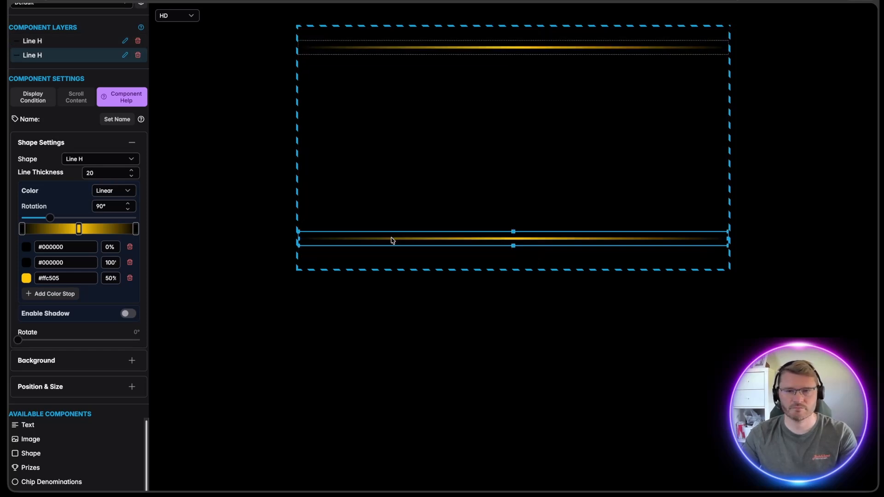
pyautogui.click(457, 207)
pyautogui.click(466, 236)
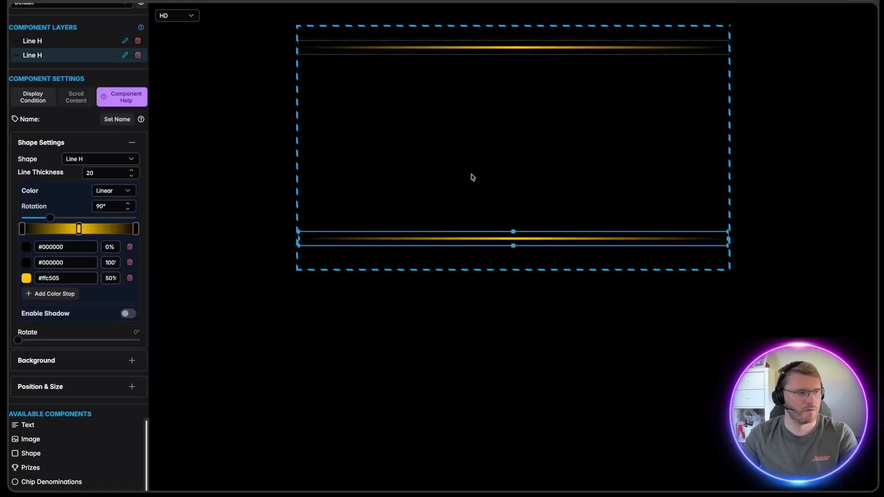
pyautogui.press('Down')
pyautogui.press('Down')
pyautogui.press('Down')
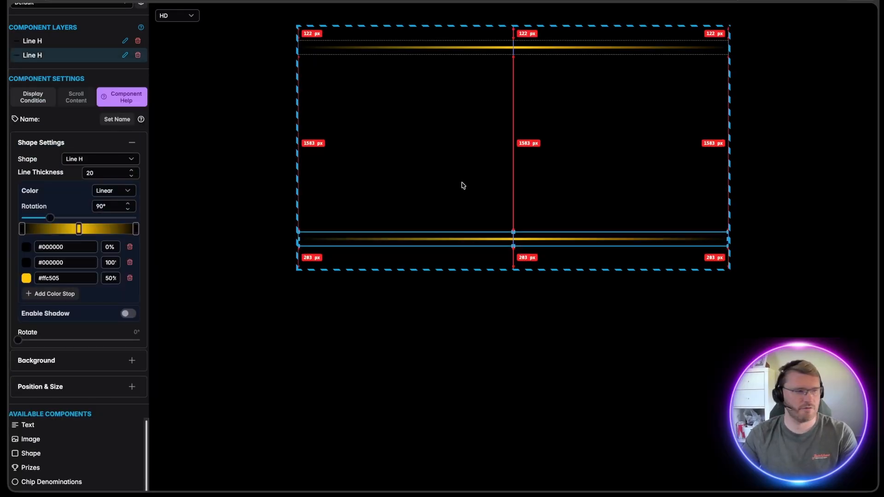
pyautogui.click(424, 169)
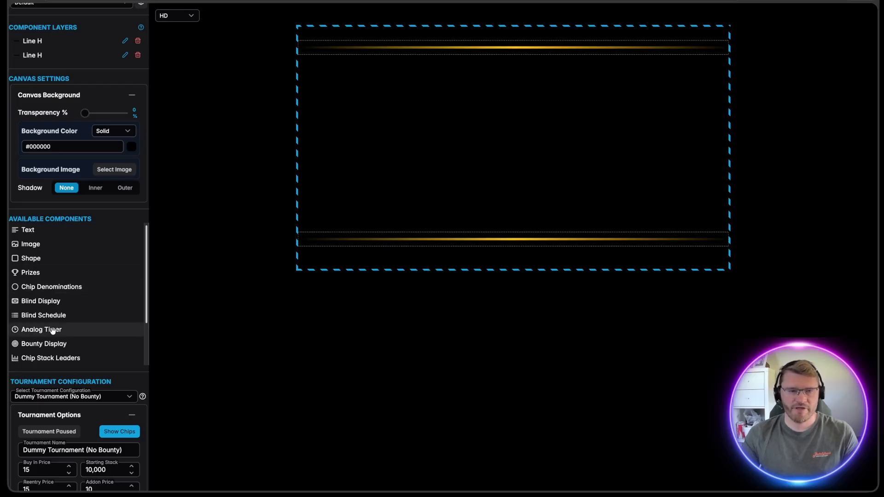
# Step: Try an enlarged Analog Timer between the two lines with a clock radius of 30.5vw, and delete it
pyautogui.moveTo(39, 332); pyautogui.dragTo(600, 201)
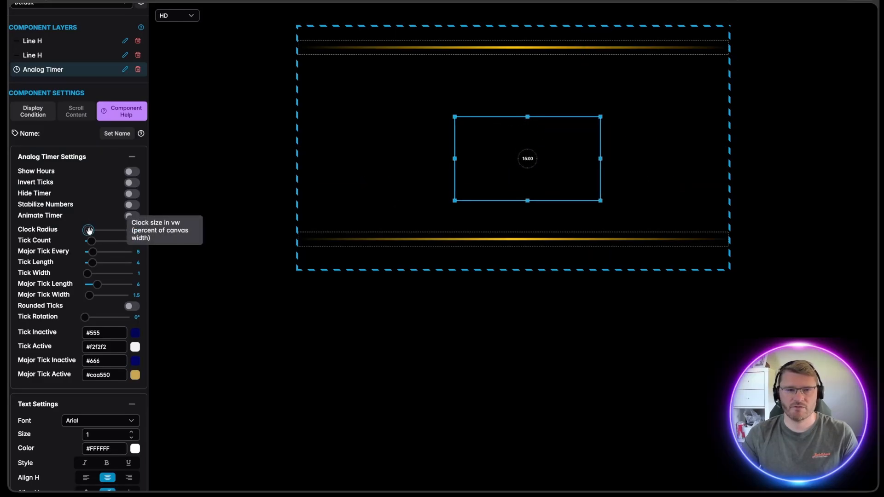
pyautogui.moveTo(90, 230); pyautogui.dragTo(123, 234)
pyautogui.moveTo(454, 116); pyautogui.dragTo(351, 57)
pyautogui.moveTo(536, 121); pyautogui.dragTo(567, 151)
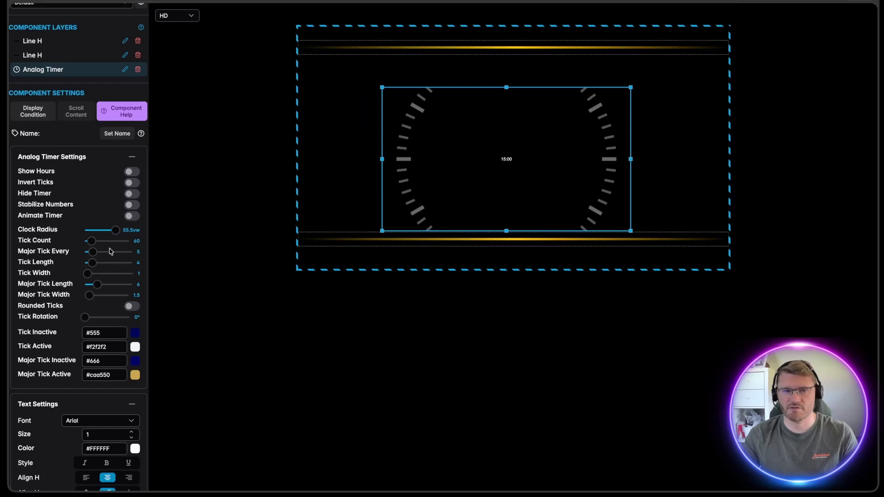
pyautogui.moveTo(115, 230); pyautogui.dragTo(100, 231)
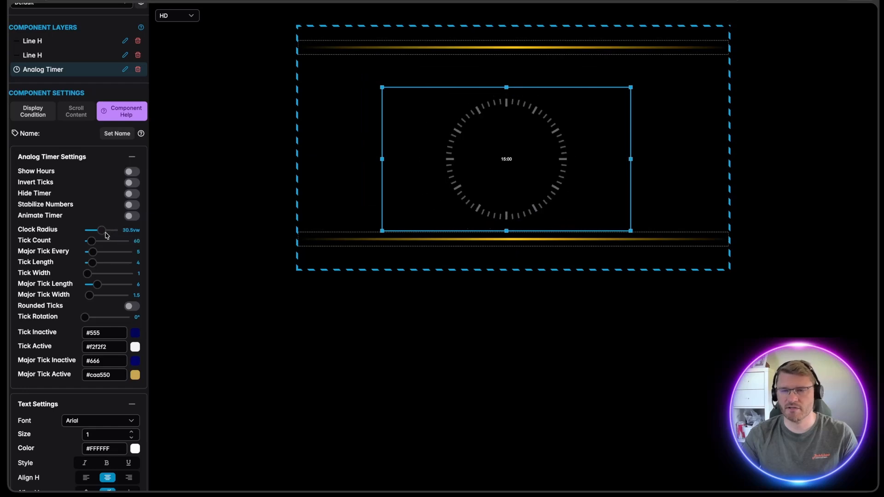
pyautogui.moveTo(602, 190)
pyautogui.mouseDown()
pyautogui.moveTo(604, 165)
pyautogui.moveTo(602, 174)
pyautogui.mouseUp()
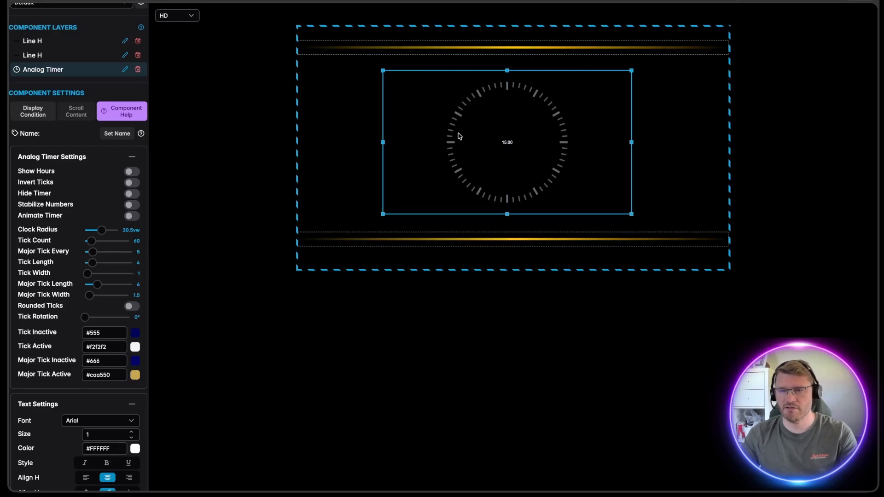
pyautogui.press('Delete')
# Step: Add a Shape component in the upper middle of the canvas, change its shape to Circle, and select the lower gradient line
pyautogui.moveTo(28, 258); pyautogui.dragTo(500, 133)
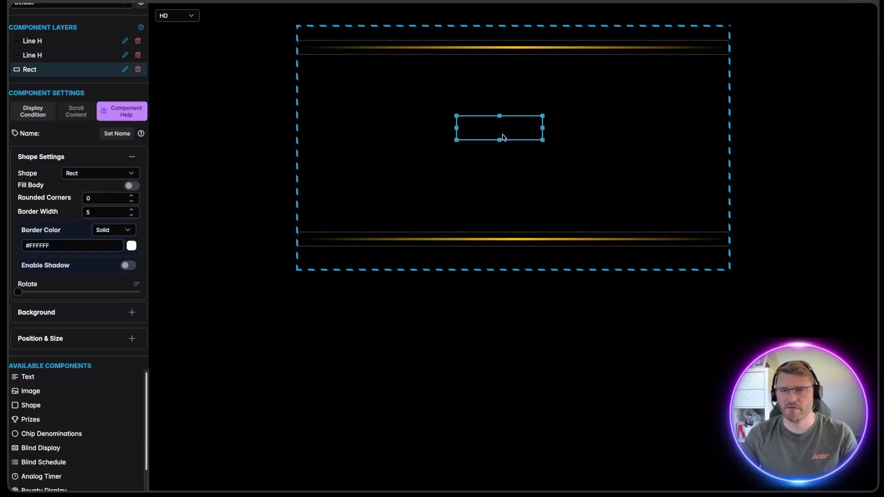
pyautogui.click(125, 174)
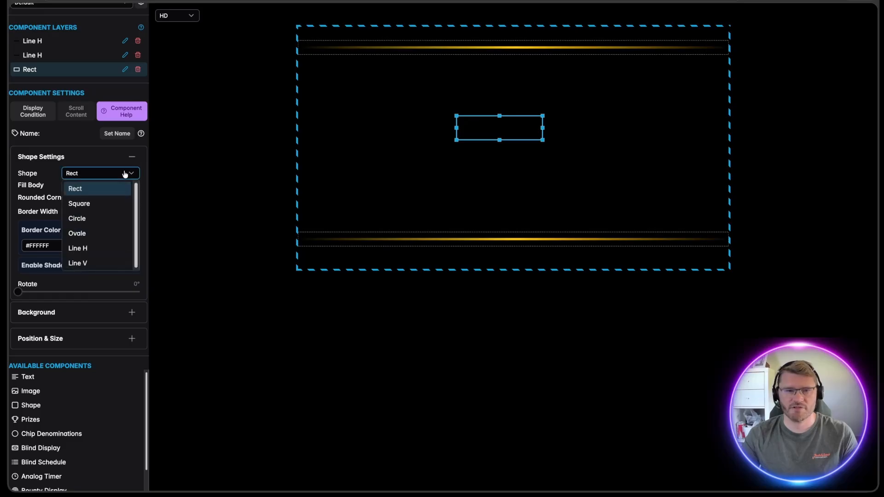
pyautogui.click(87, 218)
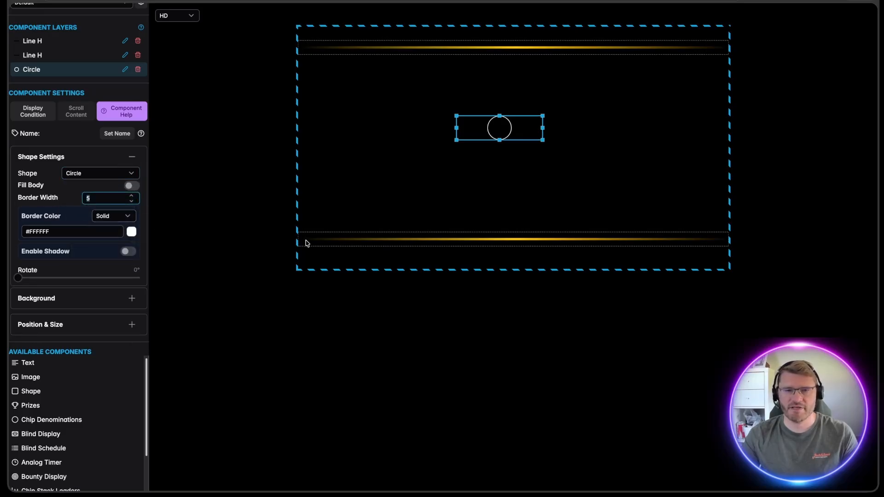
pyautogui.click(337, 243)
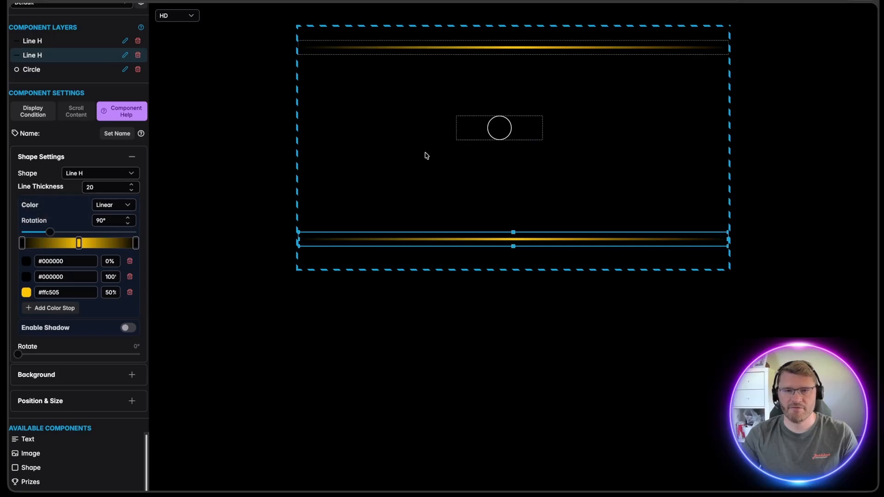
# Step: Set the circle's border width to 20
pyautogui.click(499, 128)
pyautogui.click(108, 198)
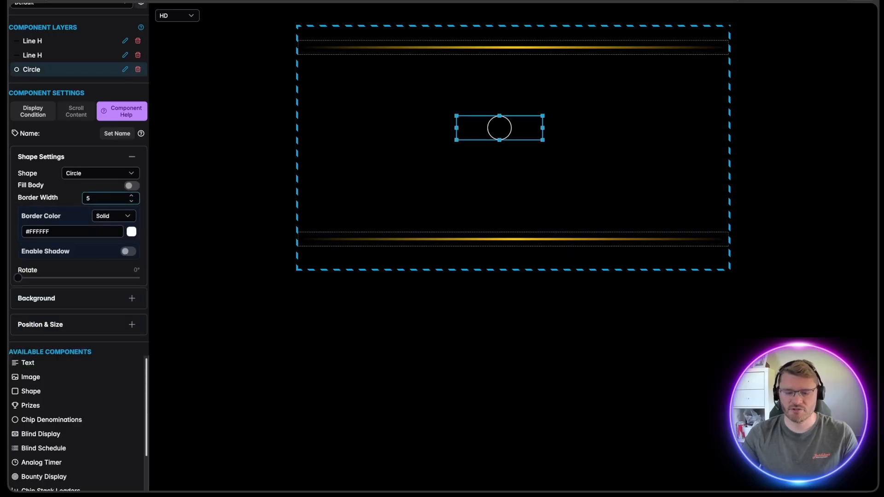
pyautogui.press('BackSpace')
pyautogui.write('20')
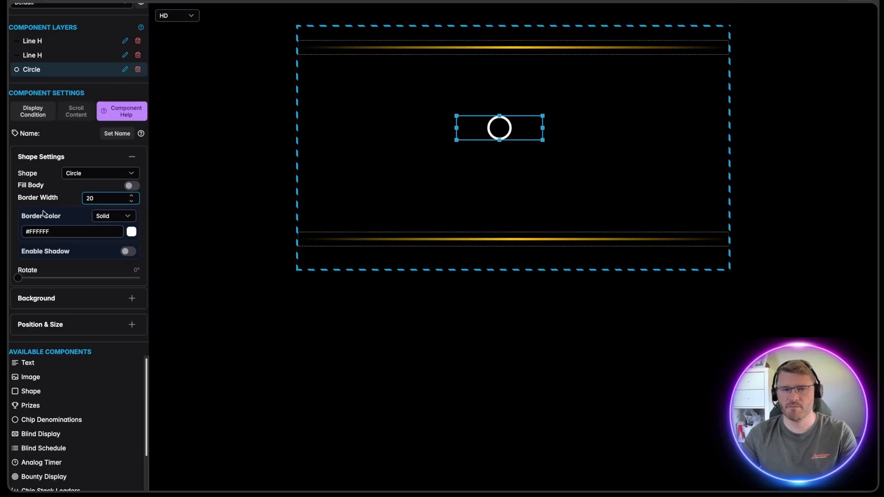
# Step: Enlarge the circle to nearly fill the height between the two gradient lines and centre it horizontally, about 1072 px from each canvas side
pyautogui.moveTo(503, 133); pyautogui.dragTo(603, 232)
pyautogui.moveTo(479, 164); pyautogui.dragTo(493, 143)
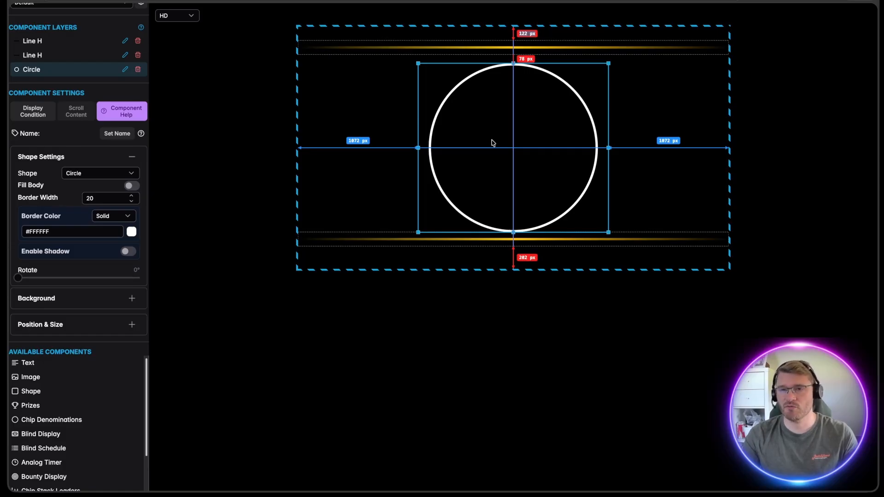
pyautogui.moveTo(492, 143); pyautogui.dragTo(492, 142)
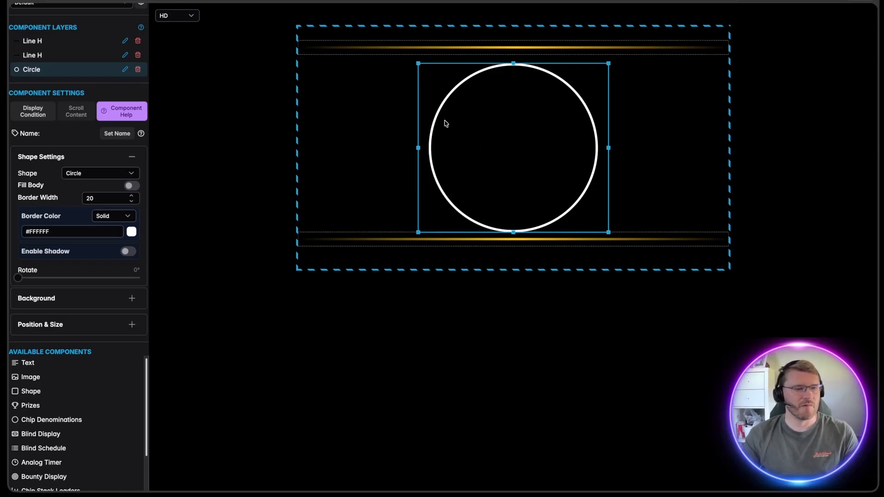
pyautogui.click(357, 75)
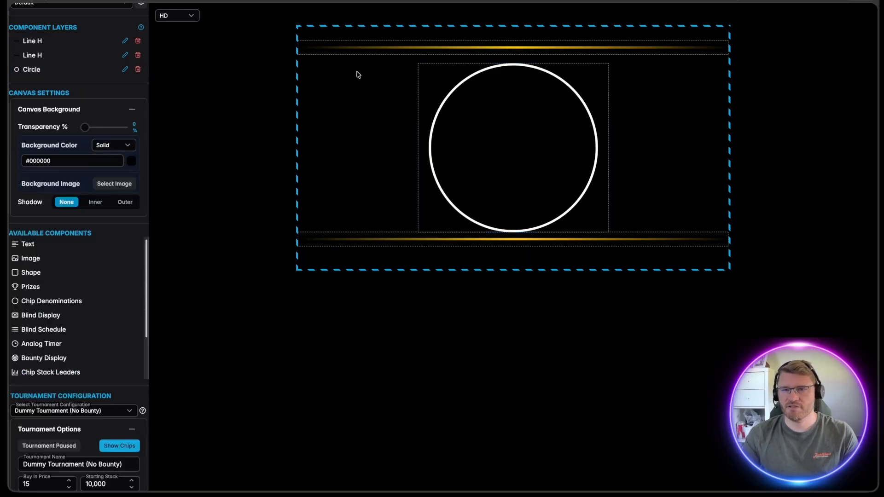
pyautogui.click(509, 52)
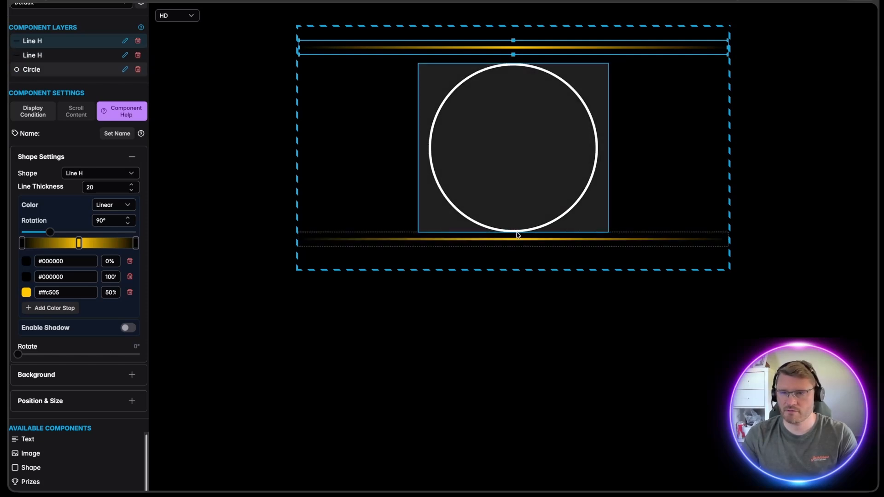
pyautogui.click(529, 145)
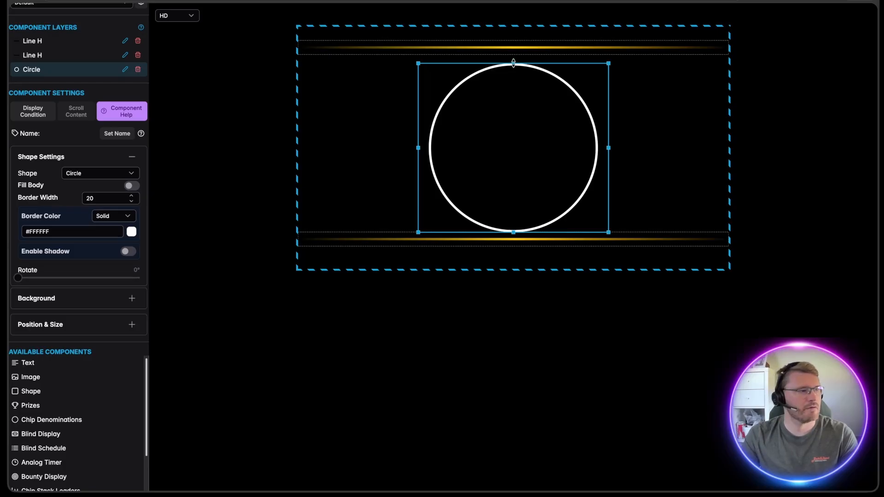
pyautogui.moveTo(512, 63); pyautogui.dragTo(516, 66)
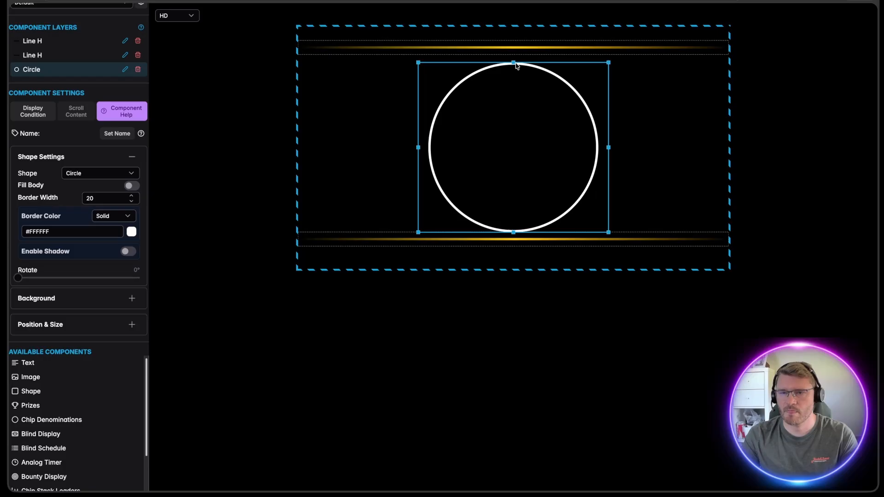
pyautogui.moveTo(514, 157)
pyautogui.mouseDown()
pyautogui.moveTo(513, 147)
pyautogui.moveTo(515, 157)
pyautogui.mouseUp()
# Step: Nudge the upper gradient line down to just above the circle, about 180 px below the canvas's upper edge
pyautogui.click(509, 52)
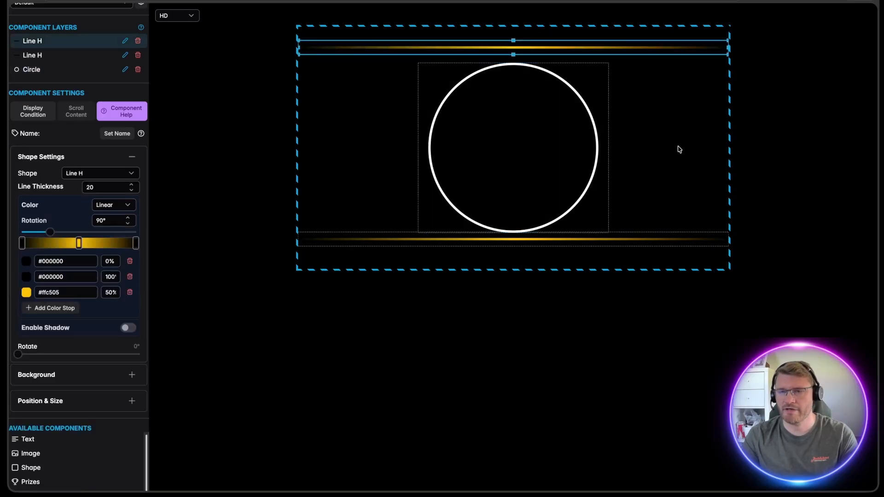
pyautogui.press('Down')
pyautogui.press('Down')
pyautogui.press('Down')
pyautogui.press('Down')
pyautogui.press('Down')
pyautogui.press('Down')
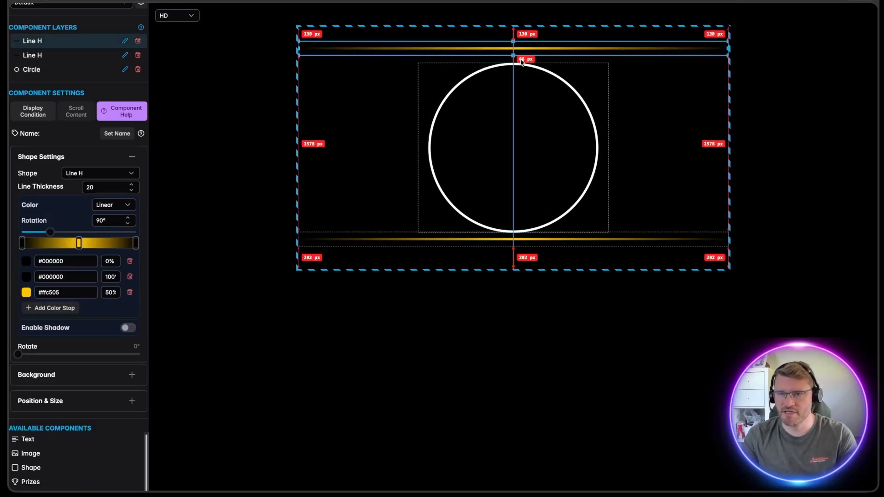
pyautogui.press('Up')
pyautogui.press('Up')
pyautogui.press('Up')
pyautogui.press('Up')
pyautogui.press('Up')
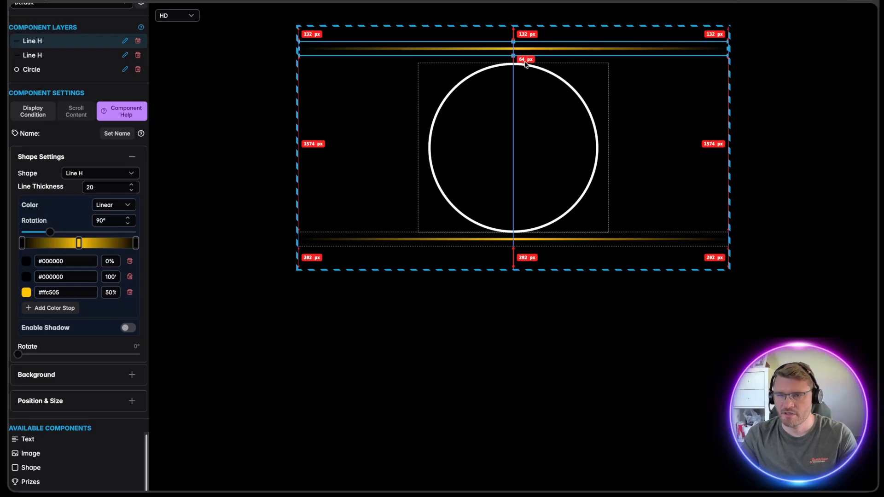
pyautogui.press('Up')
pyautogui.press('Up')
pyautogui.press('Up')
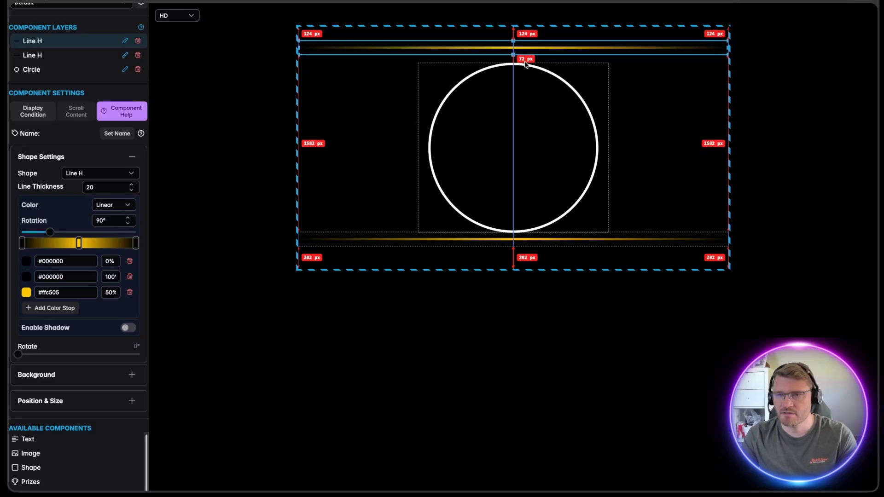
pyautogui.press('Down')
pyautogui.press('Down')
pyautogui.press('Down')
pyautogui.press('Down')
pyautogui.press('Down')
pyautogui.press('Down')
pyautogui.press('Down')
pyautogui.press('Down')
pyautogui.press('Down')
pyautogui.press('Down')
pyautogui.press('Down')
pyautogui.press('Down')
pyautogui.press('Down')
pyautogui.press('Down')
pyautogui.press('Down')
pyautogui.press('Down')
pyautogui.press('Down')
pyautogui.press('Down')
pyautogui.press('Down')
pyautogui.press('Down')
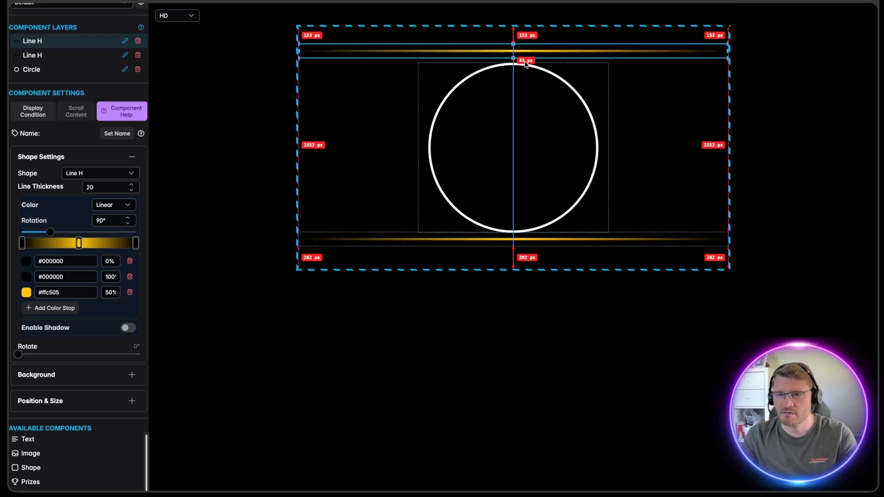
pyautogui.press('Down')
pyautogui.press('Down')
pyautogui.press('Down')
pyautogui.press('Down')
pyautogui.press('Down')
pyautogui.press('Down')
pyautogui.press('Down')
pyautogui.press('Down')
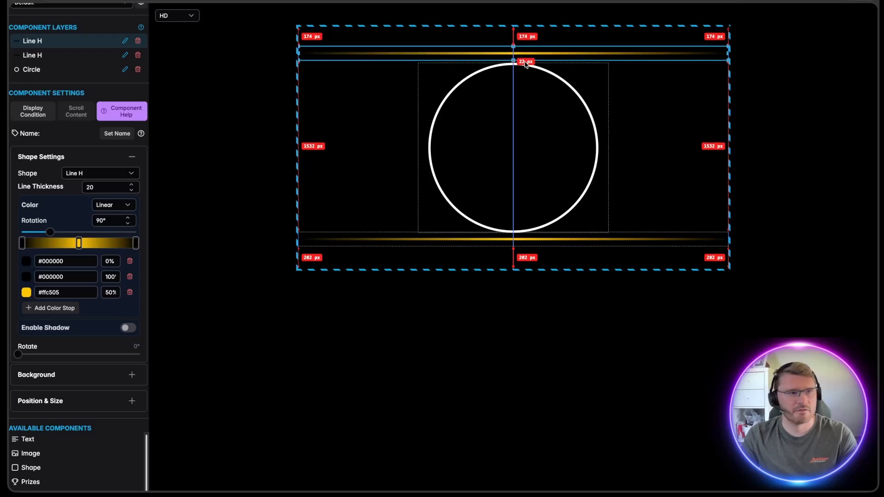
pyautogui.click(680, 132)
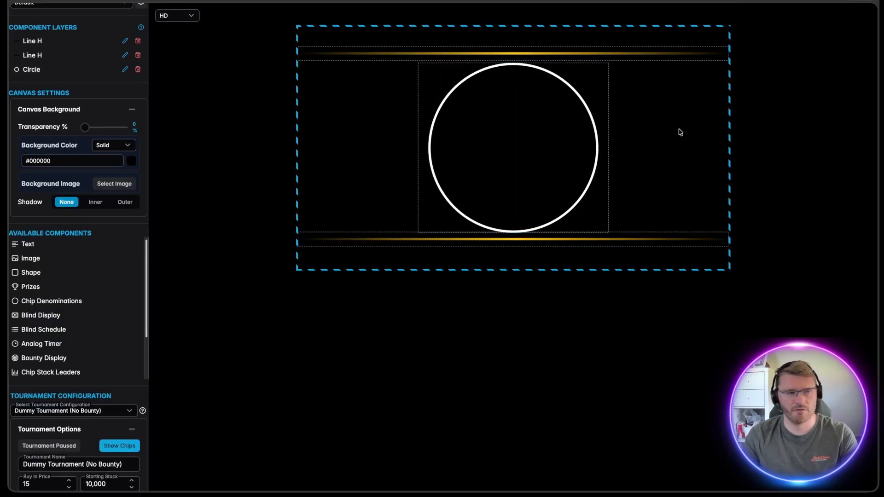
pyautogui.click(528, 52)
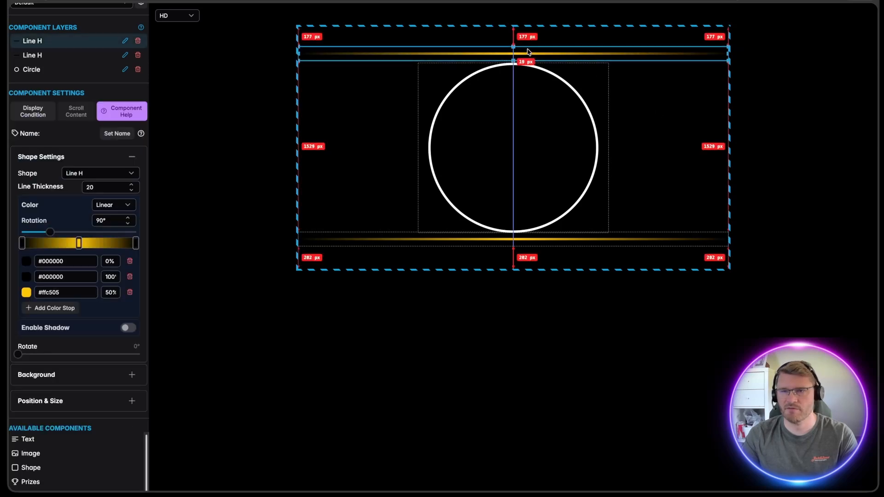
pyautogui.click(656, 128)
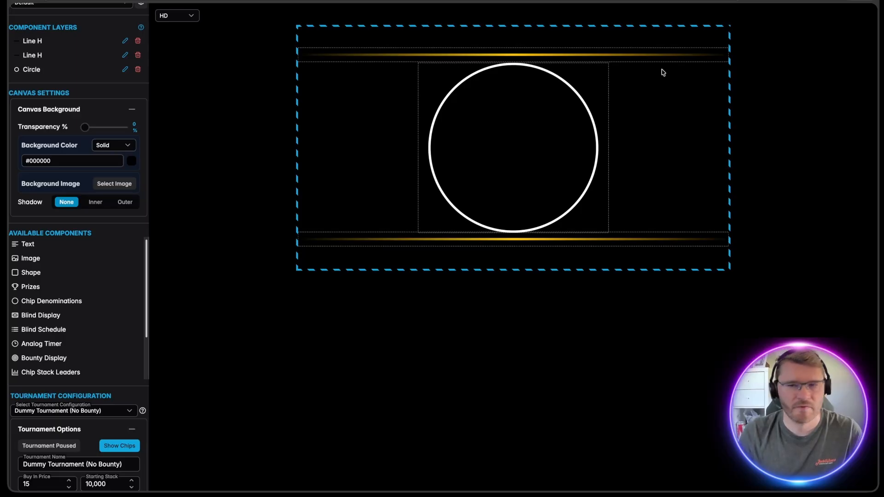
# Step: Copy the upper line's #ffc505 gradient color and apply it as the circle's border color
pyautogui.click(528, 57)
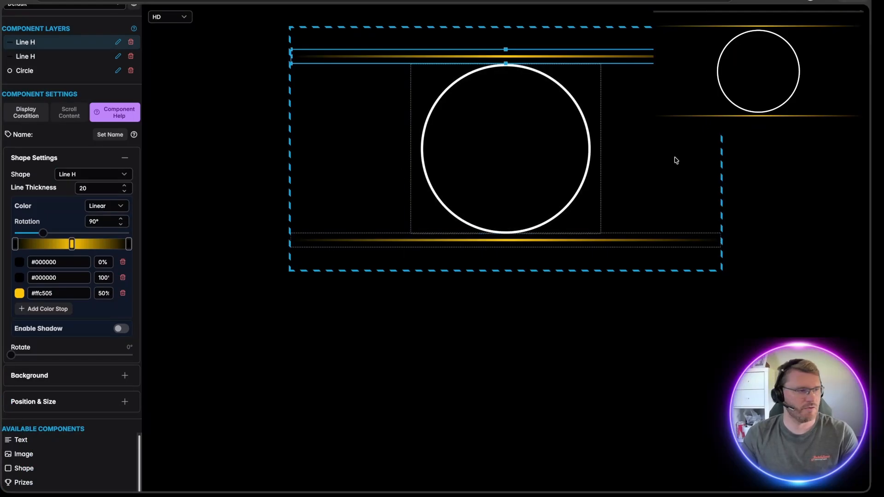
pyautogui.click(498, 147)
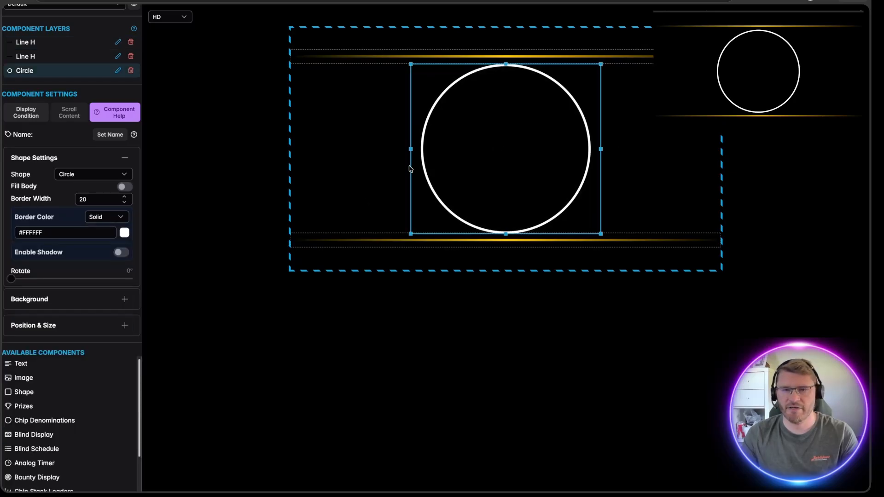
pyautogui.click(502, 57)
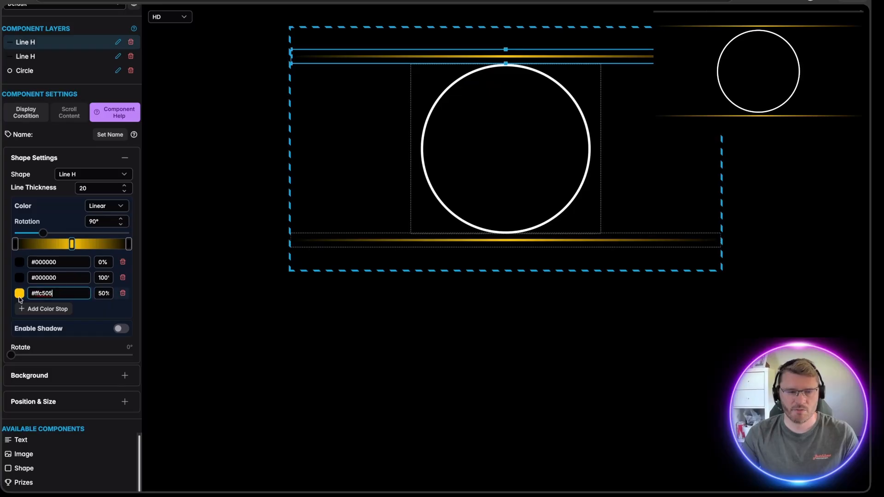
pyautogui.moveTo(96, 293); pyautogui.dragTo(38, 295)
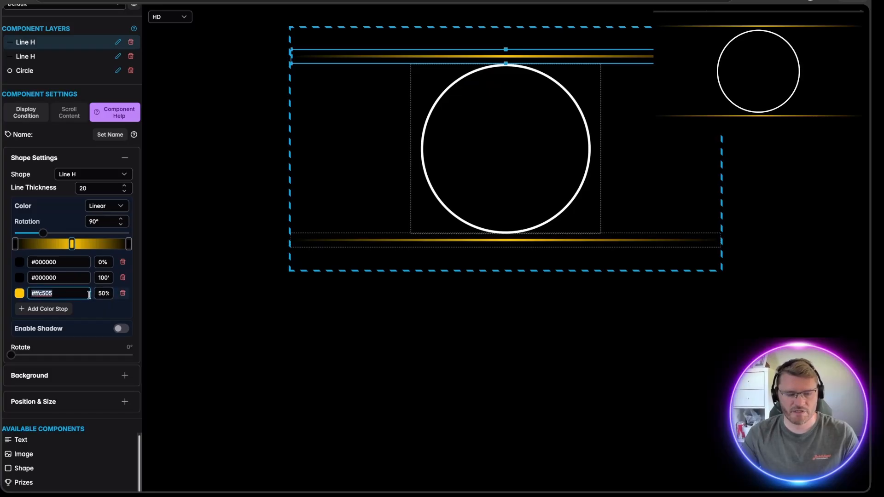
pyautogui.click(482, 174)
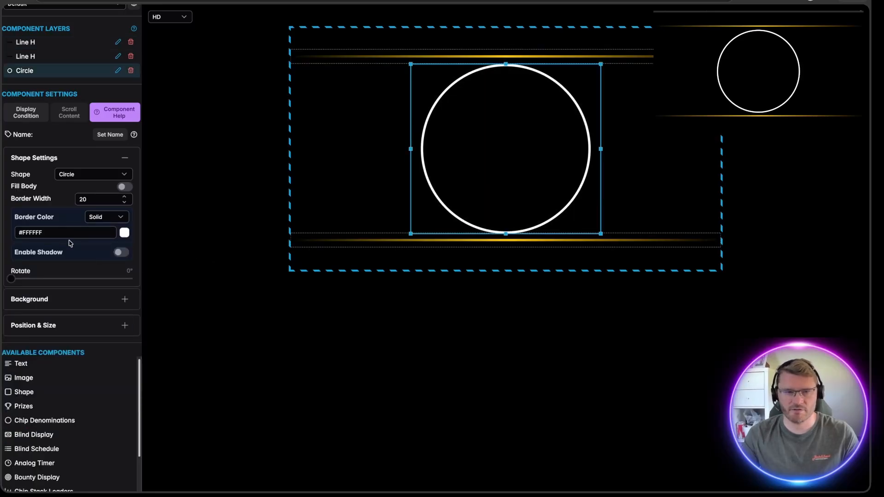
pyautogui.write('#ffc505')
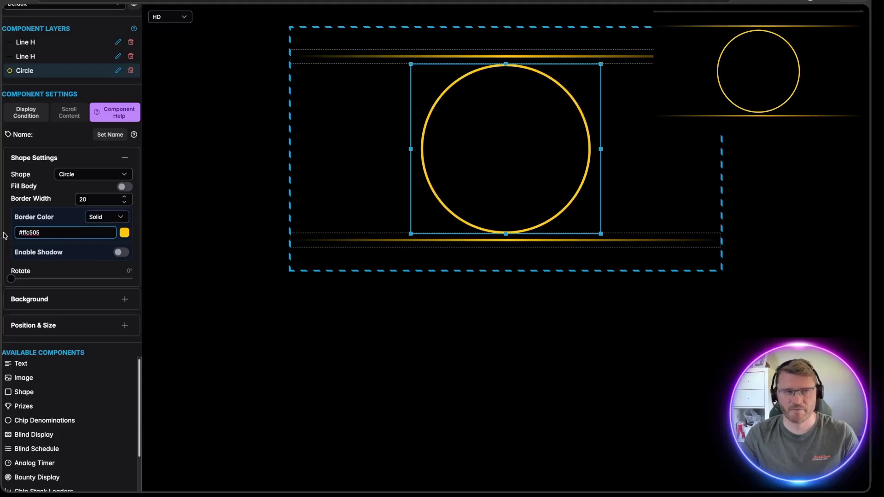
pyautogui.click(500, 319)
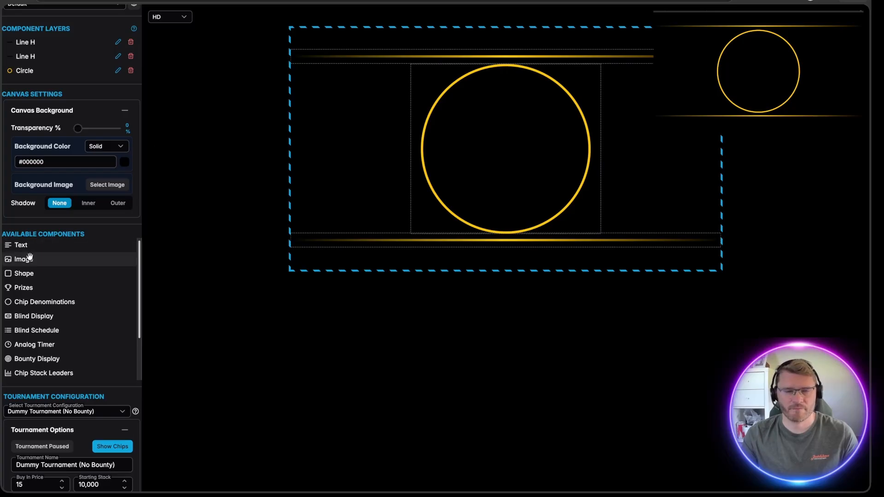
# Step: Add a rectangular Shape component overlapping the circle's left side and set its border width to 0
pyautogui.moveTo(37, 275); pyautogui.dragTo(362, 125)
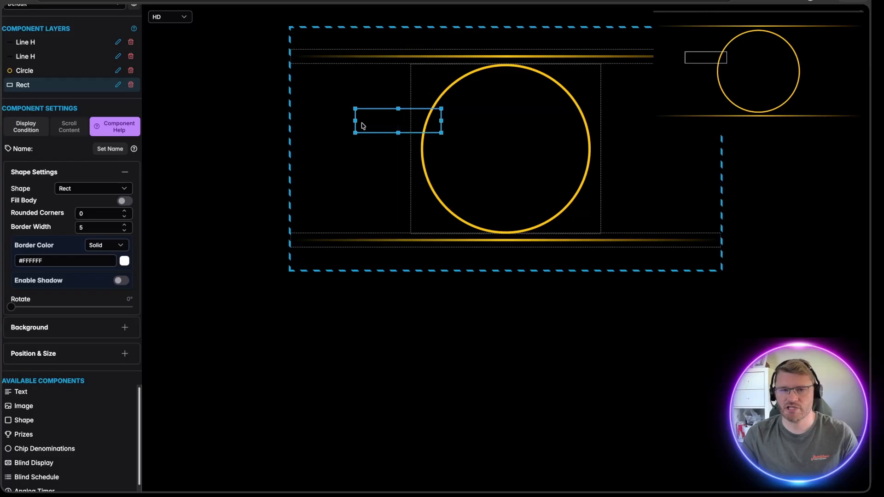
pyautogui.click(78, 189)
pyautogui.click(78, 189)
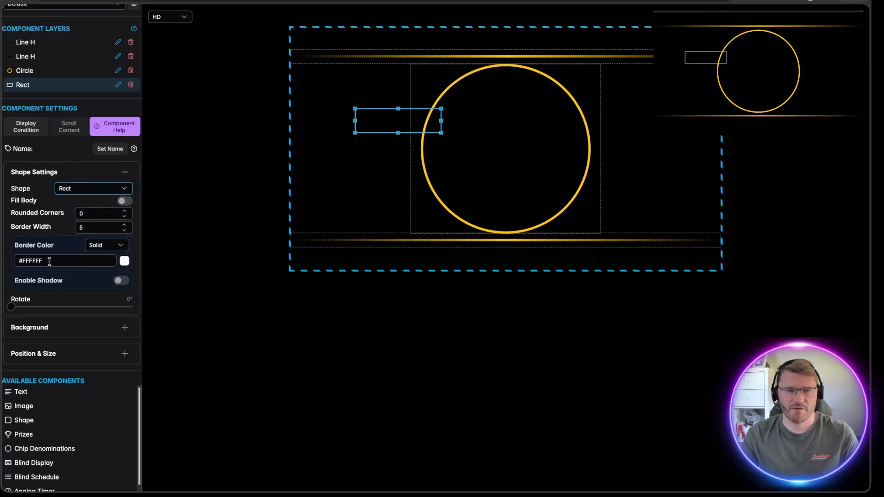
pyautogui.click(45, 231)
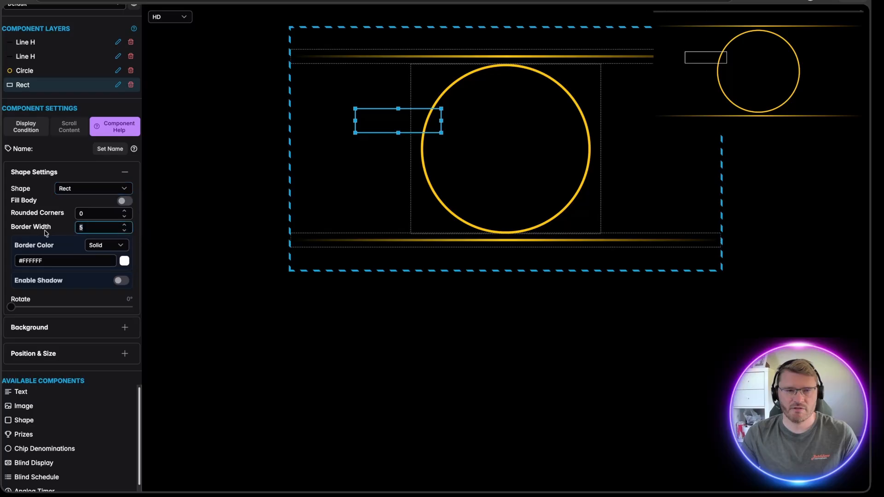
pyautogui.write('0')
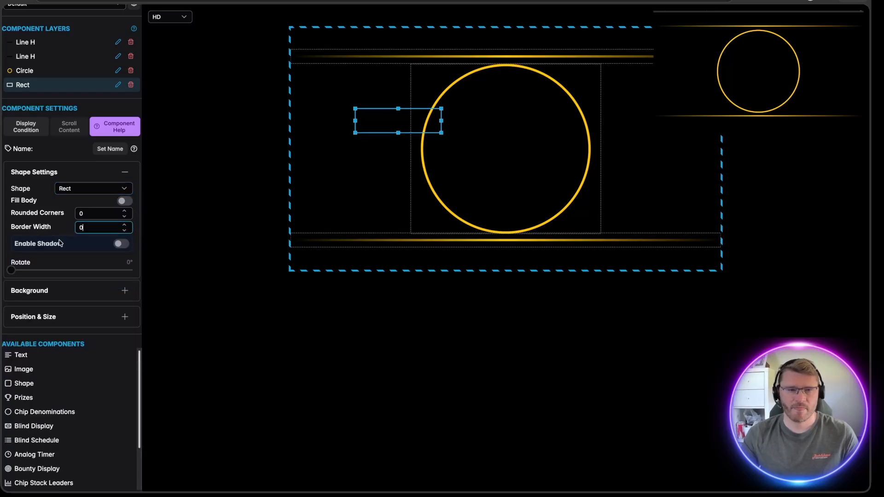
# Step: Enable the rectangle's body fill and set the body color to #000000
pyautogui.click(124, 201)
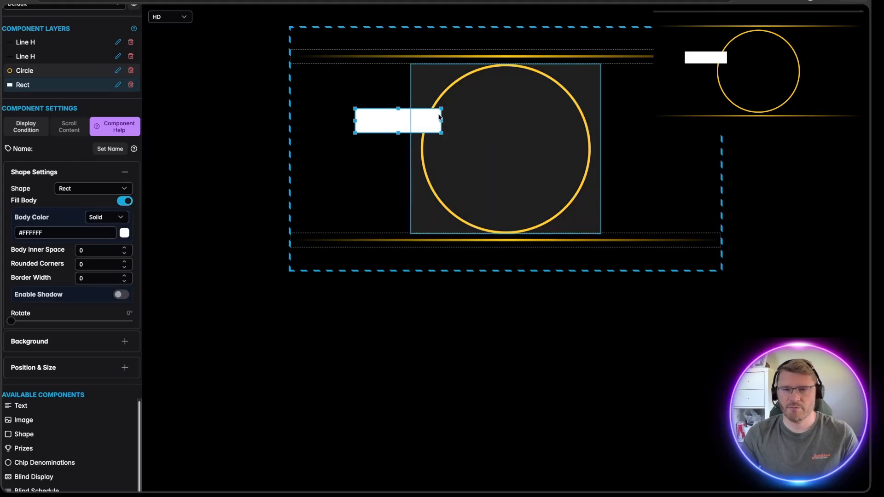
pyautogui.click(124, 233)
pyautogui.moveTo(129, 295); pyautogui.dragTo(123, 310)
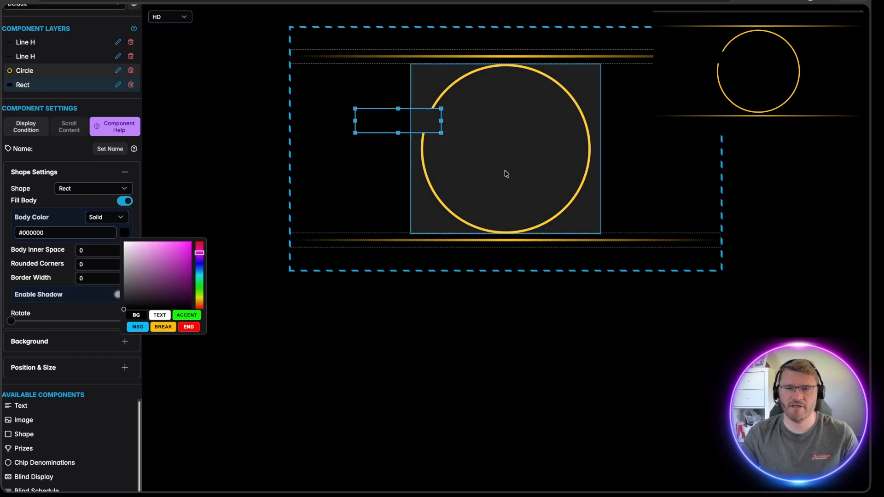
# Step: Stretch the black rectangle across the full canvas width over the circle's middle, centre it vertically on the circle, and reselect it
pyautogui.moveTo(394, 130); pyautogui.dragTo(722, 206)
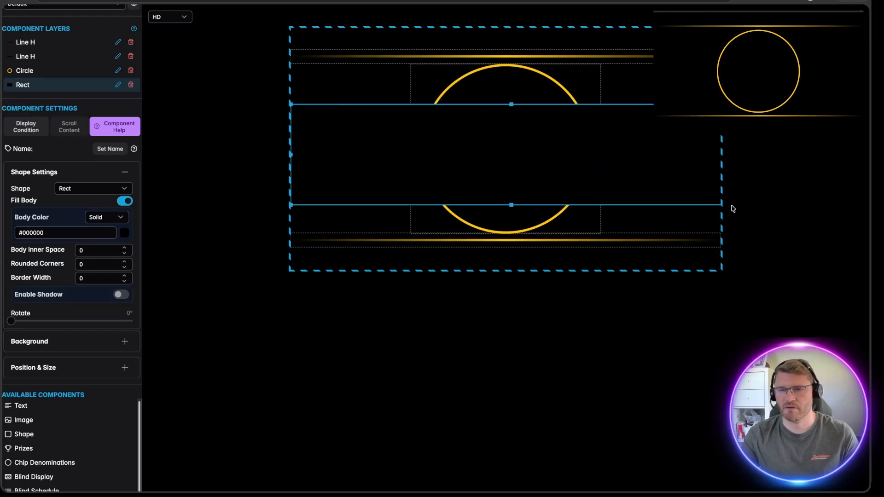
pyautogui.moveTo(499, 155); pyautogui.dragTo(500, 153)
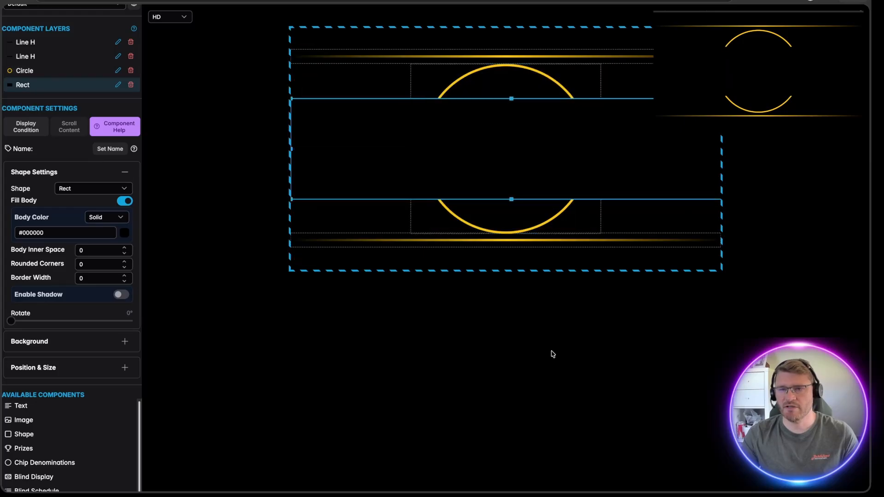
pyautogui.click(551, 353)
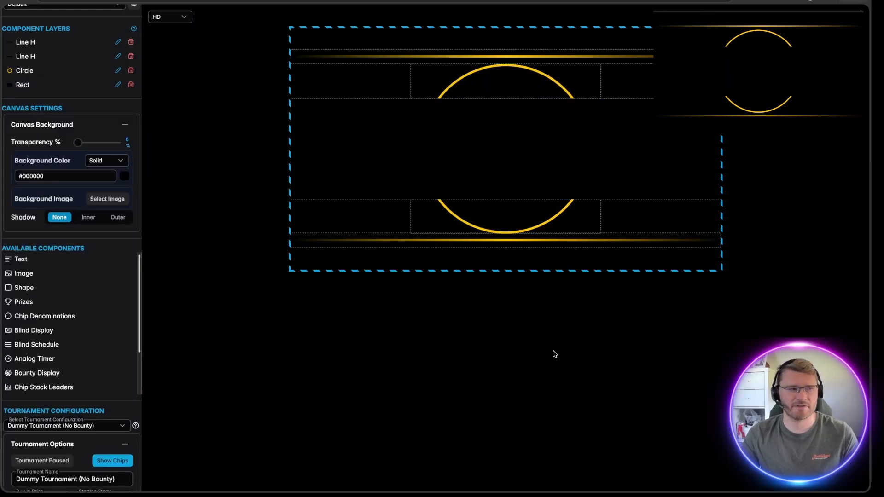
pyautogui.click(497, 133)
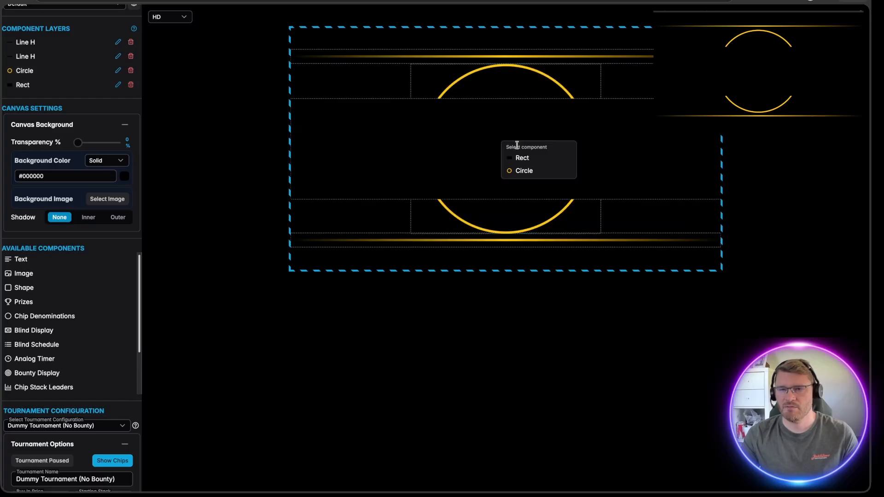
pyautogui.click(522, 157)
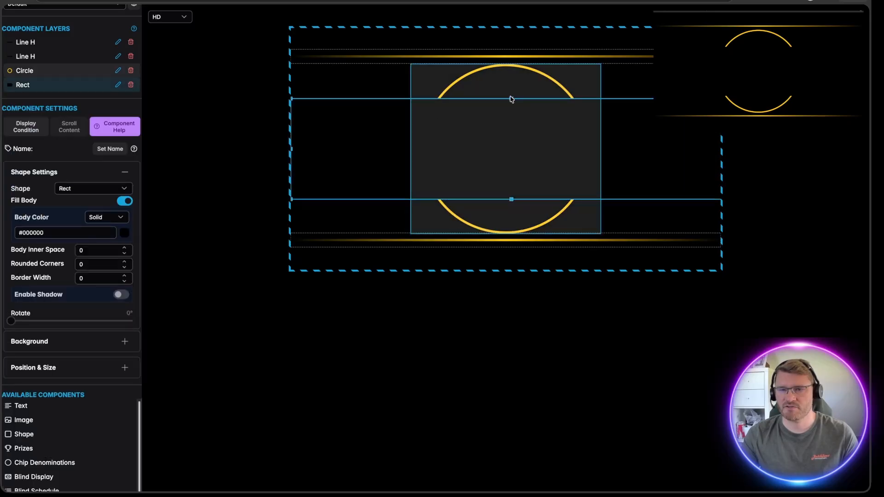
# Step: Reduce the black rectangle's height from its upper edge and recentre it vertically over the circle
pyautogui.click(512, 100)
pyautogui.click(351, 112)
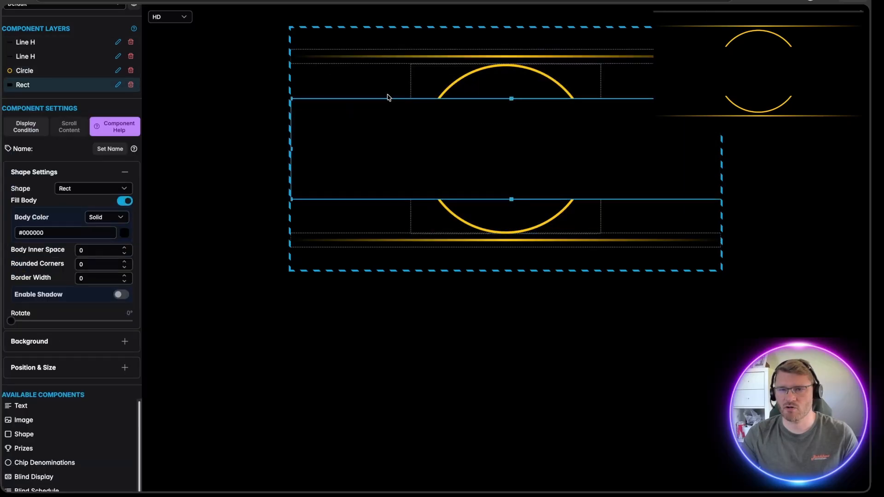
pyautogui.moveTo(511, 98); pyautogui.dragTo(513, 109)
pyautogui.moveTo(511, 157); pyautogui.dragTo(511, 150)
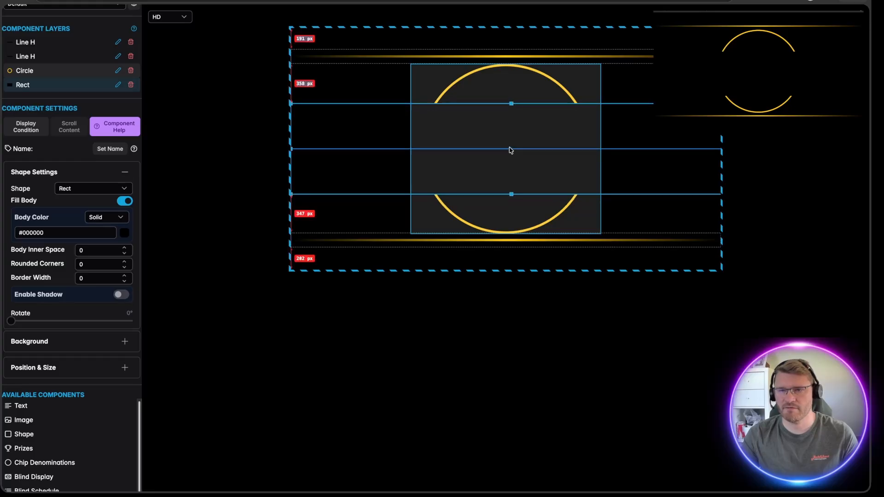
pyautogui.click(564, 341)
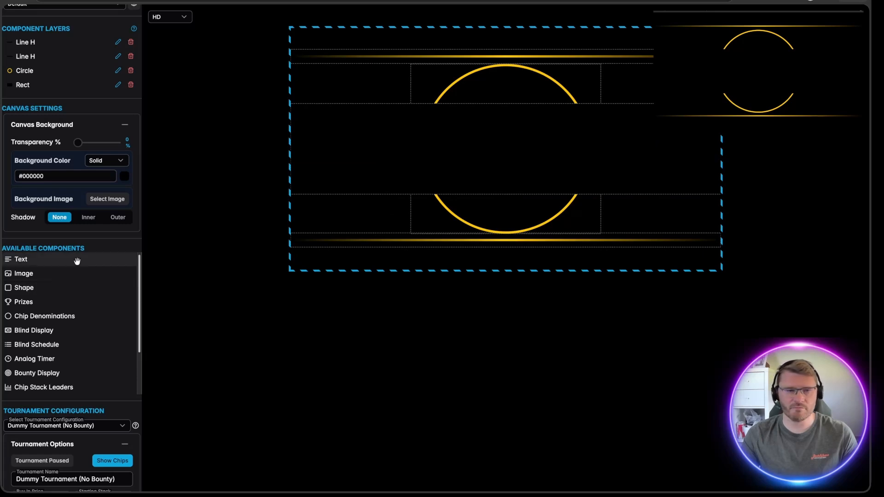
# Step: Add a Shape component over the black rectangle's left part and make it a Line H with line thickness 20
pyautogui.scroll(2, 51, 288)
pyautogui.scroll(-1, 46, 299)
pyautogui.moveTo(45, 307); pyautogui.dragTo(398, 136)
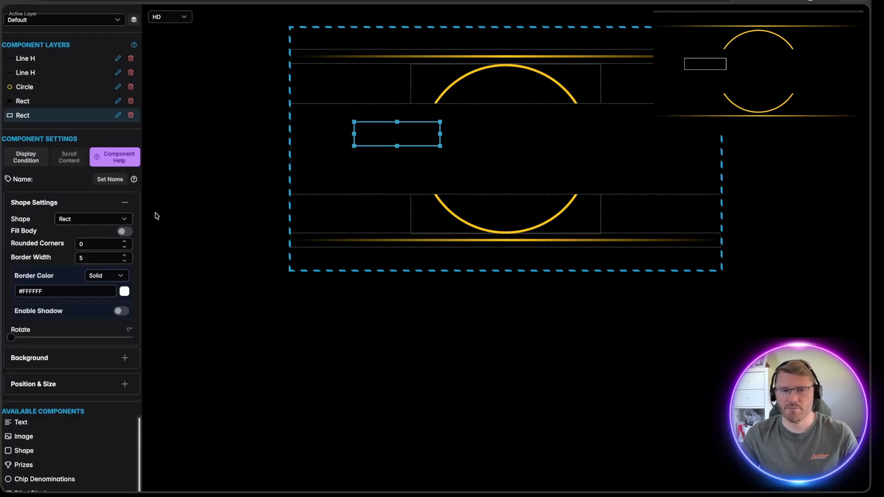
pyautogui.click(83, 224)
pyautogui.moveTo(88, 310); pyautogui.dragTo(89, 291)
pyautogui.click(90, 295)
pyautogui.doubleClick(81, 233)
pyautogui.write('20')
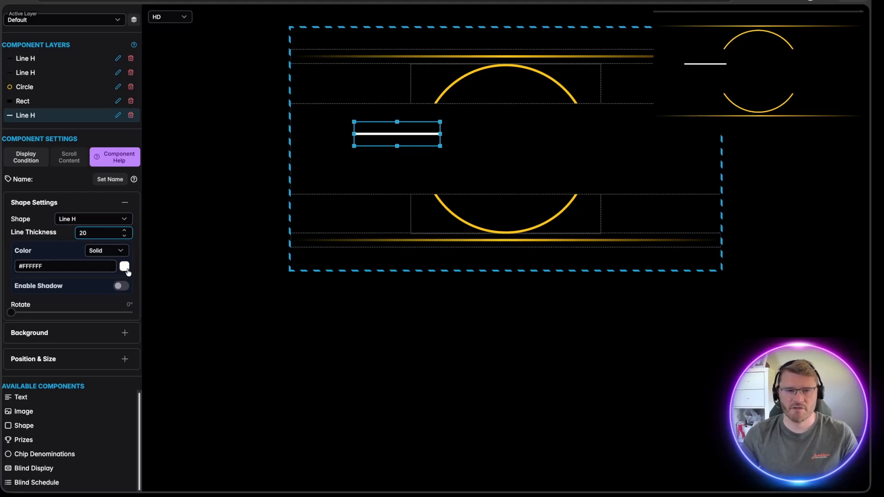
# Step: Color the new line #ffc505 and span it from the canvas's left edge to the upper arc's left end
pyautogui.click(19, 267)
pyautogui.moveTo(50, 269); pyautogui.dragTo(13, 268)
pyautogui.write('#ffc505')
pyautogui.moveTo(388, 137); pyautogui.dragTo(436, 102)
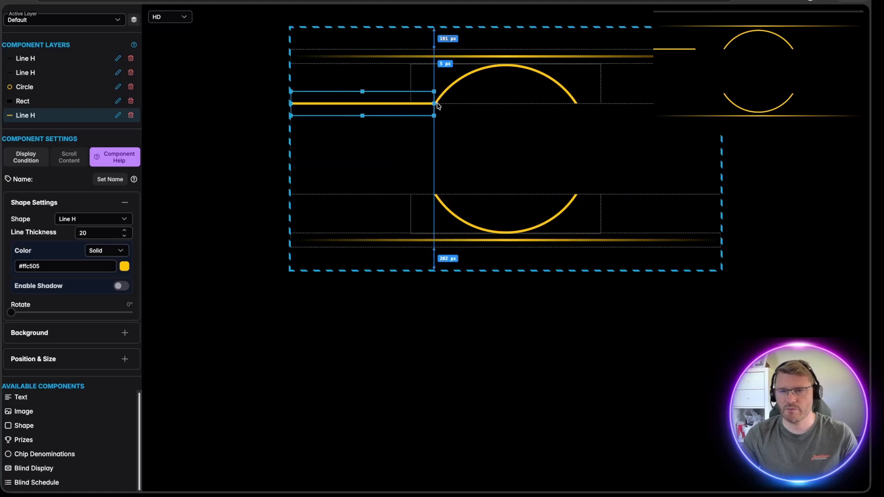
pyautogui.click(410, 396)
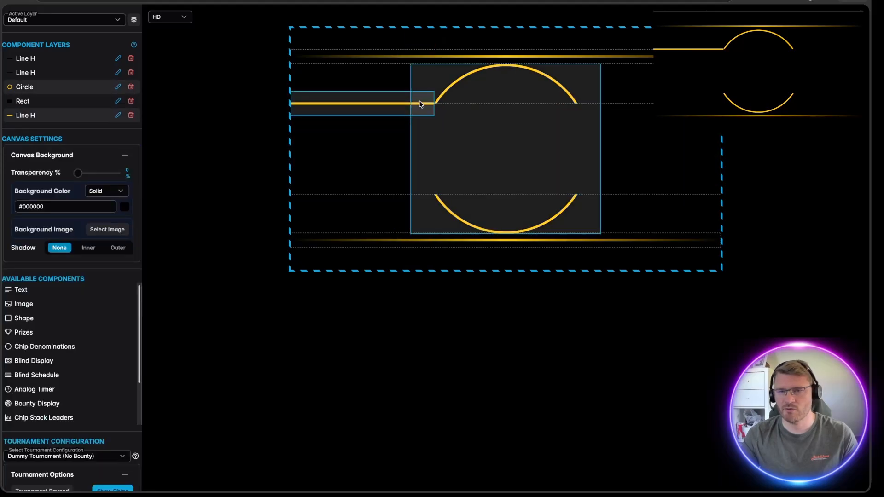
# Step: Nudge the upper-left line right and up to join the arc's end, and extend it back to the canvas's left edge
pyautogui.click(405, 103)
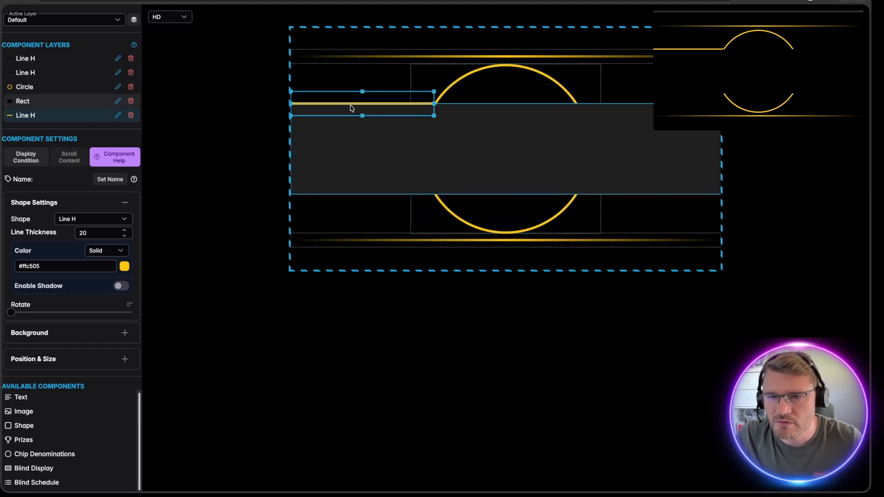
pyautogui.press('Right')
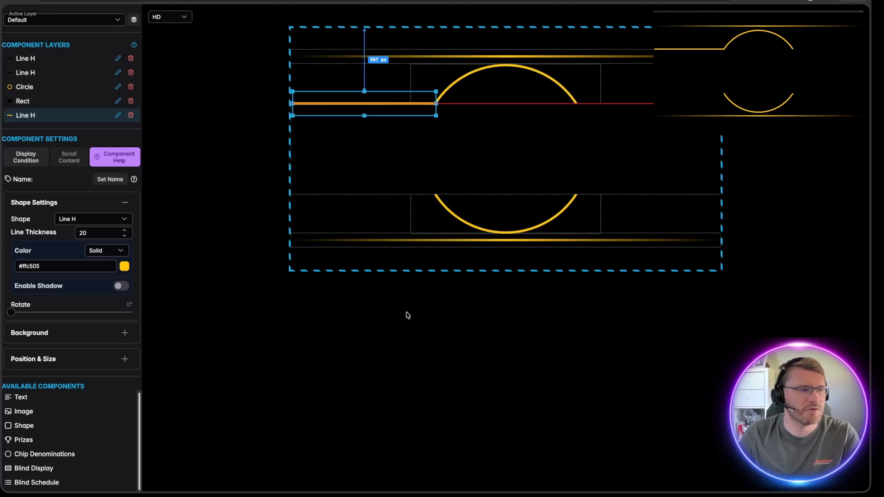
pyautogui.press('Right')
pyautogui.press('Up')
pyautogui.press('Up')
pyautogui.press('Up')
pyautogui.press('Up')
pyautogui.press('Up')
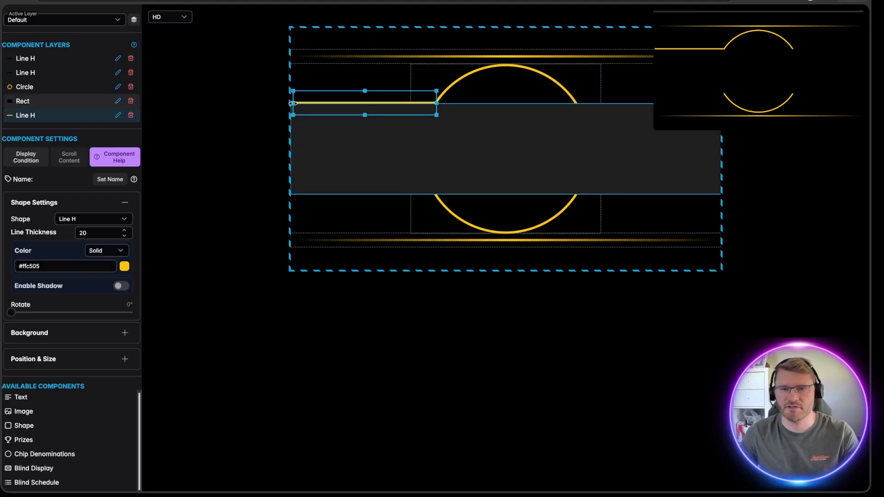
pyautogui.click(464, 360)
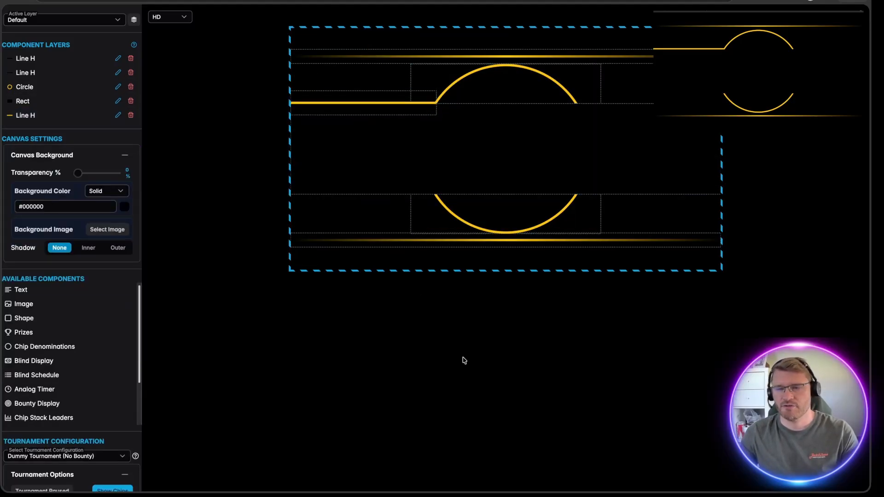
# Step: Give the upper-left line a linear gradient from #ffc505 to #000000 with a rotation of 270°
pyautogui.click(316, 102)
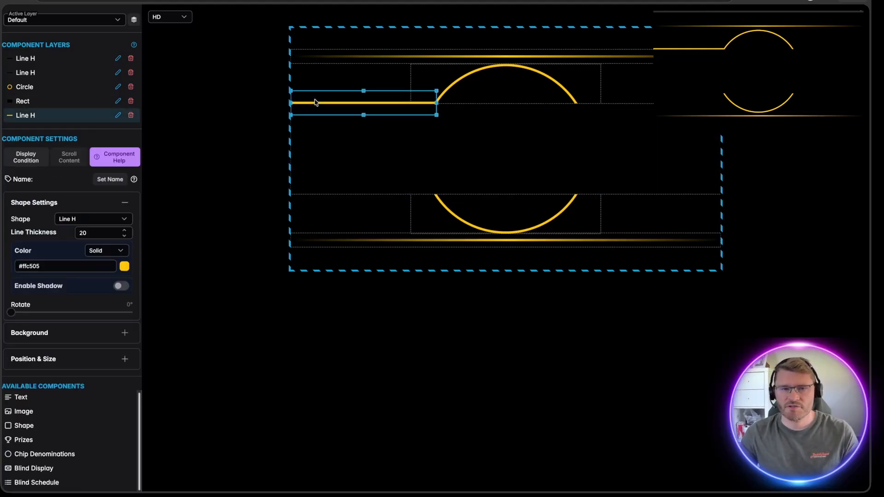
pyautogui.click(112, 251)
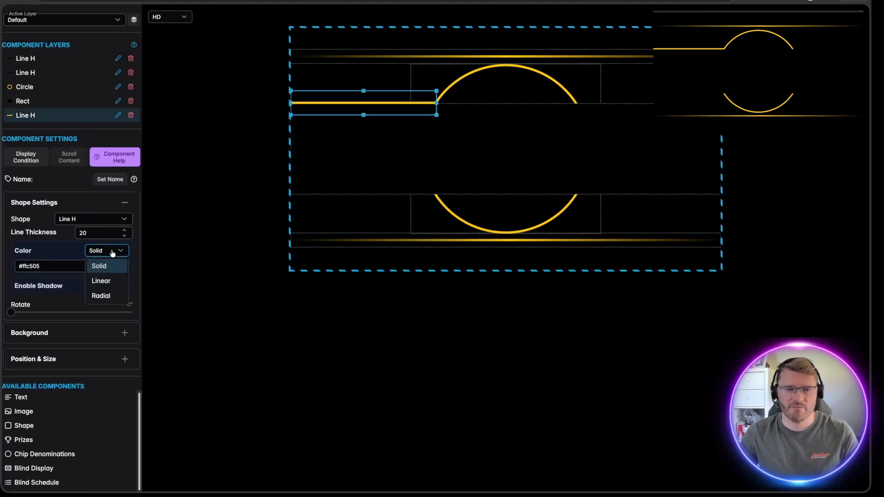
pyautogui.click(110, 282)
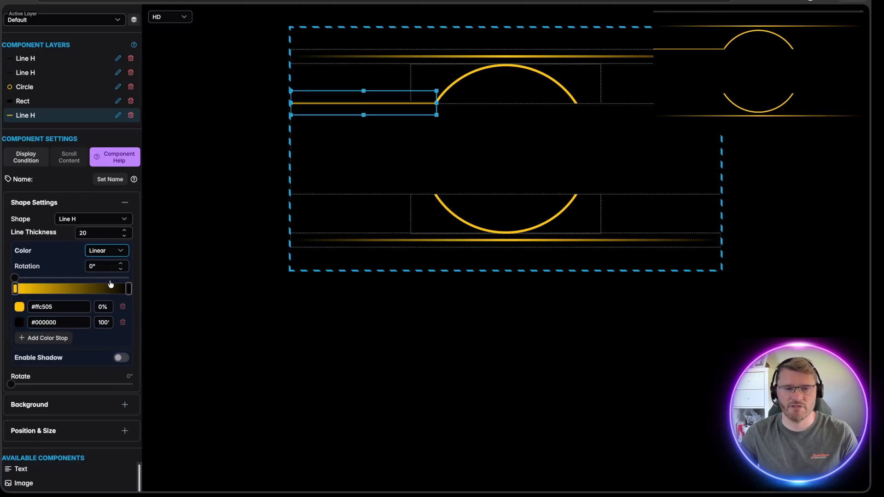
pyautogui.click(97, 266)
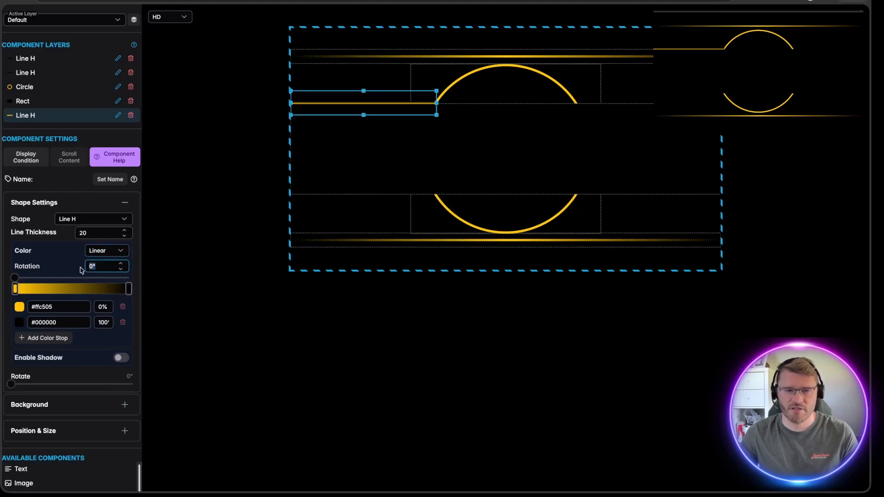
pyautogui.write('90')
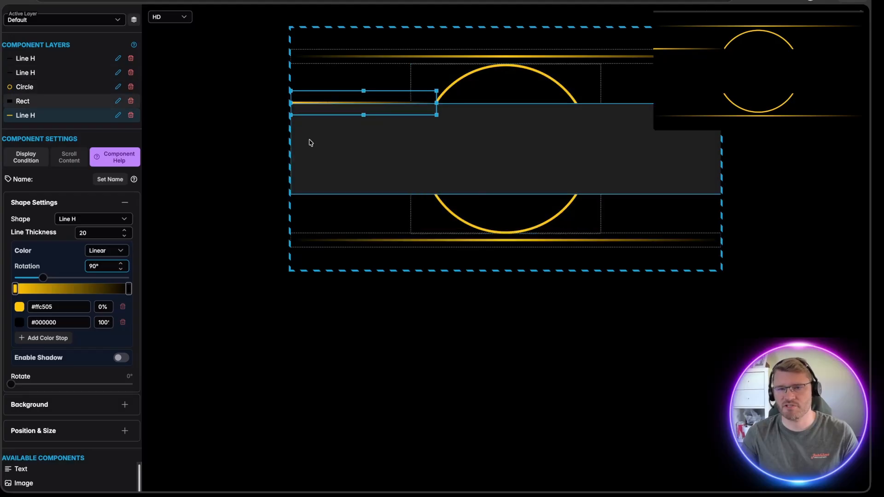
pyautogui.moveTo(102, 266); pyautogui.dragTo(73, 272)
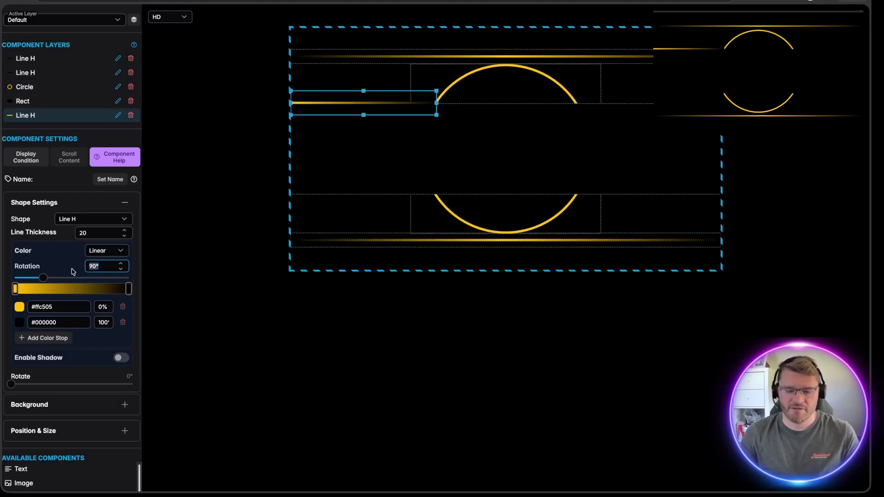
pyautogui.write('270')
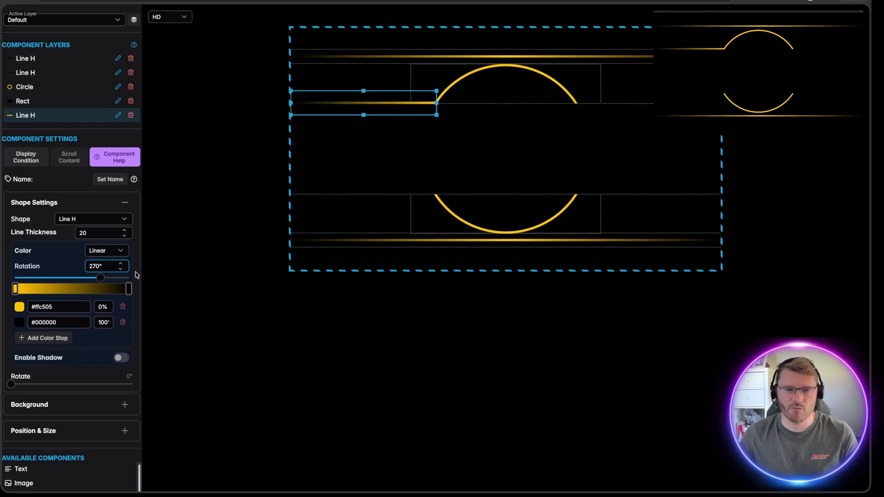
pyautogui.click(377, 355)
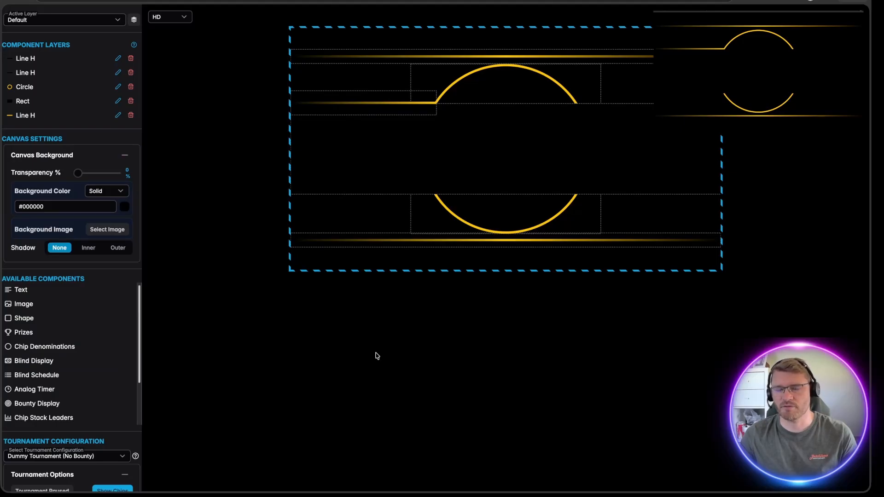
# Step: Duplicate the upper-left gradient line and place the copy at the lower arc's left end
pyautogui.click(365, 104)
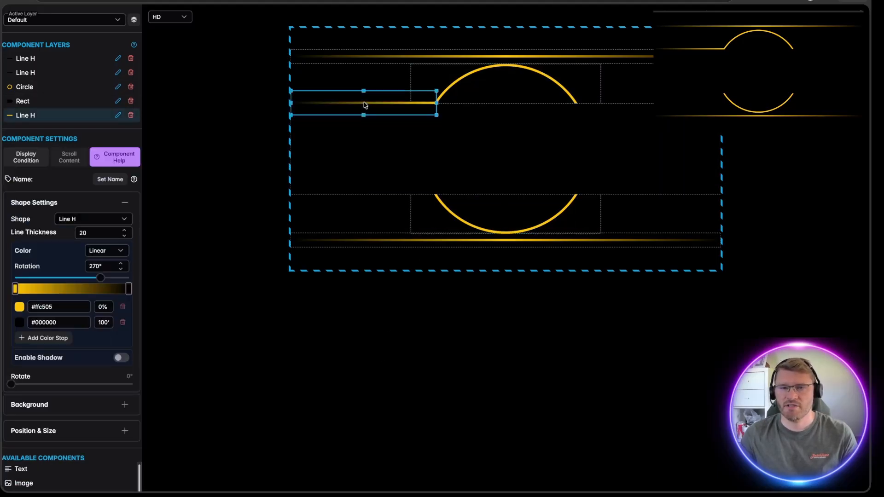
pyautogui.rightClick(364, 105)
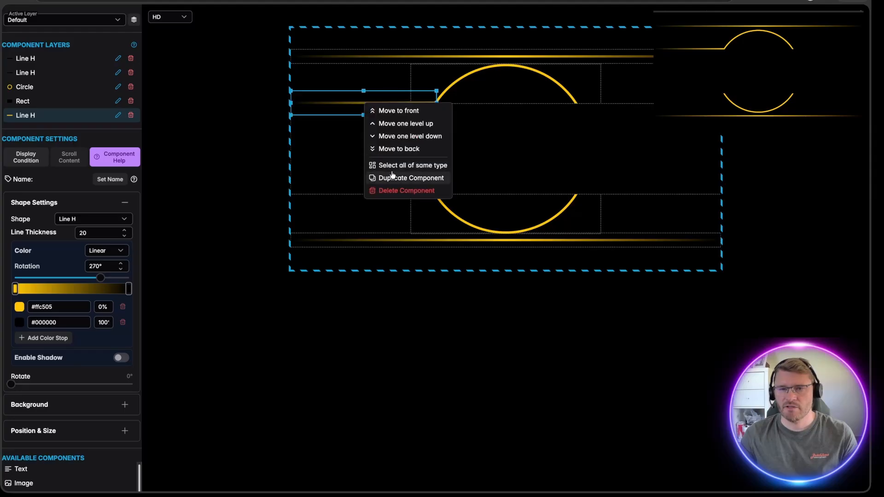
pyautogui.click(397, 178)
pyautogui.moveTo(365, 106); pyautogui.dragTo(365, 197)
pyautogui.click(408, 339)
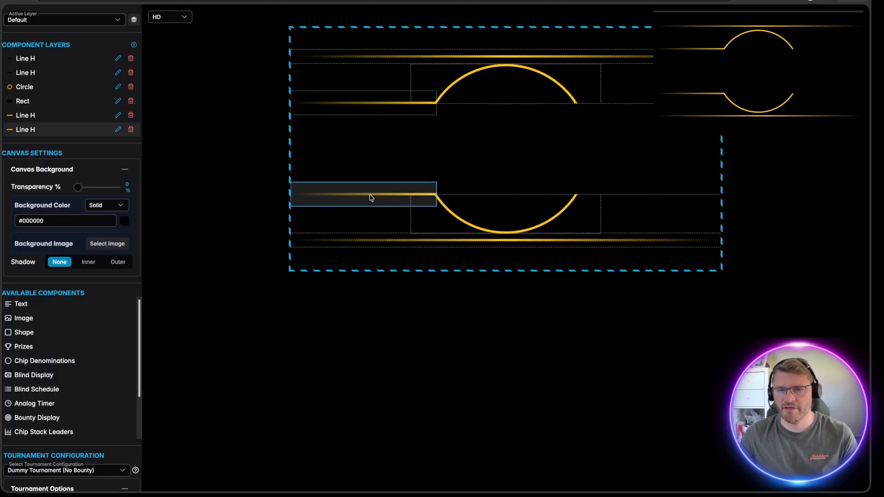
# Step: Nudge the lower-left line slightly down so it meets the end of the lower arc
pyautogui.click(369, 199)
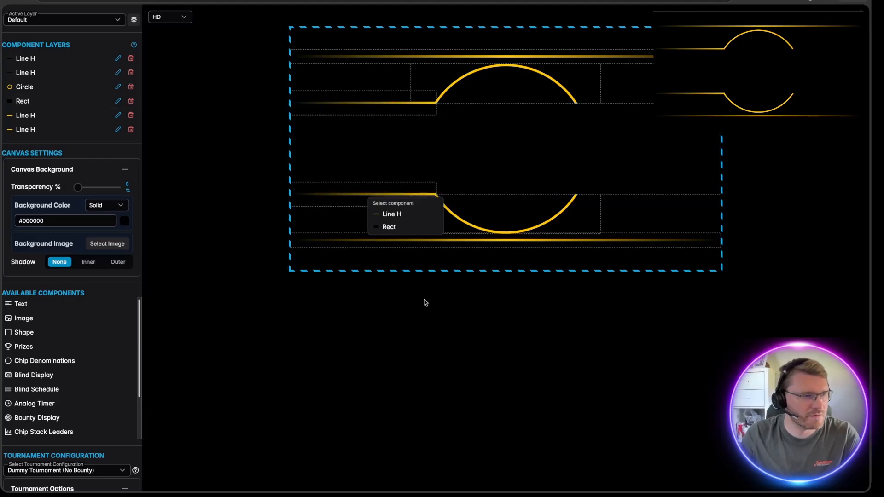
pyautogui.click(355, 197)
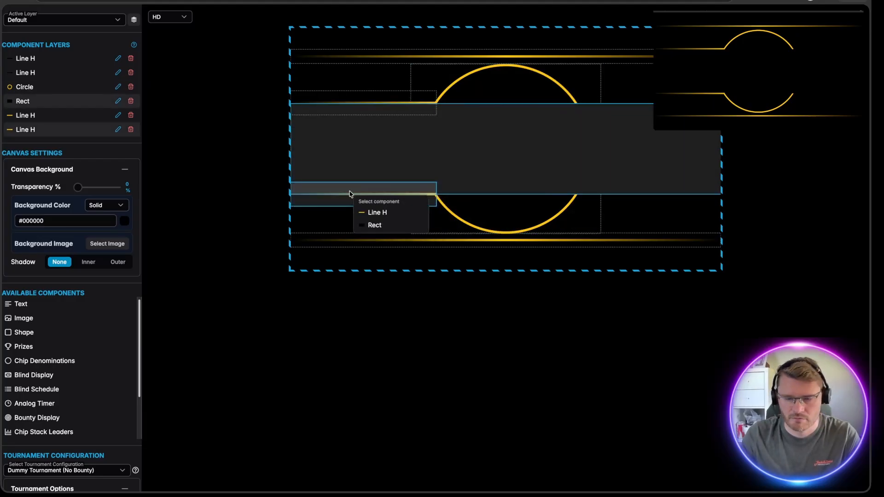
pyautogui.click(377, 214)
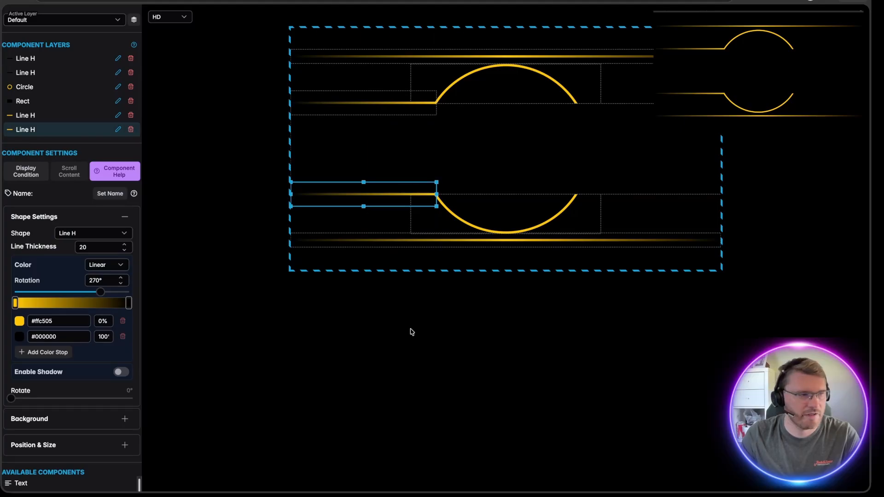
pyautogui.press('Down')
pyautogui.press('Down')
pyautogui.press('Down')
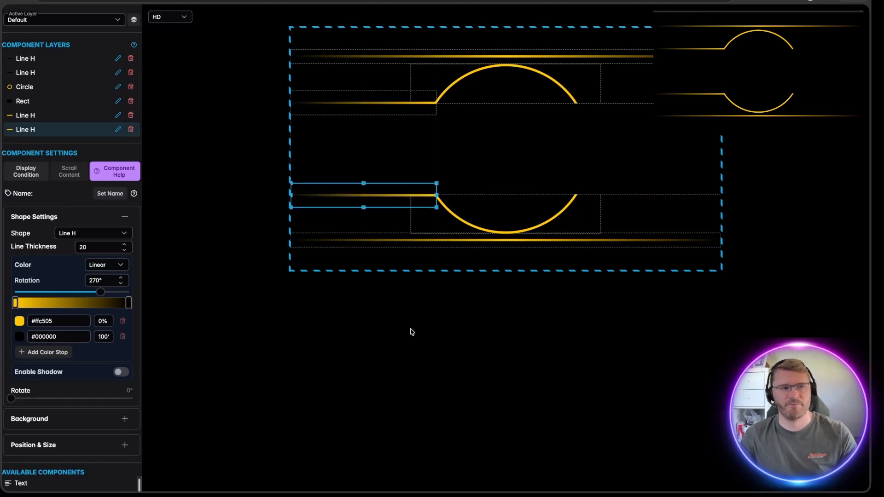
# Step: Duplicate the lower-left line, place the copy at the lower arc's right end, and set its gradient rotation to 90°
pyautogui.rightClick(378, 199)
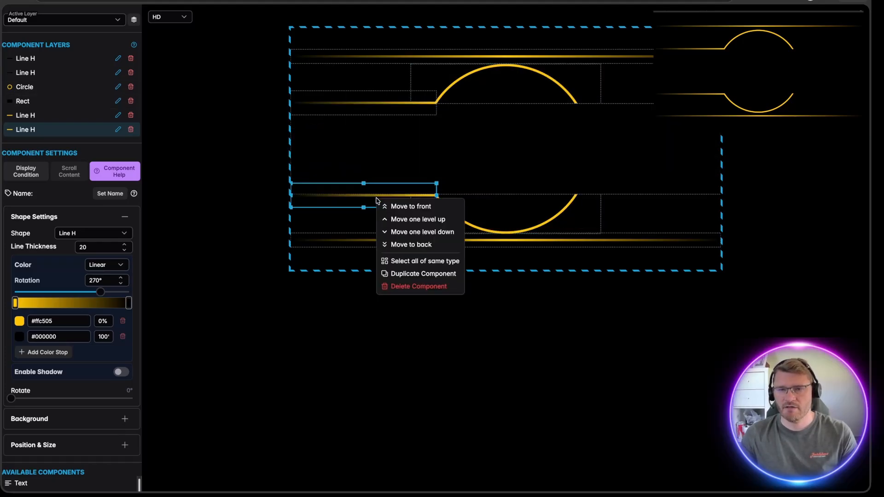
pyautogui.click(417, 273)
pyautogui.moveTo(341, 200); pyautogui.dragTo(634, 194)
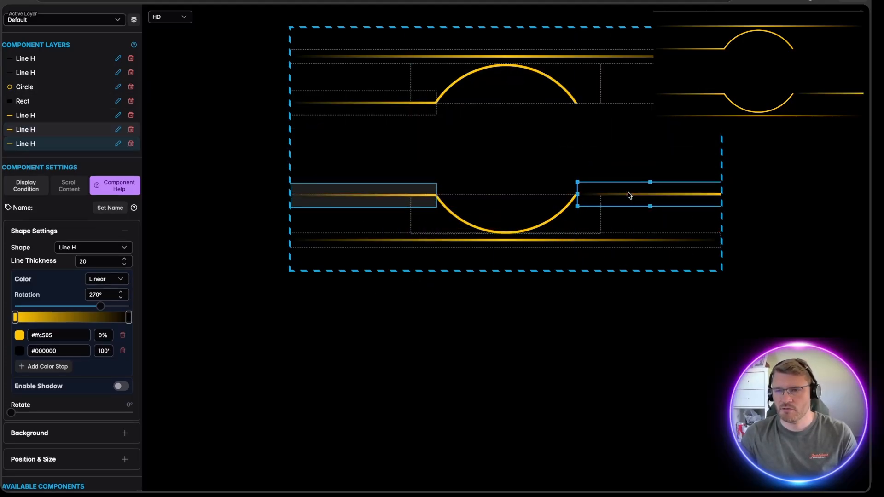
pyautogui.moveTo(105, 294); pyautogui.dragTo(72, 295)
pyautogui.write('90')
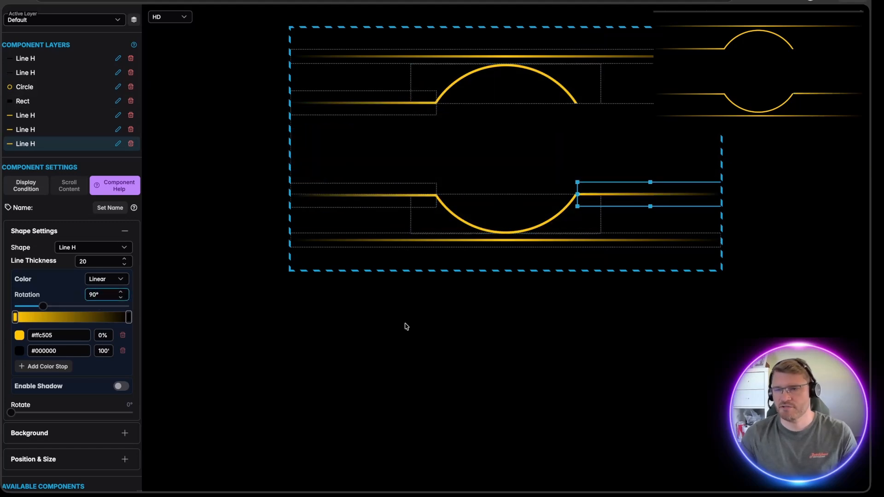
pyautogui.click(601, 337)
# Step: Nudge the lower-right line left and down until it joins the right end of the lower arc
pyautogui.click(590, 193)
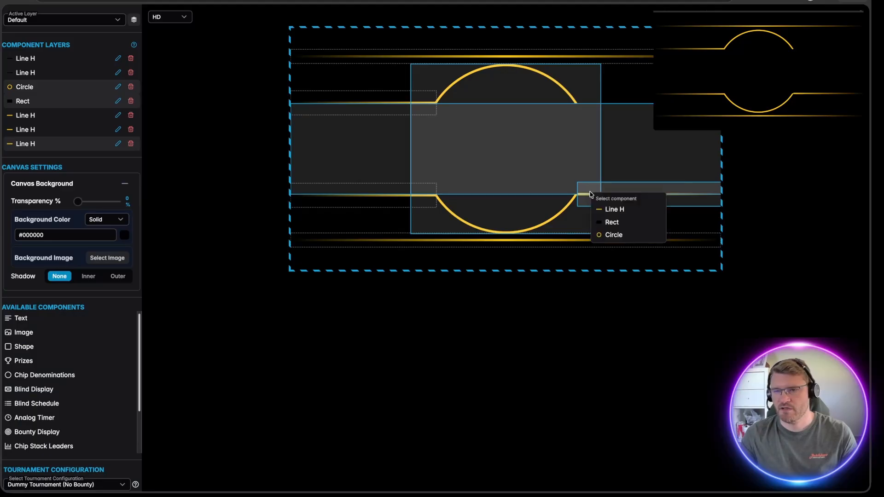
pyautogui.click(618, 211)
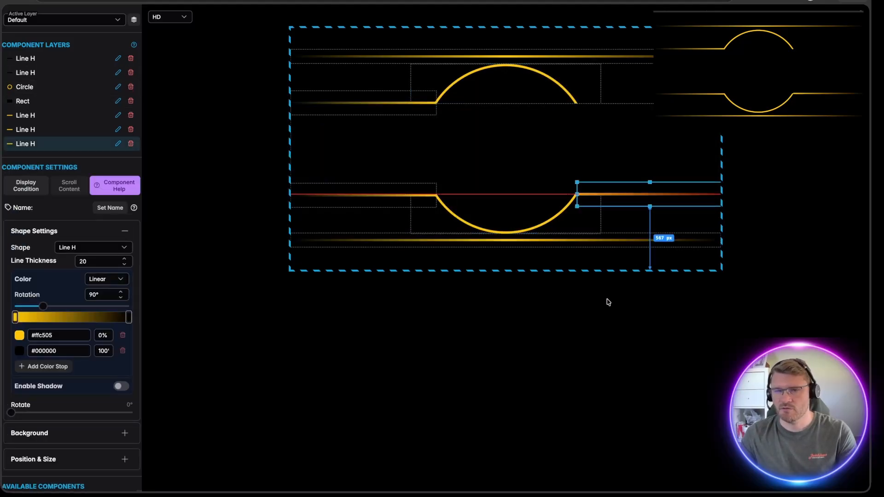
pyautogui.press('Left')
pyautogui.press('Left')
pyautogui.press('Left')
pyautogui.press('Left')
pyautogui.press('Left')
pyautogui.press('Left')
pyautogui.press('Left')
pyautogui.press('Left')
pyautogui.press('Left')
pyautogui.press('Left')
pyautogui.press('Left')
pyautogui.press('Left')
pyautogui.press('Left')
pyautogui.press('Left')
pyautogui.press('Left')
pyautogui.press('Left')
pyautogui.press('Down')
pyautogui.press('Down')
pyautogui.press('Down')
pyautogui.press('Down')
pyautogui.press('Down')
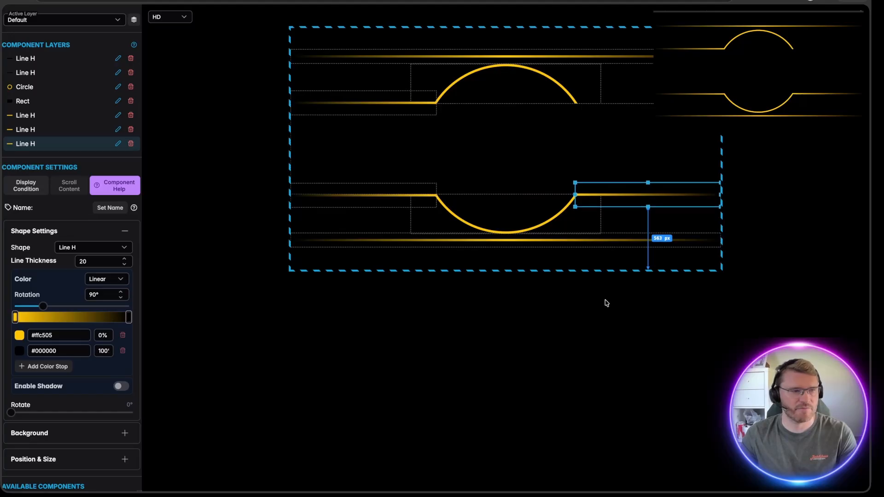
pyautogui.press('Down')
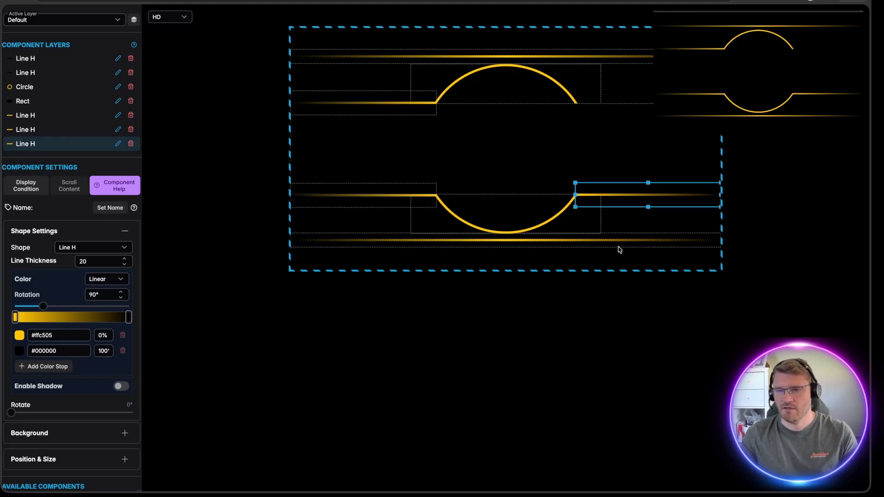
# Step: Duplicate the lower-right line and place the copy at the upper arc's right end
pyautogui.rightClick(617, 187)
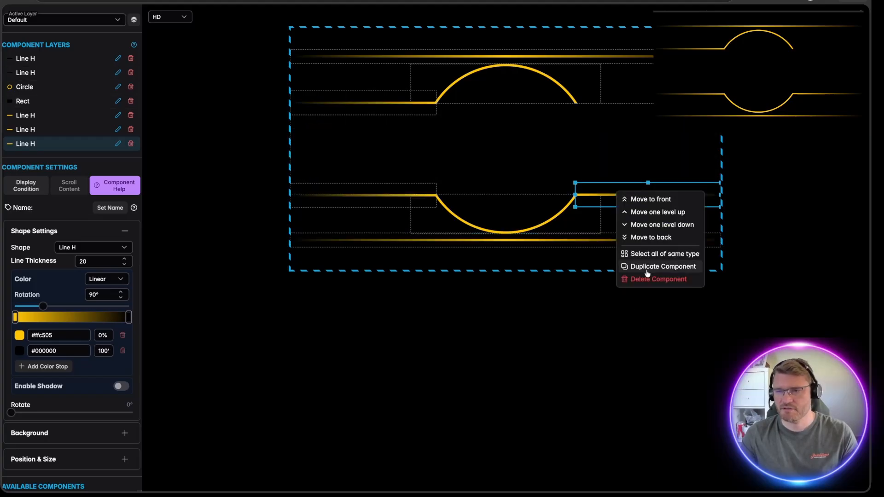
pyautogui.click(647, 267)
pyautogui.moveTo(603, 197); pyautogui.dragTo(598, 106)
pyautogui.click(574, 141)
pyautogui.click(818, 143)
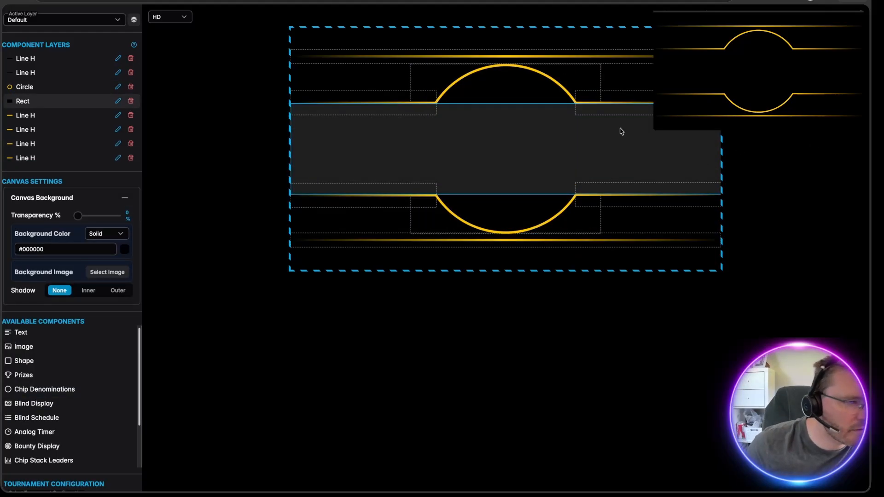
# Step: Nudge the upper-right line slightly up until it joins the right end of the upper arc
pyautogui.click(632, 97)
pyautogui.press('Up')
pyautogui.press('Up')
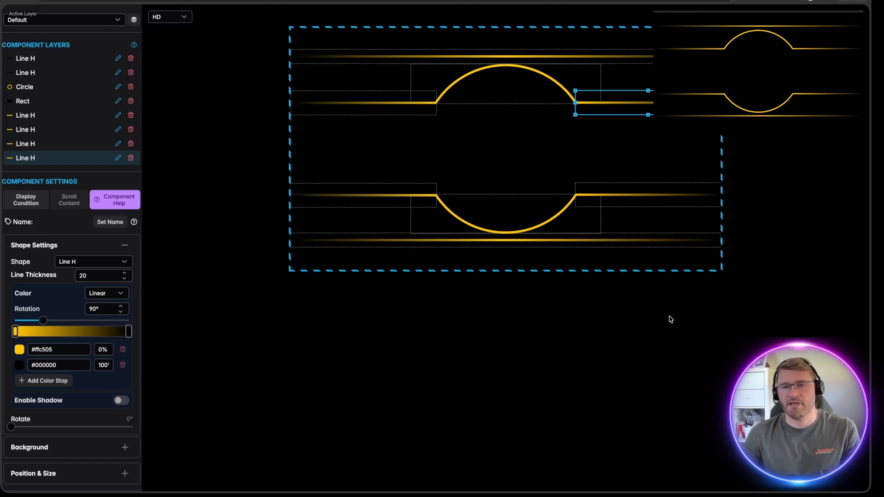
pyautogui.click(652, 380)
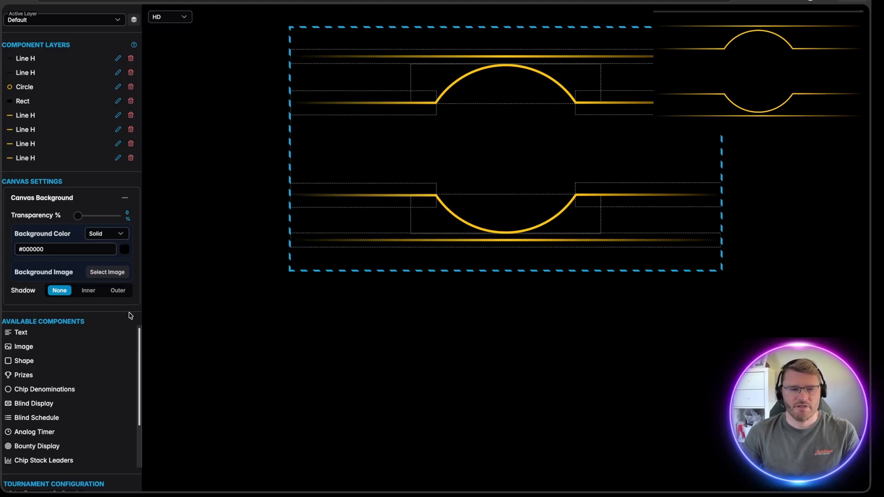
# Step: Add an Analog Timer component and stretch its frame to cover the central circle
pyautogui.scroll(1, 67, 366)
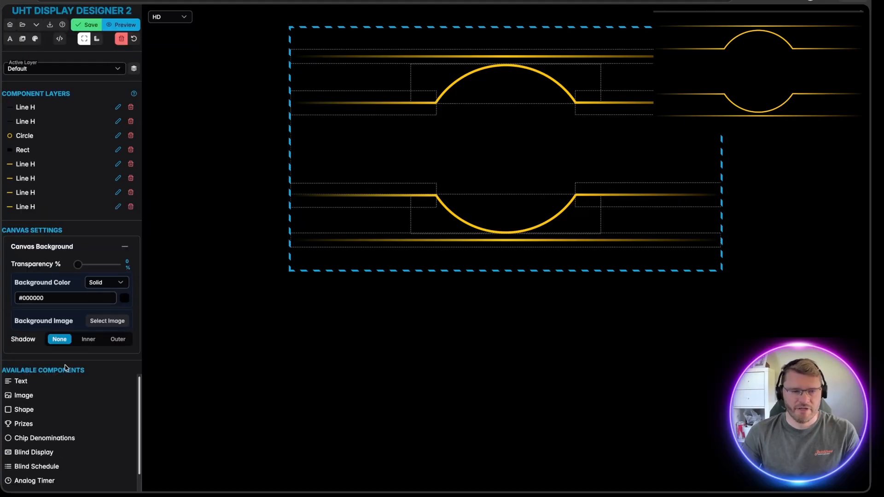
pyautogui.scroll(-2, 67, 365)
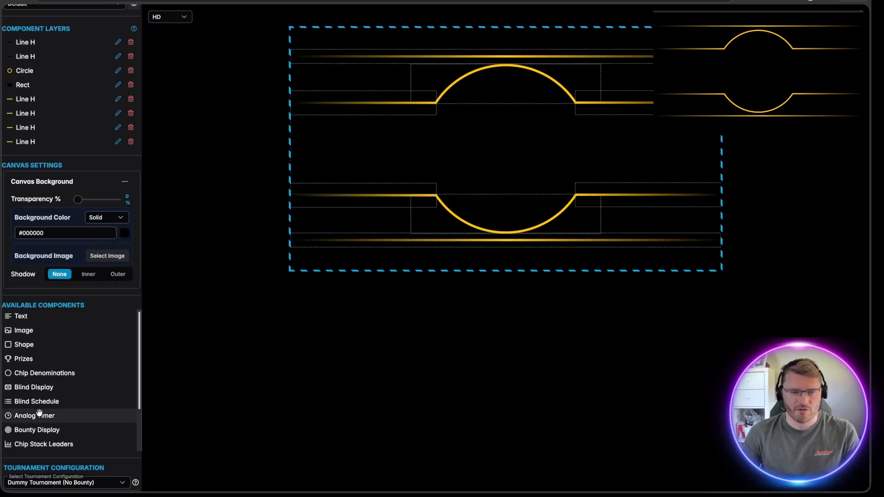
pyautogui.moveTo(37, 418); pyautogui.dragTo(453, 88)
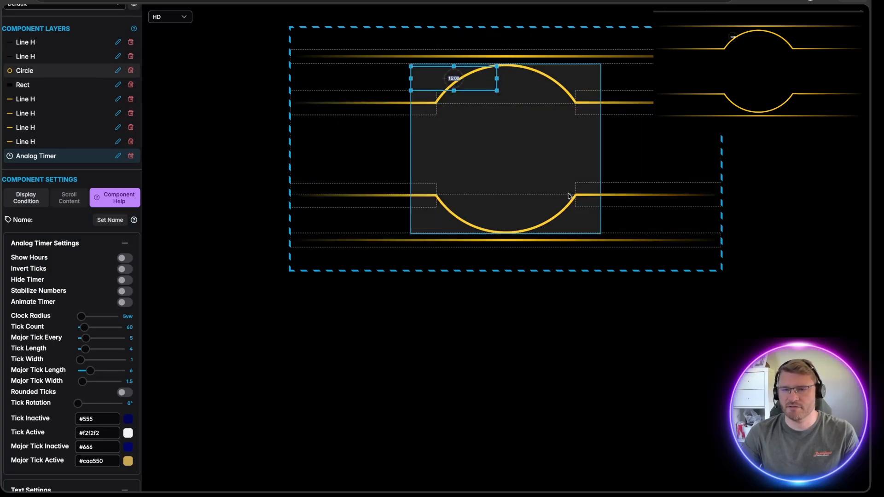
pyautogui.moveTo(497, 90); pyautogui.dragTo(600, 234)
# Step: Set the analog timer's clock radius to 39vw and shift the timer slightly up to centre it in the circle
pyautogui.moveTo(81, 317); pyautogui.dragTo(103, 315)
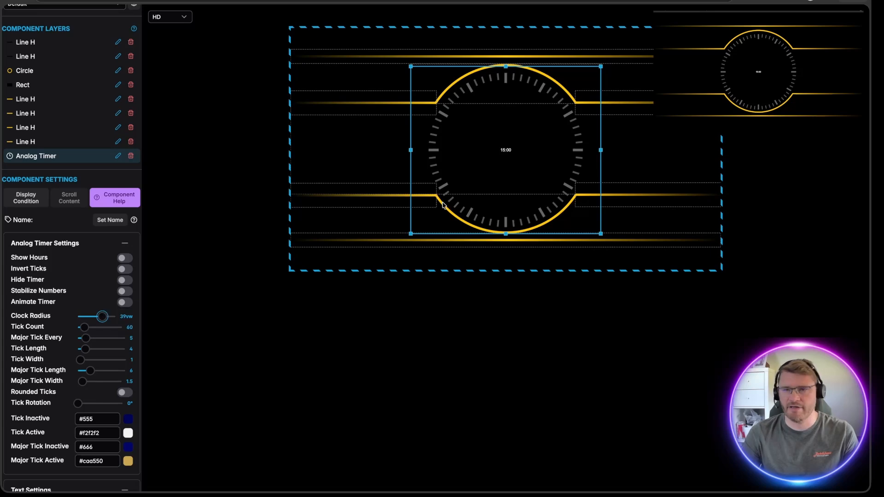
pyautogui.moveTo(505, 149)
pyautogui.mouseDown()
pyautogui.moveTo(502, 164)
pyautogui.moveTo(504, 148)
pyautogui.mouseUp()
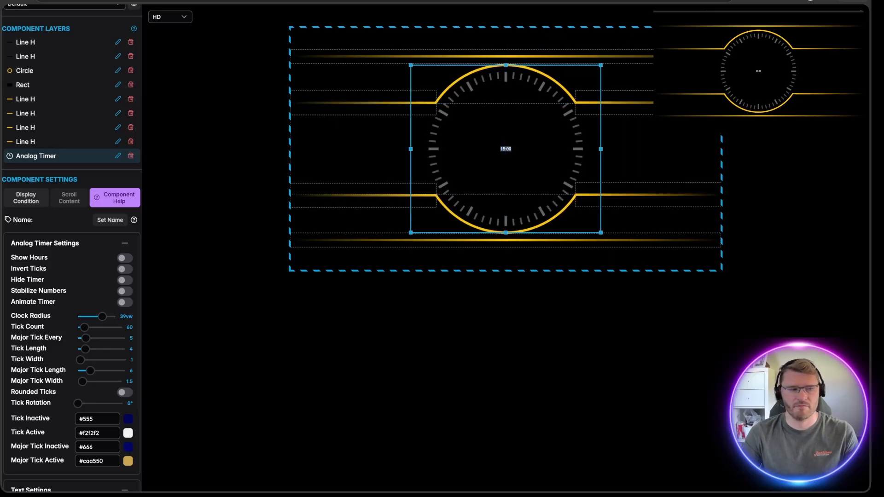
pyautogui.press('Escape')
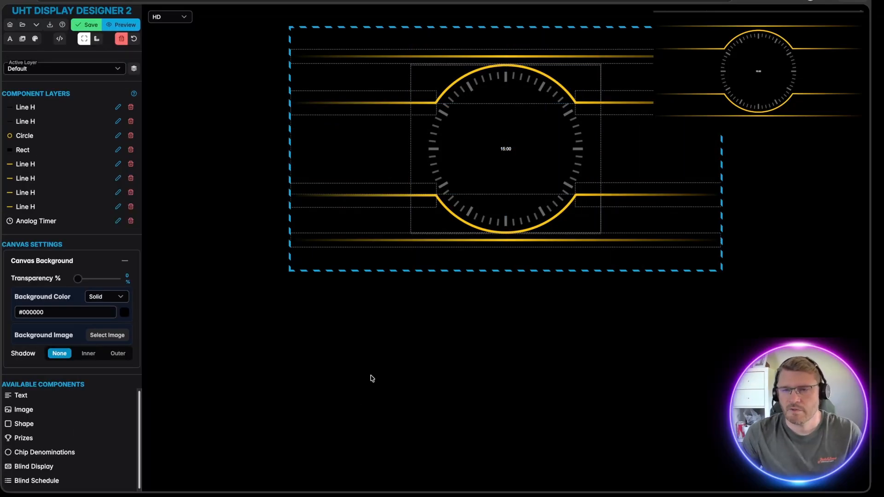
# Step: Set the analog timer's text size to 11.5
pyautogui.click(476, 160)
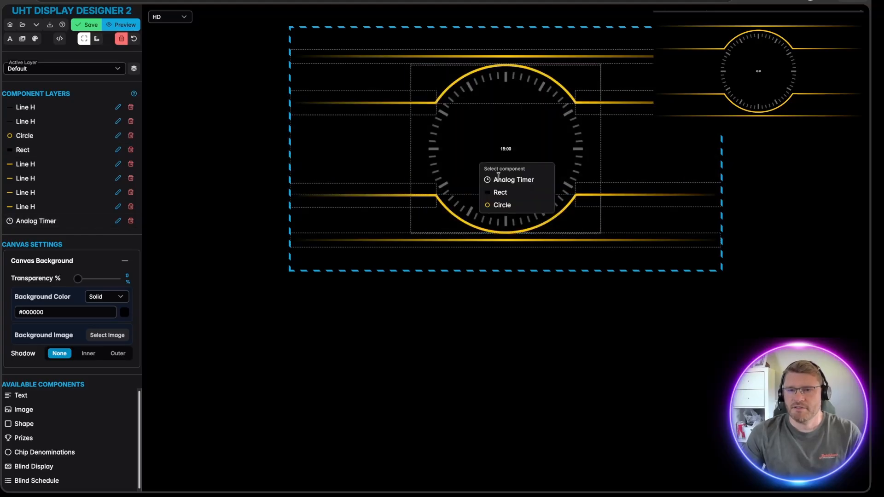
pyautogui.click(513, 183)
pyautogui.scroll(-6, 115, 284)
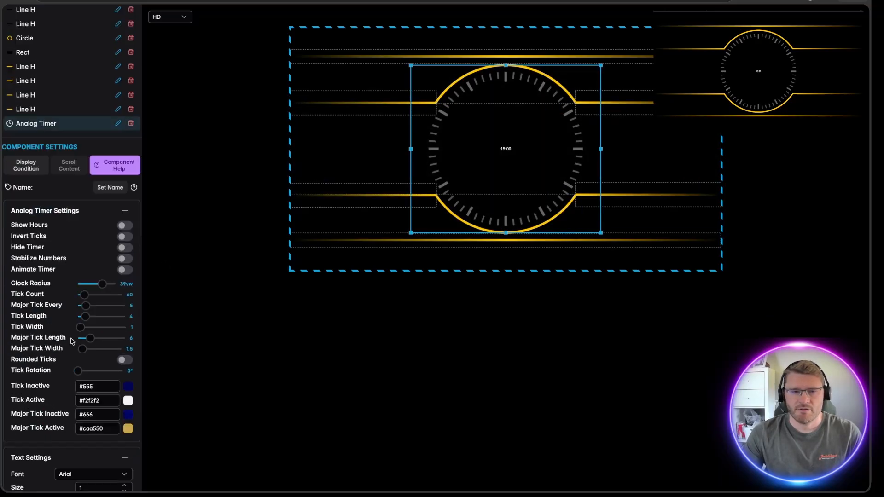
pyautogui.click(124, 275)
pyautogui.click(124, 275)
pyautogui.click(125, 275)
pyautogui.click(124, 276)
pyautogui.click(124, 276)
pyautogui.click(125, 276)
pyautogui.click(124, 275)
pyautogui.click(124, 276)
pyautogui.click(124, 276)
pyautogui.click(124, 276)
pyautogui.click(124, 276)
pyautogui.click(124, 275)
pyautogui.click(124, 275)
pyautogui.click(124, 275)
pyautogui.click(125, 275)
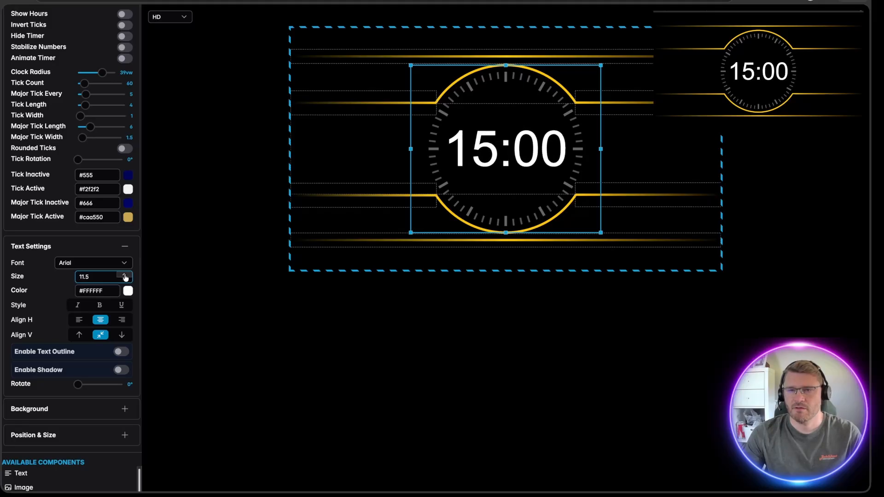
pyautogui.click(422, 312)
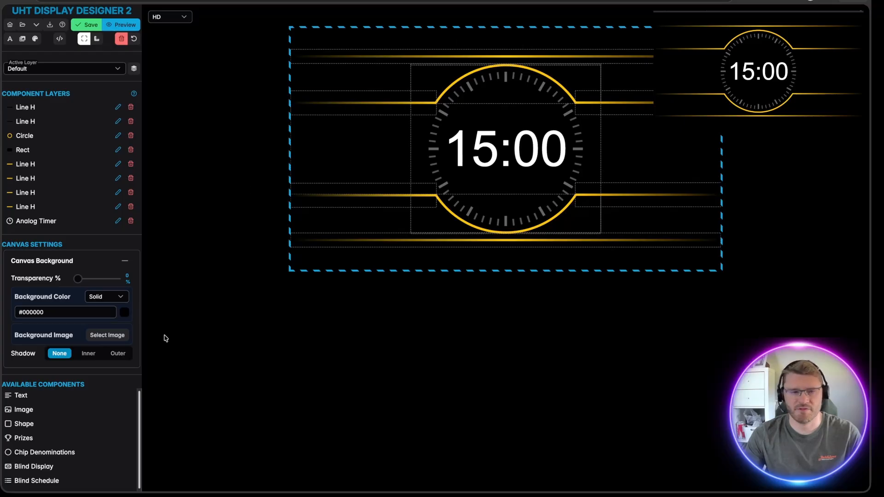
# Step: Add a full-width text component above the upper gradient line, containing the {{tournament.name}} placeholder
pyautogui.moveTo(32, 395); pyautogui.dragTo(650, 36)
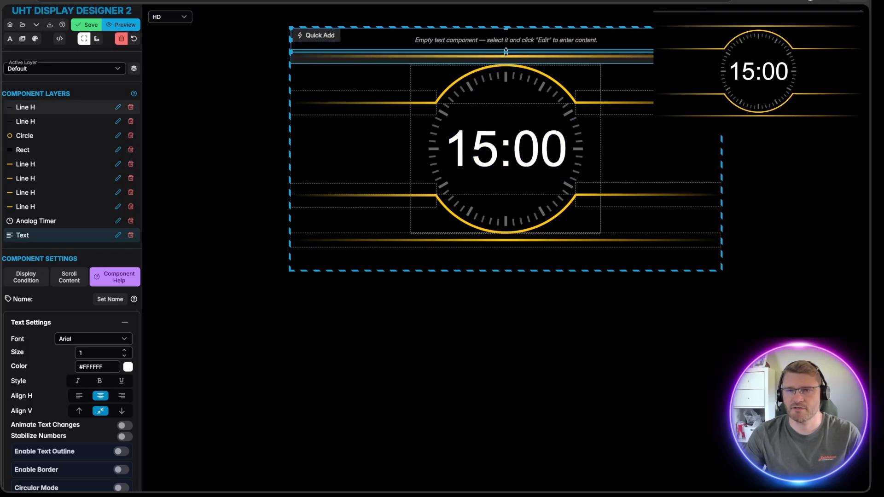
pyautogui.moveTo(506, 52)
pyautogui.mouseDown()
pyautogui.moveTo(497, 63)
pyautogui.moveTo(504, 48)
pyautogui.mouseUp()
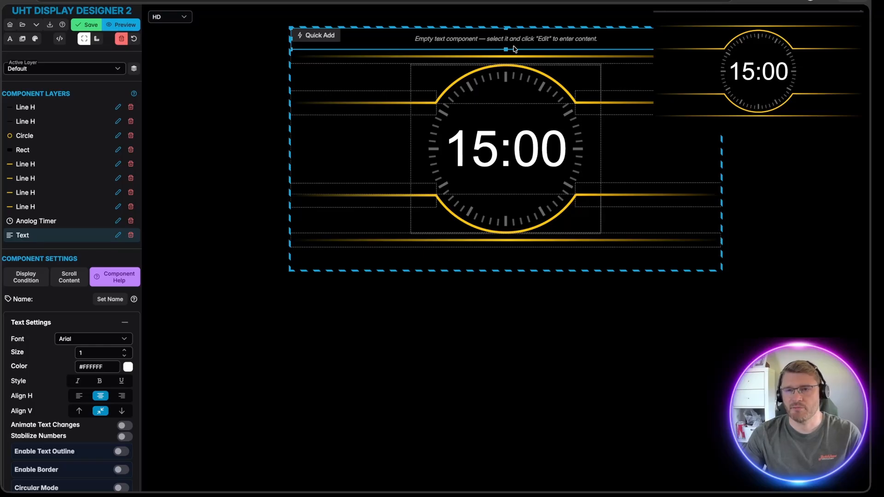
pyautogui.doubleClick(460, 39)
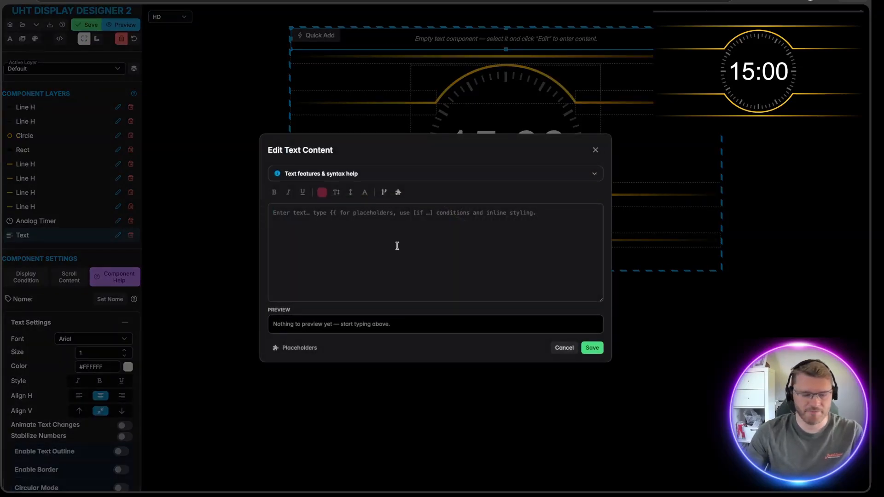
pyautogui.write('{{')
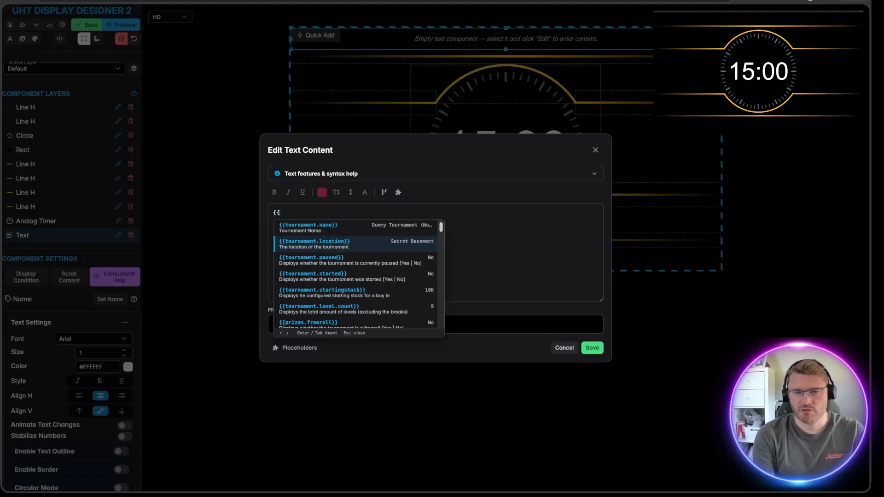
pyautogui.press('Up')
pyautogui.press('Return')
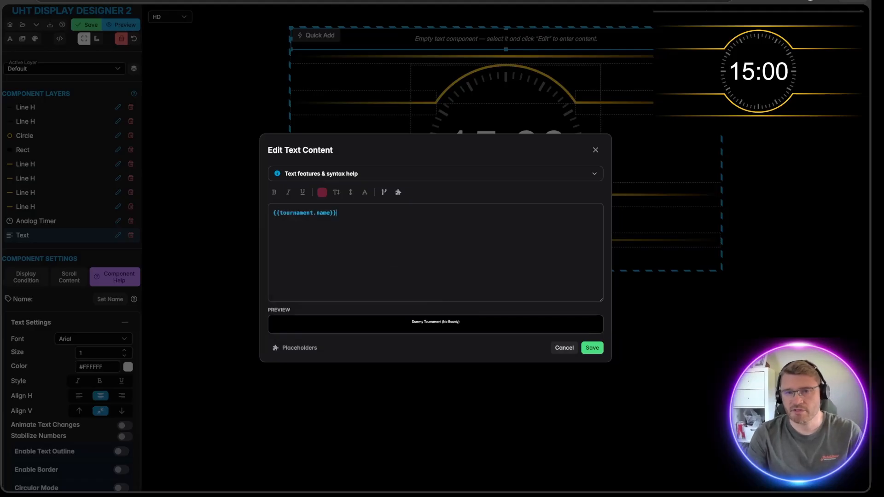
pyautogui.click(592, 348)
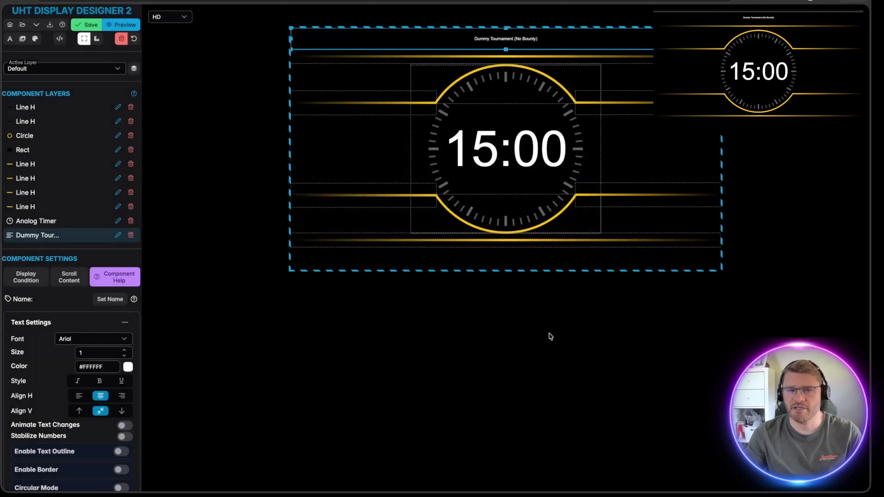
# Step: Set the tournament name's text size to 3 and extend its box down to the upper gradient line
pyautogui.click(124, 351)
pyautogui.click(124, 352)
pyautogui.click(124, 352)
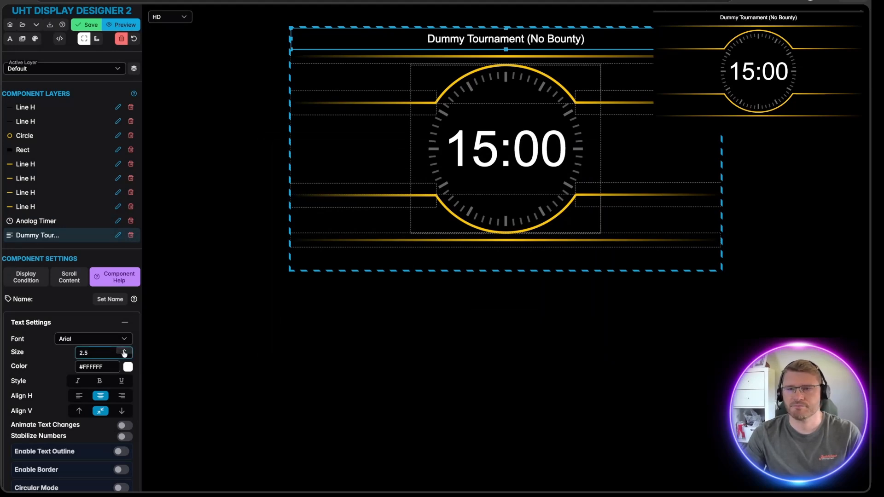
pyautogui.click(124, 351)
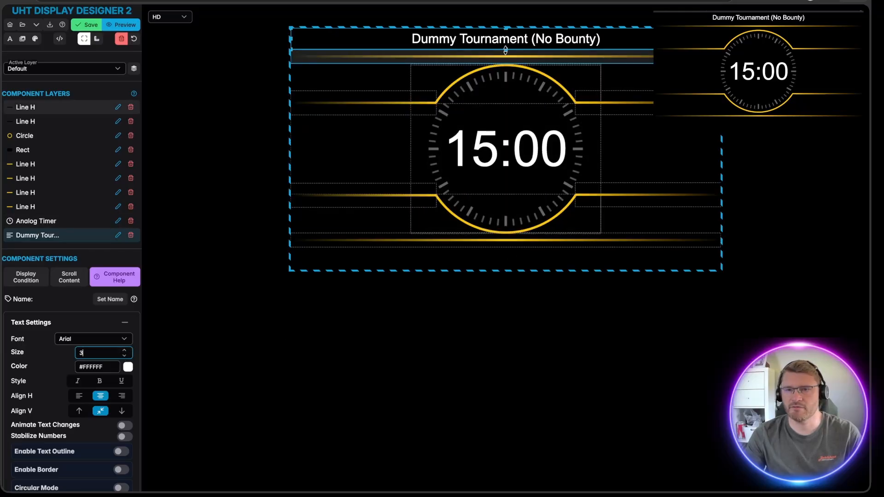
pyautogui.moveTo(505, 50); pyautogui.dragTo(504, 56)
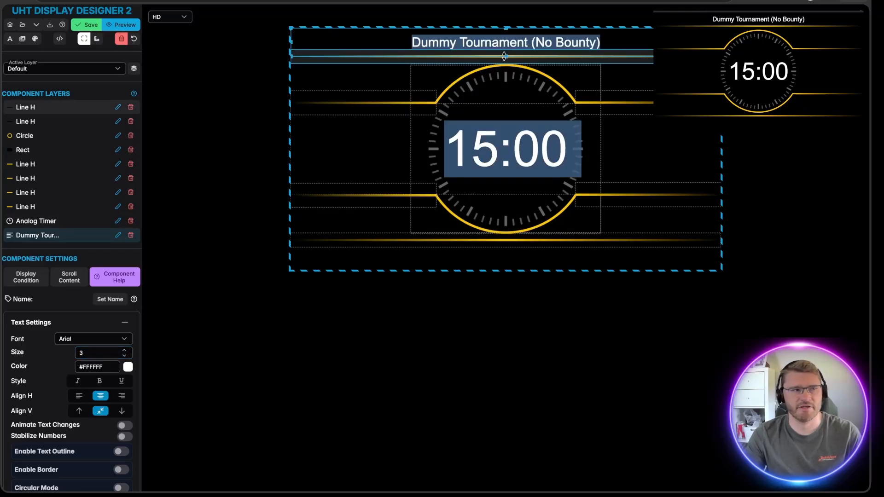
pyautogui.click(545, 418)
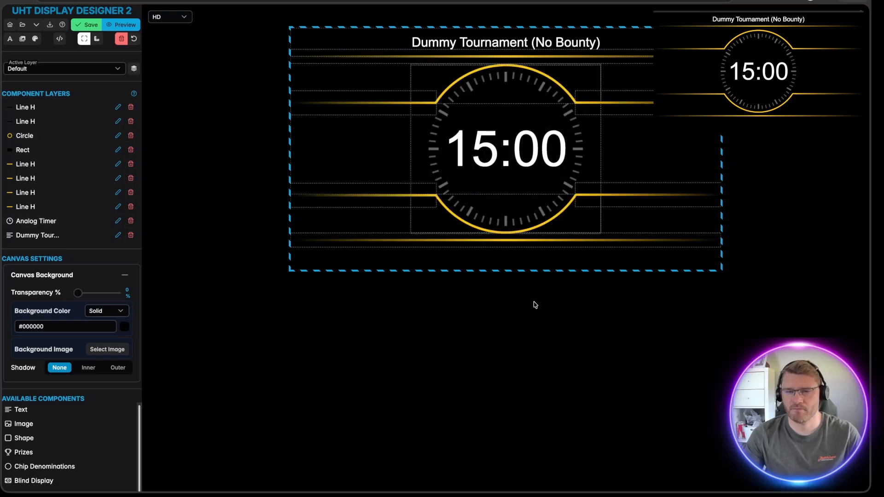
# Step: Add a text component beside the timer's left side, reading "Playes" with the {{players.left}} placeholder on a second line
pyautogui.moveTo(21, 411); pyautogui.dragTo(405, 172)
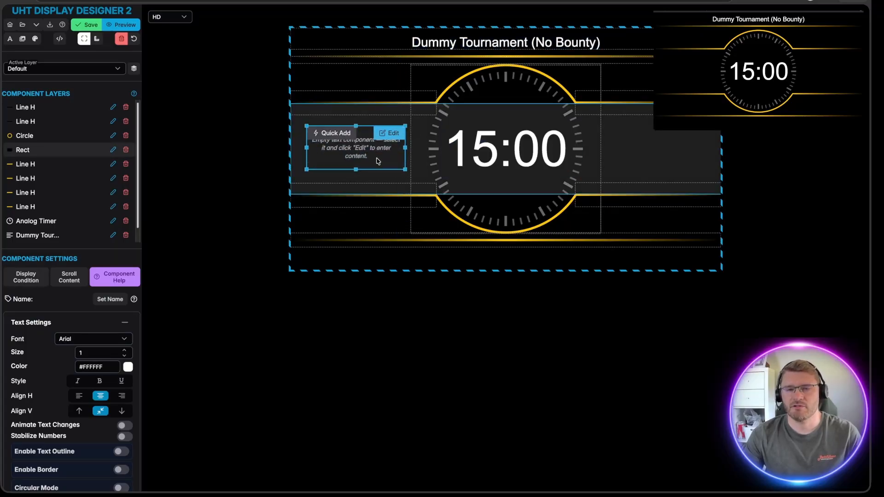
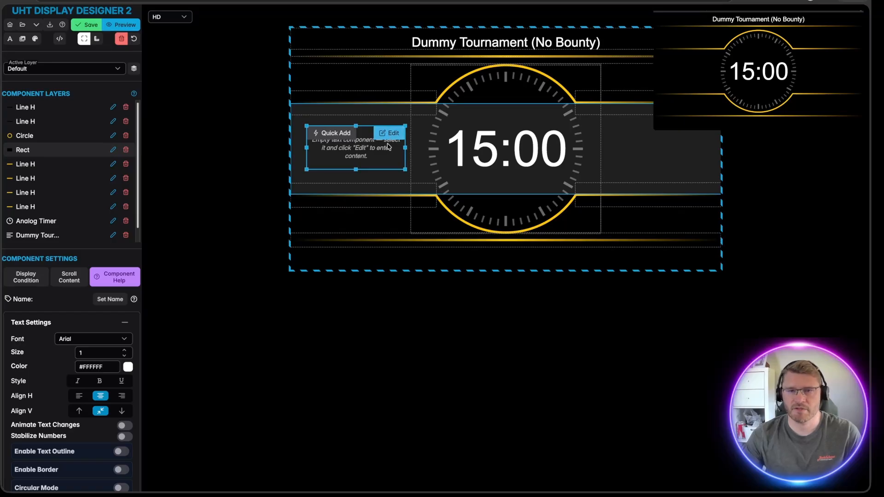
pyautogui.click(389, 136)
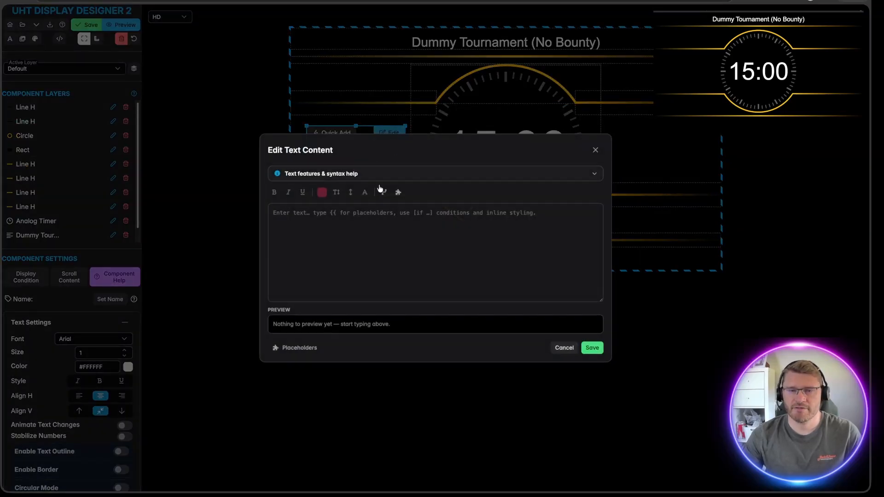
pyautogui.click(365, 219)
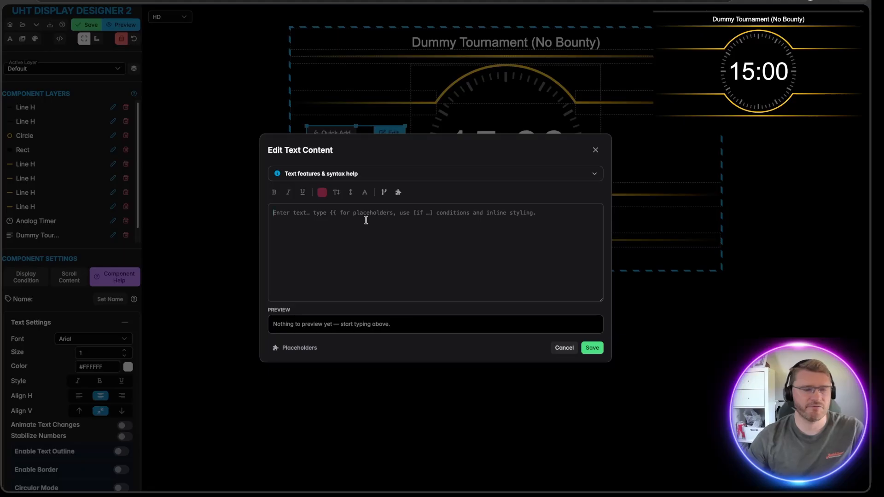
pyautogui.write('P')
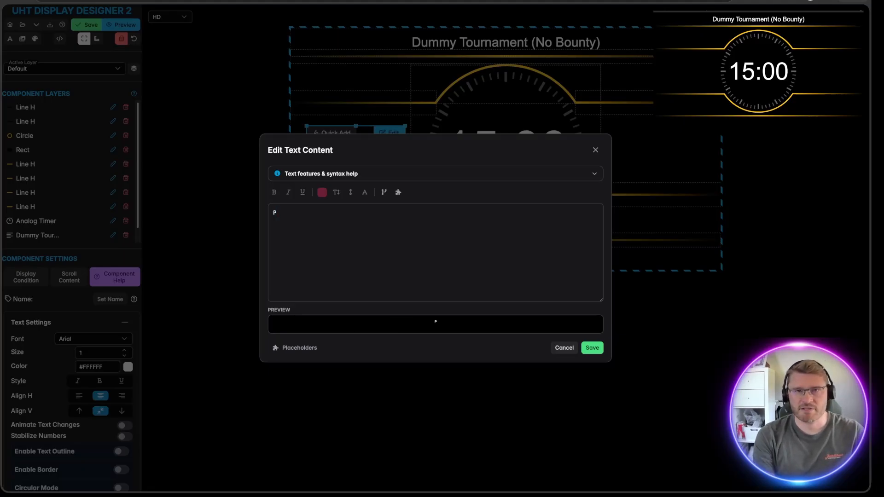
pyautogui.write('layert')
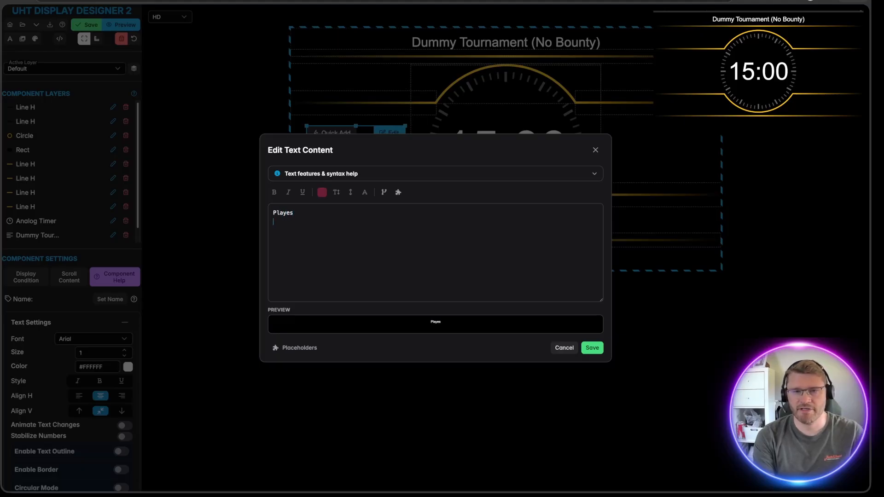
pyautogui.write('{{')
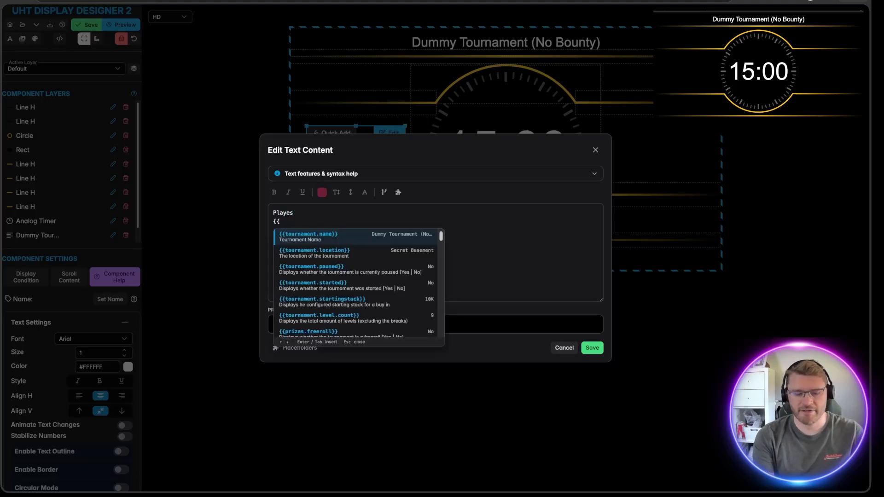
pyautogui.write('player')
pyautogui.press('Down')
pyautogui.press('Return')
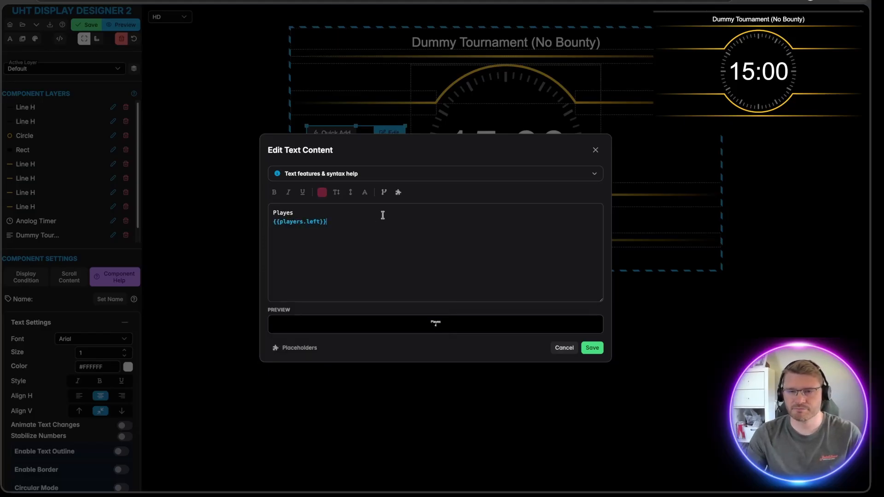
pyautogui.click(592, 348)
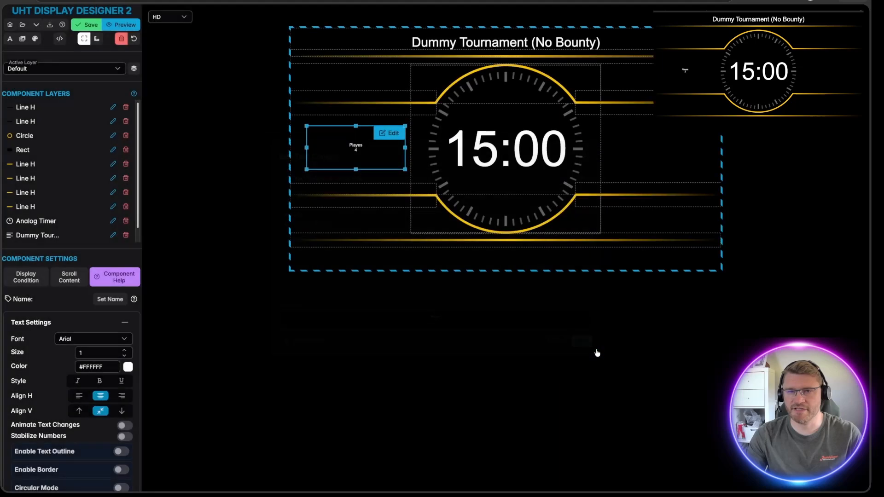
# Step: Set the players text to size 3 and align it horizontally to the left
pyautogui.click(124, 351)
pyautogui.click(124, 350)
pyautogui.click(125, 350)
pyautogui.click(125, 351)
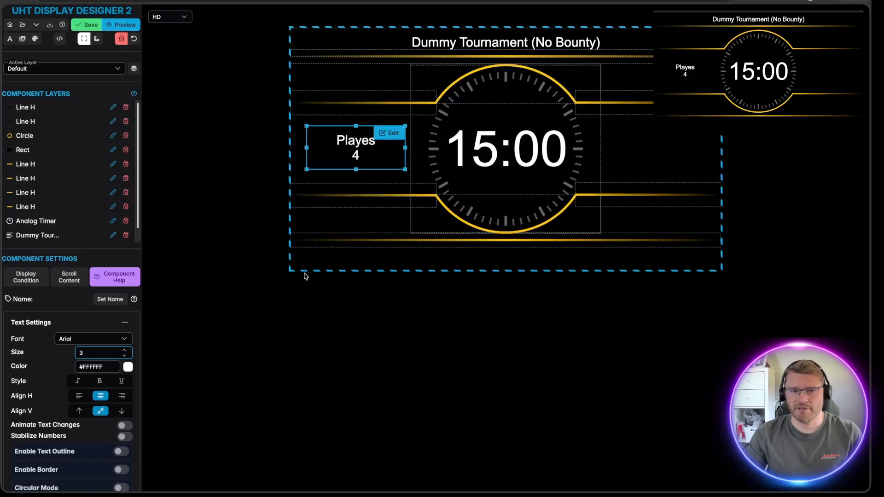
pyautogui.click(79, 396)
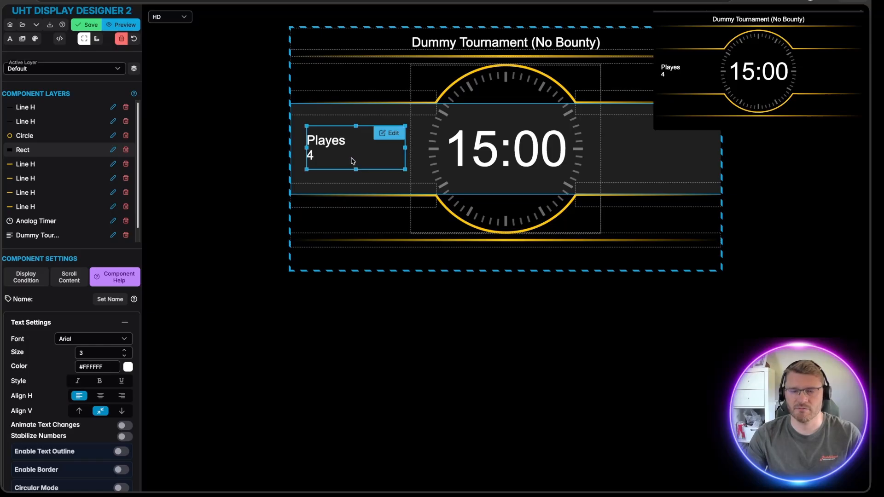
# Step: Move the players text between the two upper-left gradient lines and set its size to 3.5
pyautogui.moveTo(350, 161); pyautogui.dragTo(339, 88)
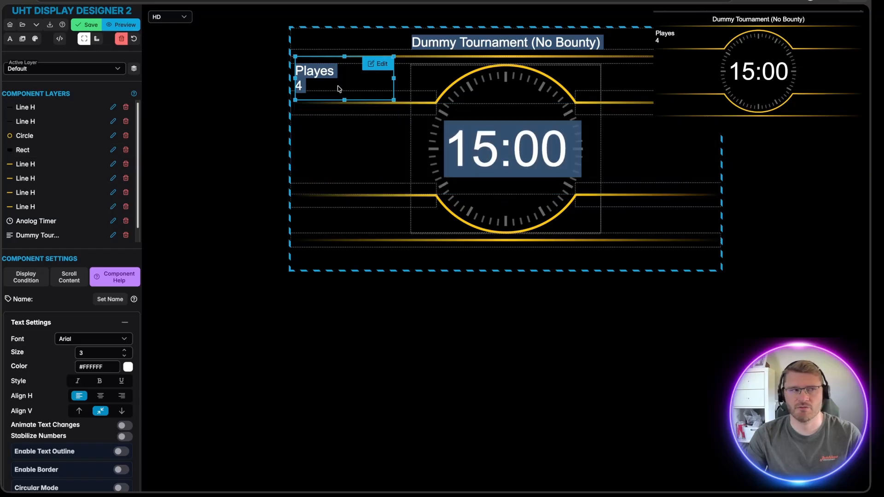
pyautogui.click(124, 351)
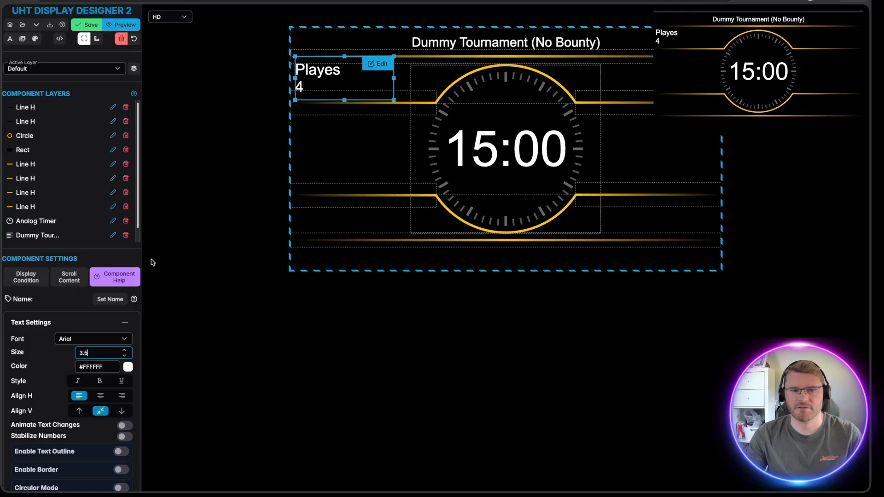
# Step: Set the players text's size to 3 and leave its content unedited
pyautogui.click(124, 355)
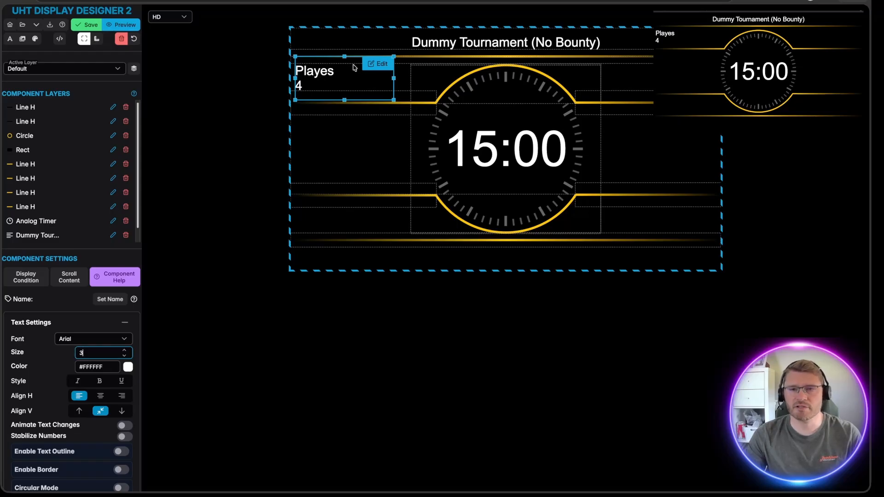
pyautogui.click(378, 64)
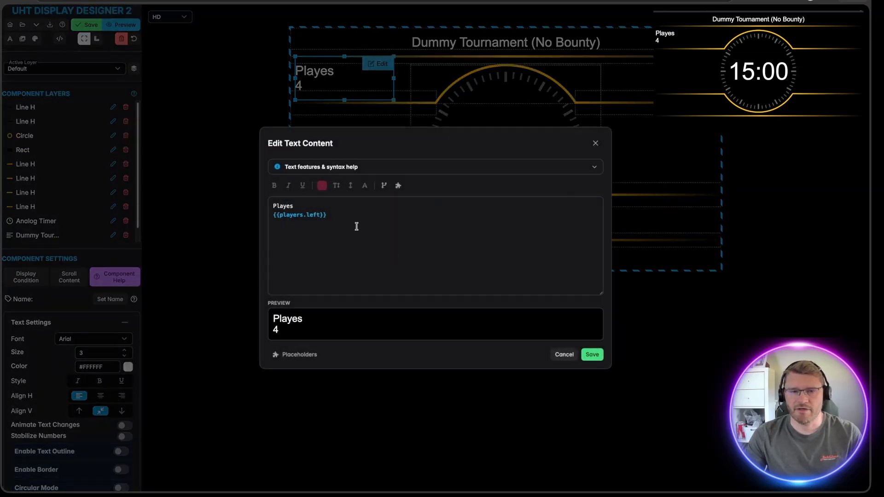
pyautogui.click(564, 354)
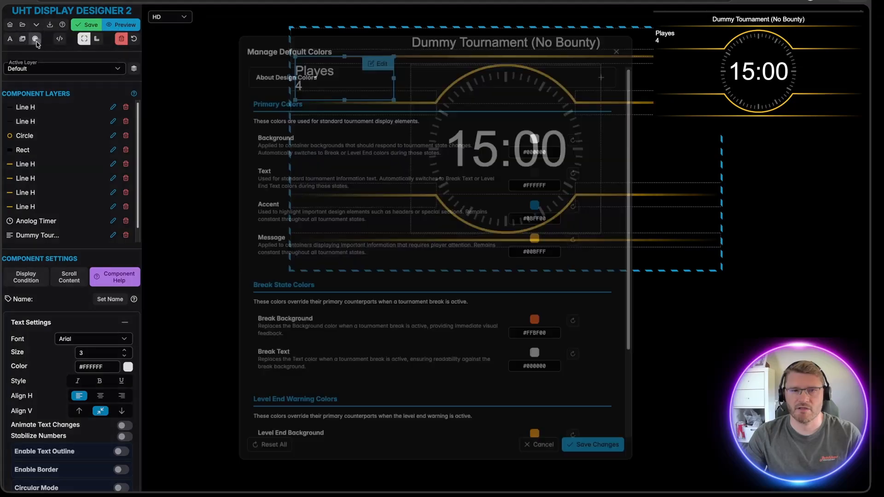
# Step: Examine the default Background, Text, Accent and Message colors in the default color settings without changing them
pyautogui.click(35, 39)
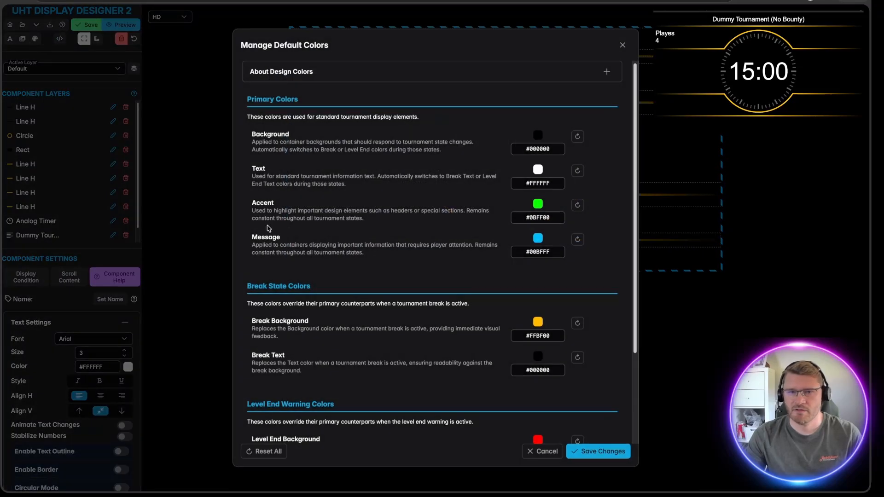
pyautogui.moveTo(253, 205); pyautogui.dragTo(280, 206)
pyautogui.moveTo(253, 240); pyautogui.dragTo(289, 242)
pyautogui.click(519, 244)
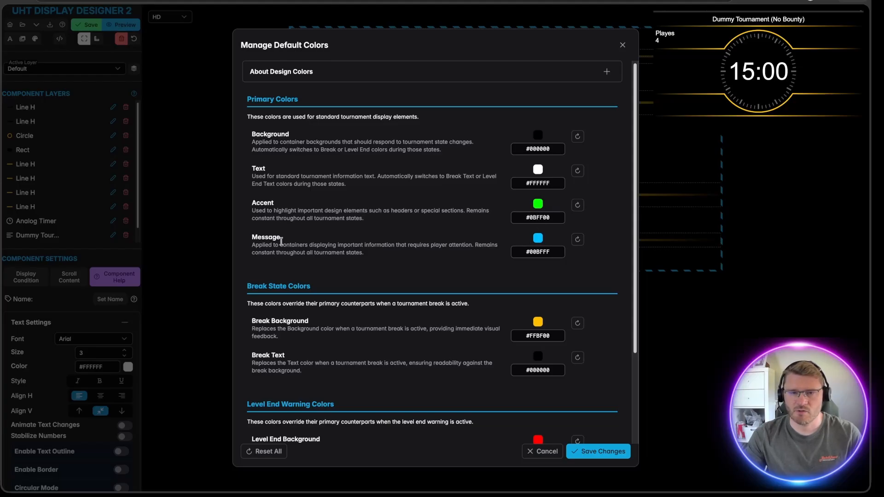
pyautogui.moveTo(281, 241); pyautogui.dragTo(225, 235)
pyautogui.click(373, 240)
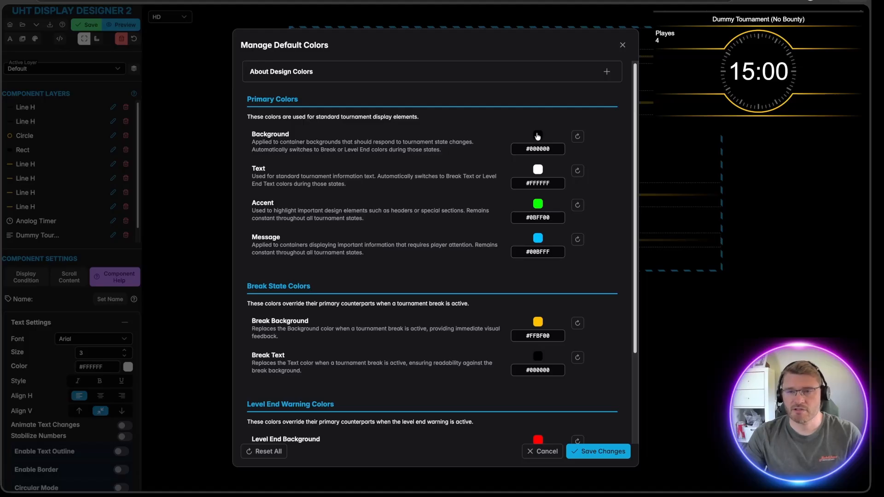
pyautogui.moveTo(550, 148); pyautogui.dragTo(521, 147)
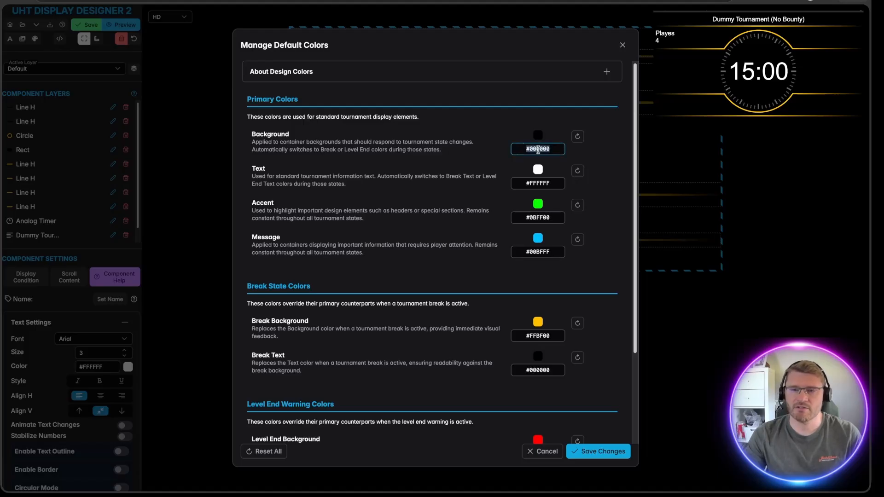
pyautogui.click(390, 212)
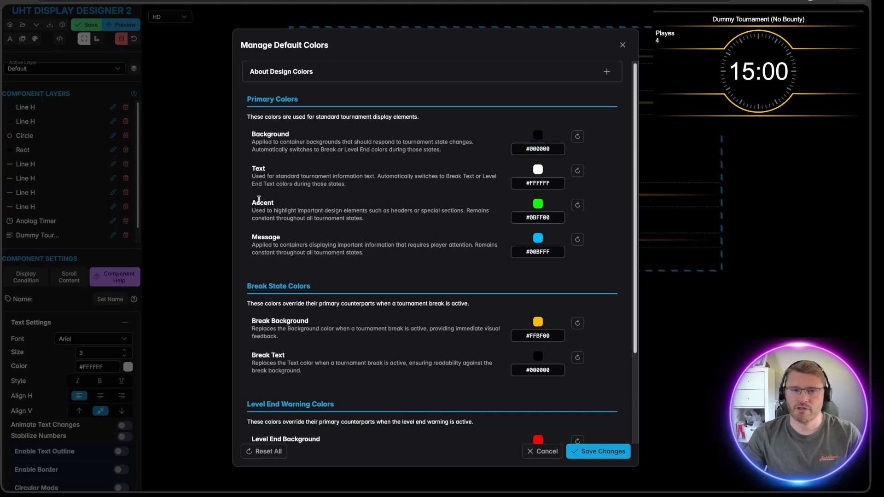
pyautogui.doubleClick(263, 201)
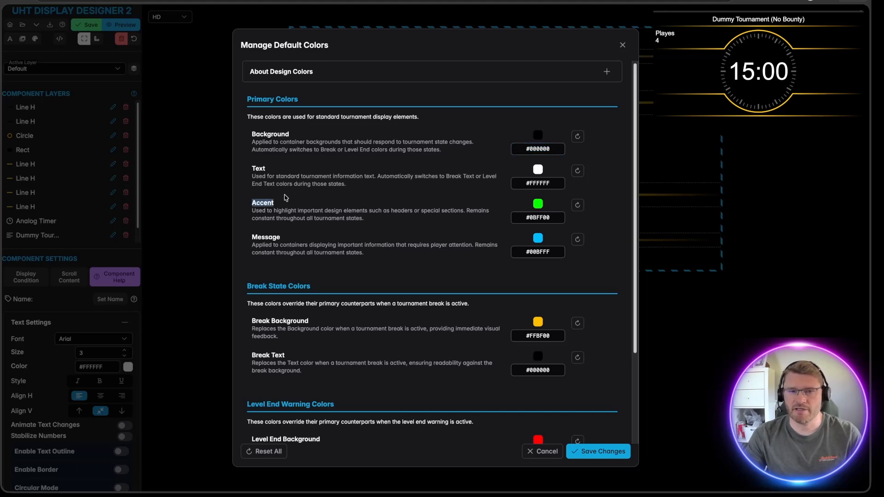
pyautogui.click(263, 169)
pyautogui.doubleClick(268, 140)
pyautogui.click(267, 134)
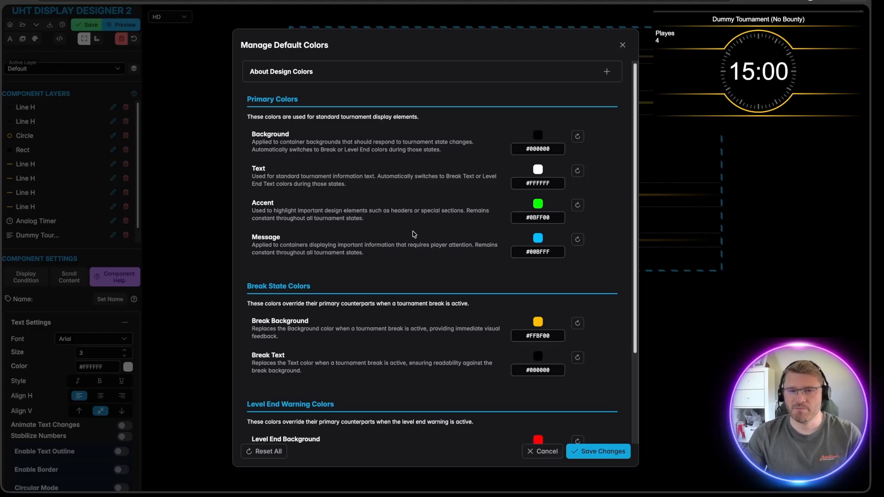
pyautogui.doubleClick(272, 236)
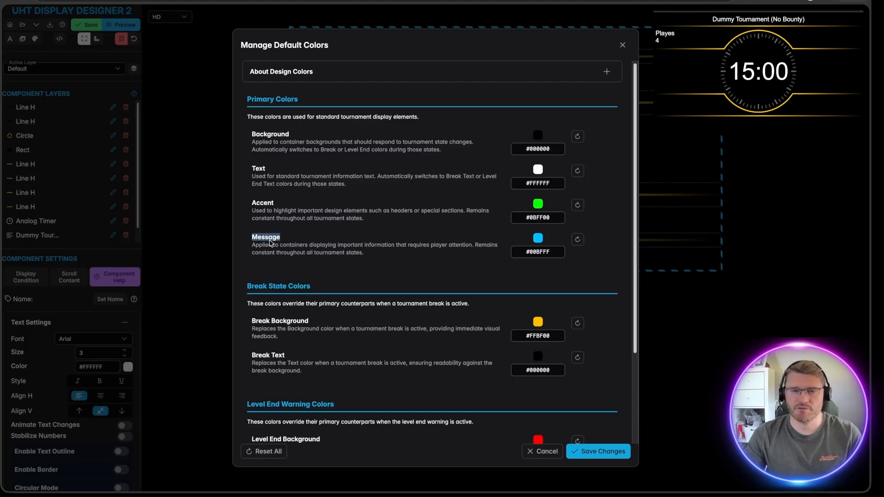
pyautogui.click(542, 451)
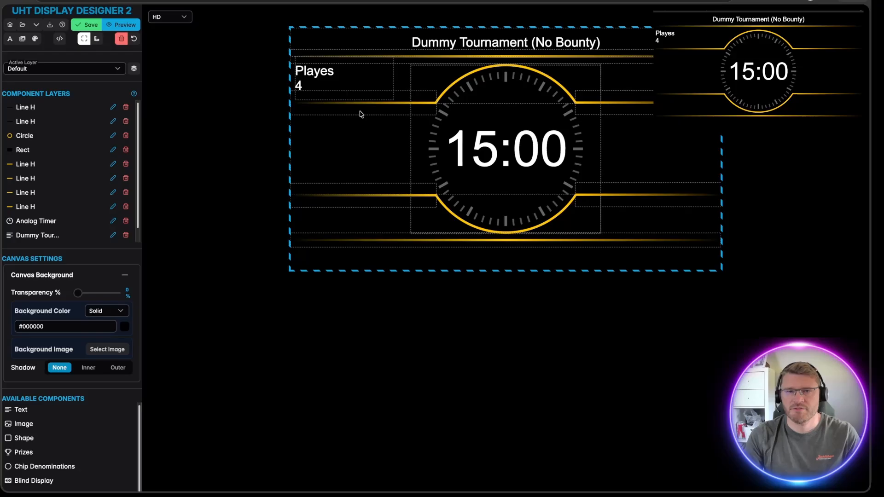
# Step: Set the players text's color to the design's default message color and keep the text component selected
pyautogui.click(339, 76)
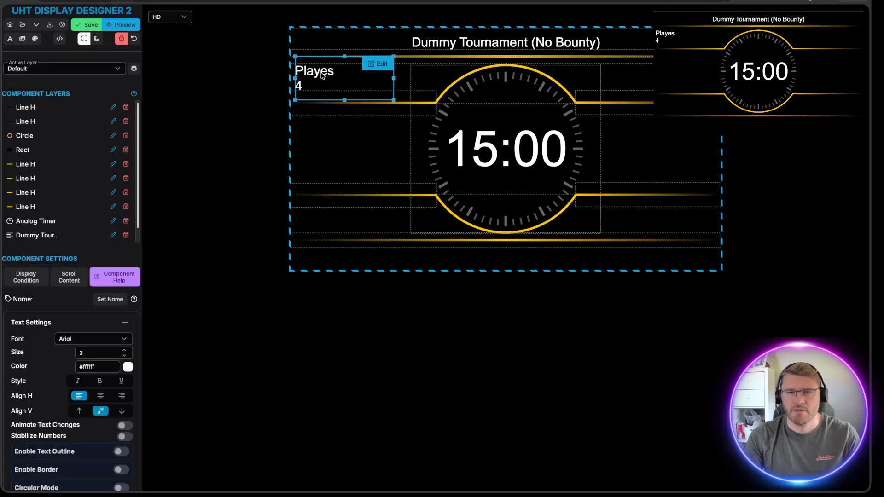
pyautogui.click(129, 368)
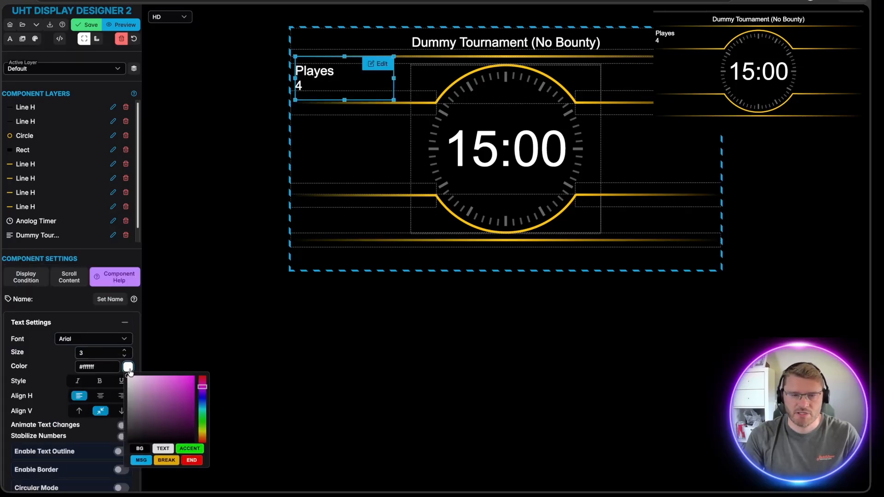
pyautogui.click(141, 461)
pyautogui.doubleClick(92, 367)
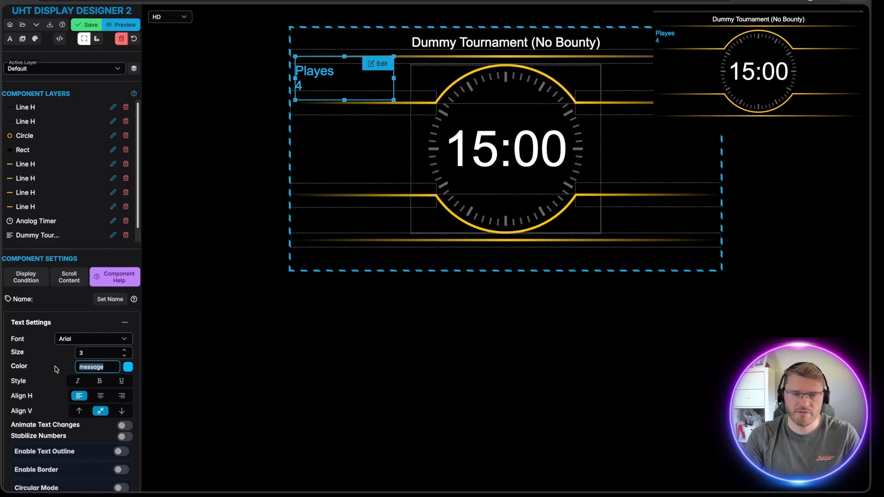
pyautogui.rightClick(344, 84)
pyautogui.click(277, 81)
pyautogui.click(225, 258)
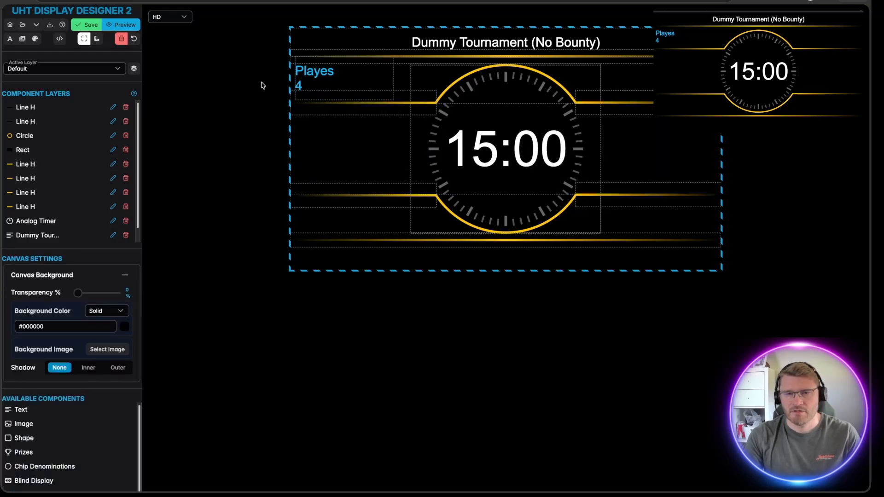
pyautogui.click(322, 78)
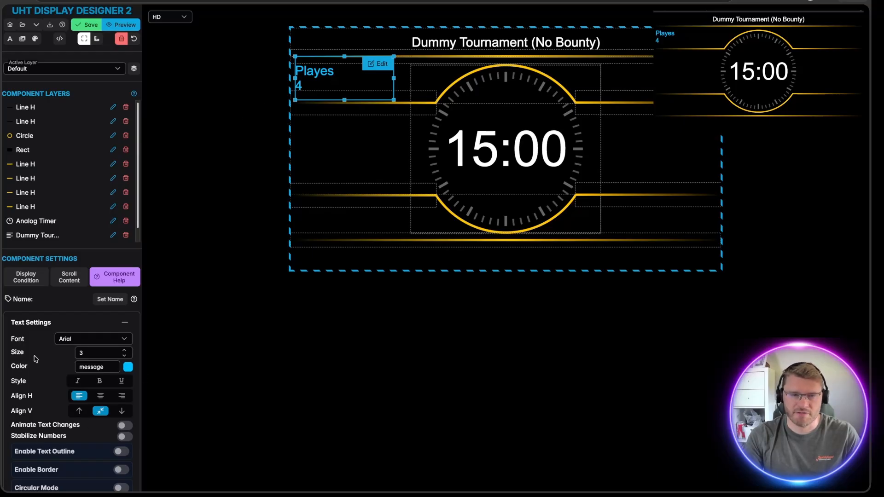
# Step: Color the {{players.left}} placeholder in the Playes text white (#ffffff) and save the text content
pyautogui.click(381, 65)
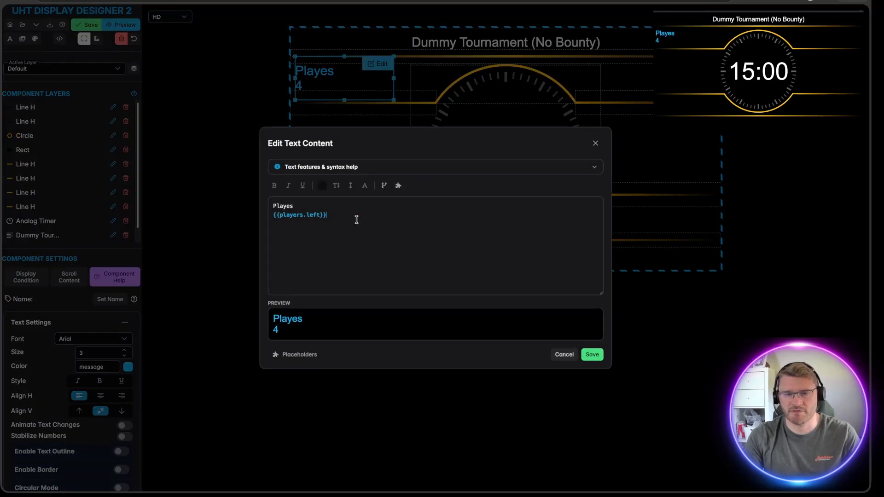
pyautogui.moveTo(362, 219); pyautogui.dragTo(300, 215)
pyautogui.moveTo(324, 242); pyautogui.dragTo(267, 216)
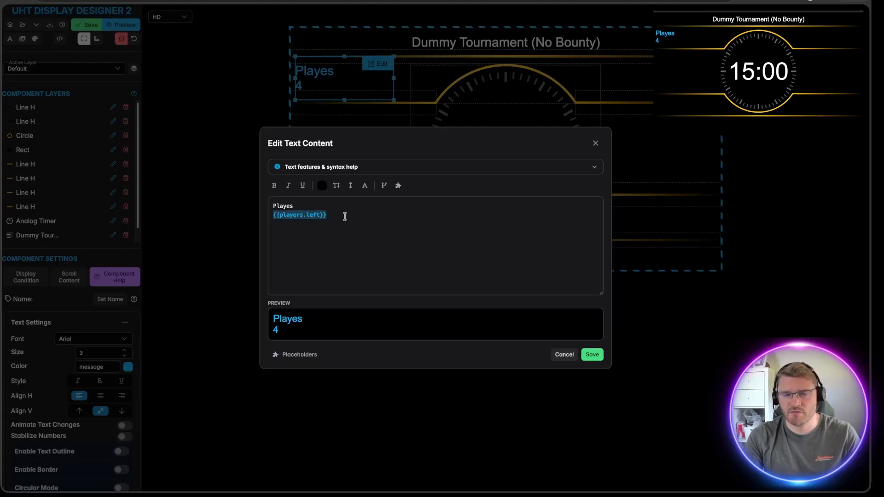
pyautogui.click(322, 186)
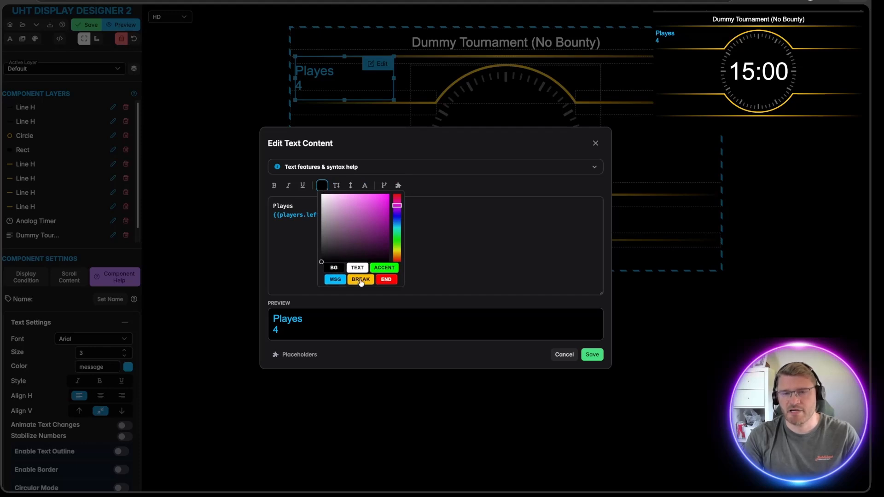
pyautogui.click(321, 198)
pyautogui.moveTo(318, 194); pyautogui.dragTo(316, 193)
pyautogui.click(337, 232)
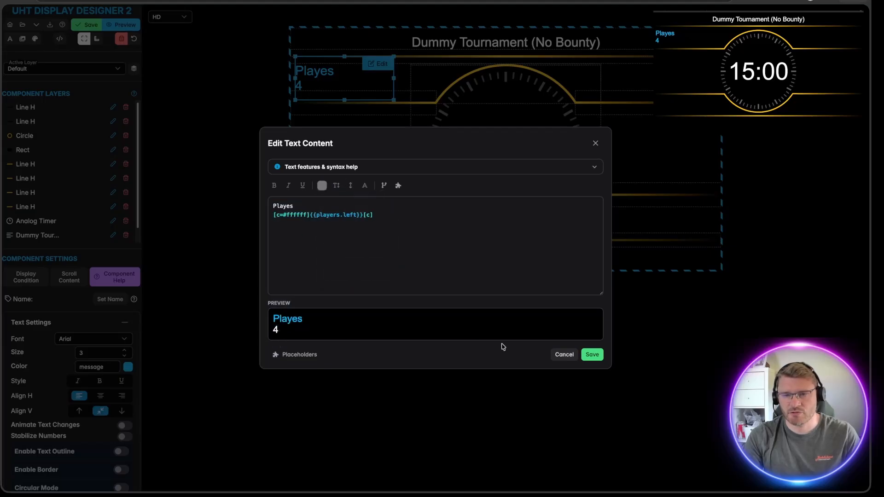
pyautogui.click(592, 354)
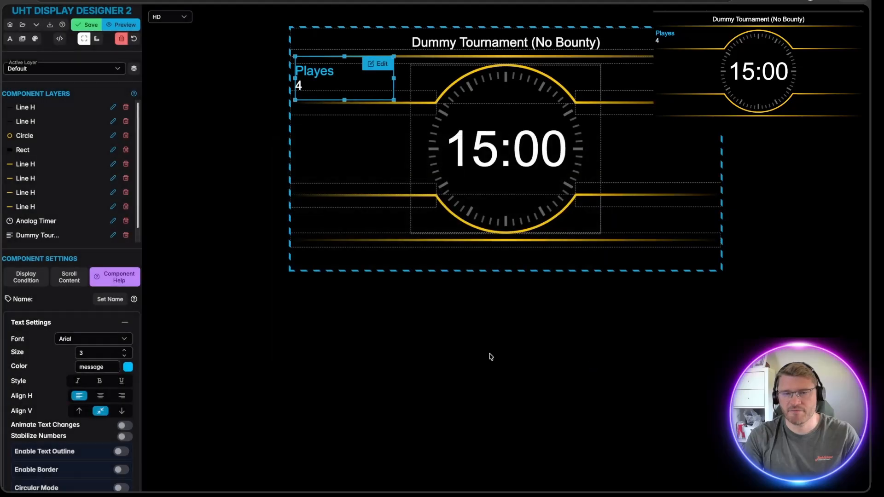
# Step: Make the Playes text bold and narrow its box to about half the width, keeping its left edge in place
pyautogui.click(333, 78)
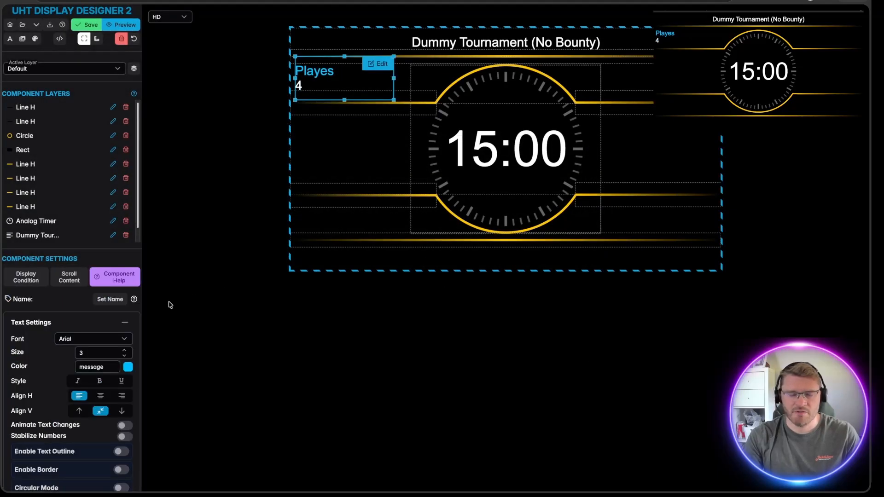
pyautogui.click(100, 382)
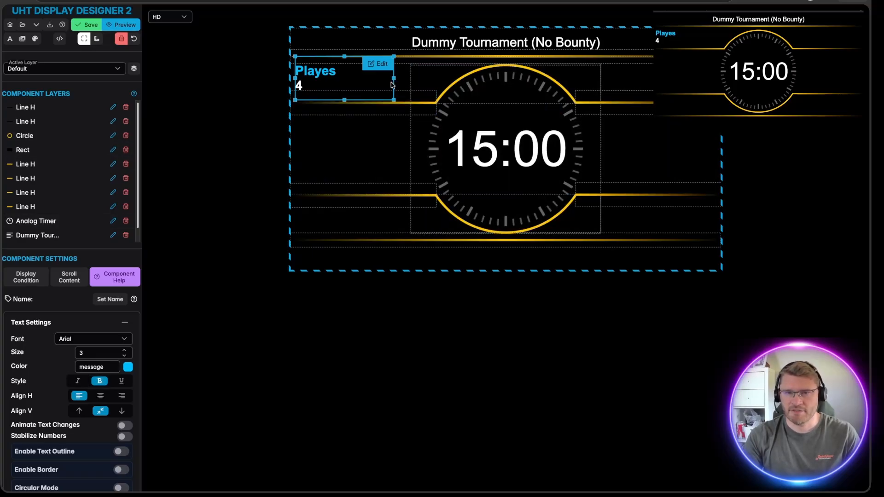
pyautogui.moveTo(394, 80); pyautogui.dragTo(345, 80)
pyautogui.rightClick(342, 79)
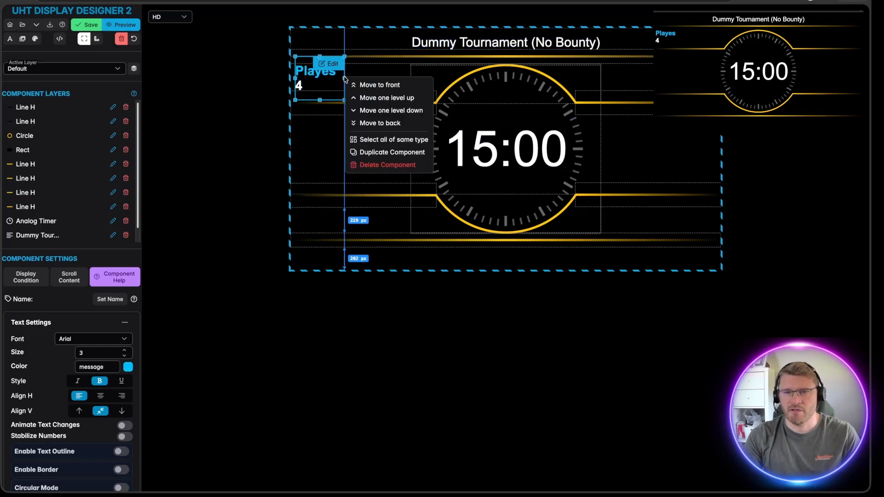
pyautogui.click(357, 369)
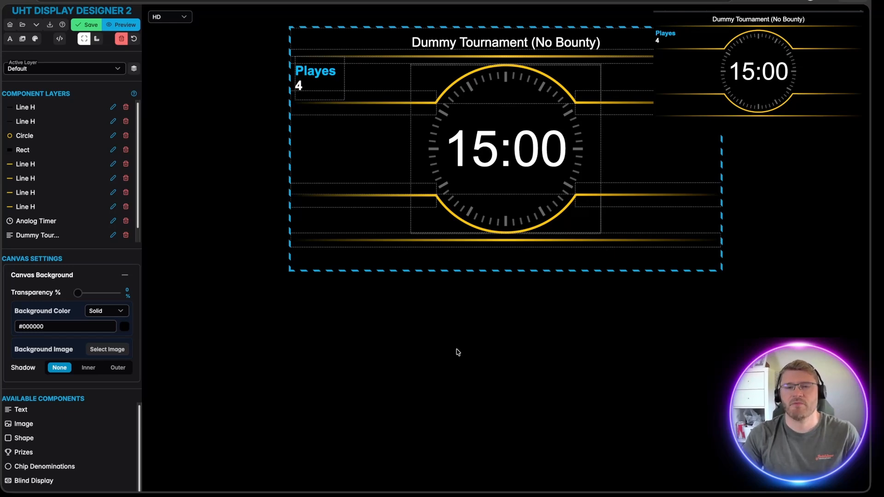
# Step: Duplicate the Playes text component and place the copy directly to its right at the same height
pyautogui.click(321, 88)
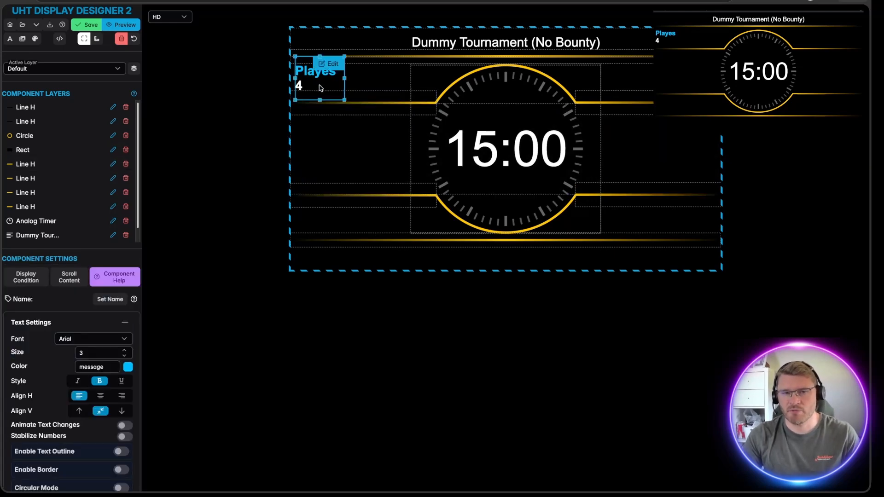
pyautogui.rightClick(337, 85)
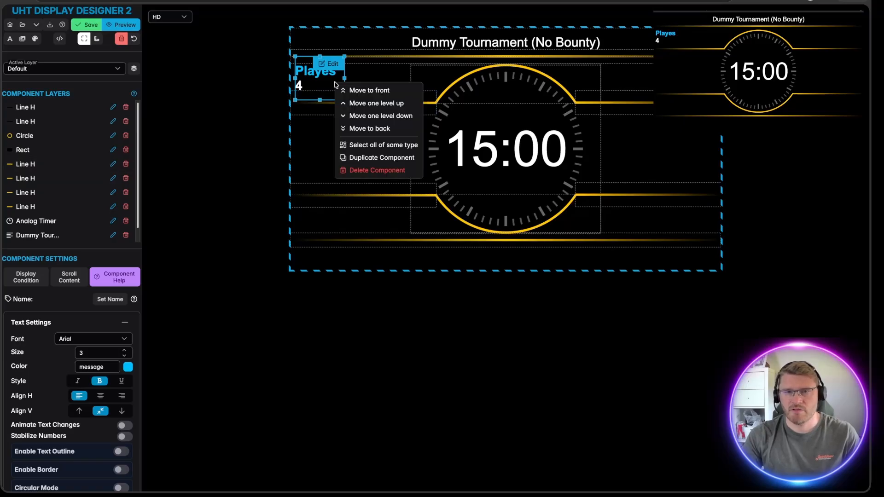
pyautogui.click(387, 162)
pyautogui.moveTo(313, 84); pyautogui.dragTo(365, 82)
# Step: Change the label in the duplicated text component to "Entries"
pyautogui.click(383, 64)
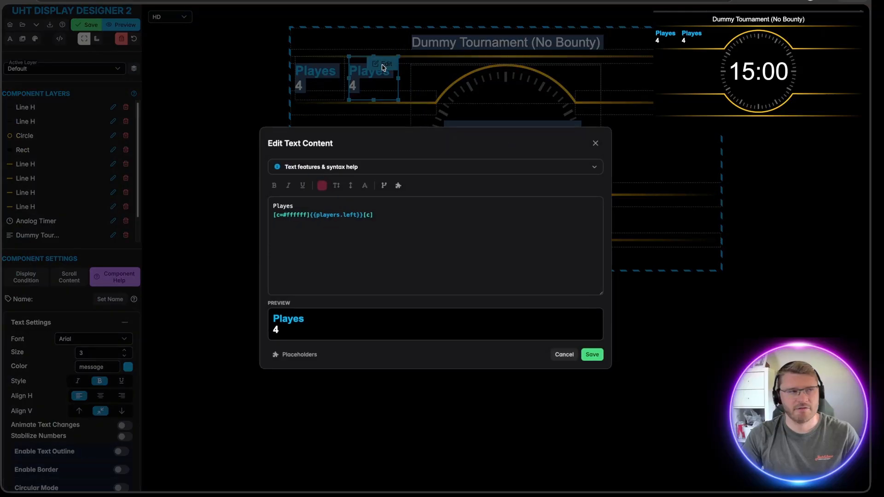
pyautogui.moveTo(302, 206); pyautogui.dragTo(261, 211)
pyautogui.write('Entries')
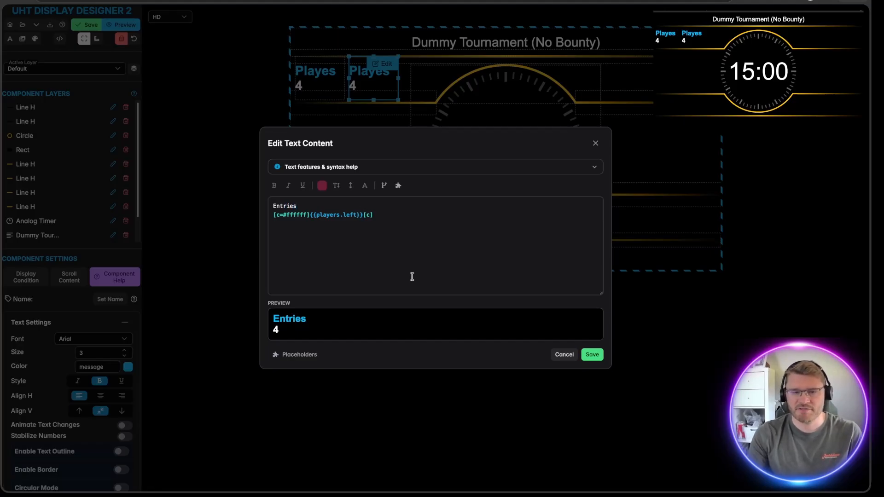
# Step: Replace the placeholder under the Entries label with {{players.entered}} and save the text content
pyautogui.click(363, 215)
pyautogui.press('BackSpace')
pyautogui.press('BackSpace')
pyautogui.press('BackSpace')
pyautogui.press('BackSpace')
pyautogui.press('BackSpace')
pyautogui.press('BackSpace')
pyautogui.press('BackSpace')
pyautogui.press('BackSpace')
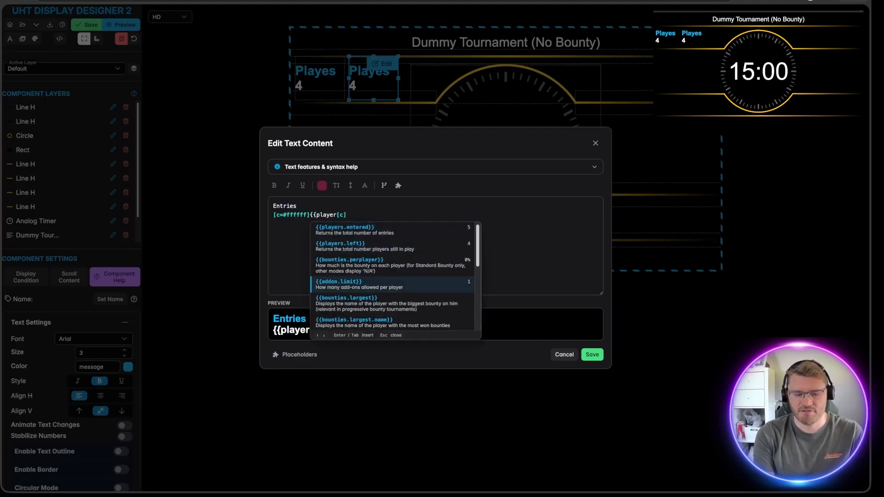
pyautogui.write('s.')
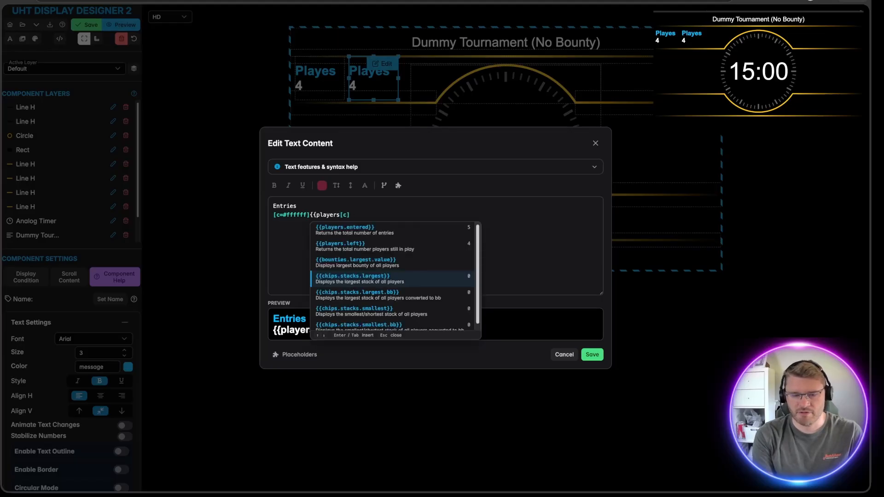
pyautogui.press('Down')
pyautogui.press('Up')
pyautogui.press('Return')
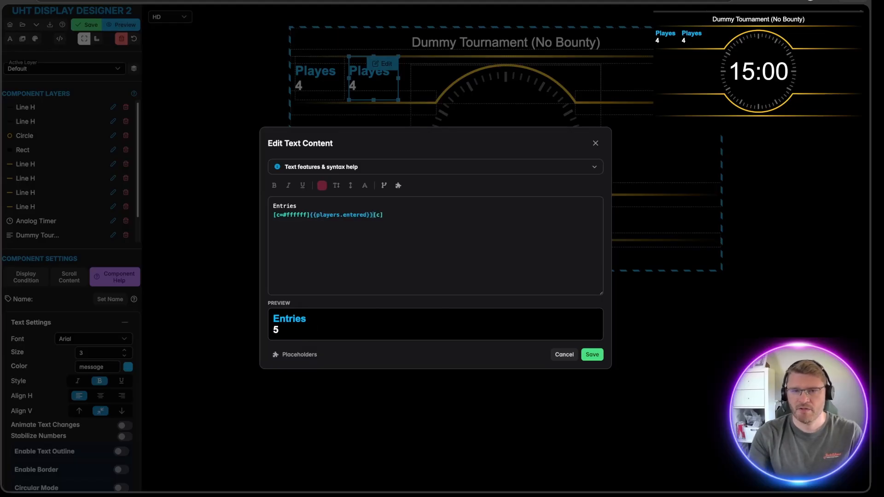
pyautogui.click(592, 354)
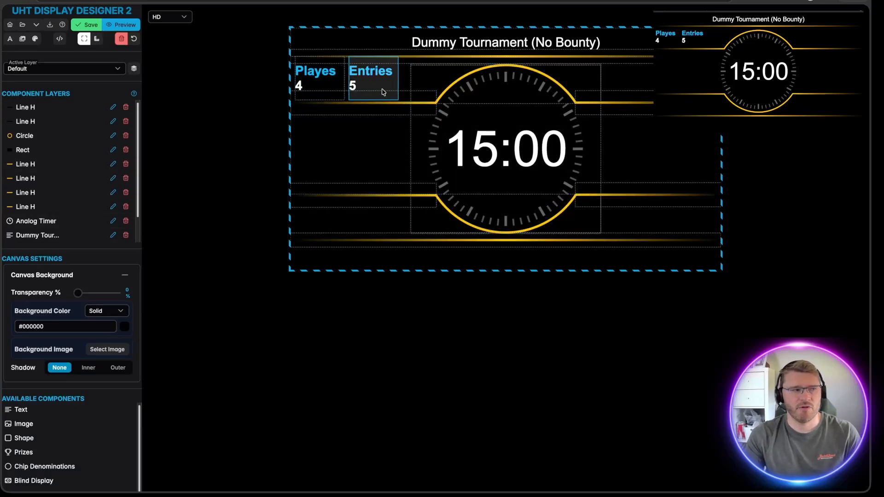
# Step: Duplicate the Entries text component and place the copy to its right, evenly spaced in the same row
pyautogui.click(385, 92)
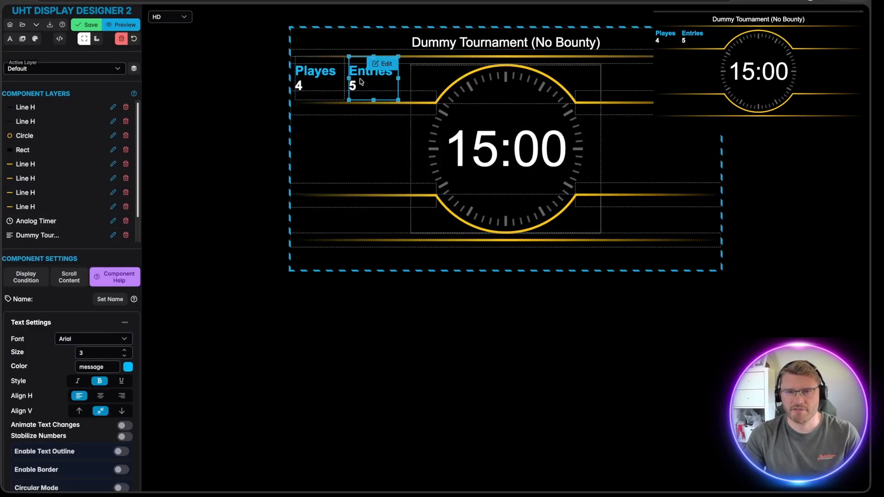
pyautogui.rightClick(361, 80)
pyautogui.click(408, 158)
pyautogui.moveTo(360, 83); pyautogui.dragTo(409, 80)
pyautogui.rightClick(413, 83)
pyautogui.click(410, 83)
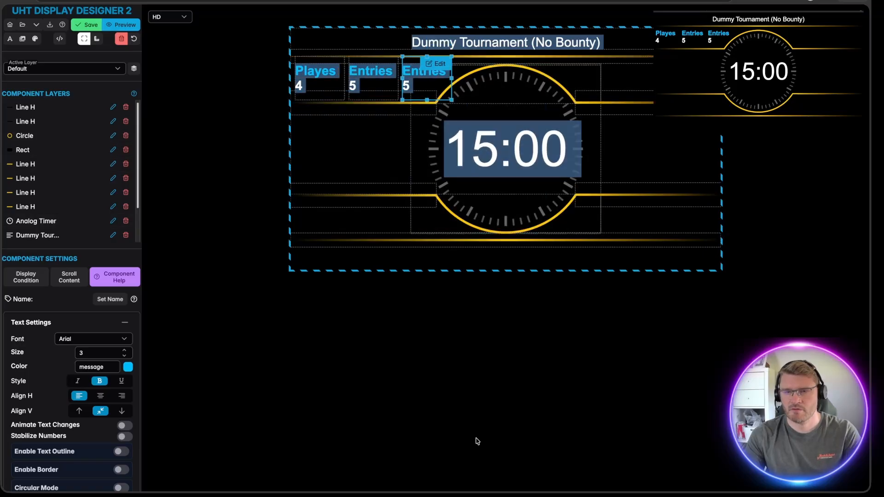
pyautogui.press('Right')
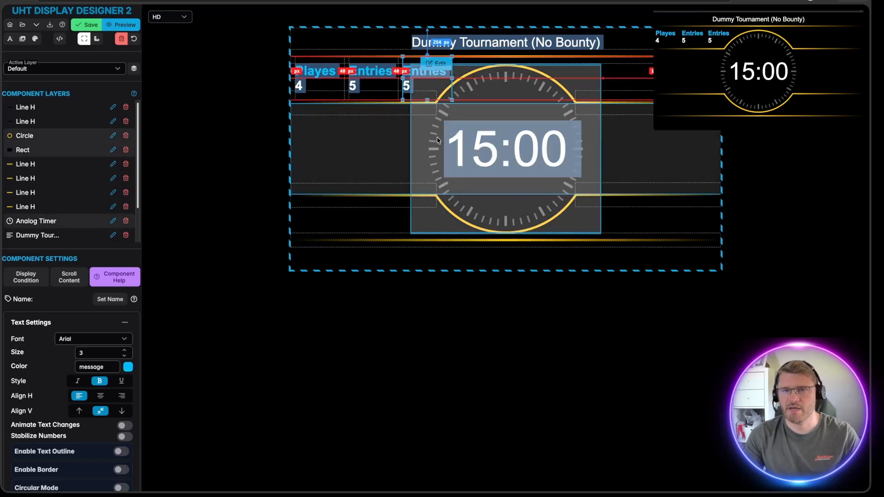
# Step: Change the label in the third text component to "Re-Entries"
pyautogui.doubleClick(427, 96)
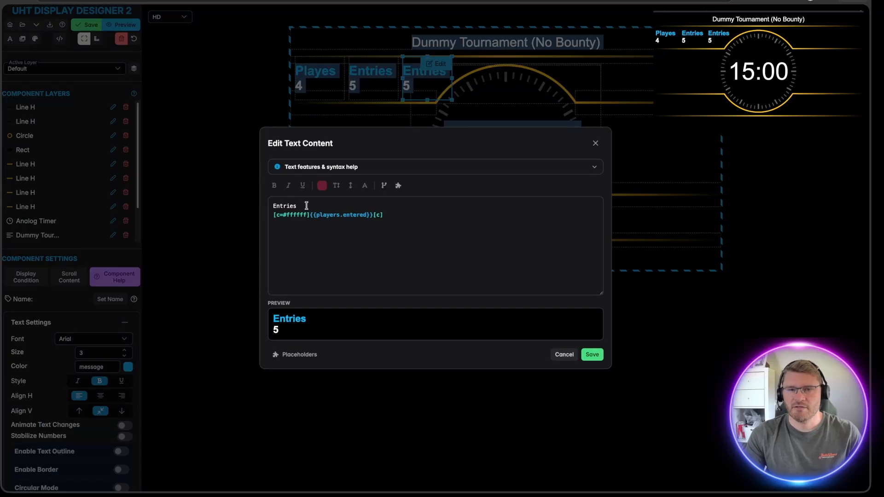
pyautogui.moveTo(306, 206); pyautogui.dragTo(222, 209)
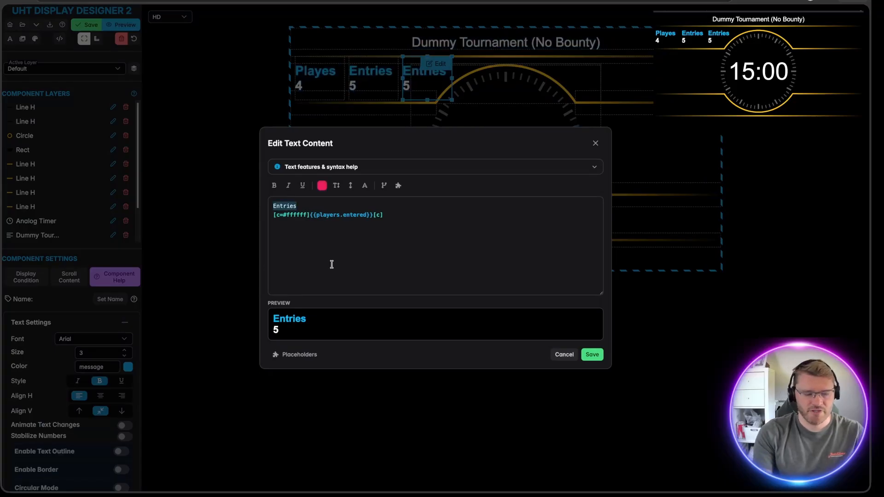
pyautogui.write('RE')
pyautogui.press('BackSpace')
pyautogui.press('BackSpace')
pyautogui.write('Re-Entries')
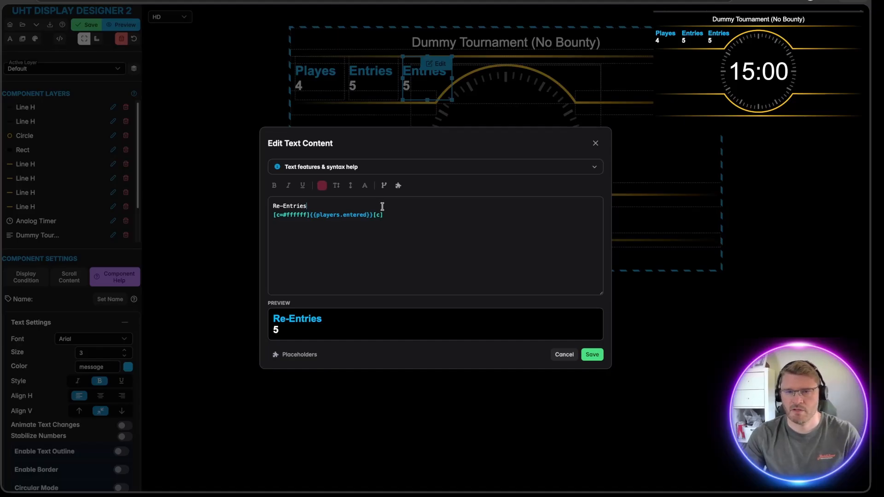
# Step: Replace the placeholder under the Re-Entries label with {{reentry.count}} and save the text content
pyautogui.press('BackSpace')
pyautogui.press('BackSpace')
pyautogui.press('BackSpace')
pyautogui.press('BackSpace')
pyautogui.press('BackSpace')
pyautogui.press('BackSpace')
pyautogui.press('BackSpace')
pyautogui.press('BackSpace')
pyautogui.press('BackSpace')
pyautogui.press('BackSpace')
pyautogui.press('BackSpace')
pyautogui.press('BackSpace')
pyautogui.press('BackSpace')
pyautogui.press('BackSpace')
pyautogui.press('BackSpace')
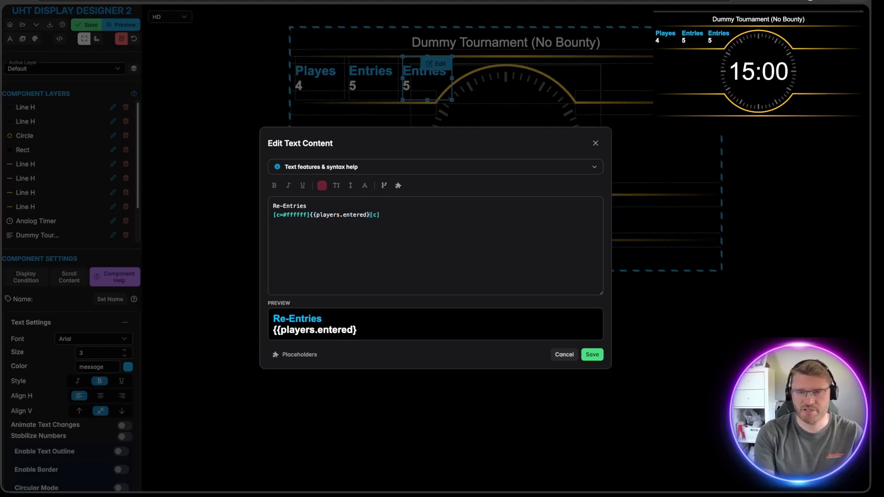
pyautogui.press('BackSpace')
pyautogui.press('BackSpace')
pyautogui.write('reentr')
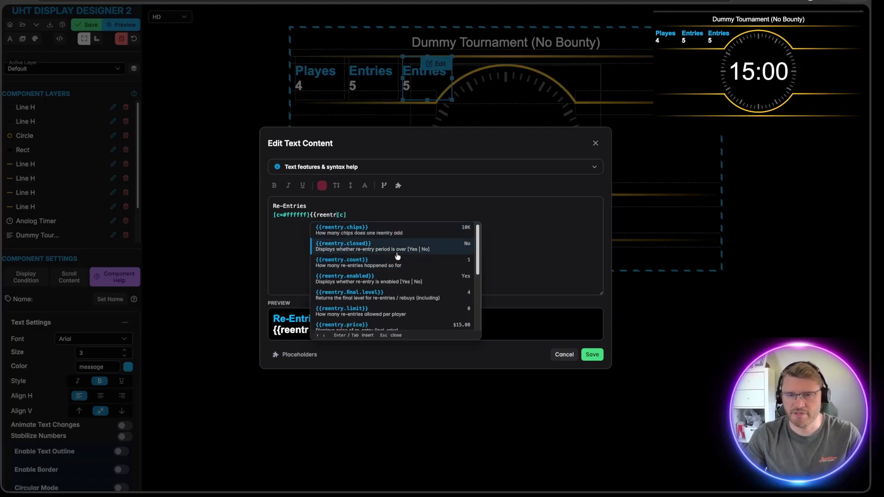
pyautogui.click(348, 266)
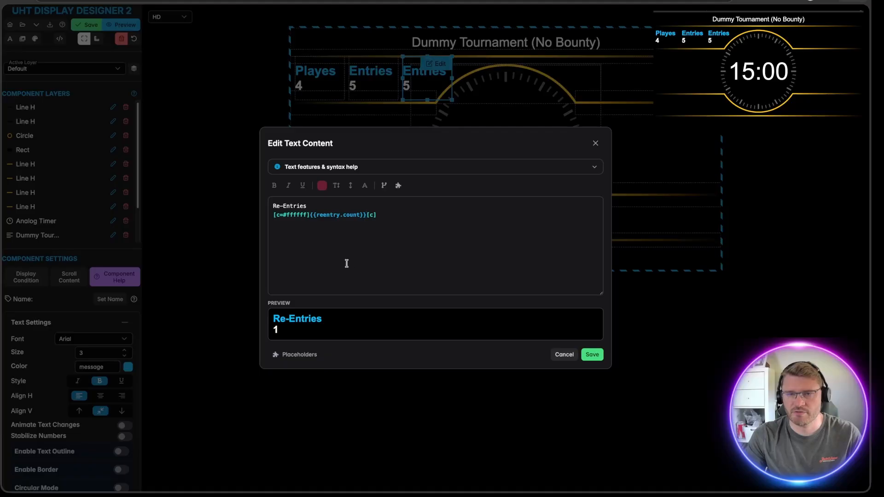
pyautogui.click(592, 354)
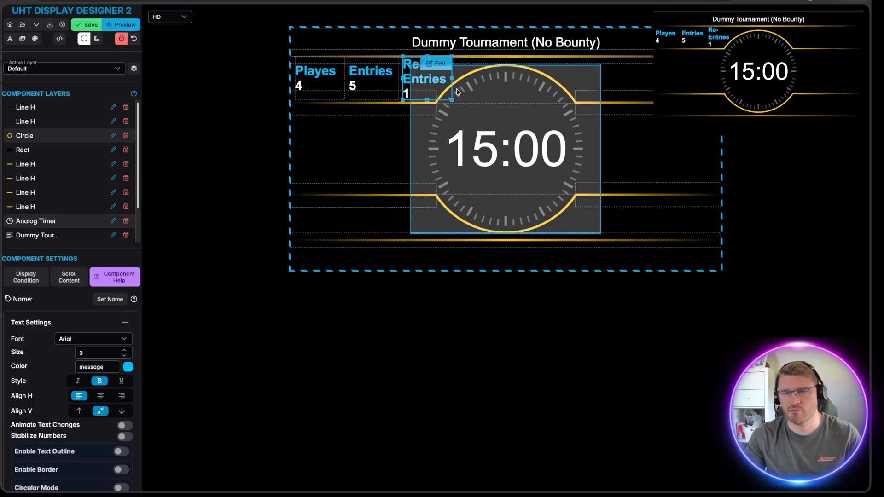
# Step: Widen the Re-Entries text box to the right so its label fits on one line
pyautogui.moveTo(453, 78); pyautogui.dragTo(472, 80)
pyautogui.click(507, 296)
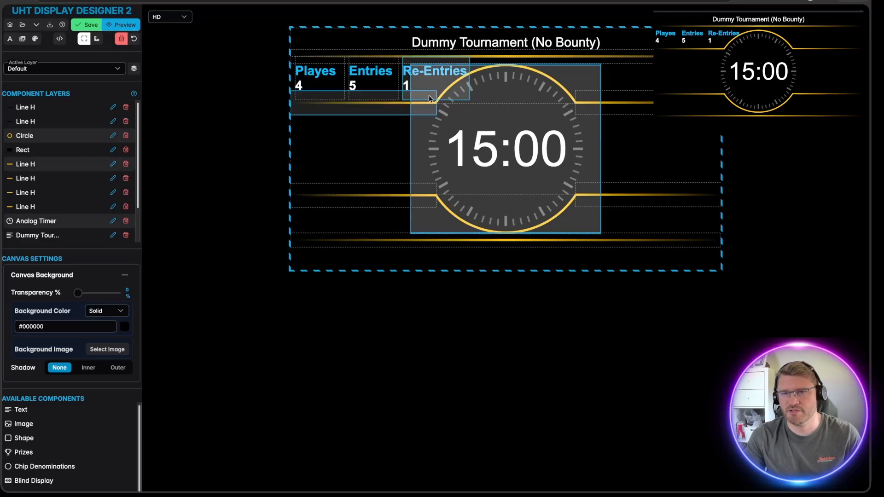
# Step: Nudge the Playes, Entries and Re-Entries text components slightly to the left, one after another
pyautogui.click(315, 81)
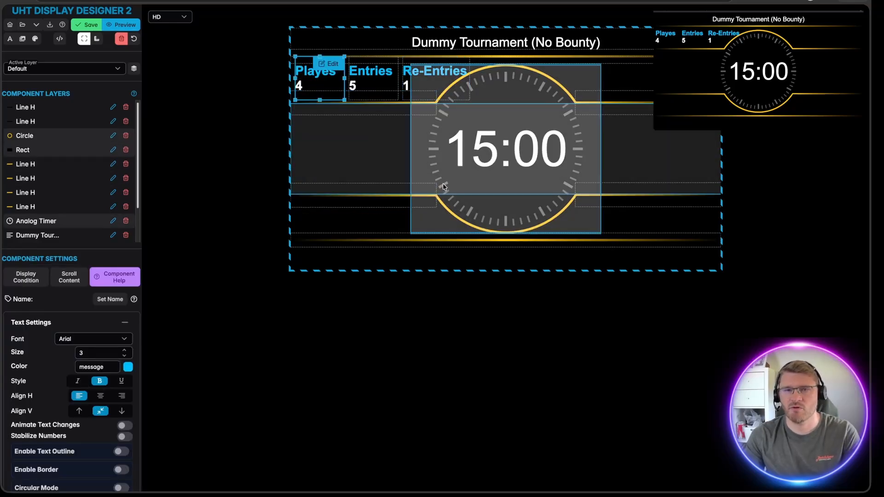
pyautogui.click(371, 76)
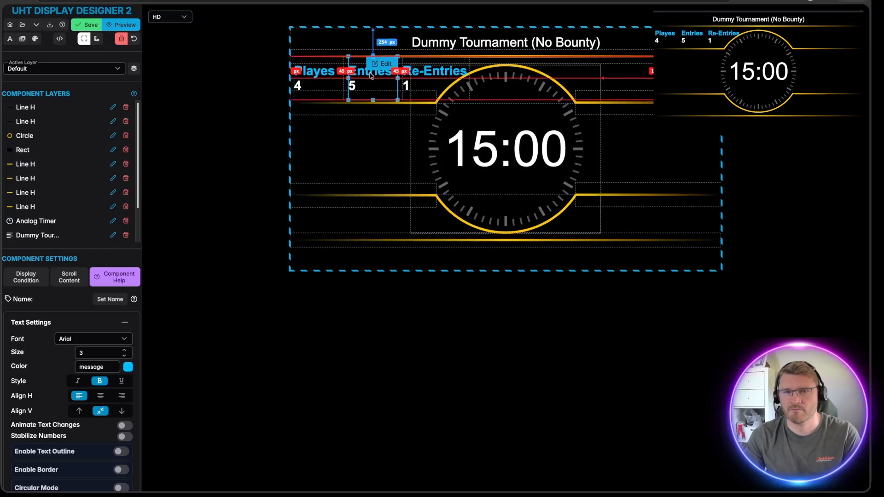
pyautogui.click(414, 69)
pyautogui.click(409, 61)
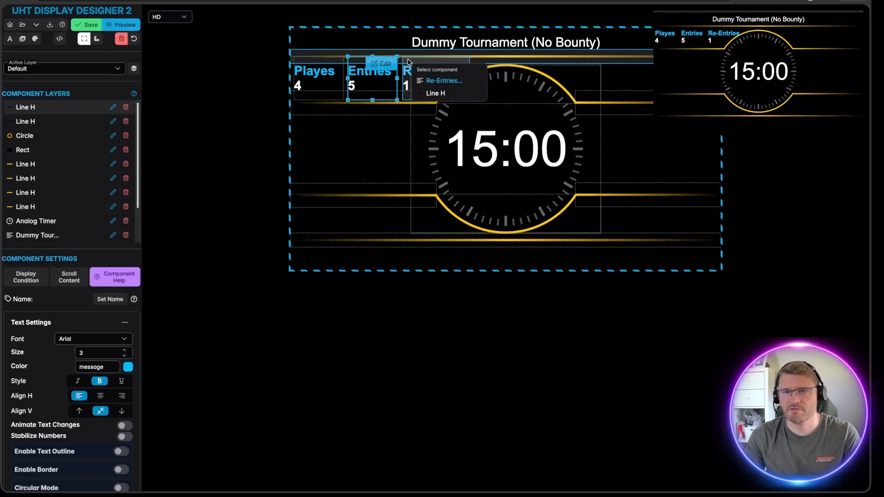
pyautogui.click(423, 82)
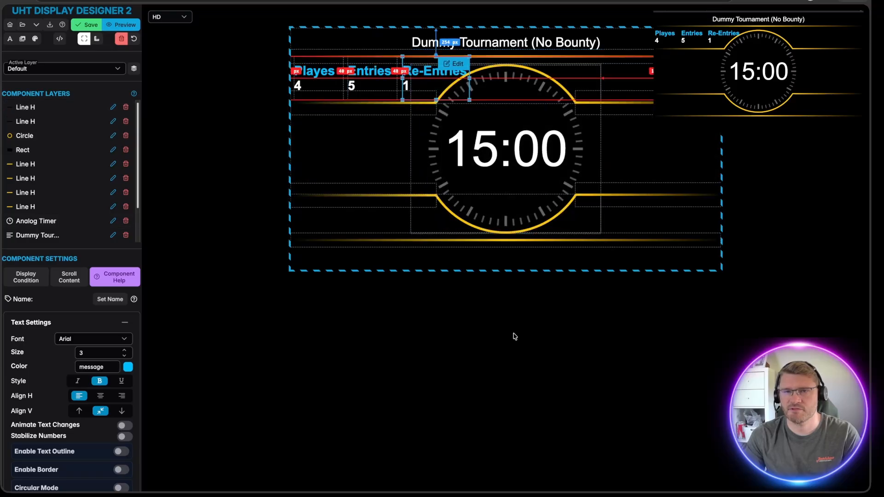
pyautogui.press('Left')
pyautogui.press('Left')
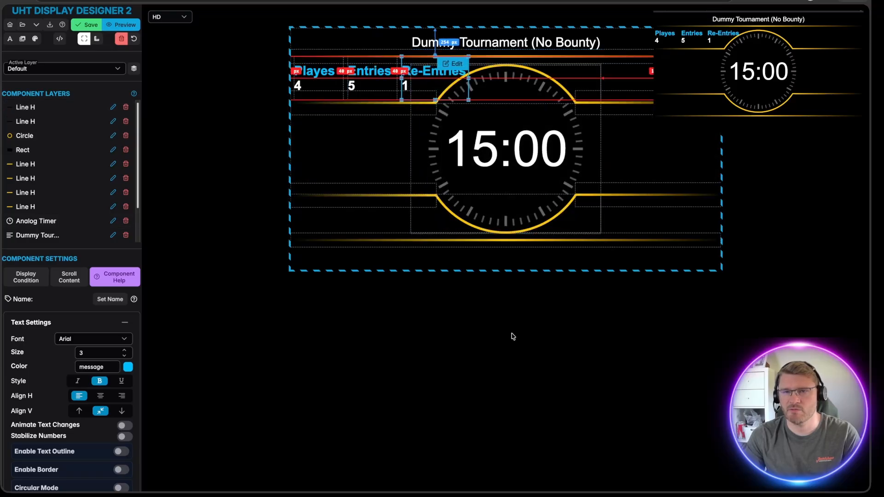
pyautogui.click(410, 375)
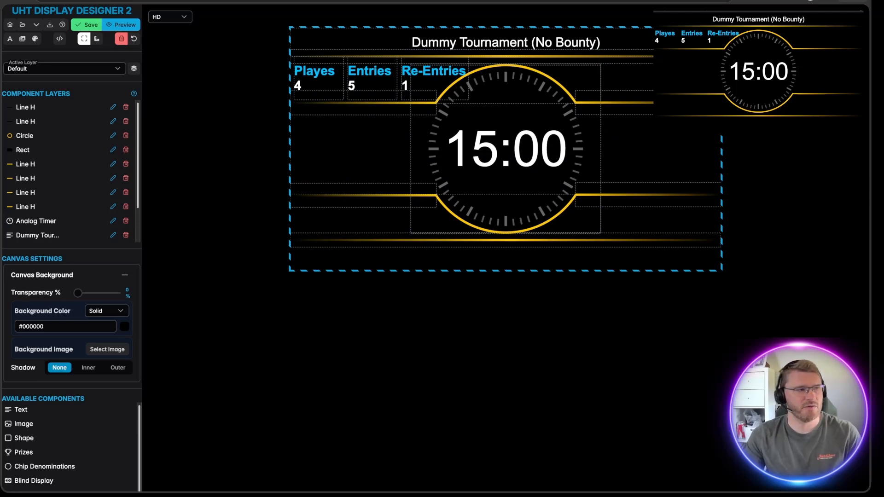
# Step: Duplicate the Re-Entries text component and place the copy at the canvas's left edge between the two lower gold lines
pyautogui.click(428, 74)
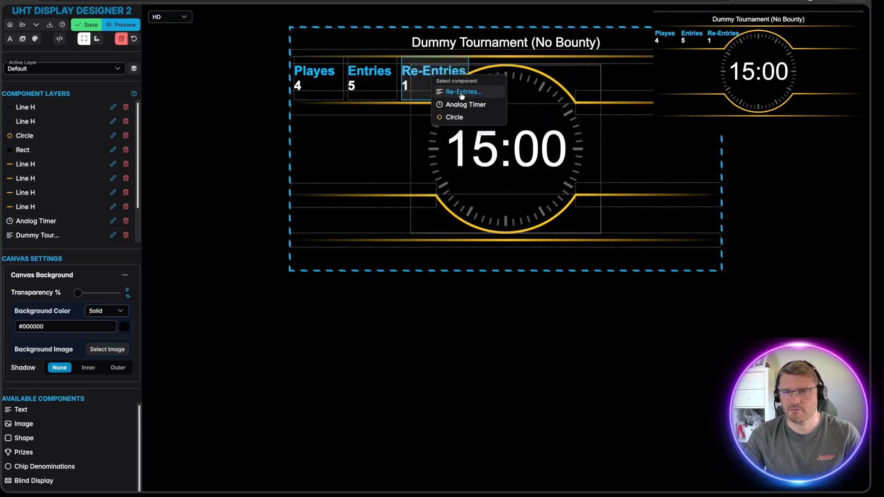
pyautogui.click(461, 94)
pyautogui.rightClick(419, 82)
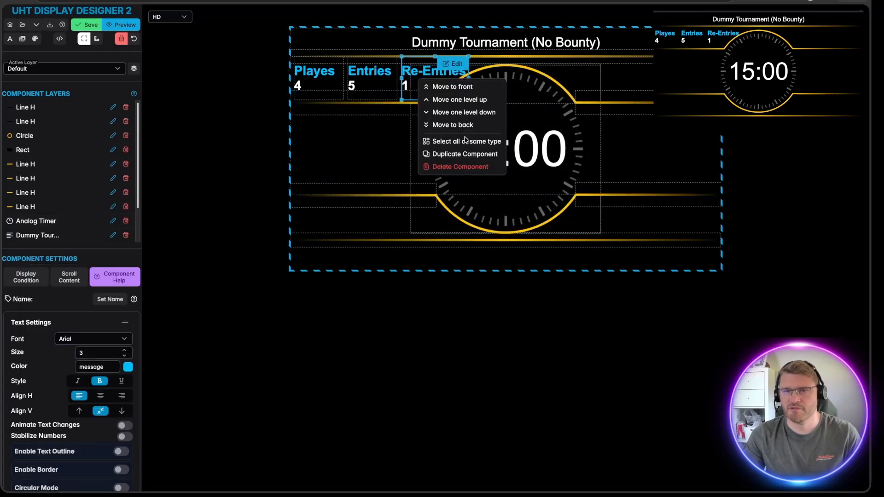
pyautogui.click(466, 154)
pyautogui.moveTo(428, 81); pyautogui.dragTo(321, 214)
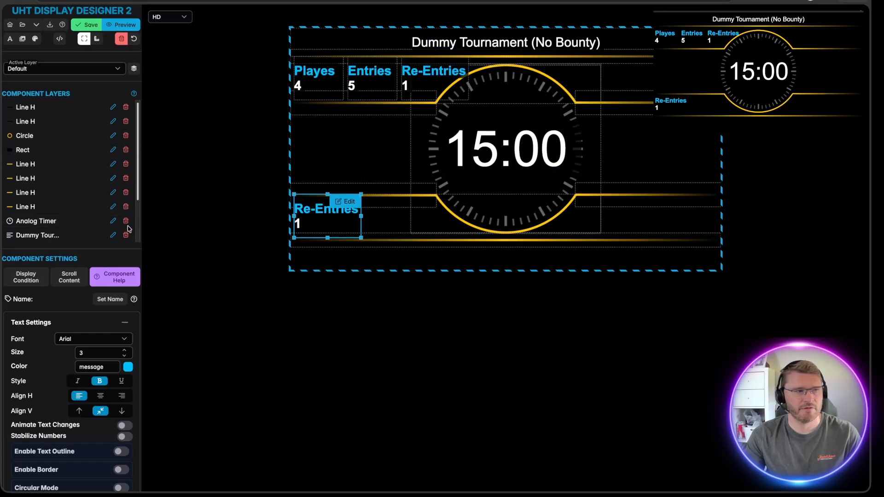
# Step: Change the label of the duplicated text component below the timer band to "Total Chips"
pyautogui.rightClick(313, 222)
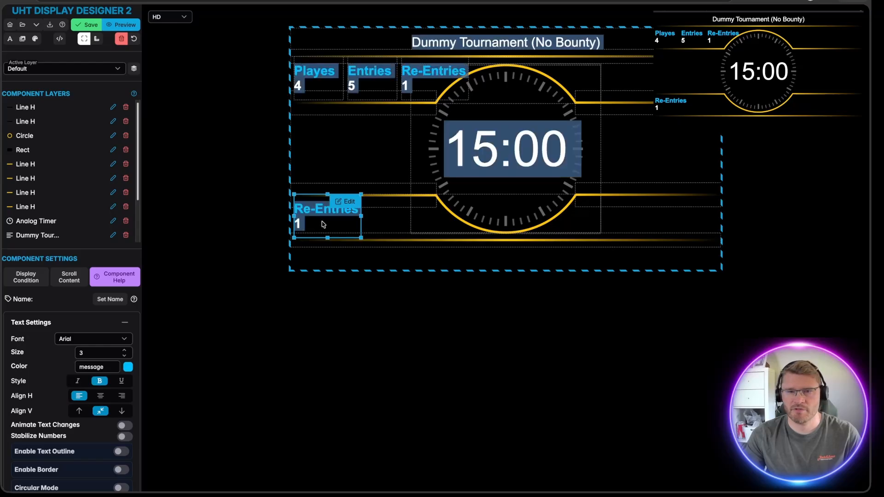
pyautogui.moveTo(324, 223)
pyautogui.mouseDown()
pyautogui.moveTo(336, 224)
pyautogui.moveTo(325, 224)
pyautogui.mouseUp()
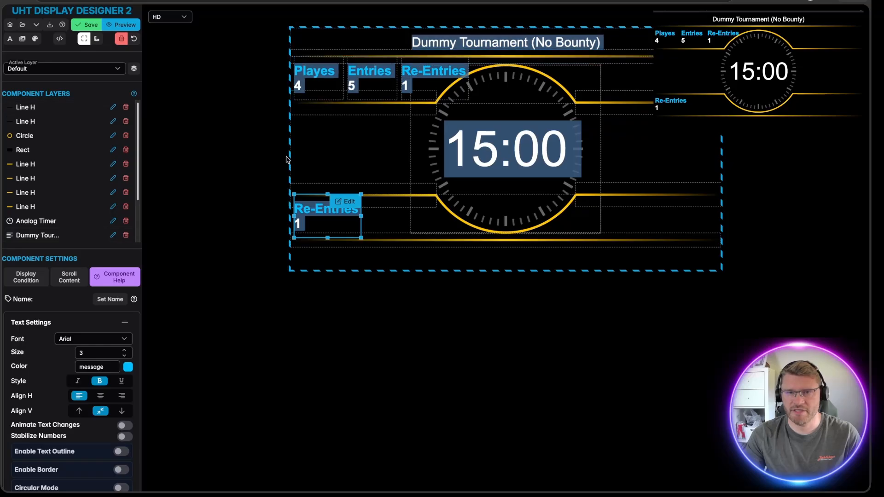
pyautogui.click(343, 201)
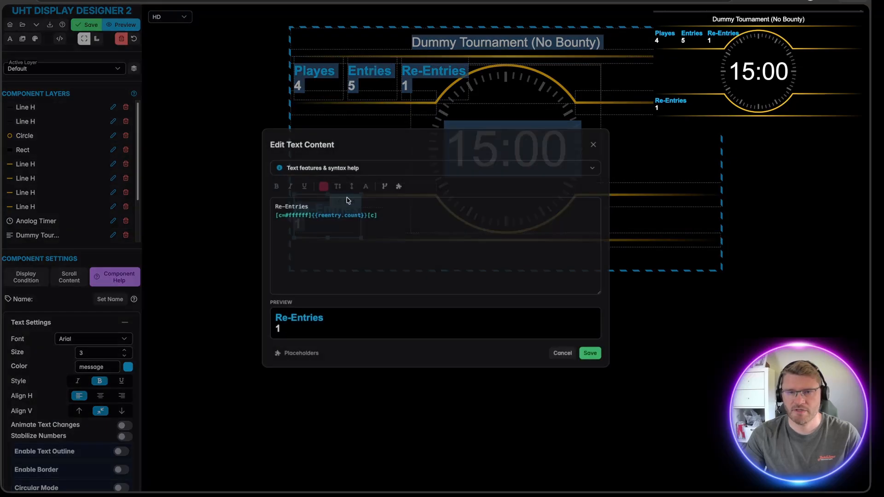
pyautogui.moveTo(304, 199); pyautogui.dragTo(272, 199)
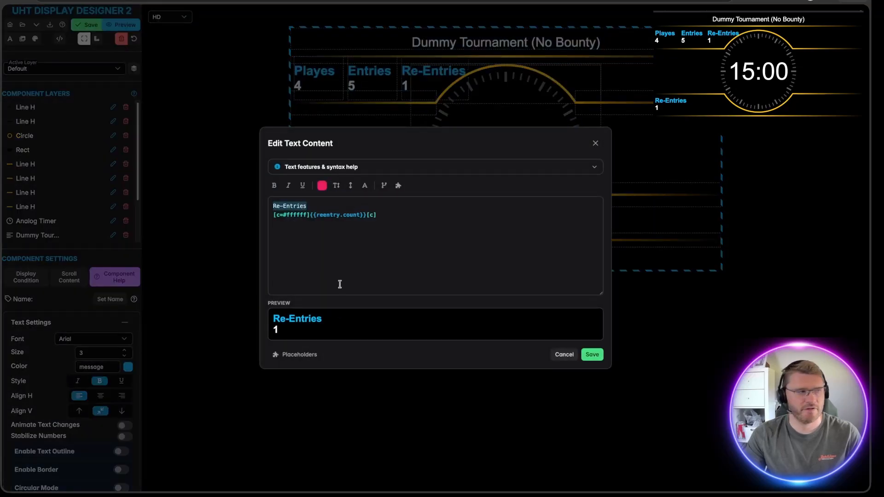
pyautogui.write('Total Chips')
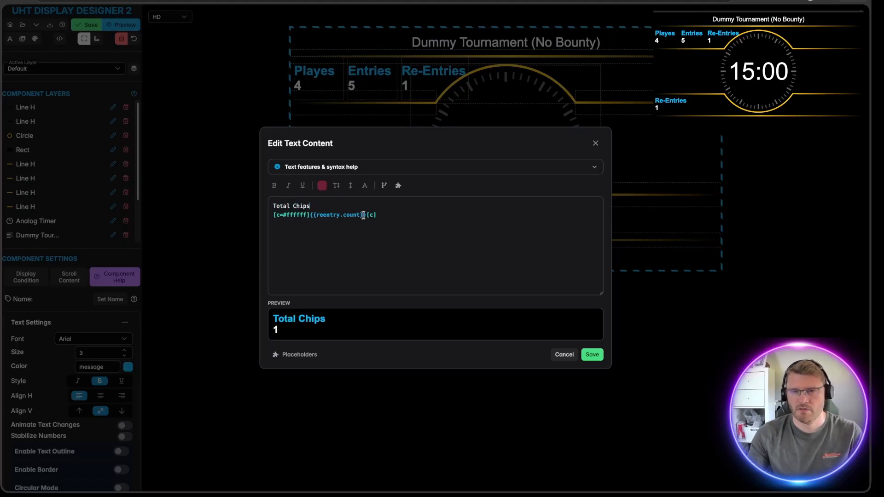
# Step: Replace the placeholder under the Total Chips label with {{chips.total}} and save the text content
pyautogui.press('BackSpace')
pyautogui.press('BackSpace')
pyautogui.press('BackSpace')
pyautogui.press('BackSpace')
pyautogui.press('BackSpace')
pyautogui.press('BackSpace')
pyautogui.press('BackSpace')
pyautogui.press('BackSpace')
pyautogui.press('BackSpace')
pyautogui.press('BackSpace')
pyautogui.press('BackSpace')
pyautogui.press('BackSpace')
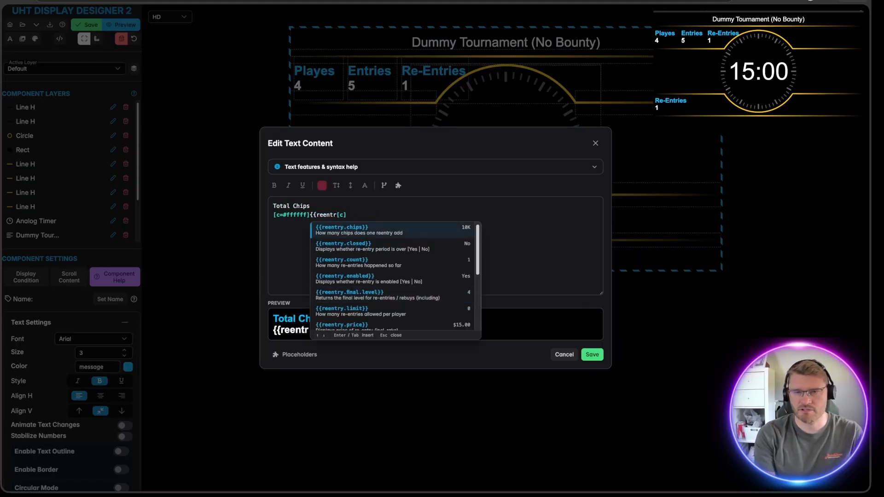
pyautogui.press('BackSpace')
pyautogui.press('BackSpace')
pyautogui.press('BackSpace')
pyautogui.write('chgiüp')
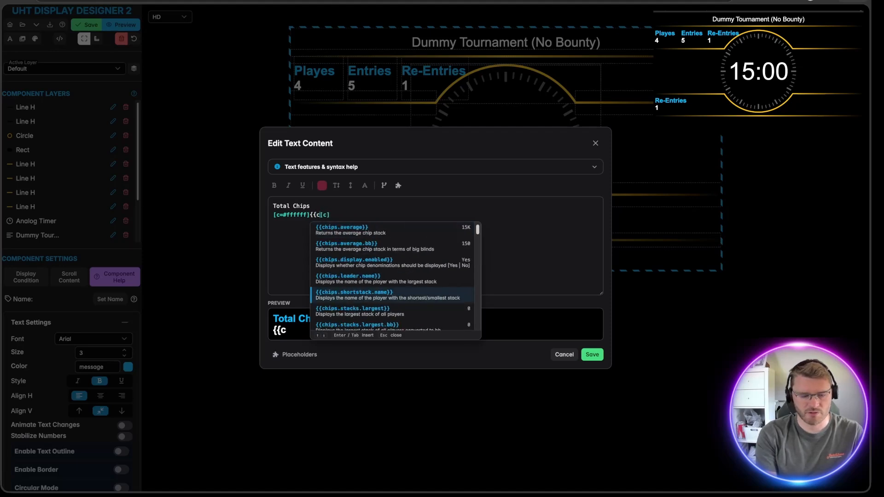
pyautogui.press('BackSpace')
pyautogui.press('BackSpace')
pyautogui.press('BackSpace')
pyautogui.press('BackSpace')
pyautogui.write('ipsa')
pyautogui.press('BackSpace')
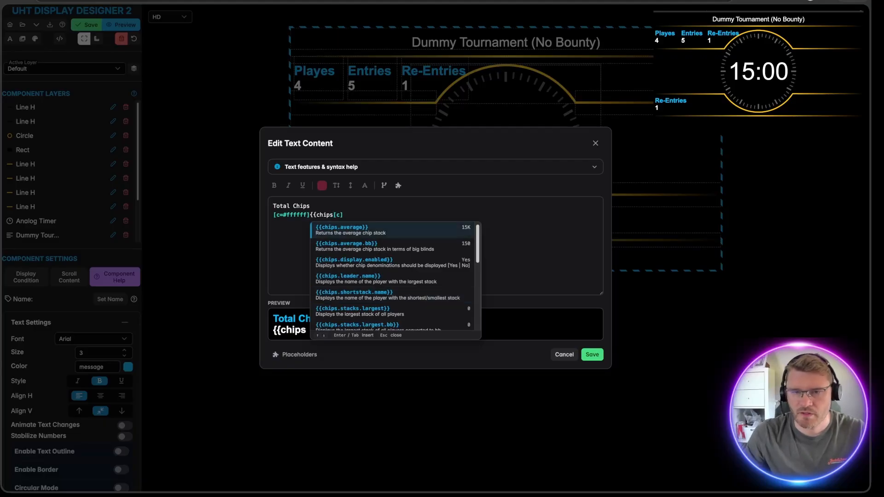
pyautogui.scroll(-1, 403, 253)
pyautogui.scroll(-1, 402, 253)
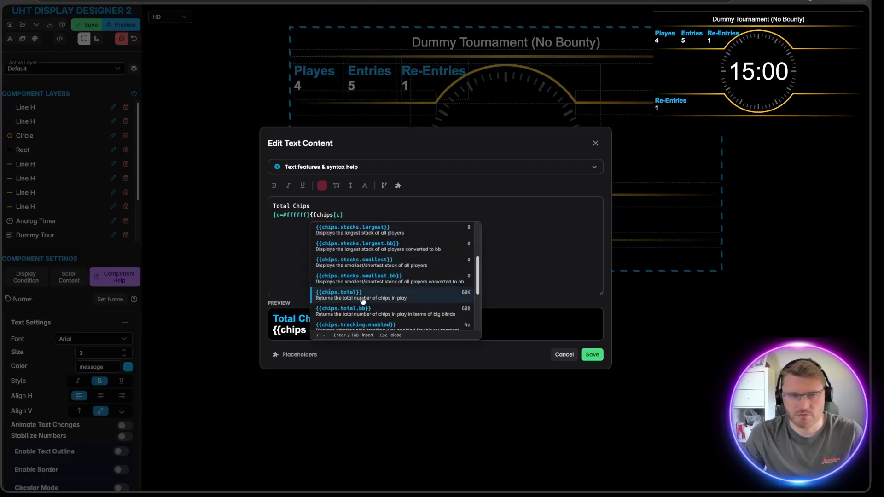
pyautogui.click(362, 296)
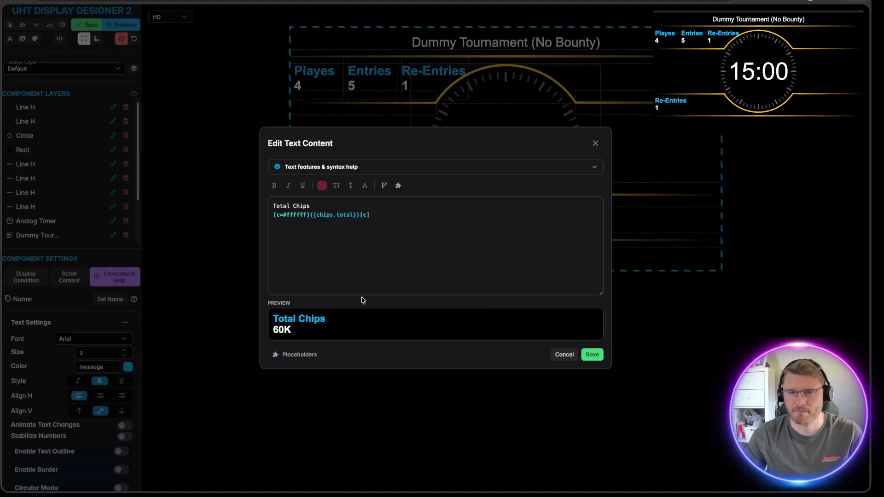
pyautogui.click(591, 354)
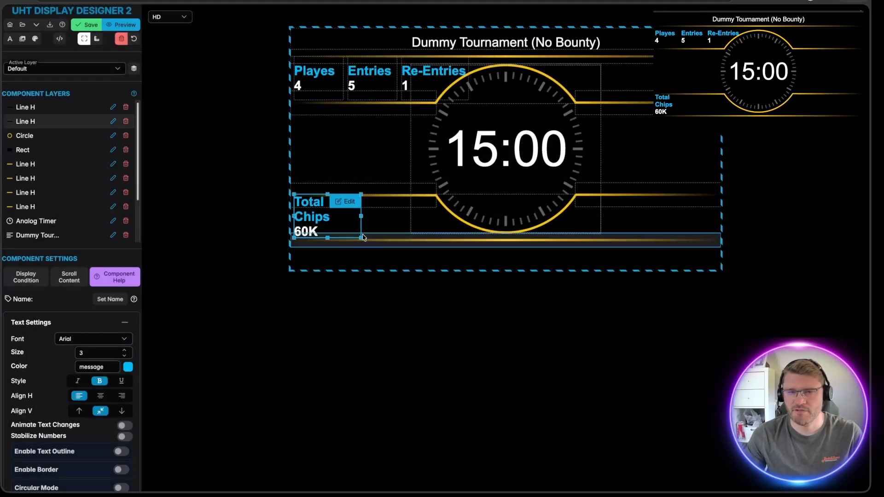
# Step: Widen the Total Chips text box to the right so its label fits on one line
pyautogui.moveTo(361, 216); pyautogui.dragTo(367, 216)
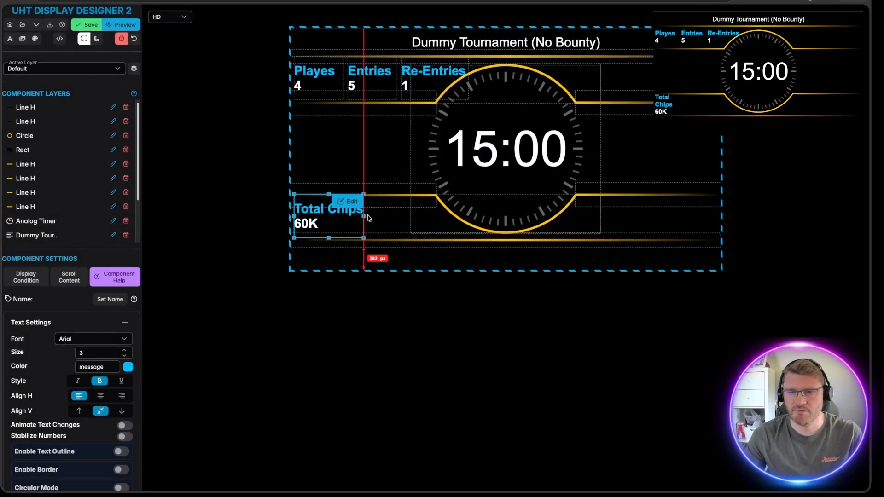
pyautogui.click(358, 294)
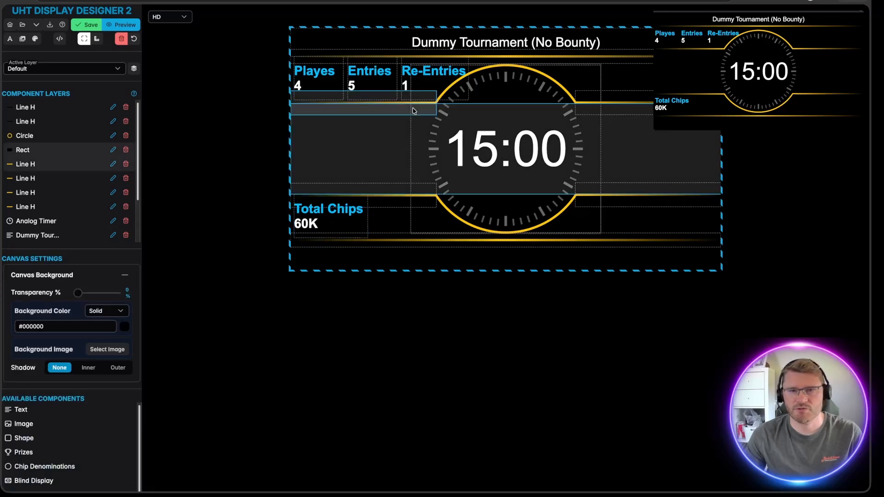
# Step: Hide the dotted component outlines on the canvas
pyautogui.click(84, 39)
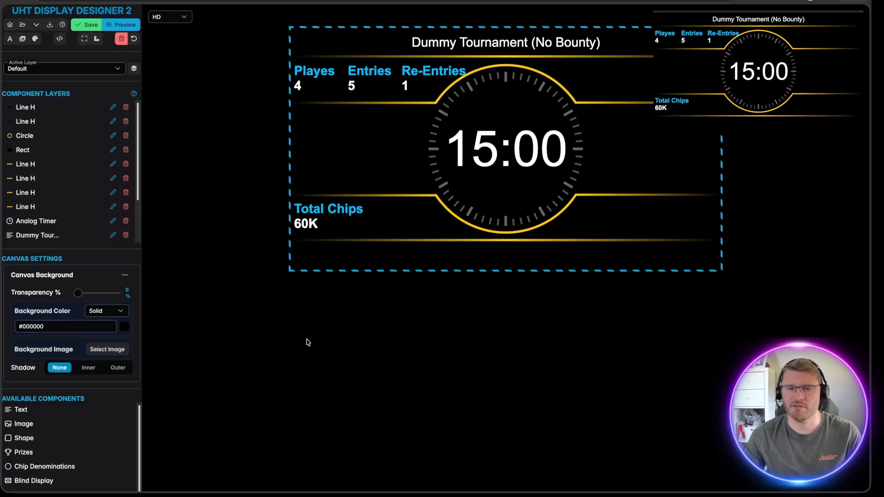
pyautogui.click(84, 40)
pyautogui.click(85, 40)
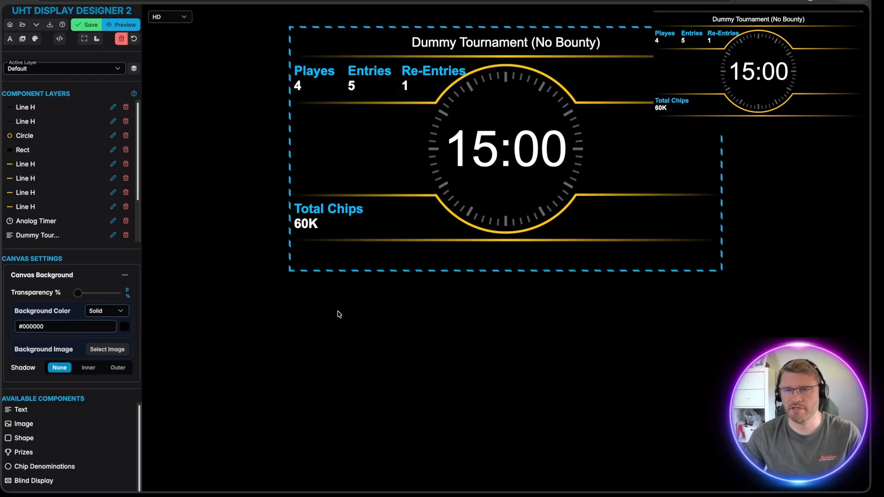
# Step: Duplicate the Total Chips text component and place the copy directly to the right of the original
pyautogui.rightClick(345, 222)
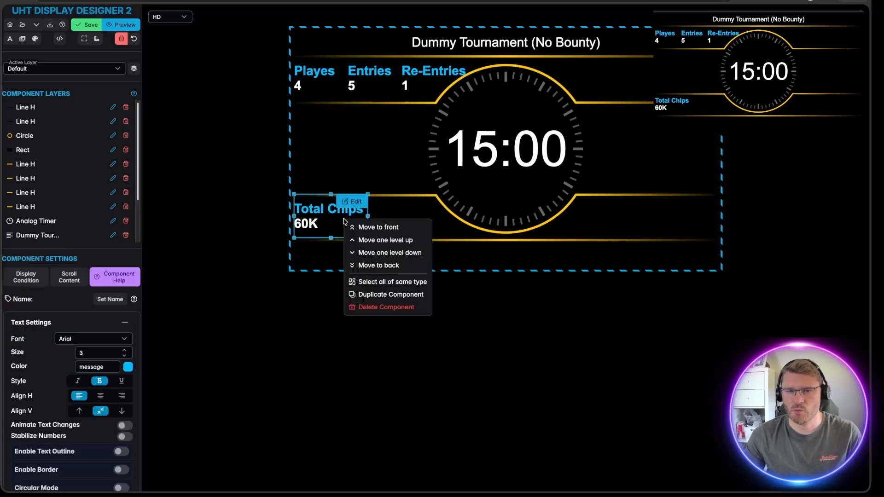
pyautogui.click(397, 293)
pyautogui.moveTo(313, 220); pyautogui.dragTo(388, 220)
# Step: Change the label of the second Total Chips text component to "Average"
pyautogui.click(427, 202)
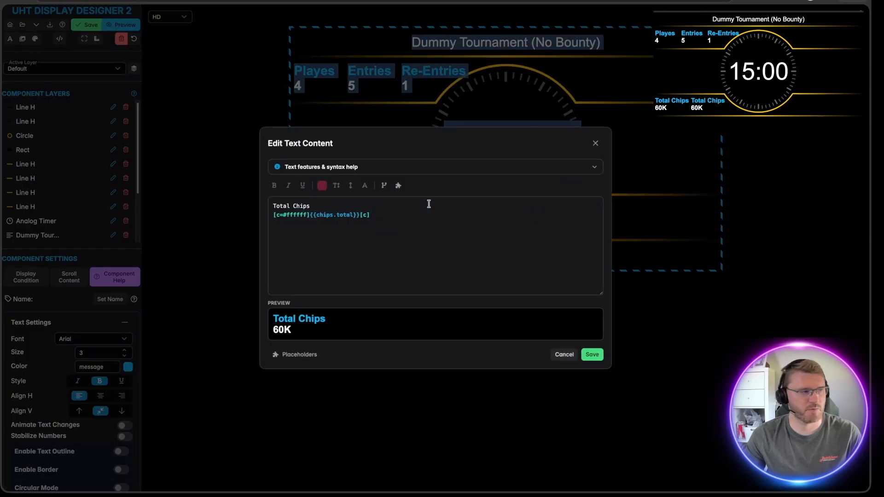
pyautogui.moveTo(313, 205); pyautogui.dragTo(273, 206)
pyautogui.write('Average')
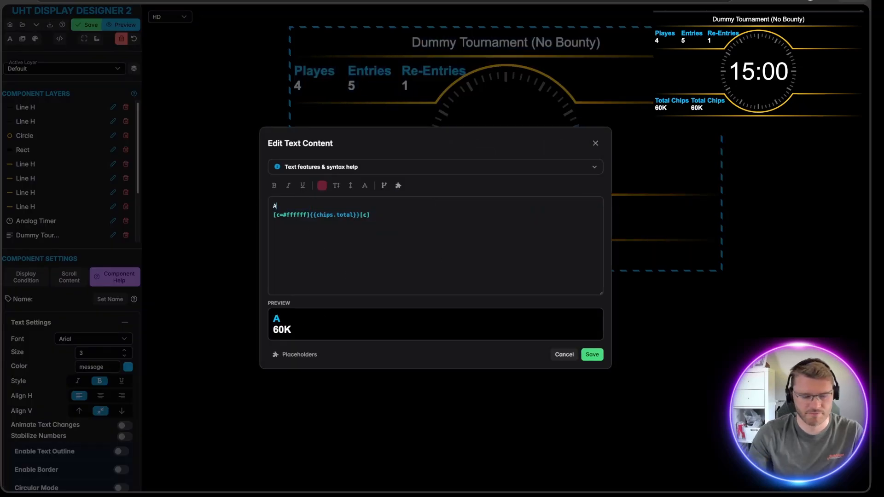
# Step: Replace the placeholder under the Average label with {{chips.average}}
pyautogui.click(354, 217)
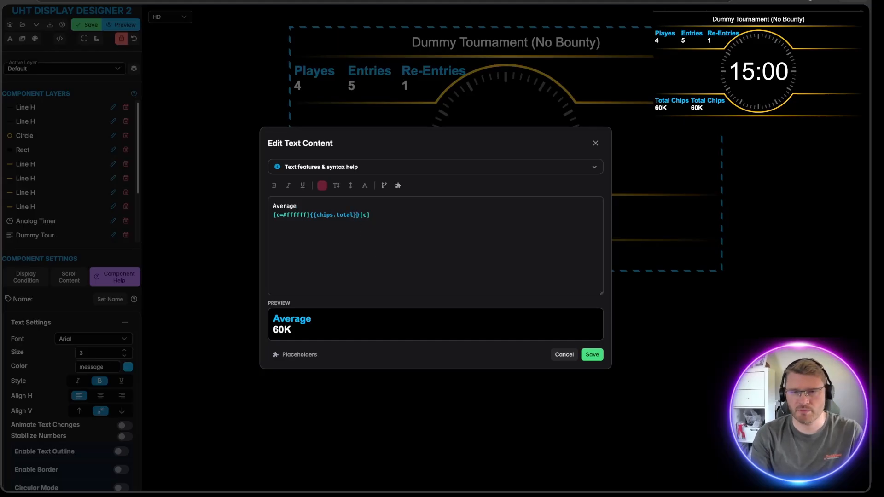
pyautogui.press('BackSpace')
pyautogui.press('BackSpace')
pyautogui.press('BackSpace')
pyautogui.press('BackSpace')
pyautogui.press('BackSpace')
pyautogui.press('BackSpace')
pyautogui.press('BackSpace')
pyautogui.press('BackSpace')
pyautogui.press('BackSpace')
pyautogui.press('BackSpace')
pyautogui.press('BackSpace')
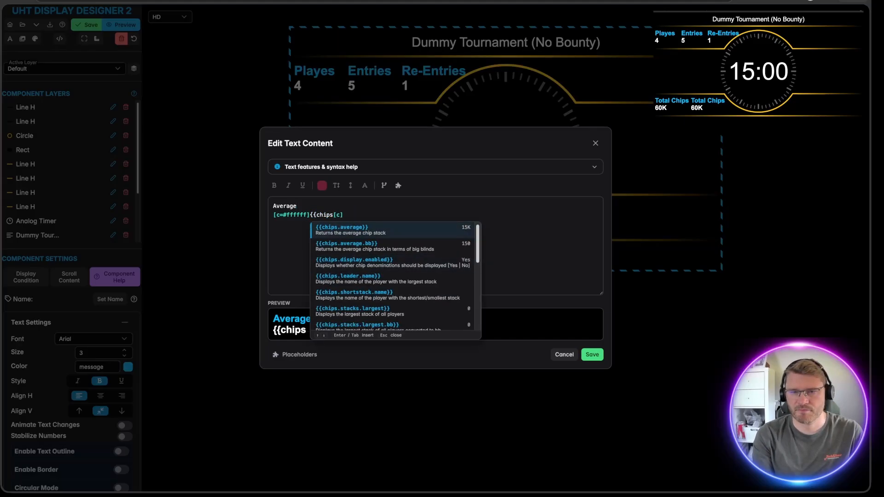
pyautogui.press('BackSpace')
pyautogui.press('BackSpace')
pyautogui.write('avera')
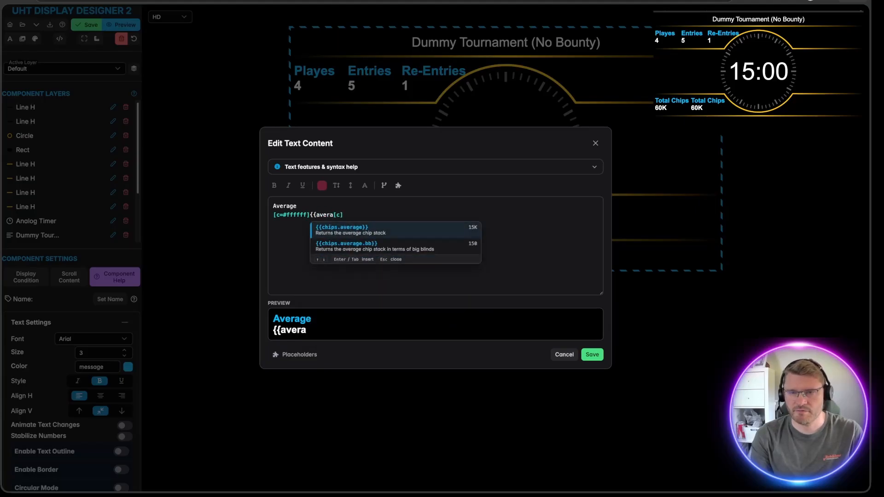
pyautogui.press('Return')
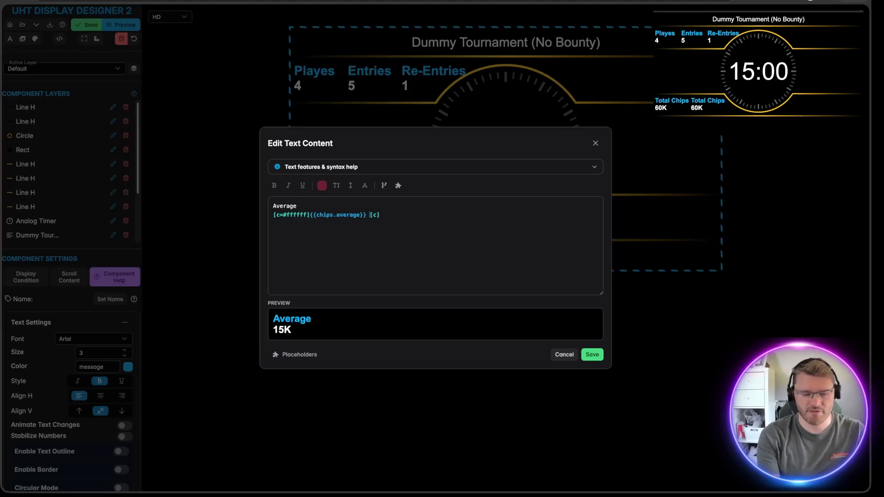
# Step: Append " / {{chips.average.bb}}BB" after the average chips placeholder and save the text content
pyautogui.write('/ ')
pyautogui.write('{{chips.')
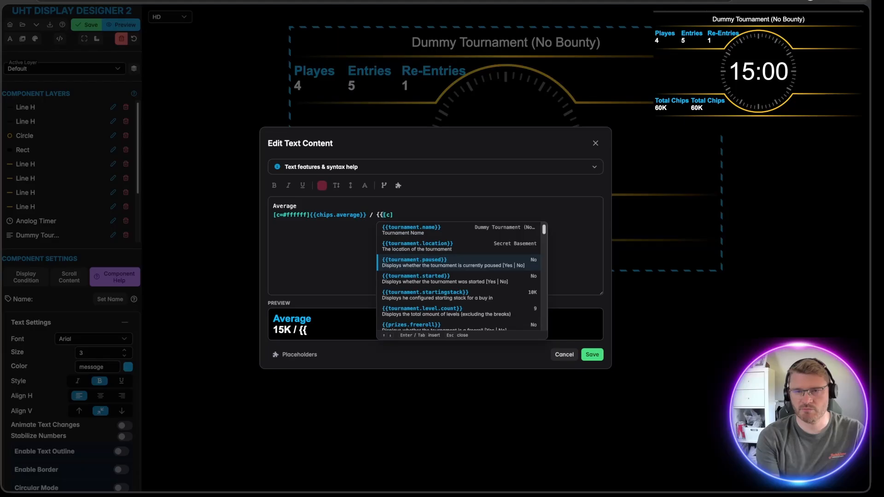
pyautogui.write('ave')
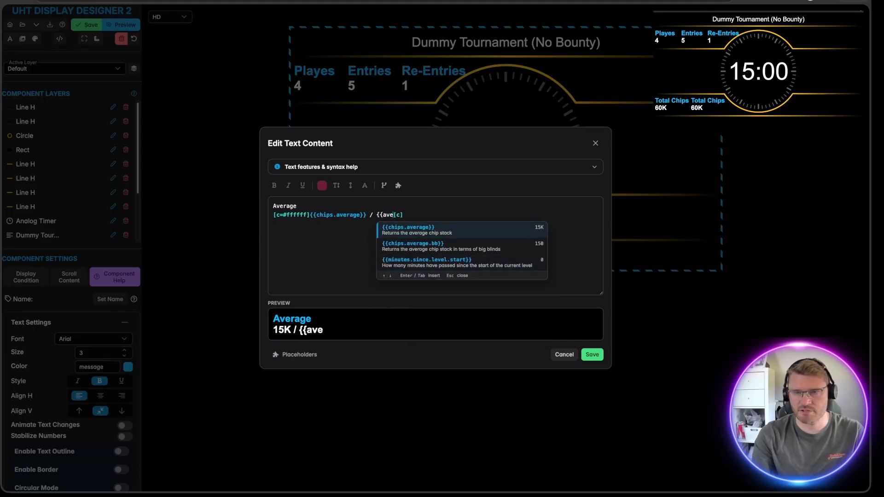
pyautogui.press('Down')
pyautogui.press('Return')
pyautogui.write('BB')
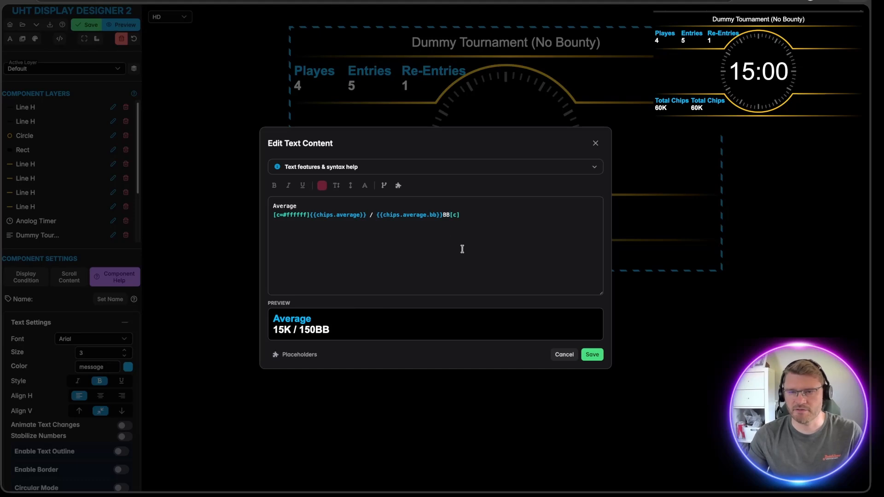
pyautogui.click(592, 355)
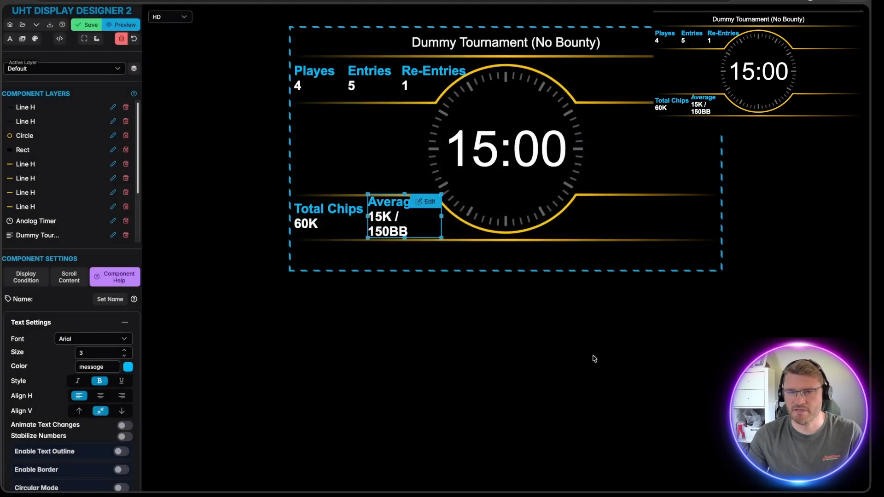
# Step: Widen the Average text box so its value fits on one line, and nudge it slightly away from Total Chips to the right
pyautogui.moveTo(441, 215); pyautogui.dragTo(462, 215)
pyautogui.click(489, 329)
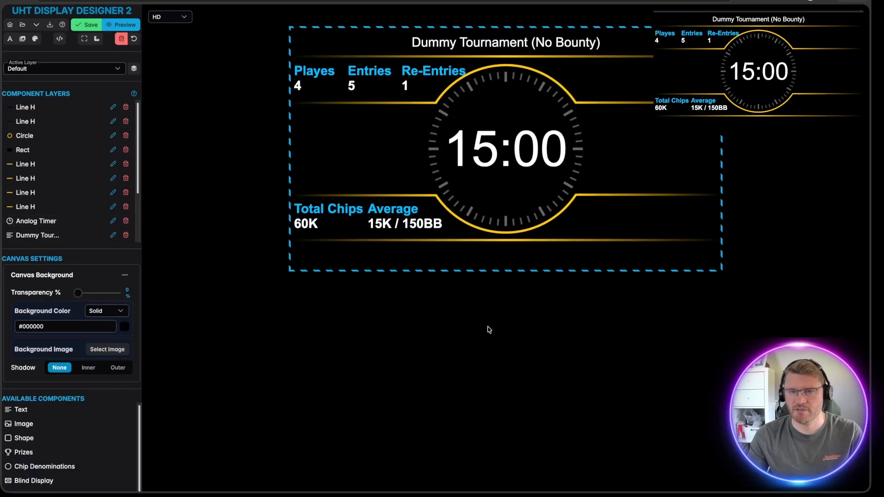
pyautogui.click(408, 222)
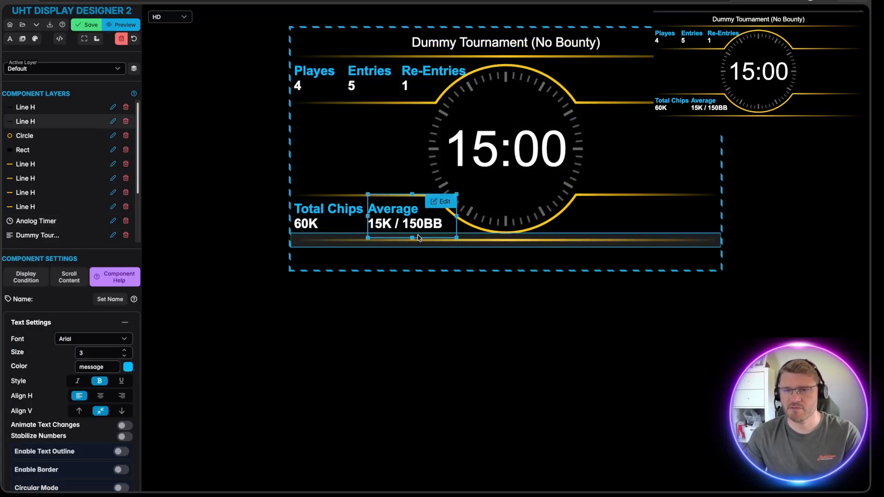
pyautogui.press('Right')
pyautogui.press('Right')
pyautogui.press('Right')
pyautogui.press('Right')
pyautogui.press('Right')
pyautogui.press('Right')
pyautogui.press('Right')
pyautogui.press('Right')
pyautogui.click(499, 372)
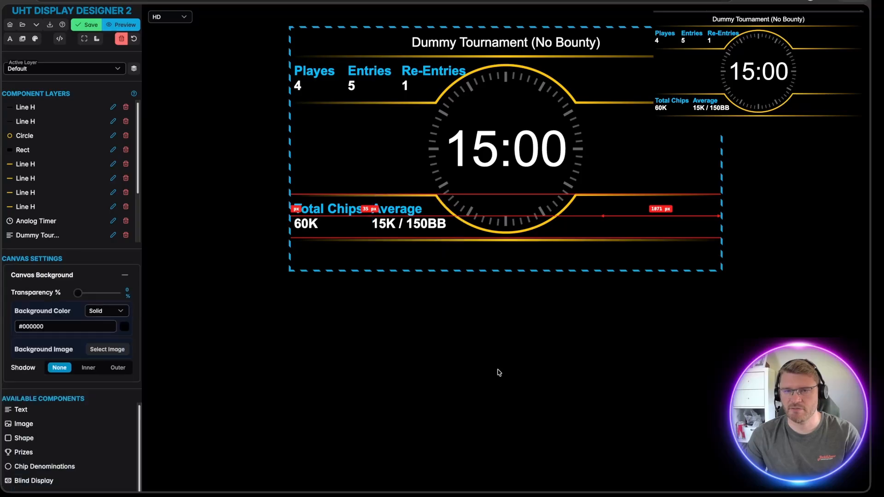
pyautogui.click(344, 182)
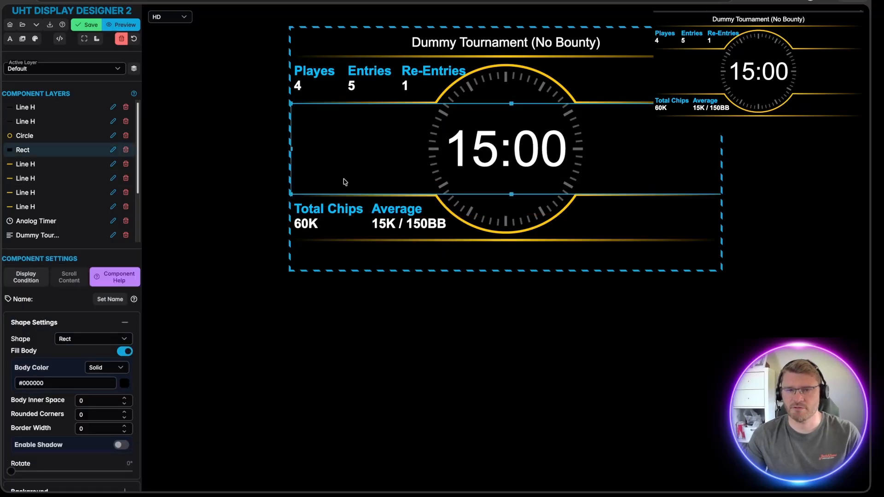
pyautogui.click(401, 351)
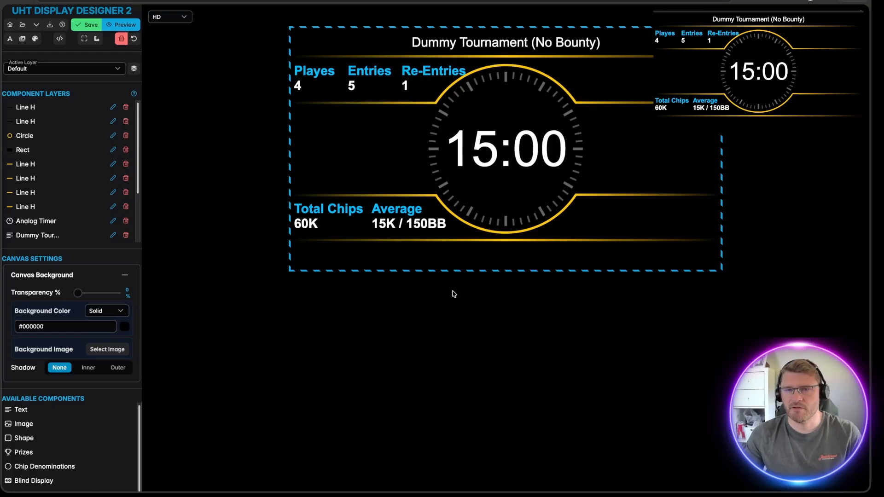
# Step: Duplicate the Playes text component and place the copy in the upper band, to the right of the timer circle
pyautogui.click(308, 81)
pyautogui.rightClick(321, 78)
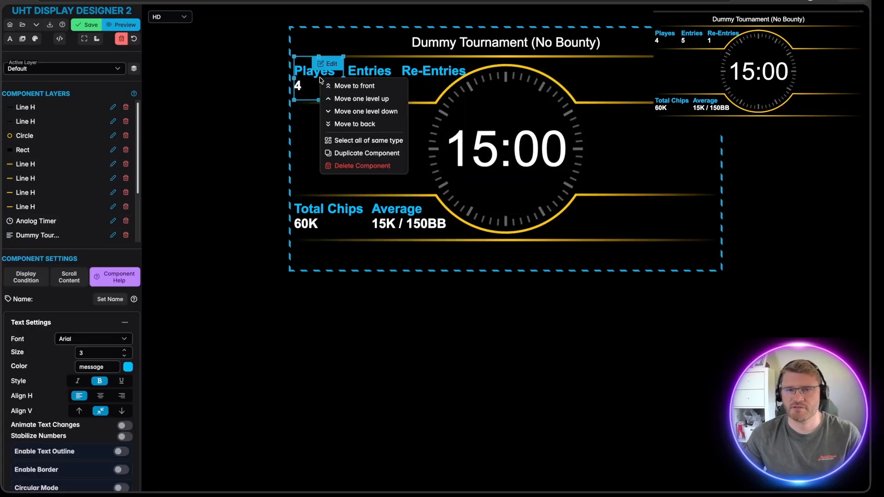
pyautogui.click(367, 152)
pyautogui.moveTo(319, 102); pyautogui.dragTo(600, 87)
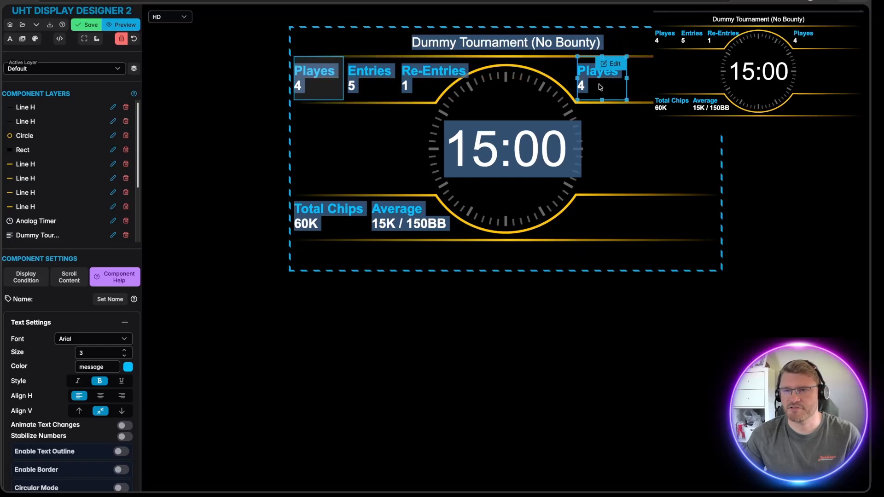
# Step: Change the label of the copied Playes component to "Level {{current.level}}"
pyautogui.click(613, 68)
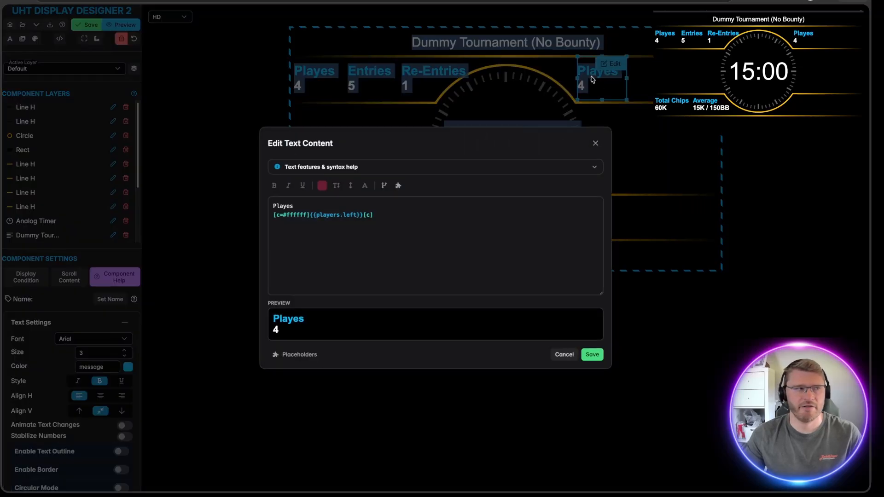
pyautogui.moveTo(328, 205); pyautogui.dragTo(246, 206)
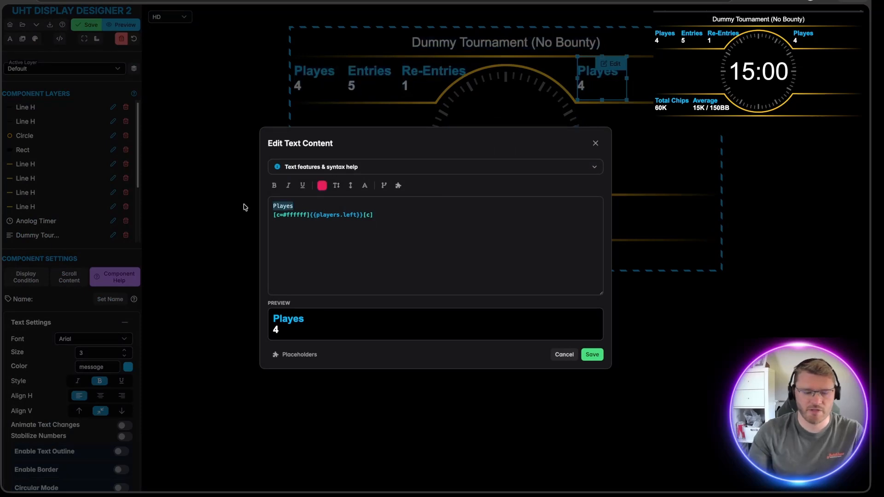
pyautogui.write('L')
pyautogui.write('Level 1^')
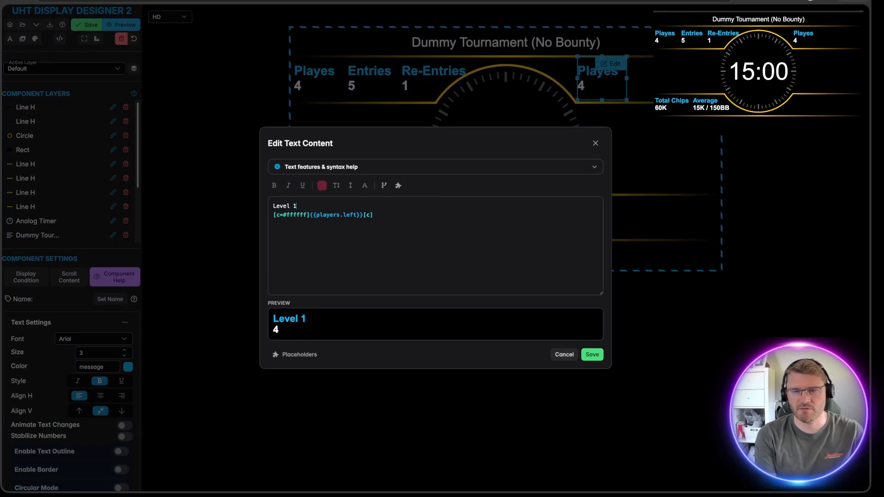
pyautogui.press('BackSpace')
pyautogui.press('BackSpace')
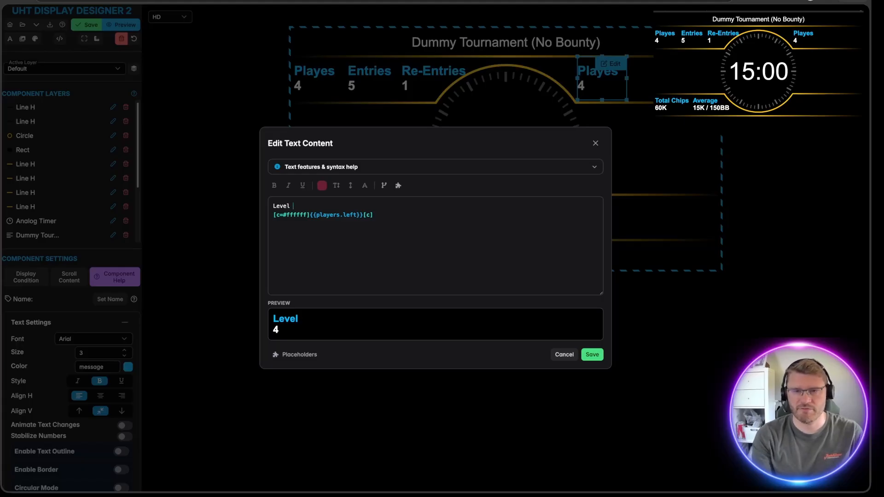
pyautogui.write('{{')
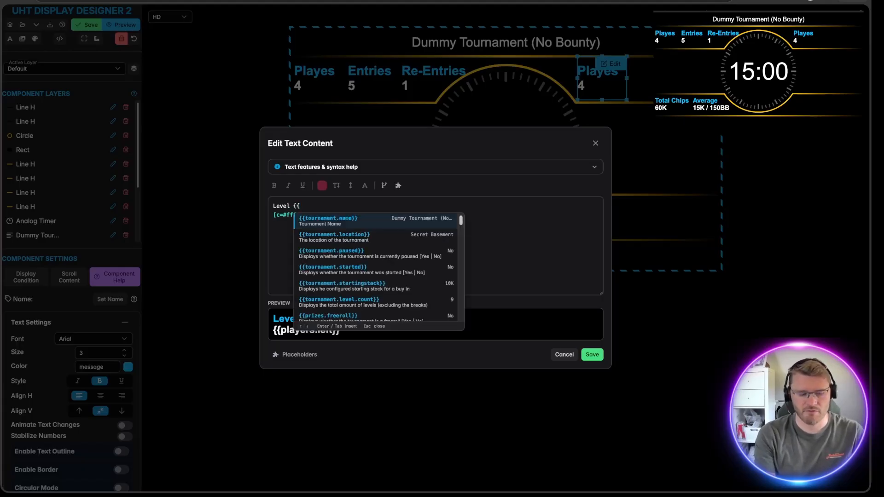
pyautogui.write('current.leve')
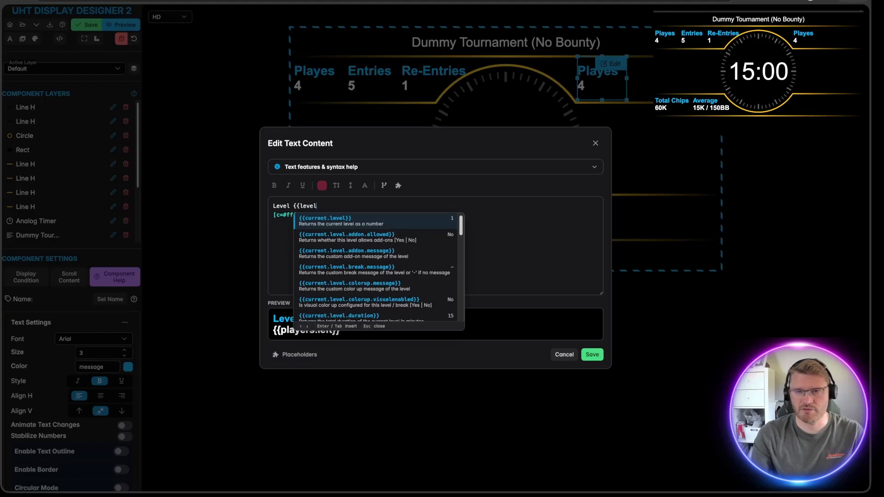
pyautogui.write('l')
pyautogui.press('Return')
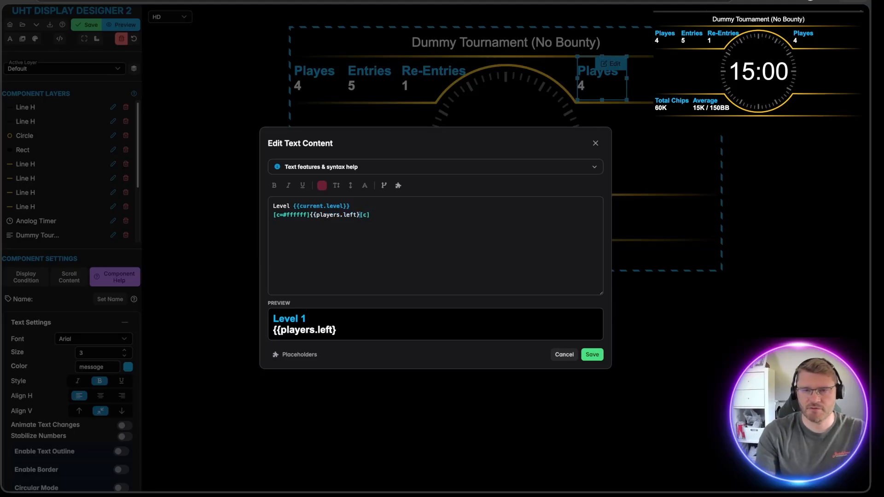
# Step: Replace the players.left placeholder under the Level label with {{current.sb}}
pyautogui.press('BackSpace')
pyautogui.press('BackSpace')
pyautogui.press('BackSpace')
pyautogui.press('BackSpace')
pyautogui.press('BackSpace')
pyautogui.press('BackSpace')
pyautogui.press('BackSpace')
pyautogui.press('BackSpace')
pyautogui.press('BackSpace')
pyautogui.press('BackSpace')
pyautogui.press('BackSpace')
pyautogui.press('BackSpace')
pyautogui.press('BackSpace')
pyautogui.press('BackSpace')
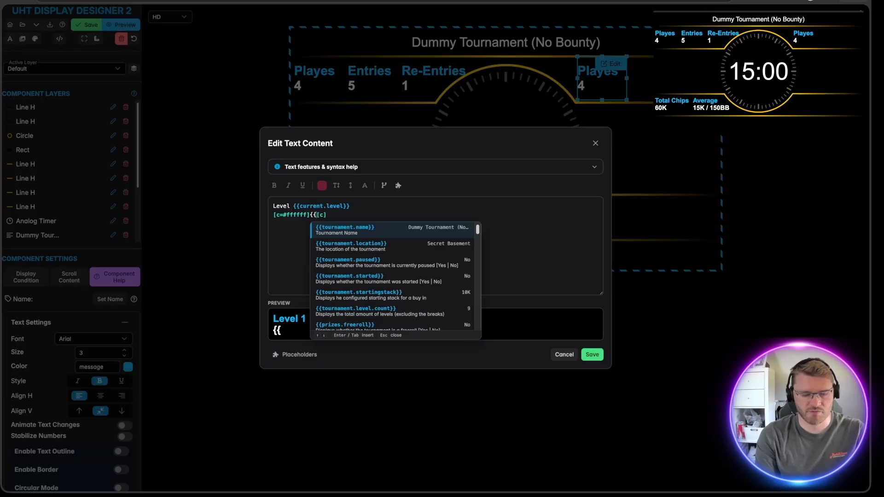
pyautogui.write('sb')
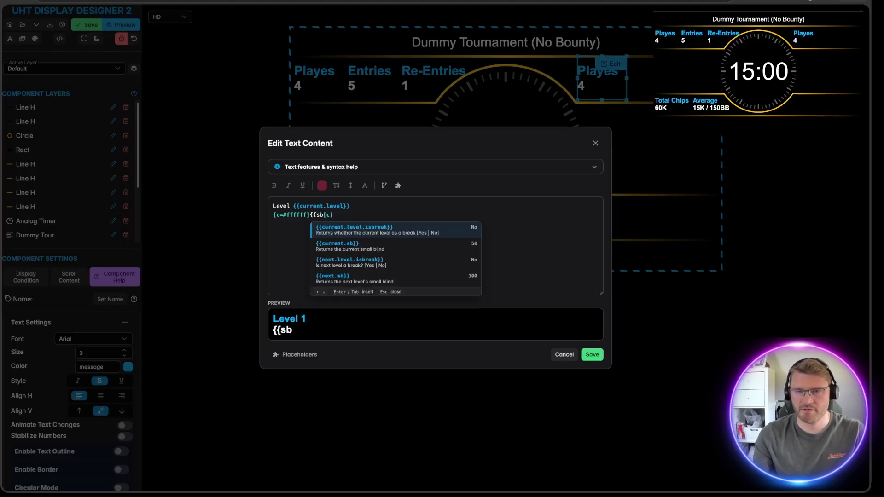
pyautogui.click(342, 248)
# Step: Append " / {{current.bb}} / {{current.an}}" after the small blind placeholder and save the text content
pyautogui.write('/ ')
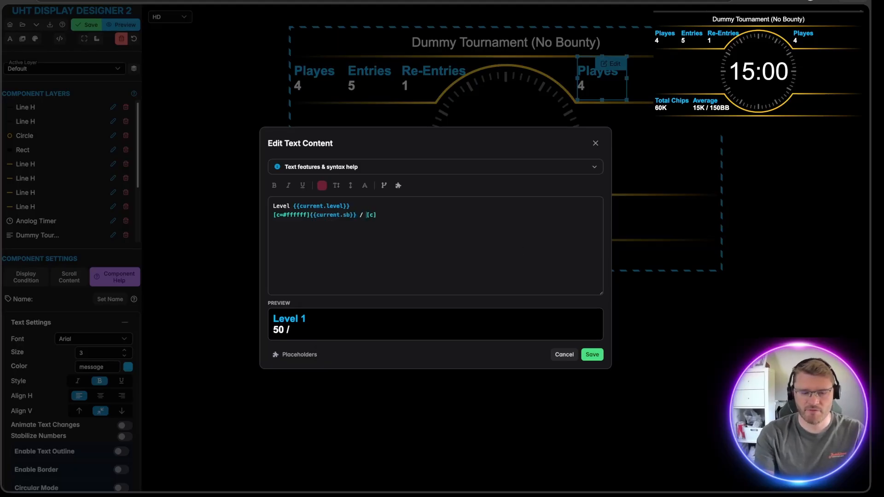
pyautogui.write('{{')
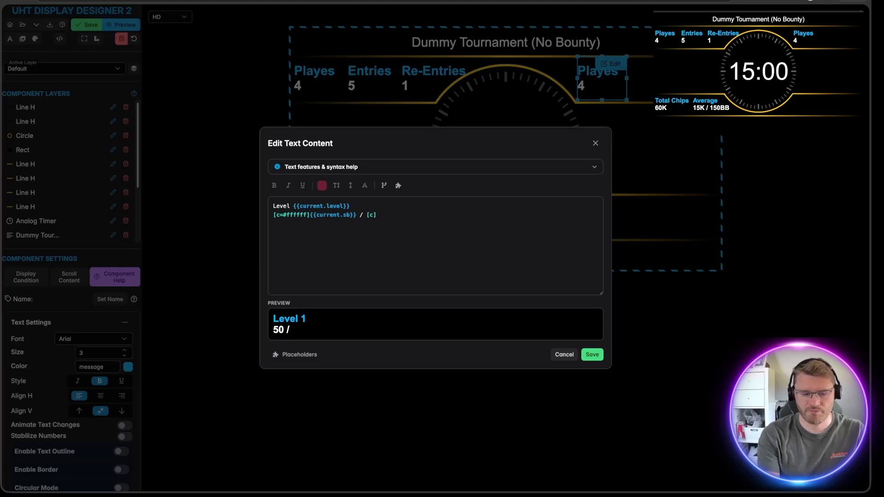
pyautogui.write('bb')
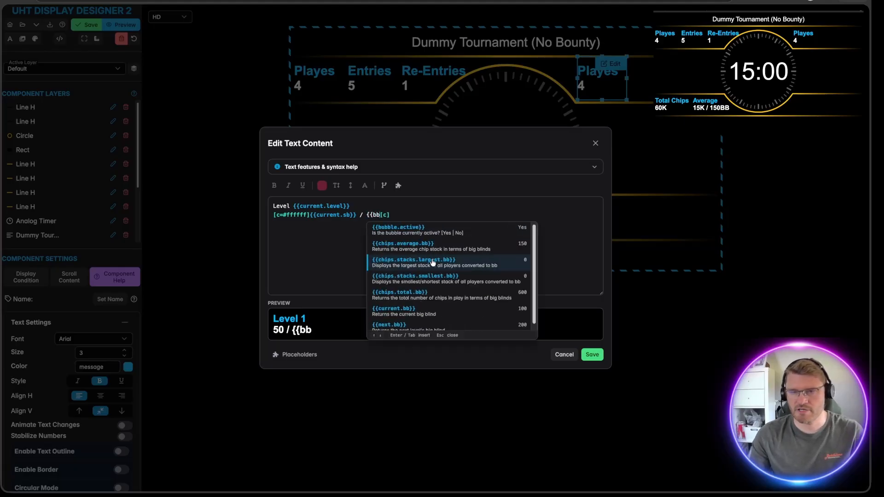
pyautogui.click(418, 306)
pyautogui.write('/ ')
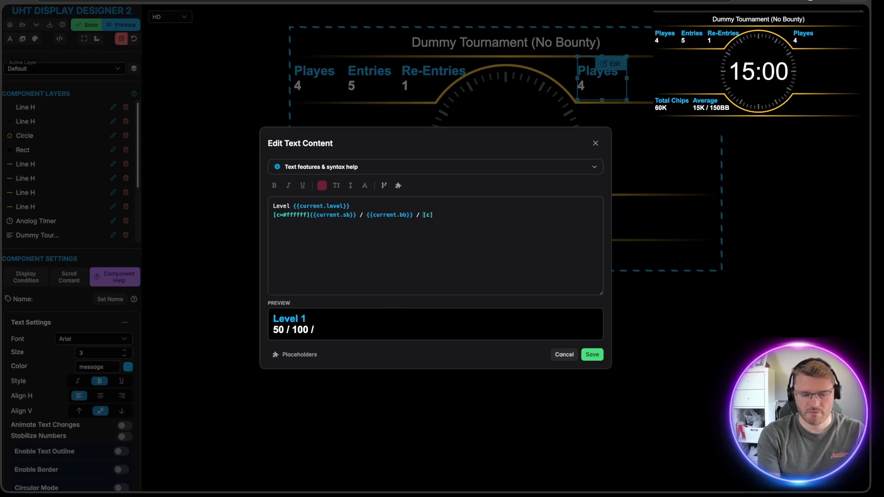
pyautogui.write('{{an')
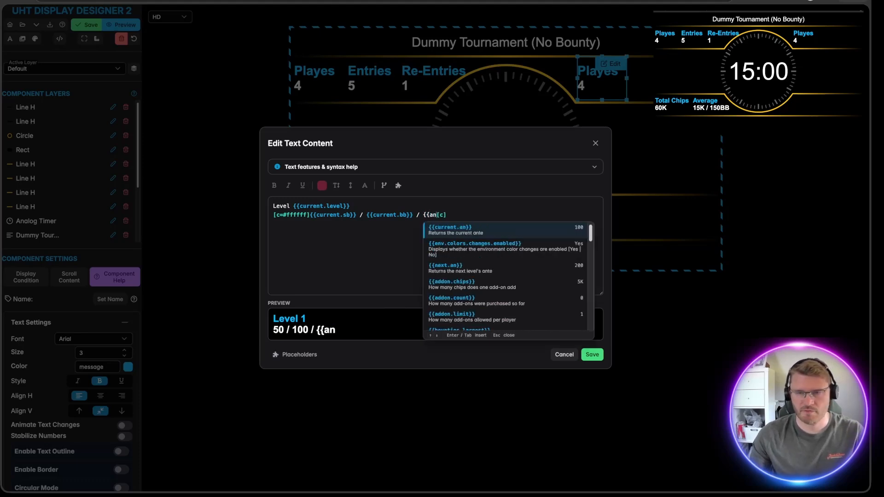
pyautogui.click(477, 231)
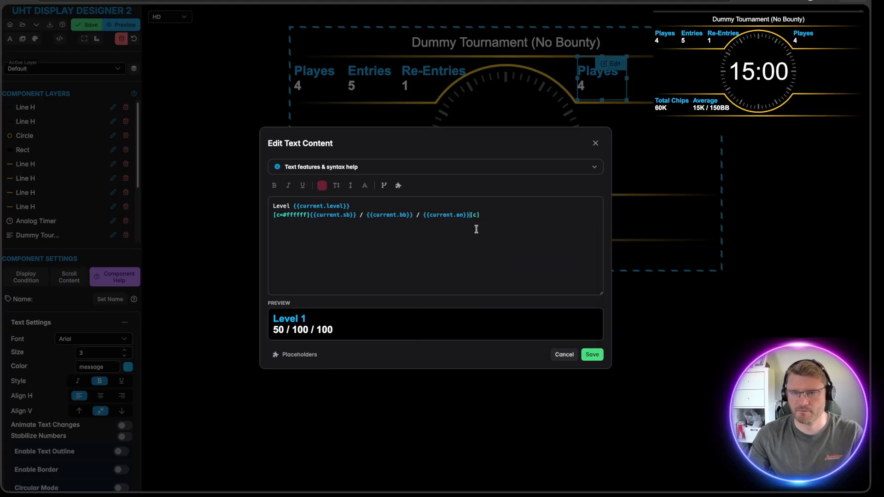
pyautogui.click(591, 355)
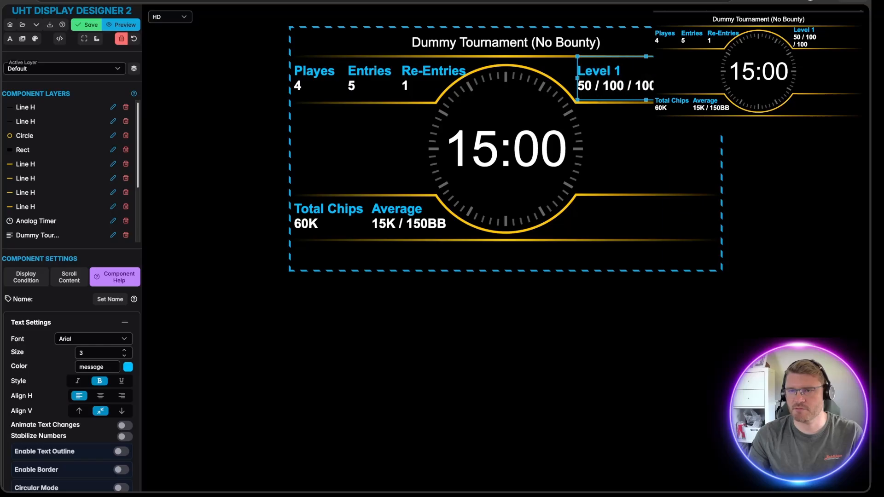
pyautogui.click(659, 391)
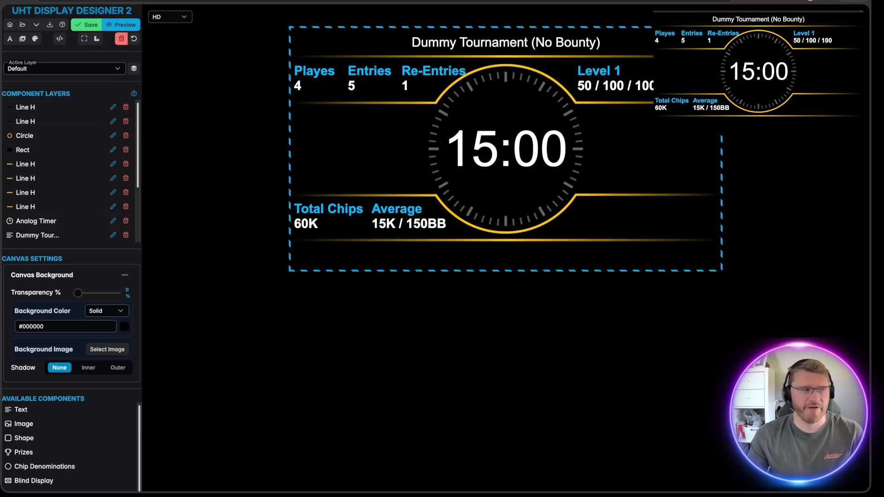
# Step: Duplicate the Level text component and place the copy directly beneath it in the lower band, level with Total Chips
pyautogui.click(608, 79)
pyautogui.rightClick(612, 81)
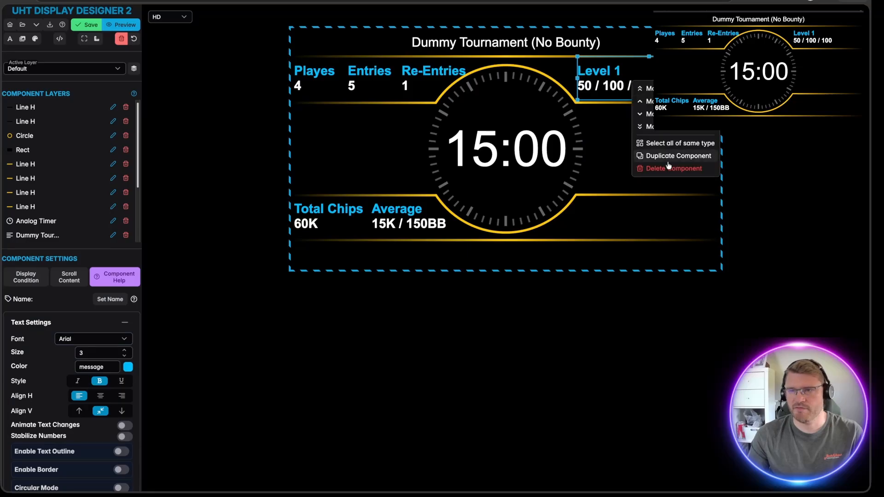
pyautogui.click(644, 158)
pyautogui.moveTo(607, 76); pyautogui.dragTo(605, 210)
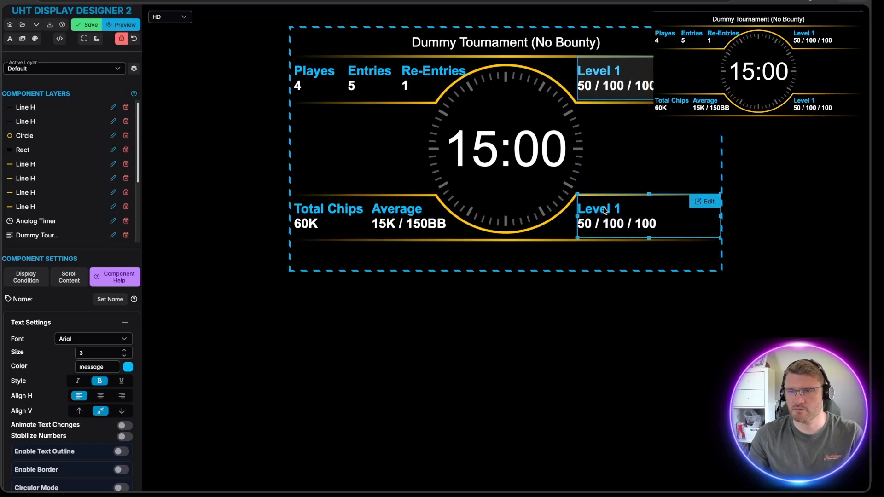
# Step: Change the label of the lower Level copy to "Next Level"
pyautogui.click(704, 201)
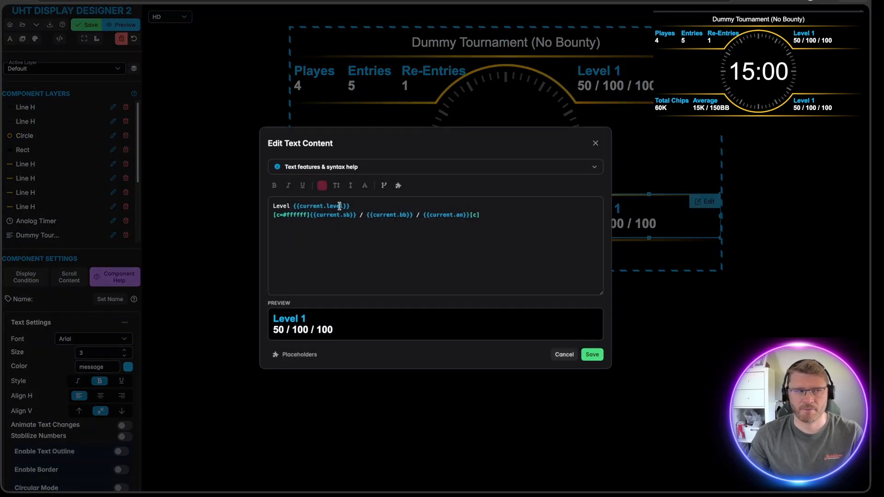
pyautogui.tripleClick(362, 207)
pyautogui.write('N')
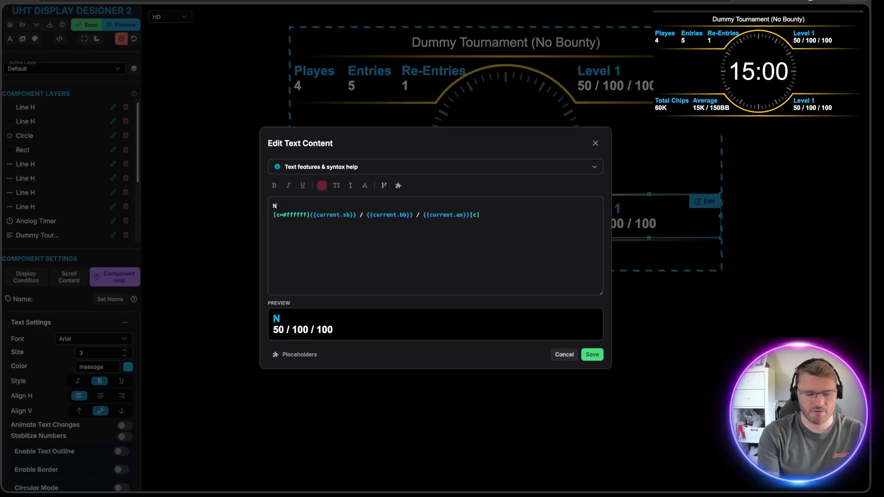
pyautogui.write('ext Level')
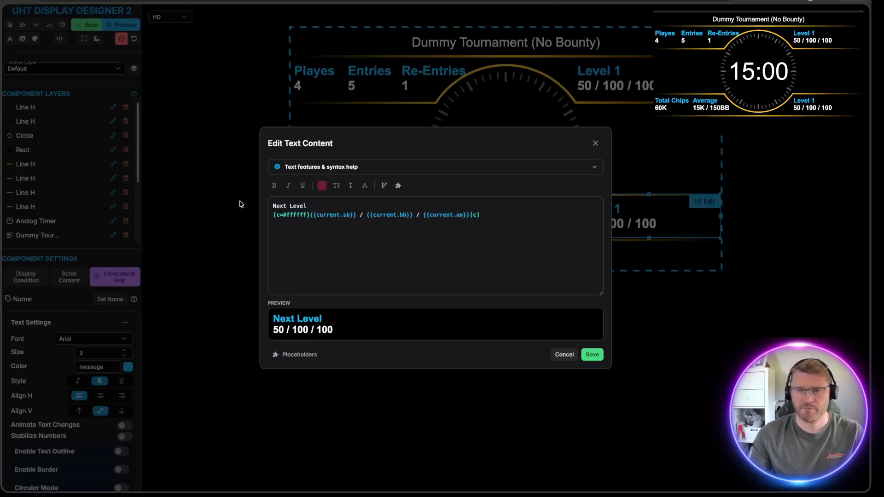
# Step: Change the blind placeholders under Next Level to {{next.sb}} / {{next.bb}} / {{next.an}} and save the text content
pyautogui.doubleClick(325, 214)
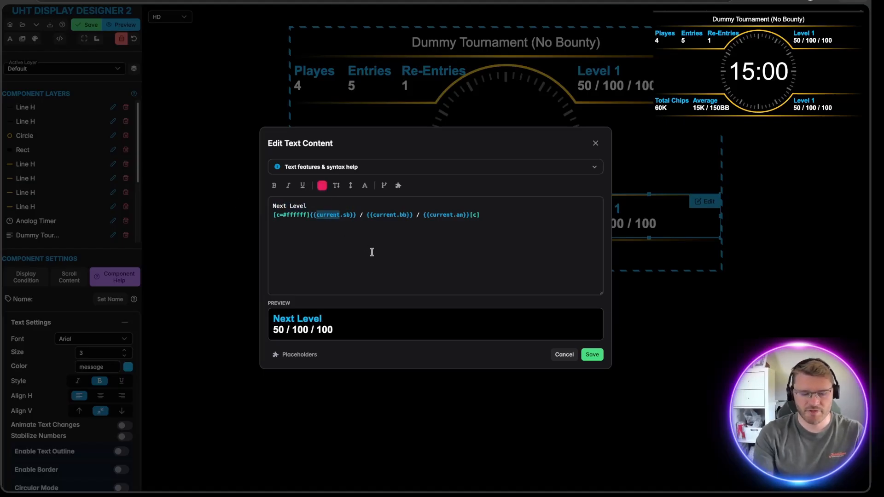
pyautogui.write('next')
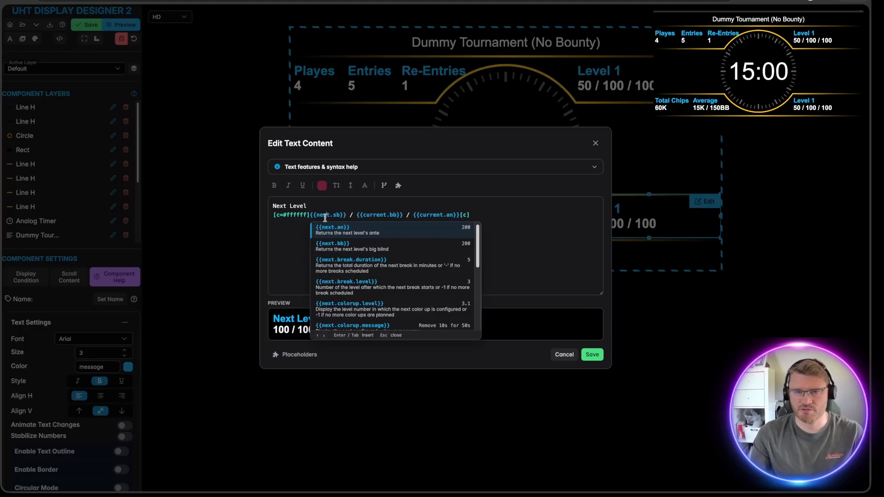
pyautogui.press('Escape')
pyautogui.doubleClick(373, 215)
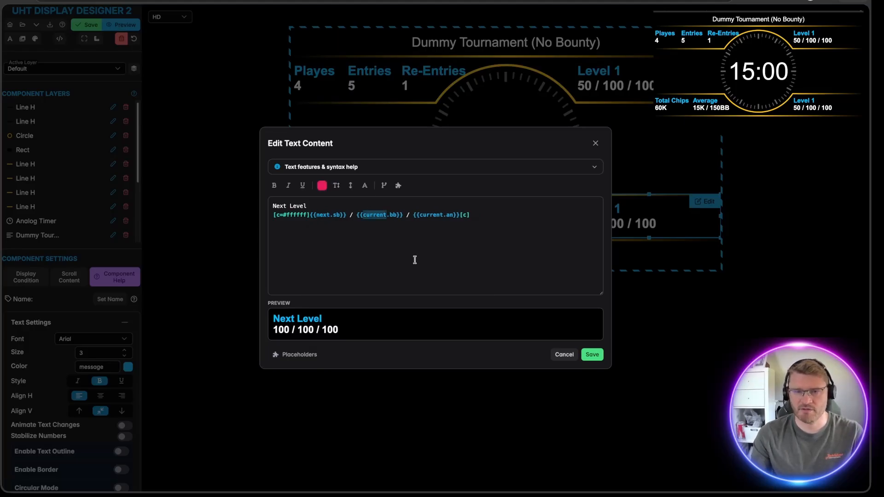
pyautogui.write('next')
pyautogui.doubleClick(420, 214)
pyautogui.write('next')
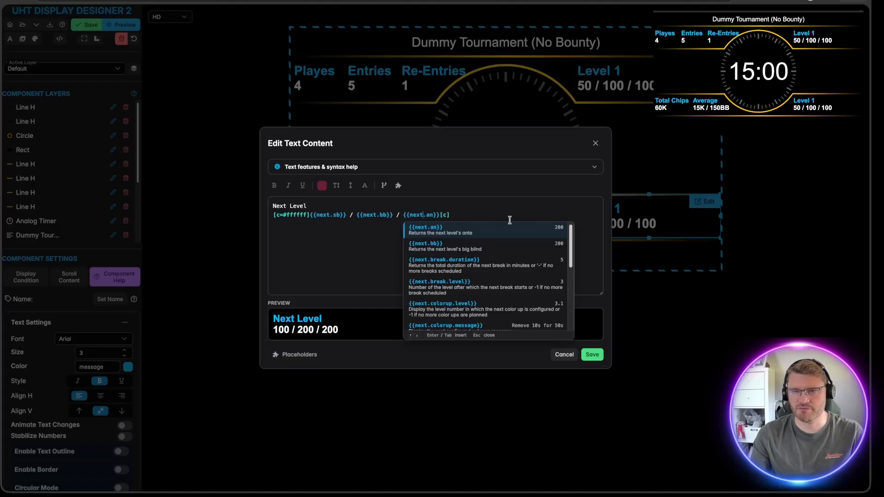
pyautogui.click(501, 217)
pyautogui.click(591, 354)
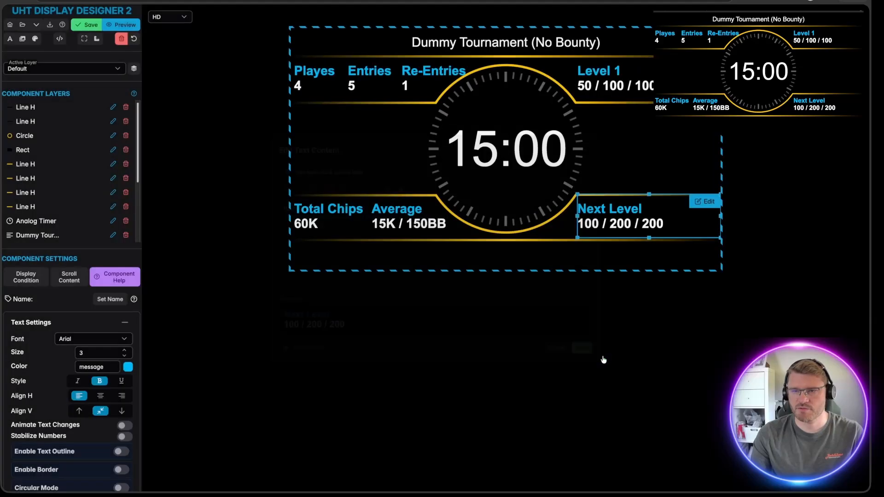
pyautogui.click(638, 368)
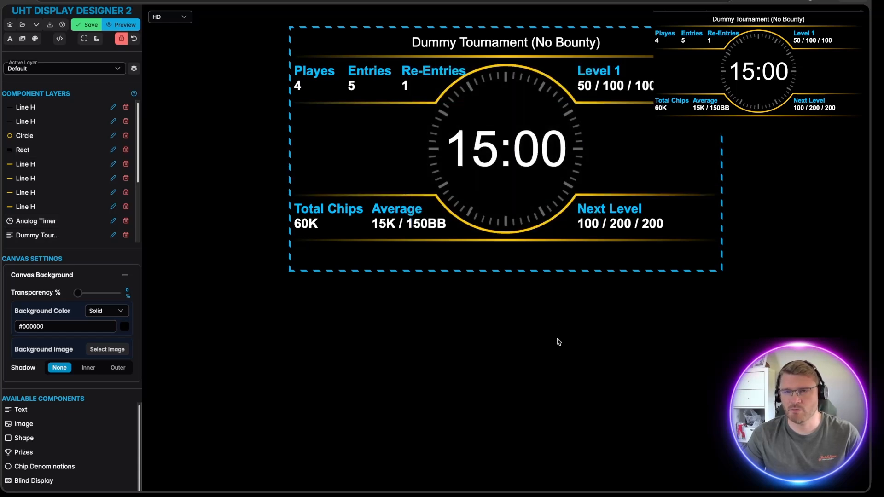
# Step: Duplicate the Entries text component and place the copy inside the timer circle, below the 15:00 countdown
pyautogui.rightClick(367, 78)
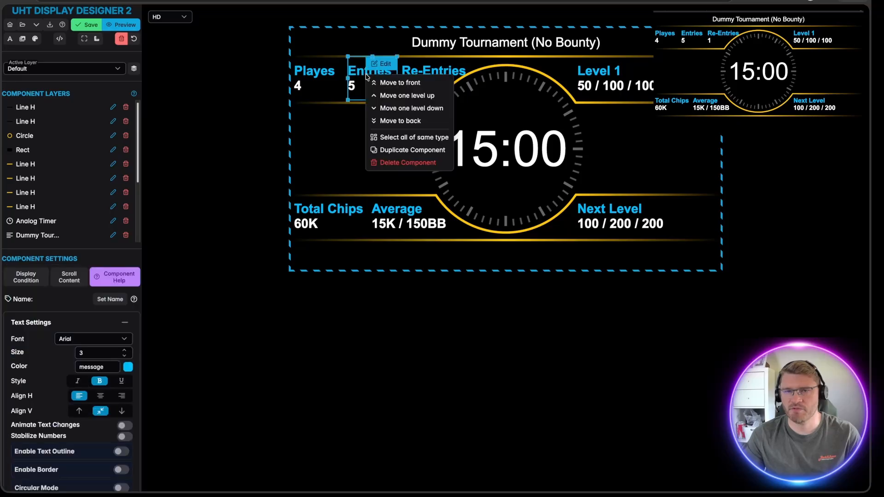
pyautogui.click(406, 150)
pyautogui.moveTo(358, 79); pyautogui.dragTo(497, 187)
pyautogui.rightClick(511, 191)
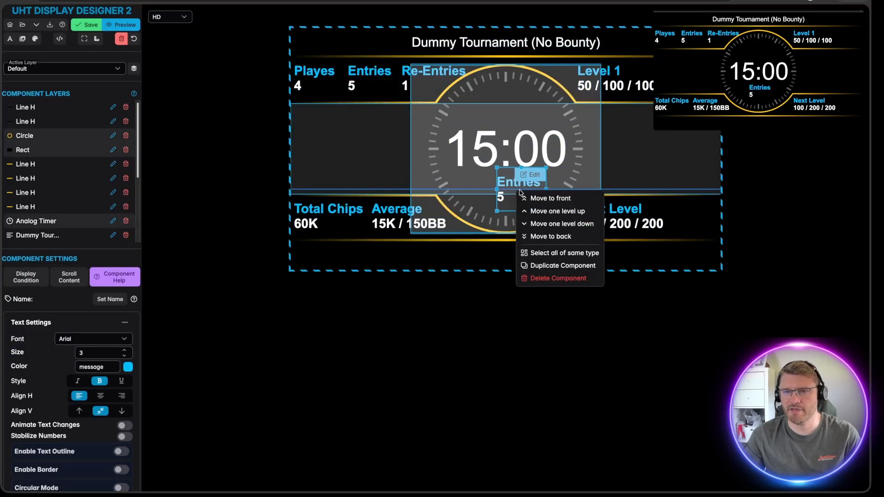
# Step: Widen the text box of the Entries copy in the timer circle and center its text horizontally
pyautogui.click(532, 188)
pyautogui.moveTo(530, 188); pyautogui.dragTo(513, 182)
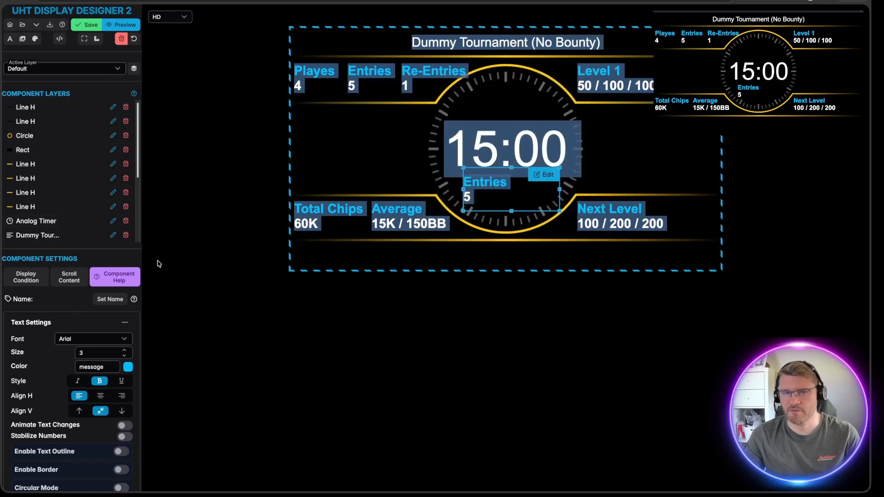
pyautogui.click(100, 396)
pyautogui.click(515, 253)
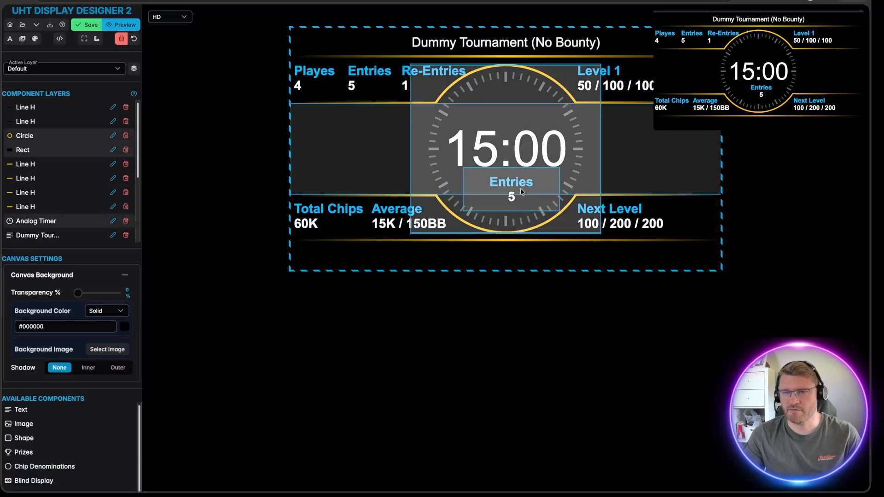
# Step: Change the label of the Entries copy inside the timer circle to "Next Break"
pyautogui.rightClick(526, 196)
pyautogui.click(550, 211)
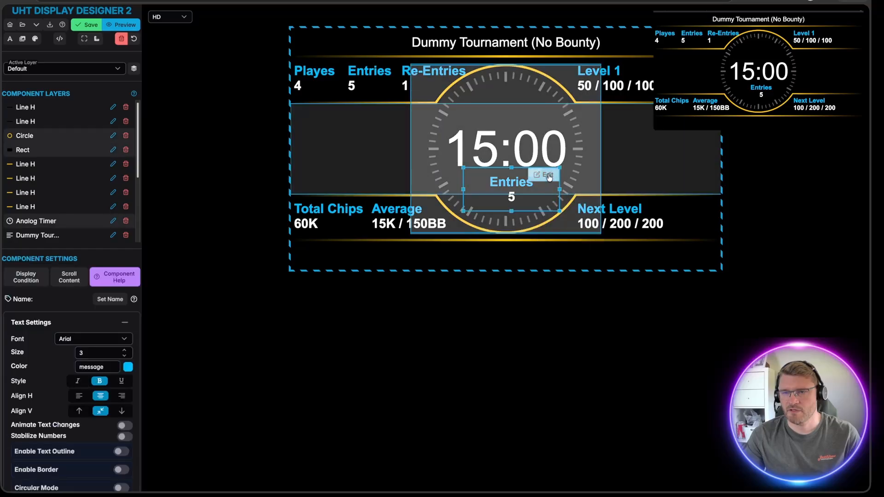
pyautogui.doubleClick(534, 177)
pyautogui.moveTo(309, 208); pyautogui.dragTo(273, 207)
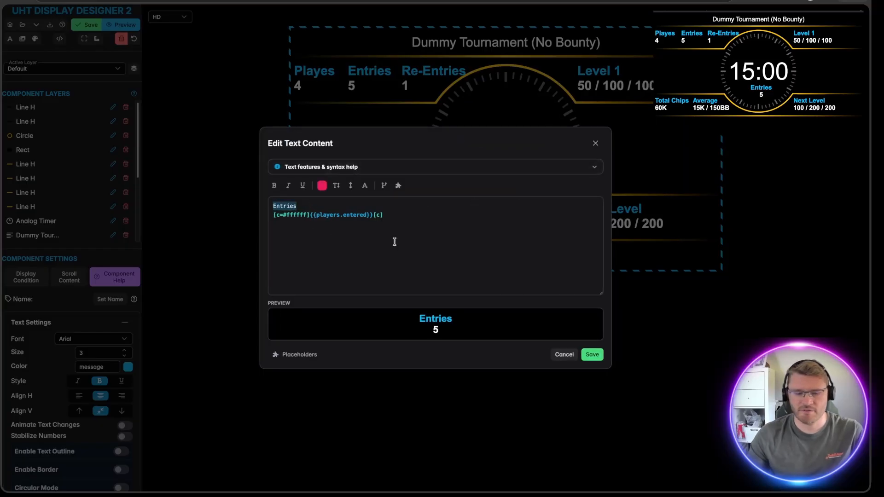
pyautogui.write('Next Break')
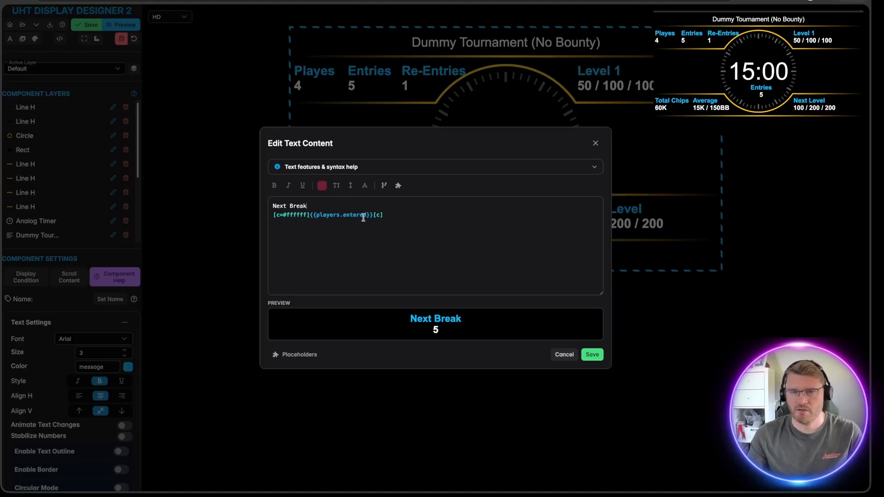
# Step: Replace the players.entered placeholder under Next Break with {{timer.break.$FORMAT:short}} and save the text content
pyautogui.moveTo(369, 215); pyautogui.dragTo(377, 215)
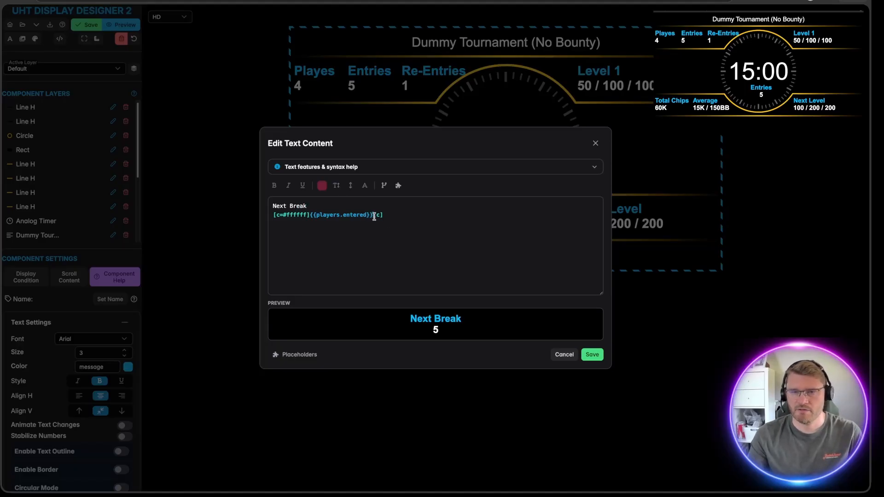
pyautogui.press('BackSpace')
pyautogui.press('BackSpace')
pyautogui.press('BackSpace')
pyautogui.press('BackSpace')
pyautogui.press('BackSpace')
pyautogui.press('BackSpace')
pyautogui.press('BackSpace')
pyautogui.press('BackSpace')
pyautogui.press('BackSpace')
pyautogui.press('BackSpace')
pyautogui.press('BackSpace')
pyautogui.press('BackSpace')
pyautogui.press('BackSpace')
pyautogui.press('BackSpace')
pyautogui.press('BackSpace')
pyautogui.press('BackSpace')
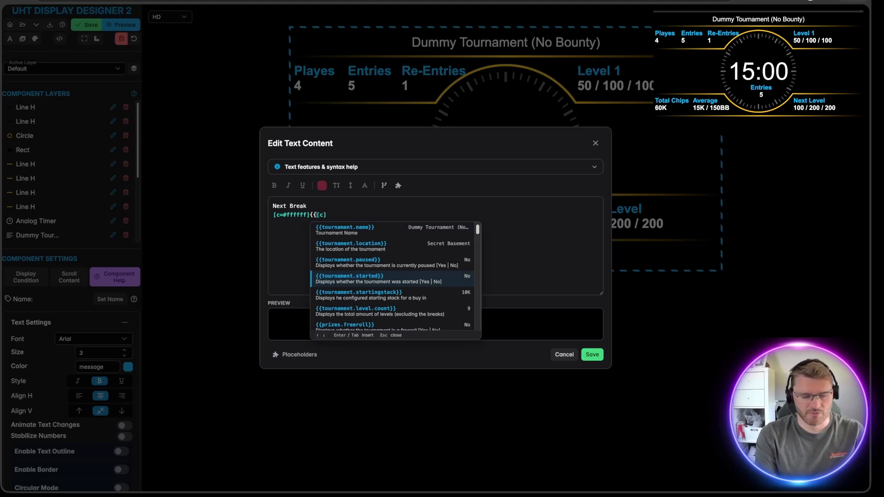
pyautogui.write('timer')
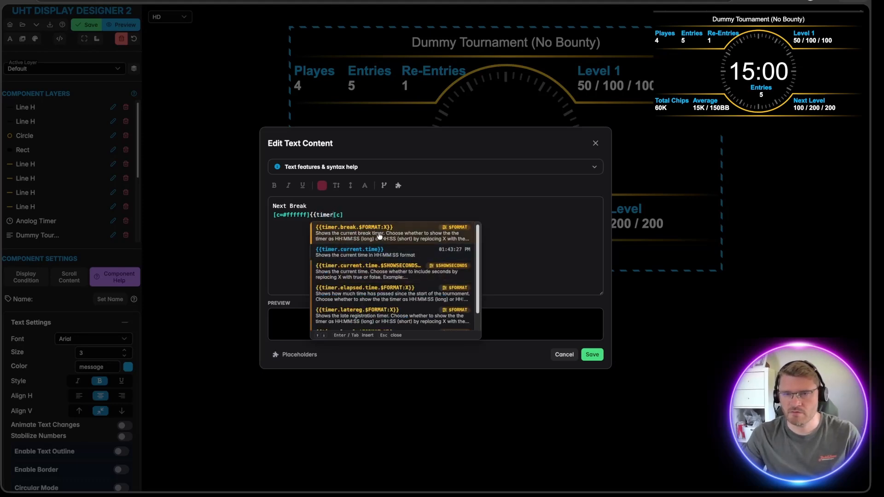
pyautogui.click(355, 234)
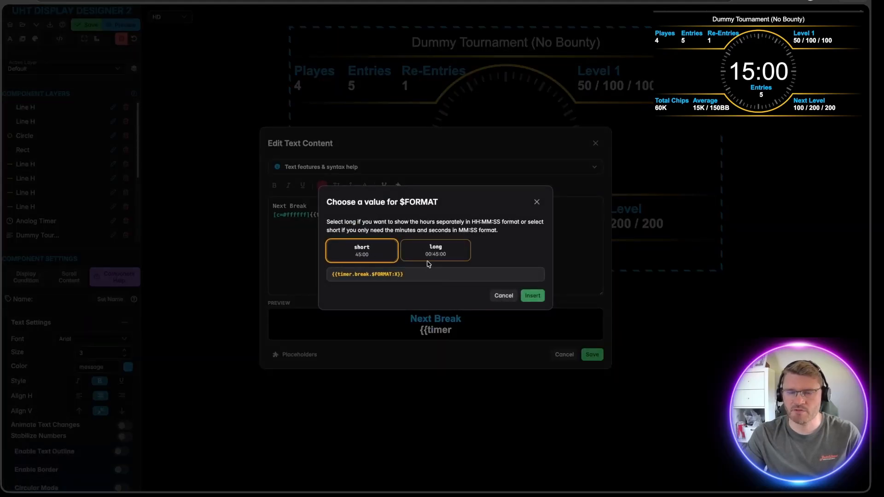
pyautogui.click(364, 258)
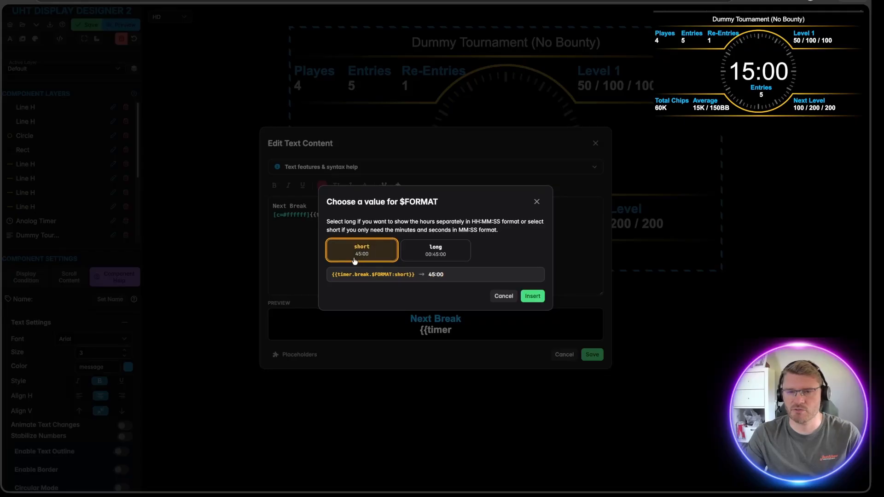
pyautogui.click(529, 296)
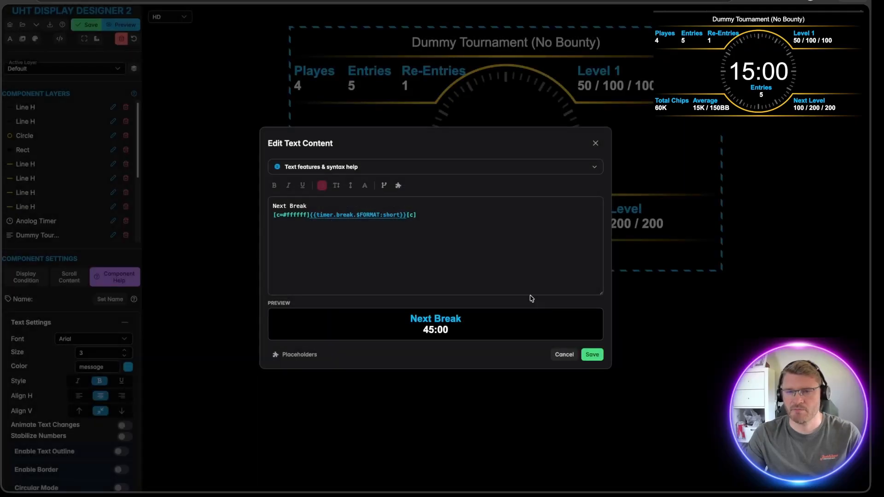
pyautogui.click(592, 354)
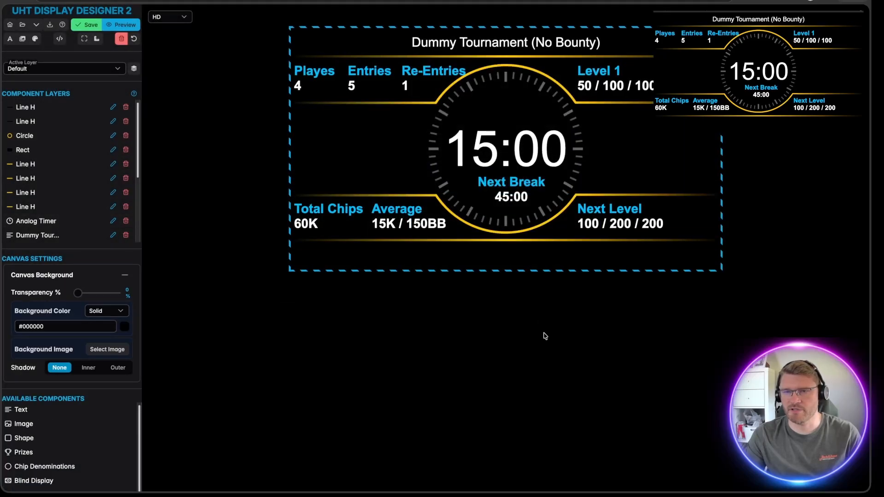
# Step: Center the Next Break text in the timer circle and place a duplicate of it above the 15:00 countdown
pyautogui.moveTo(506, 188); pyautogui.dragTo(501, 190)
pyautogui.click(499, 339)
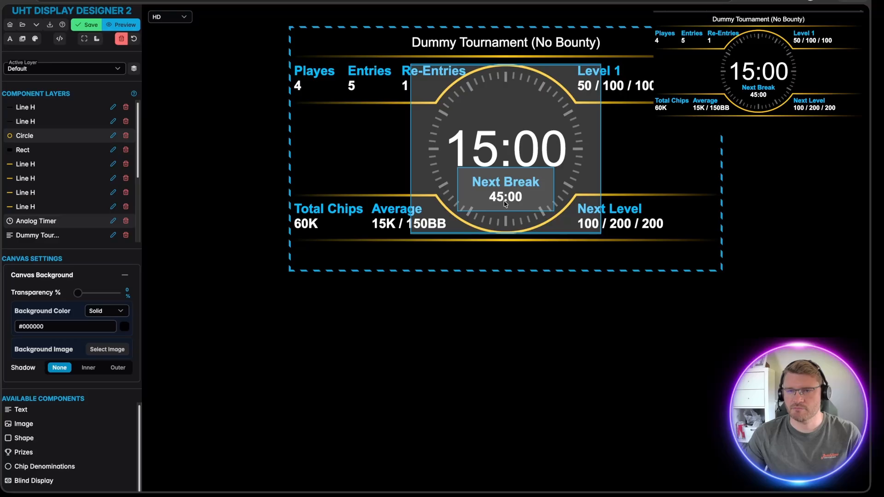
pyautogui.rightClick(513, 198)
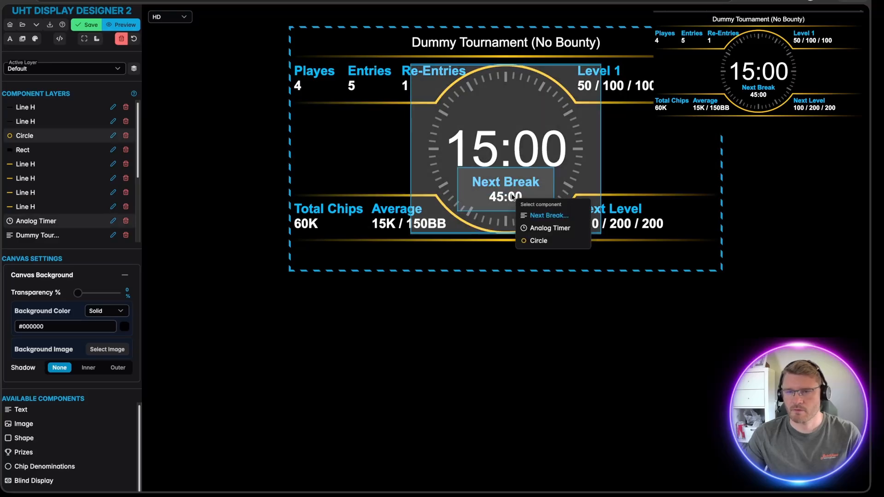
pyautogui.click(534, 214)
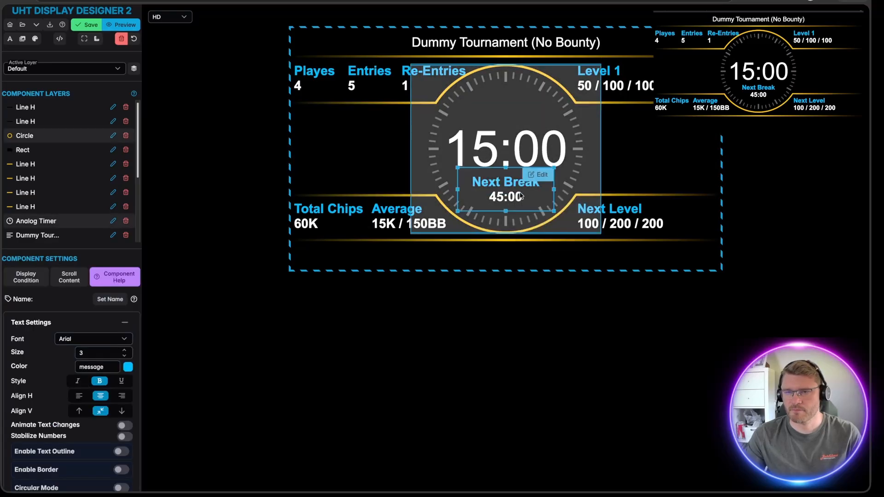
pyautogui.rightClick(509, 185)
pyautogui.click(535, 266)
pyautogui.moveTo(506, 189); pyautogui.dragTo(509, 120)
# Step: Replace the content of the Next Break copy above the countdown with "Level {{current.level}}" and reduce the height of its text box
pyautogui.click(537, 101)
pyautogui.click(428, 222)
pyautogui.hotkey('ctrl', 'a')
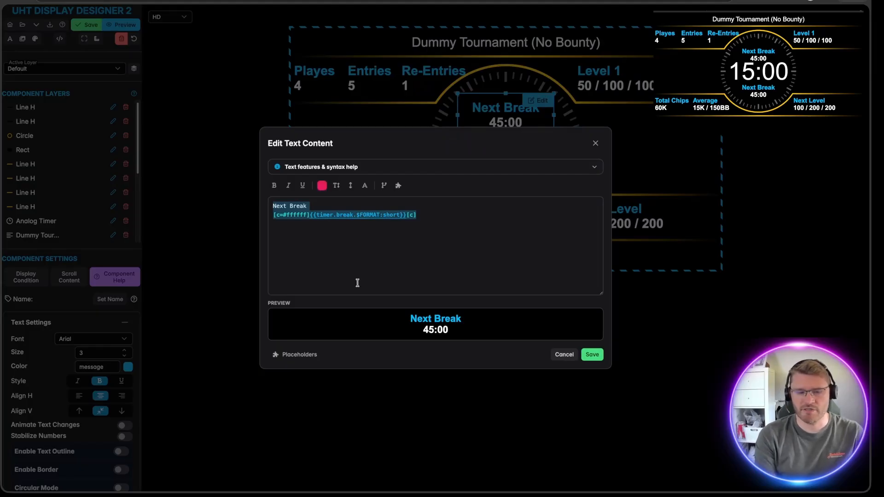
pyautogui.write('Level')
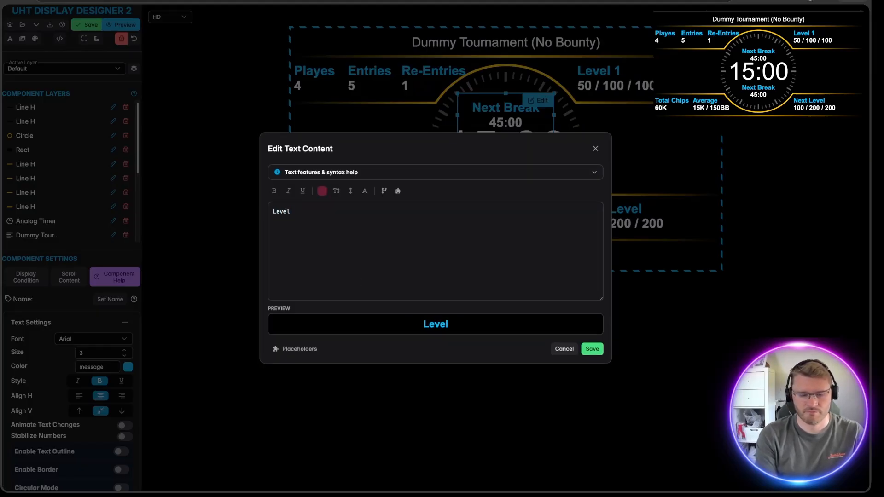
pyautogui.write(' {{')
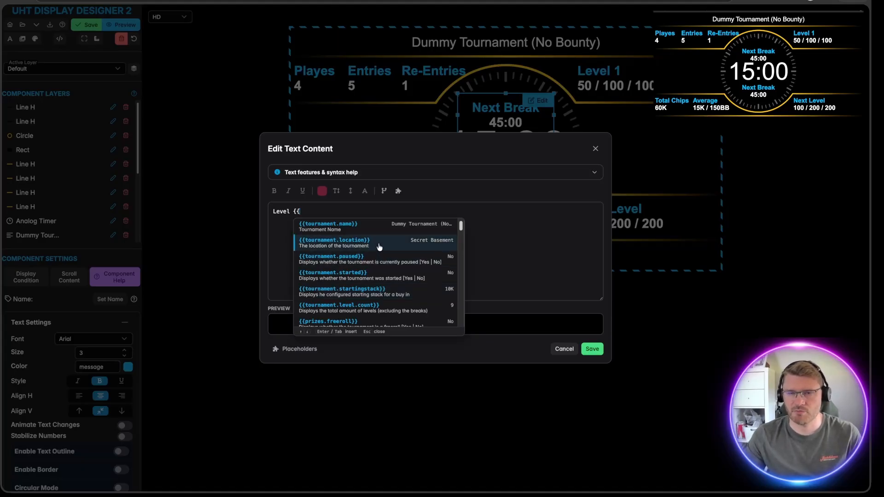
pyautogui.write('curre')
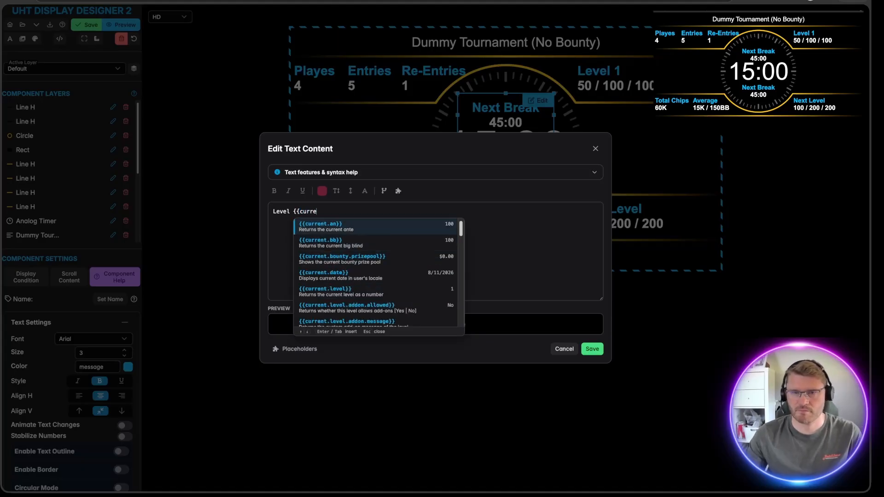
pyautogui.click(344, 294)
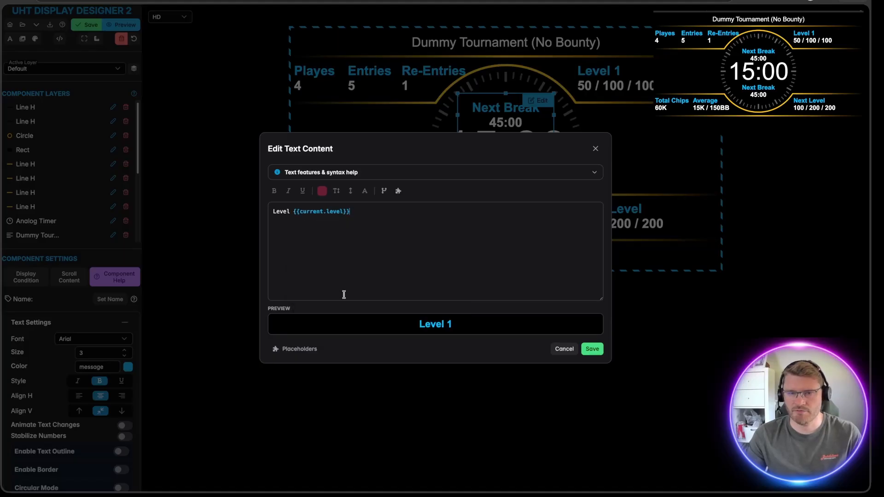
pyautogui.click(591, 349)
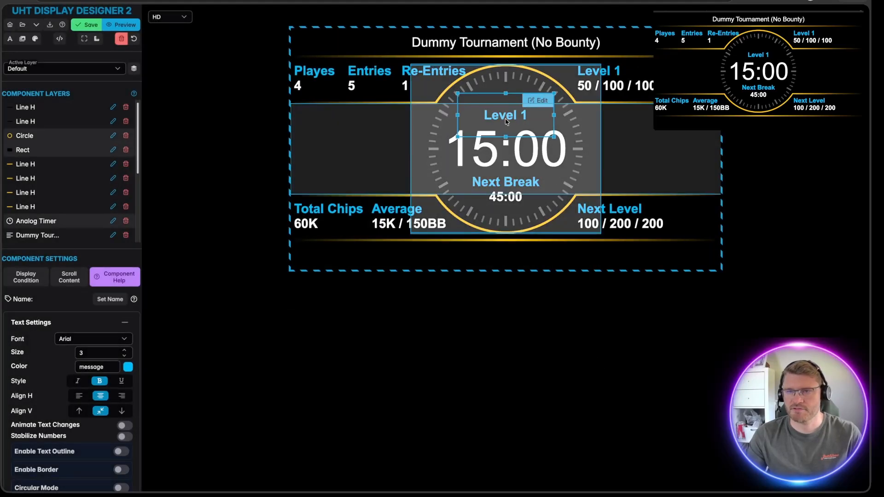
pyautogui.moveTo(504, 95); pyautogui.dragTo(503, 117)
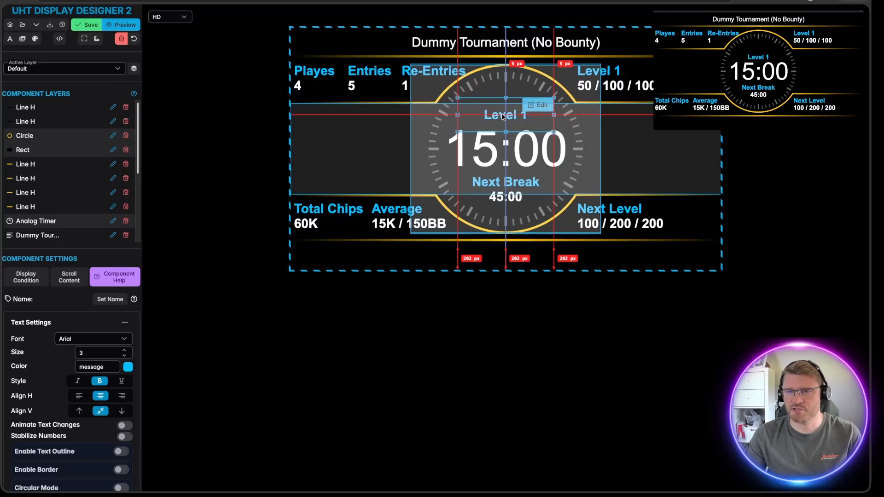
pyautogui.click(523, 382)
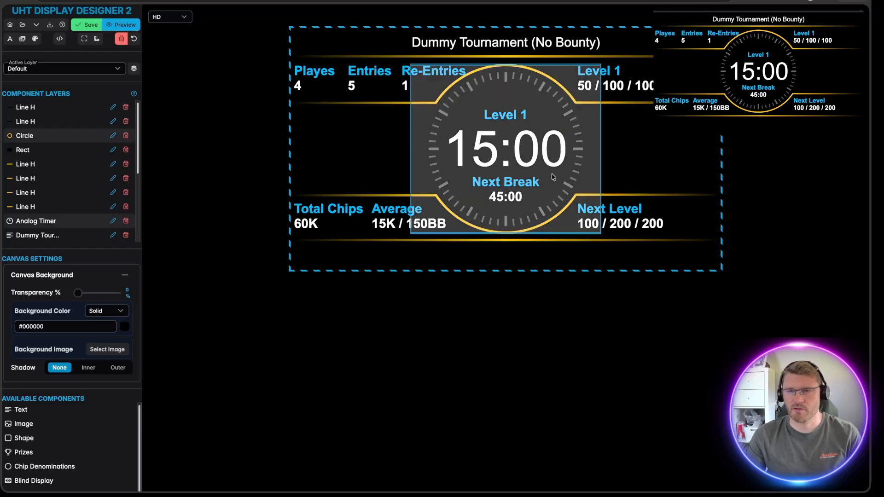
# Step: Duplicate the tournament name text and place the copy below the lowest gold line of the display
pyautogui.click(502, 45)
pyautogui.rightClick(513, 50)
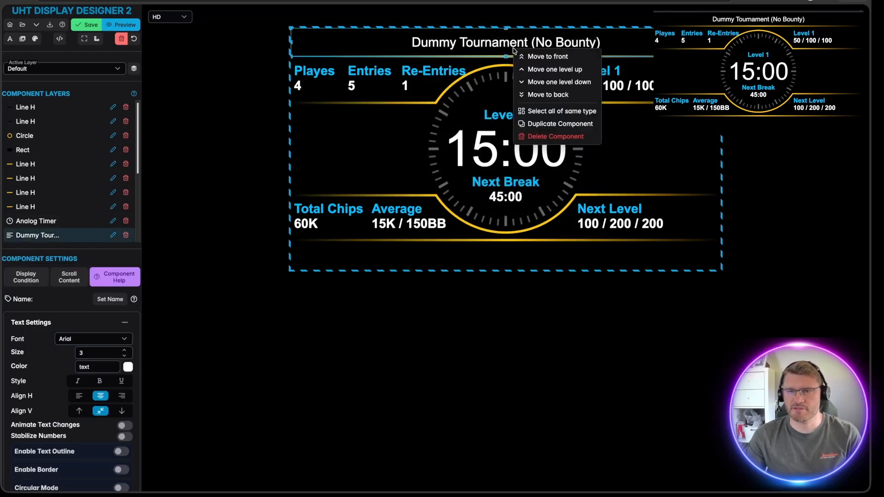
pyautogui.click(542, 131)
pyautogui.moveTo(477, 42); pyautogui.dragTo(487, 256)
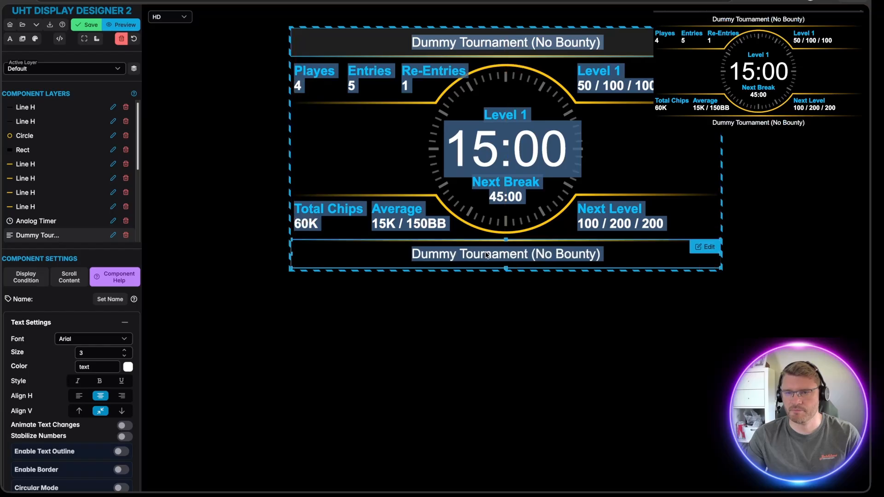
# Step: Replace the {{tournament.name}} placeholder in the lower title copy with the text "Re-Entry closing in"
pyautogui.click(680, 247)
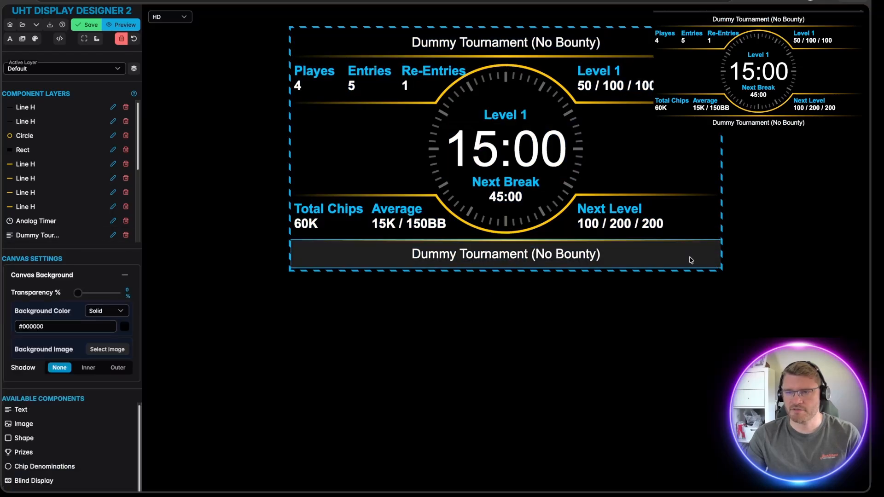
pyautogui.click(691, 260)
pyautogui.click(704, 247)
pyautogui.moveTo(375, 216); pyautogui.dragTo(209, 212)
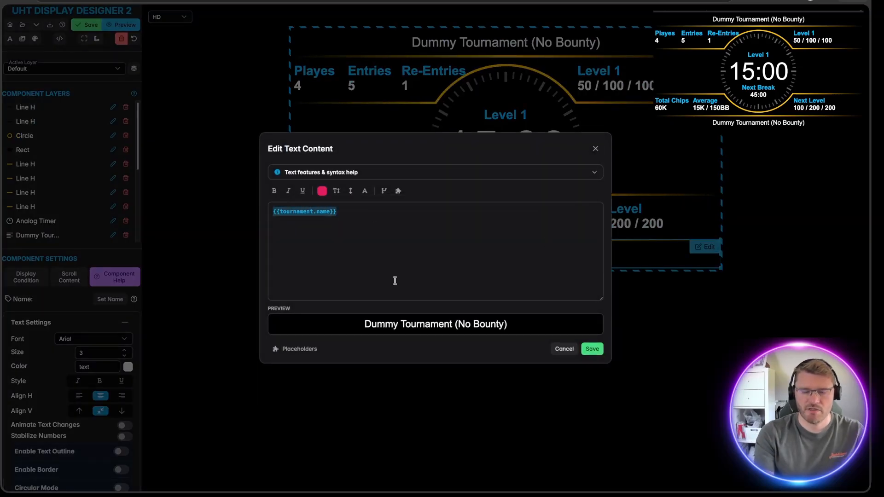
pyautogui.press('BackSpace')
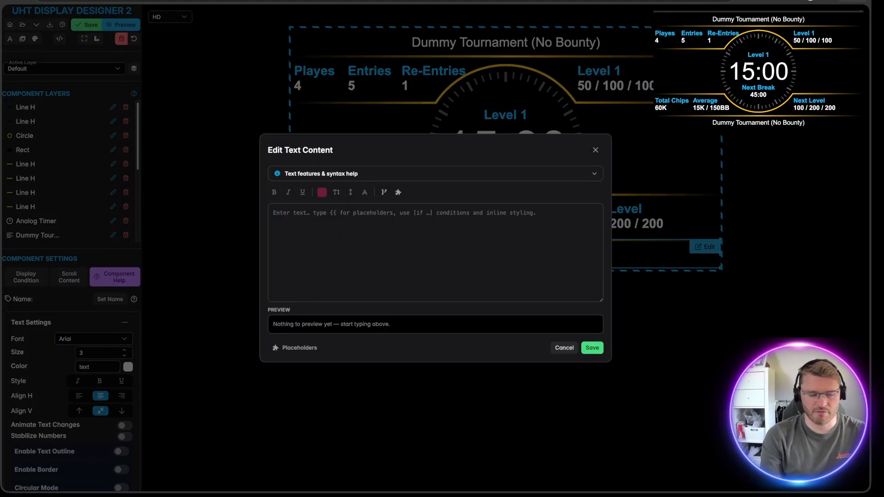
pyautogui.write('Re-Entry')
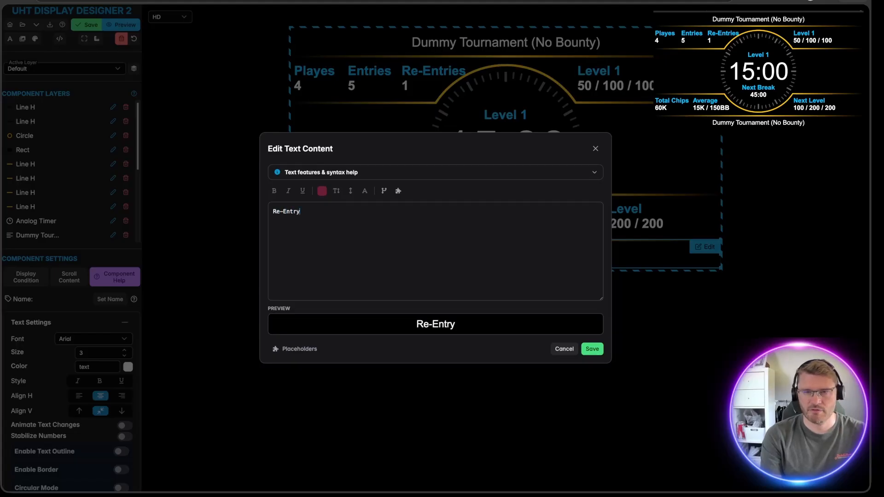
pyautogui.write(' closing!')
pyautogui.press('BackSpace')
pyautogui.press('BackSpace')
pyautogui.press('BackSpace')
pyautogui.write('ng')
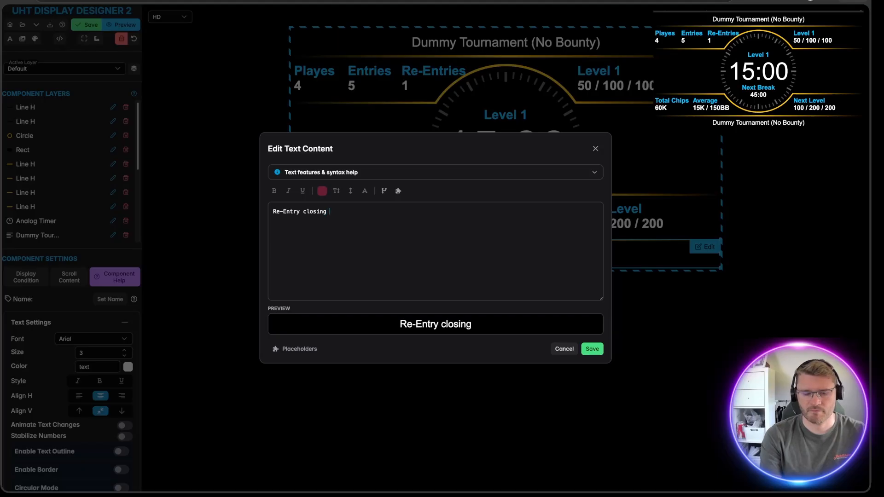
pyautogui.write(' in {{')
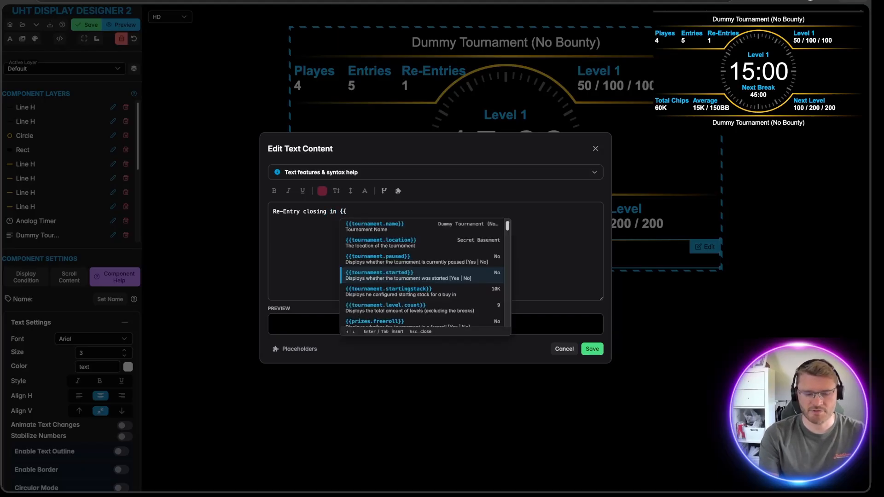
# Step: Add the late registration placeholder {{timer.latereg.$FORMAT:long}} after "Re-Entry closing in" and save the text content
pyautogui.write('timer')
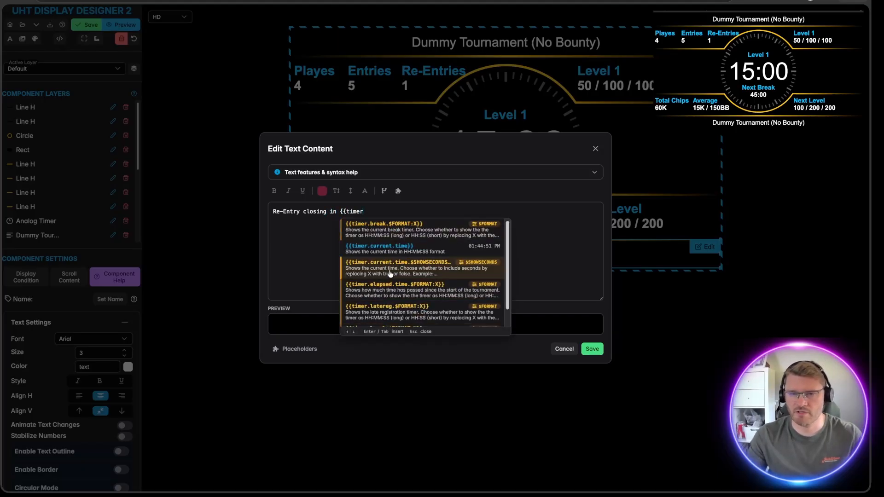
pyautogui.scroll(-1, 389, 275)
pyautogui.click(389, 298)
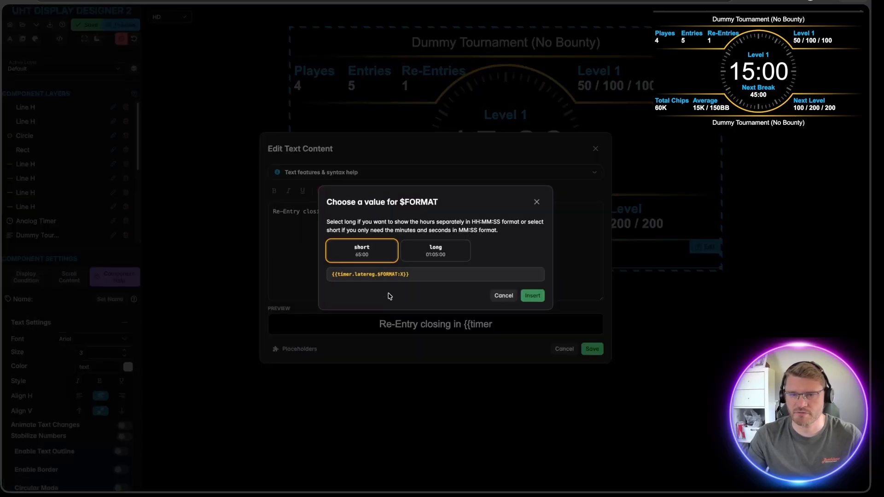
pyautogui.click(436, 255)
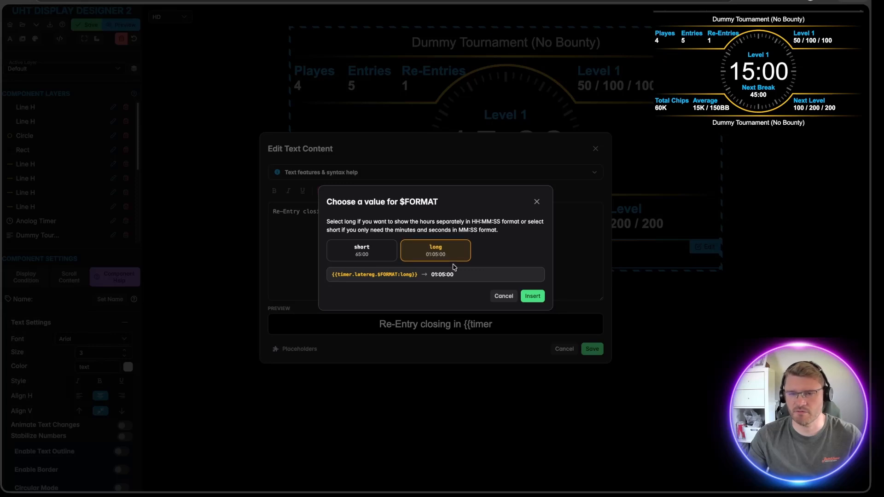
pyautogui.click(532, 296)
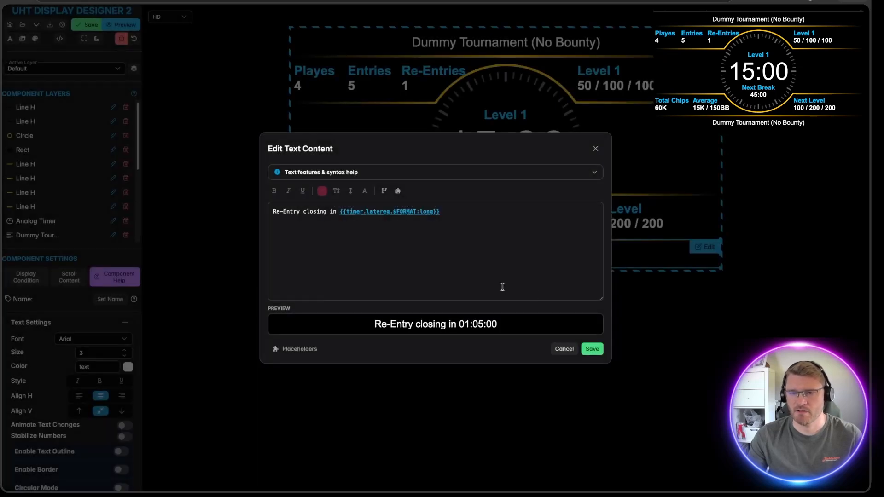
pyautogui.click(592, 348)
pyautogui.click(615, 380)
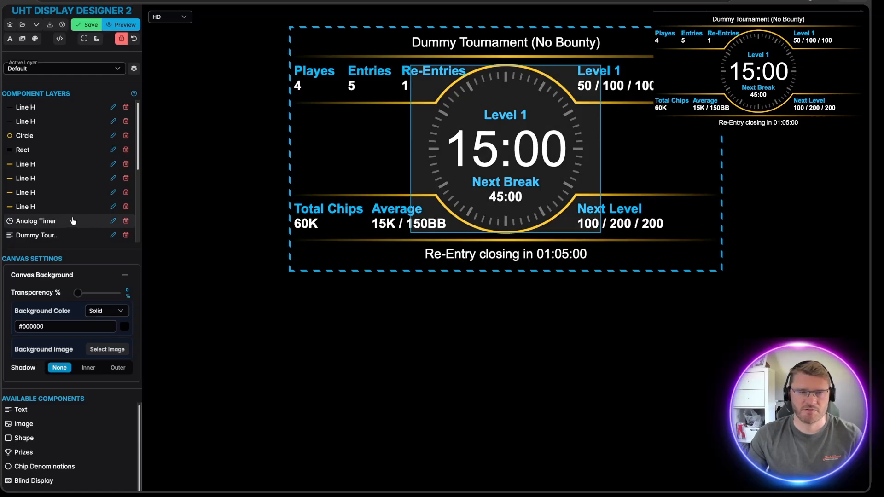
# Step: Add a Chip Denominations component and size it to fill the area between the gold lines on the left of the timer
pyautogui.scroll(-5, 67, 405)
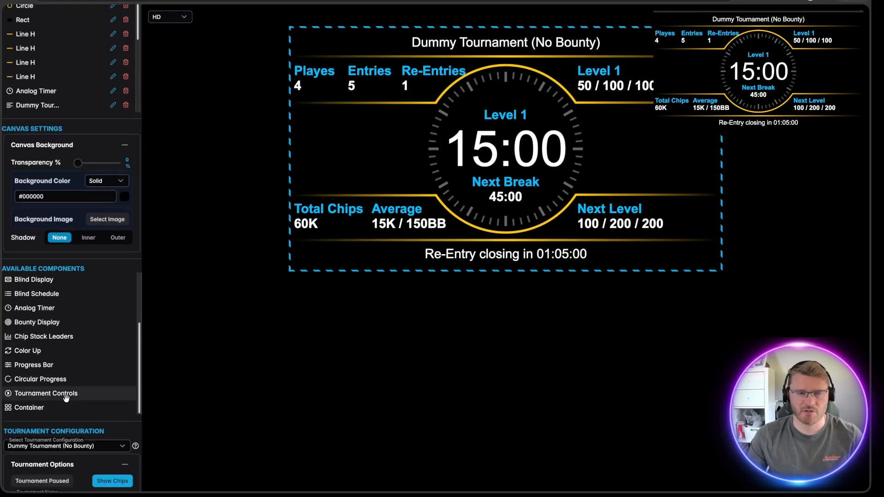
pyautogui.scroll(2, 64, 407)
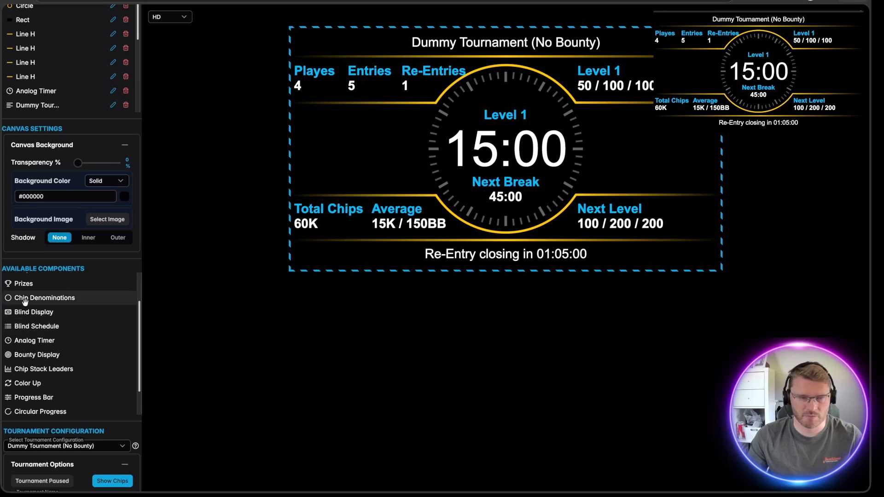
pyautogui.moveTo(27, 302); pyautogui.dragTo(314, 123)
pyautogui.moveTo(380, 132); pyautogui.dragTo(424, 191)
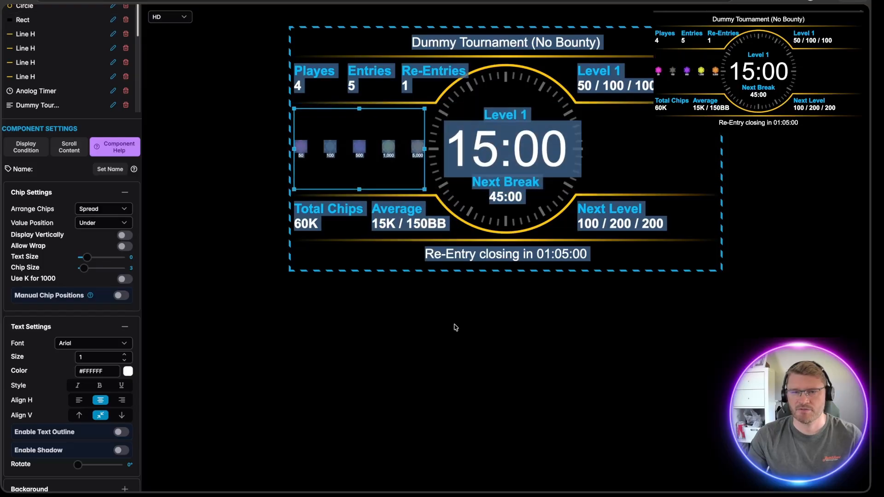
pyautogui.click(441, 299)
pyautogui.click(352, 170)
pyautogui.click(382, 193)
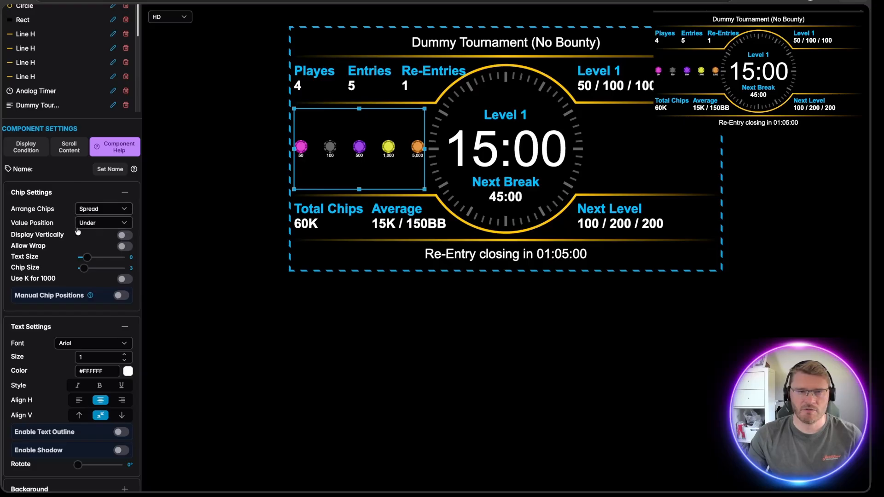
# Step: Position the chip values inside the chips and set the chip size to 5.5 and the text size to -0.5
pyautogui.click(108, 224)
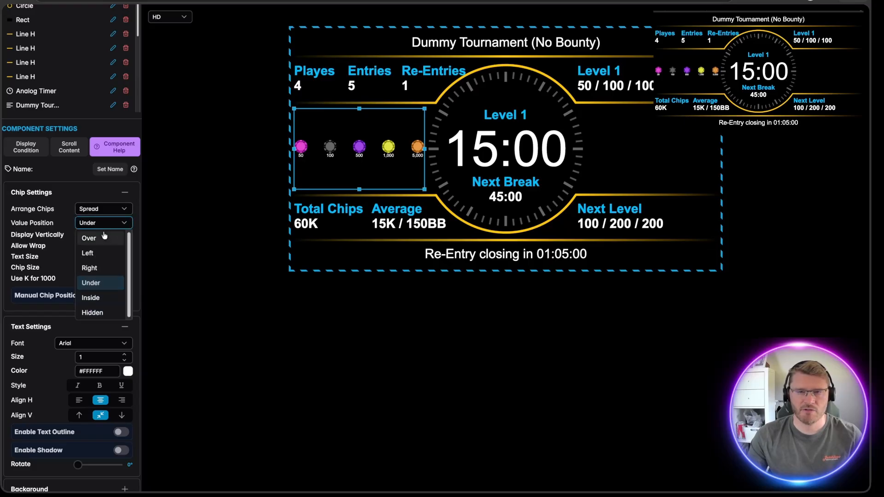
pyautogui.click(94, 299)
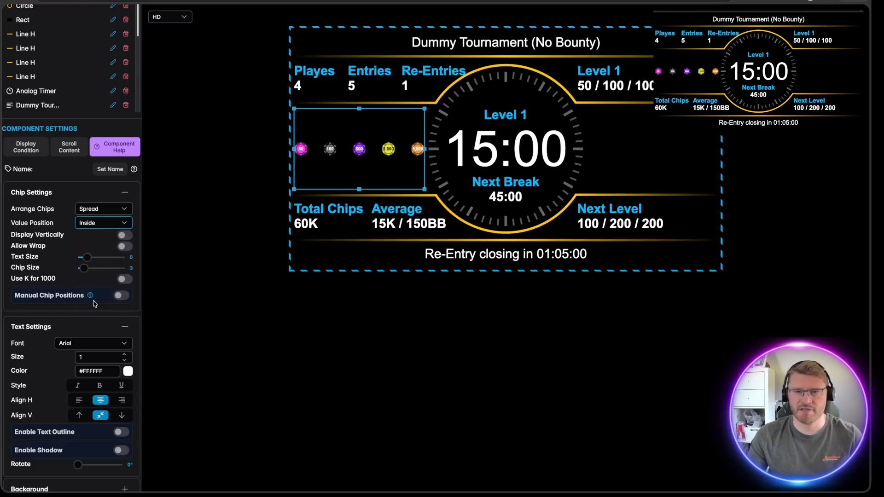
pyautogui.moveTo(88, 256)
pyautogui.mouseDown()
pyautogui.moveTo(99, 256)
pyautogui.moveTo(85, 257)
pyautogui.moveTo(86, 269)
pyautogui.moveTo(105, 269)
pyautogui.moveTo(89, 269)
pyautogui.mouseUp()
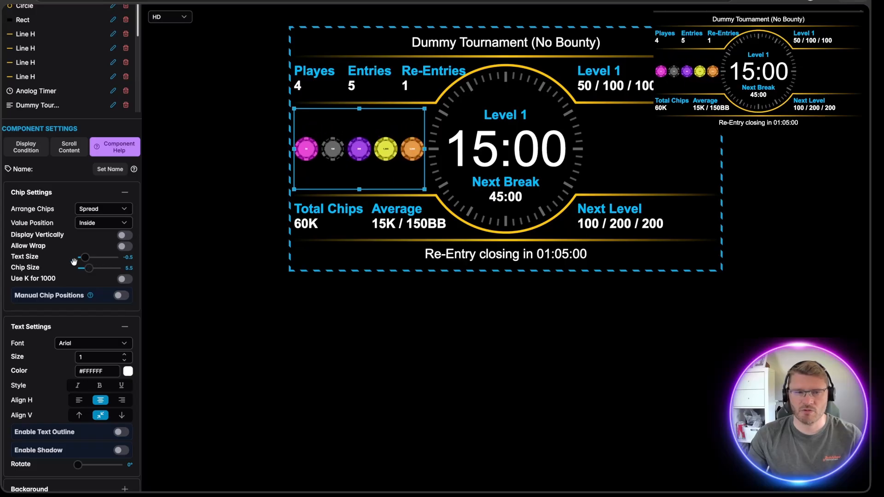
# Step: Let the chips wrap after 3, abbreviate thousands with K, and set the chip size to 9 and text size to 2
pyautogui.click(125, 246)
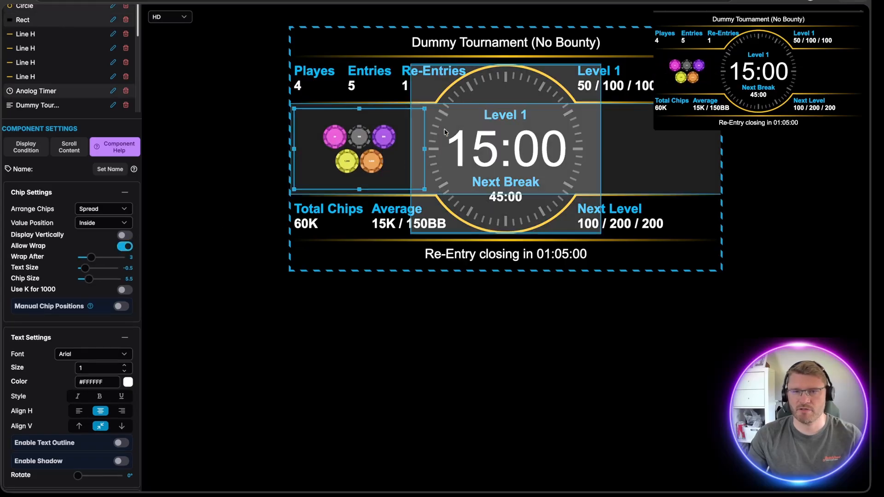
pyautogui.moveTo(89, 279)
pyautogui.mouseDown()
pyautogui.moveTo(98, 280)
pyautogui.moveTo(89, 268)
pyautogui.mouseUp()
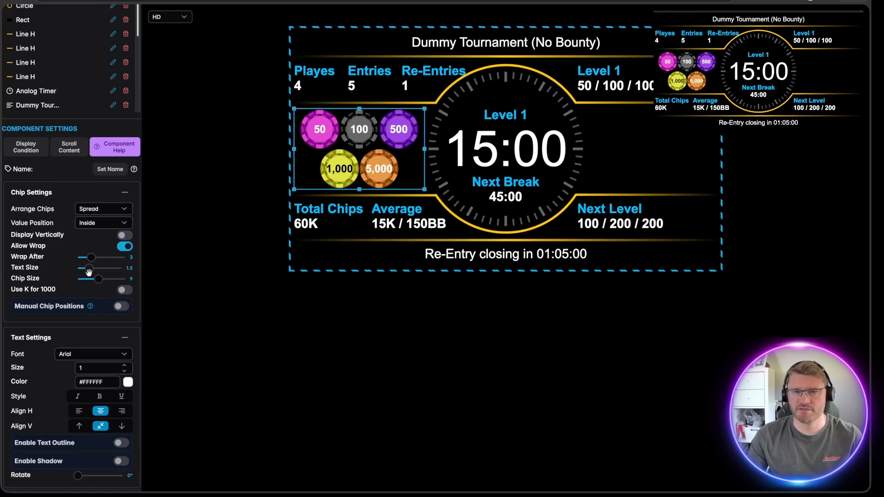
pyautogui.click(124, 289)
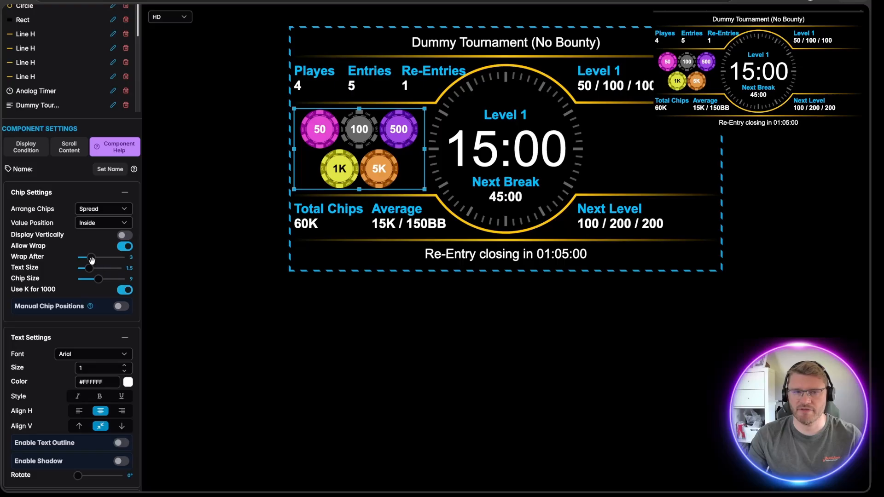
pyautogui.moveTo(90, 268); pyautogui.dragTo(90, 268)
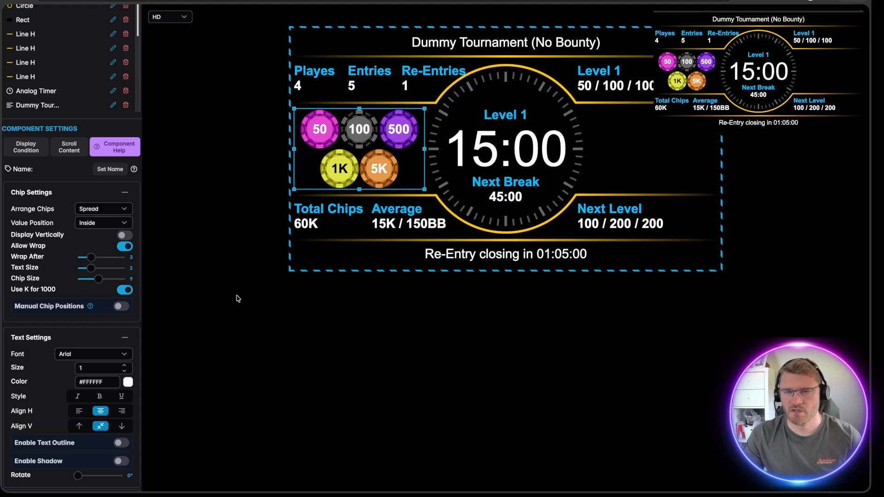
pyautogui.click(388, 359)
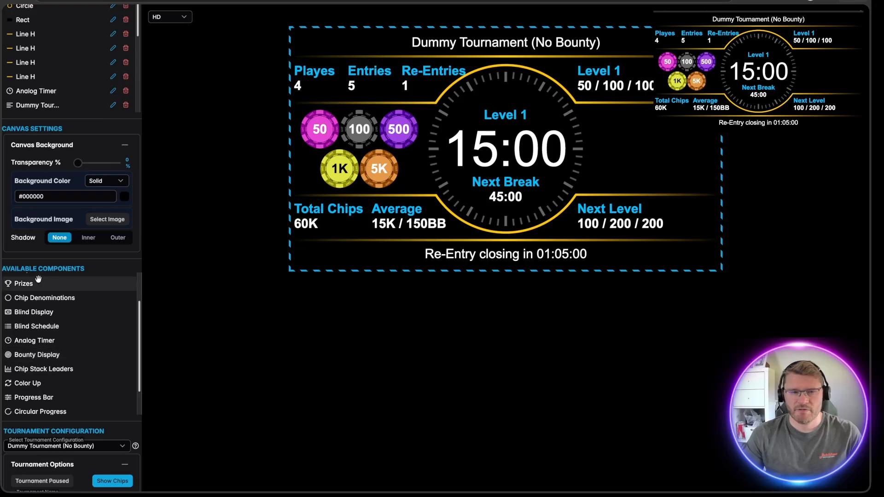
# Step: Add a new empty text component over the centre of the timer
pyautogui.scroll(3, 55, 296)
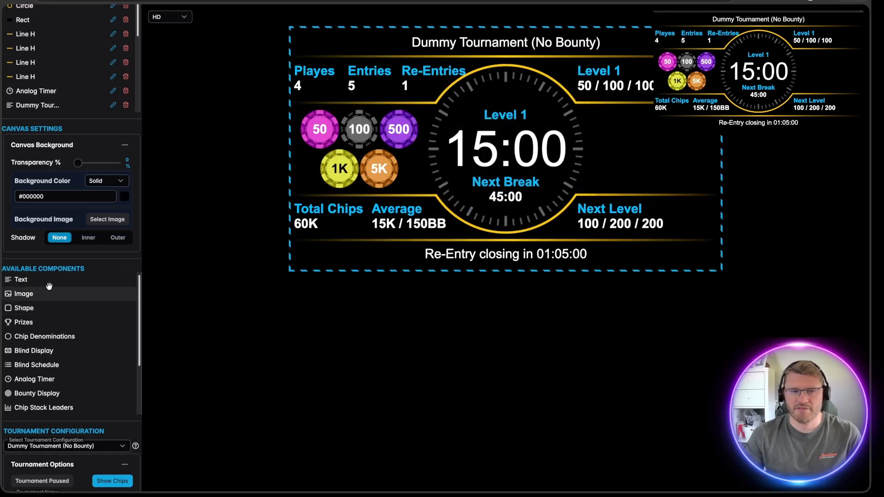
pyautogui.click(19, 280)
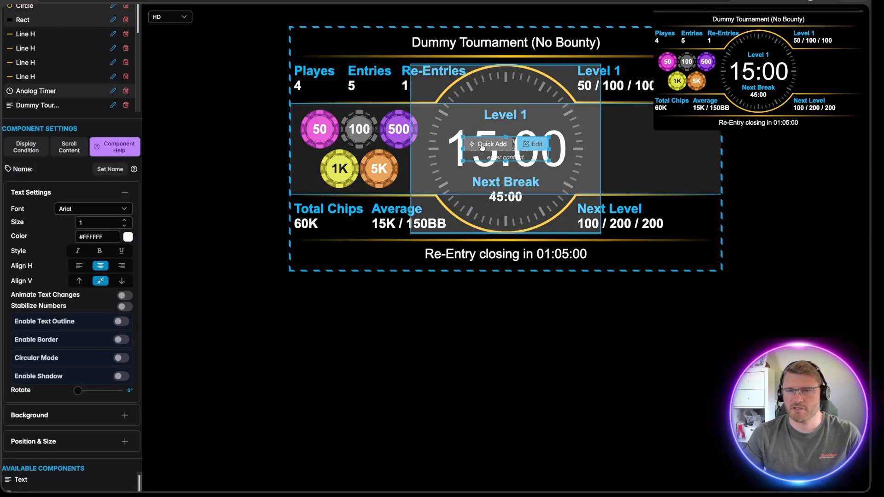
pyautogui.moveTo(507, 164)
pyautogui.mouseDown()
pyautogui.moveTo(670, 143)
pyautogui.moveTo(514, 154)
pyautogui.moveTo(506, 147)
pyautogui.mouseUp()
pyautogui.click(529, 351)
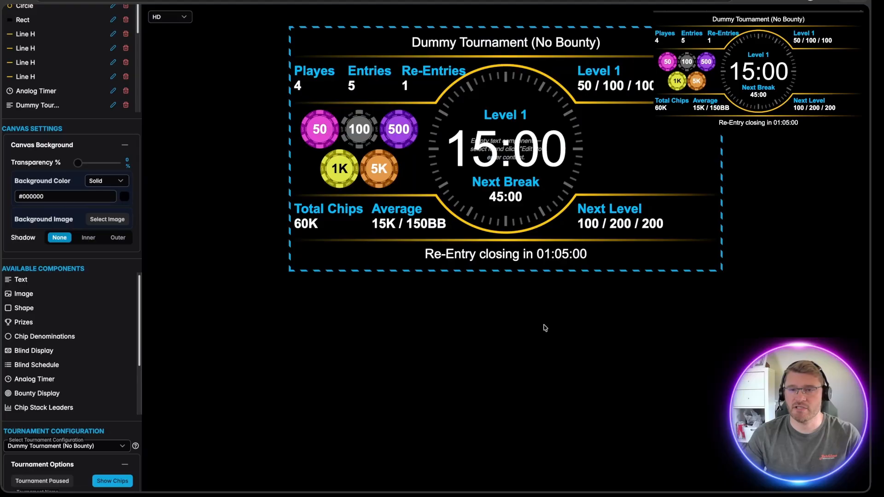
# Step: Undo the last move of the empty text component
pyautogui.scroll(3, 118, 178)
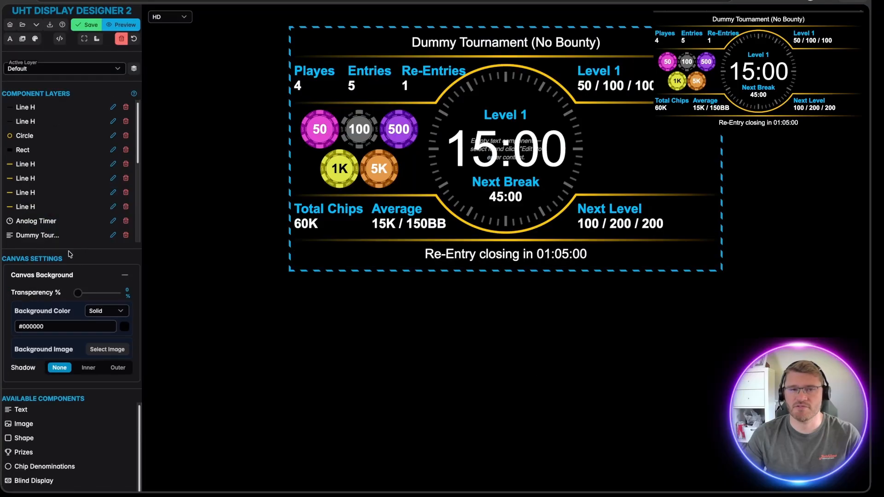
pyautogui.click(138, 41)
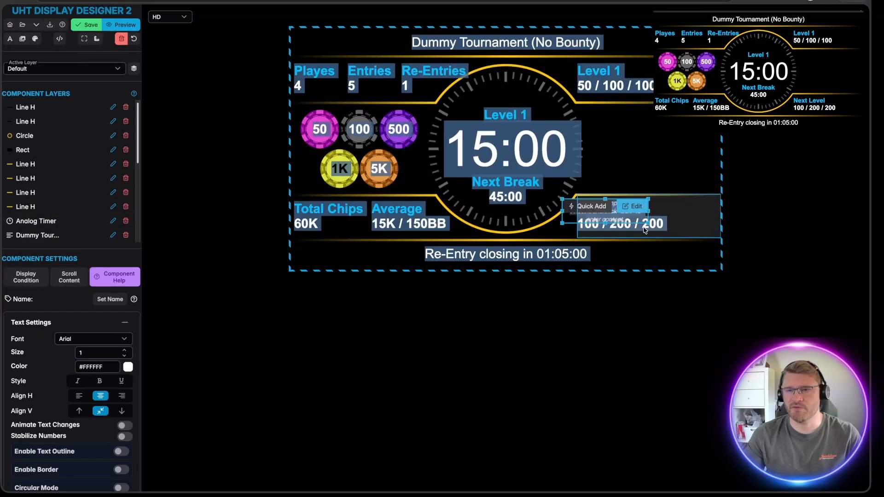
pyautogui.click(133, 38)
pyautogui.click(187, 87)
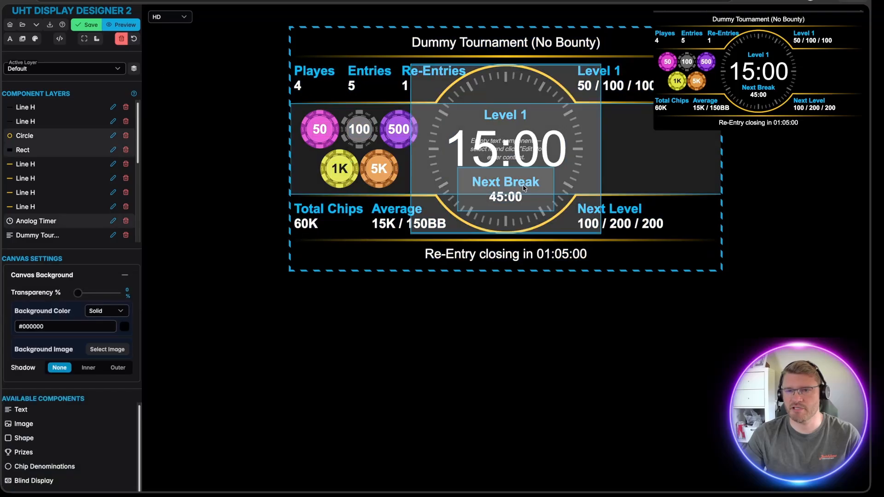
# Step: Move the empty text component from the timer to the area on its right, below the Level 1 blinds
pyautogui.rightClick(501, 144)
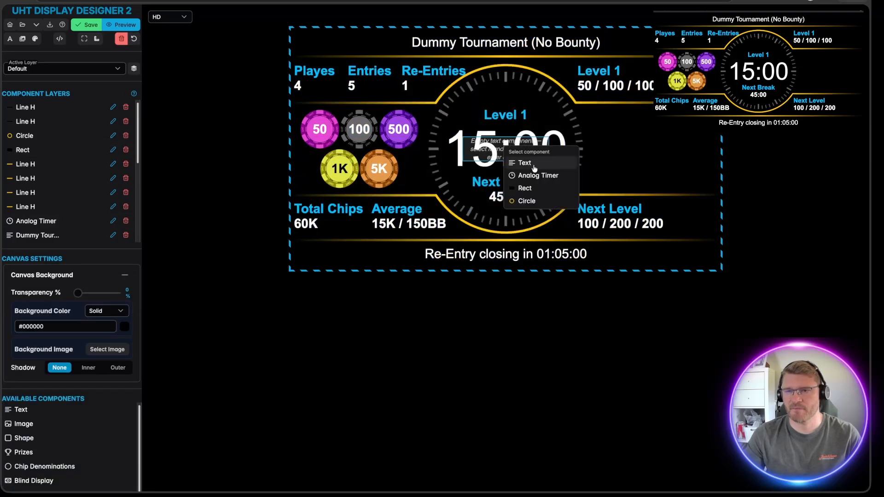
pyautogui.click(534, 168)
pyautogui.moveTo(534, 156); pyautogui.dragTo(645, 125)
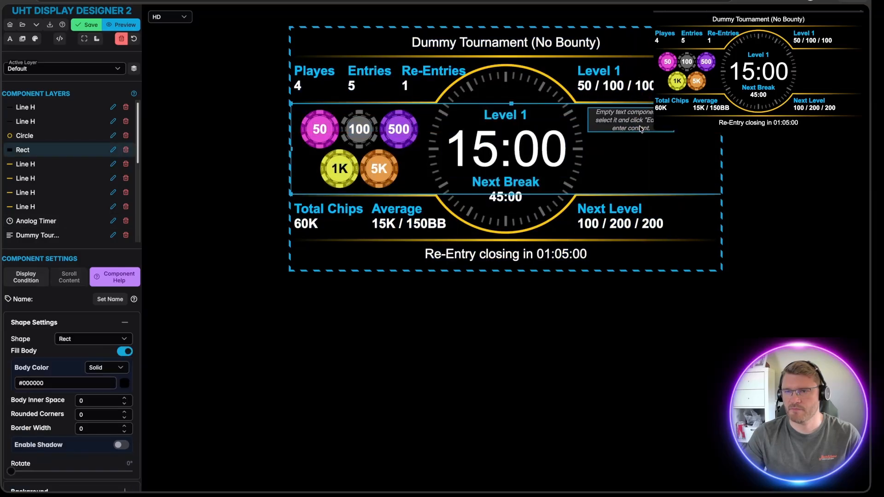
# Step: Enter "Total Prize Pool" as the content of the empty text component and save it
pyautogui.click(649, 115)
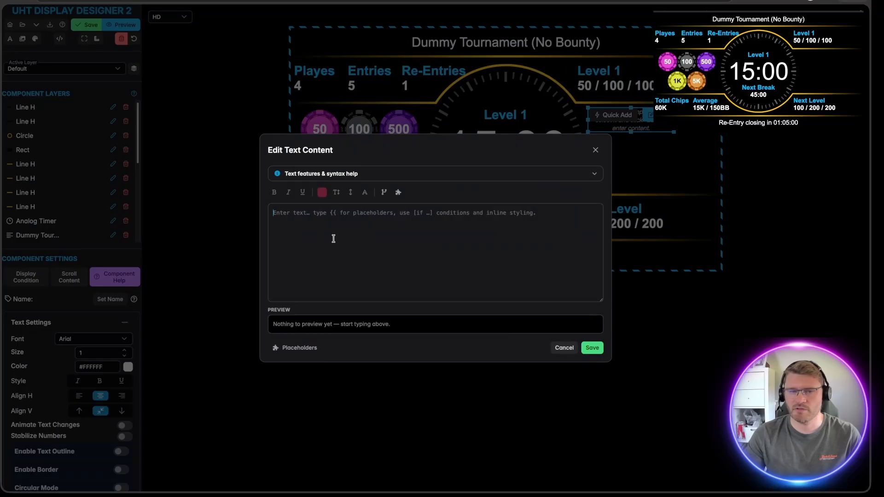
pyautogui.write('Total Pri')
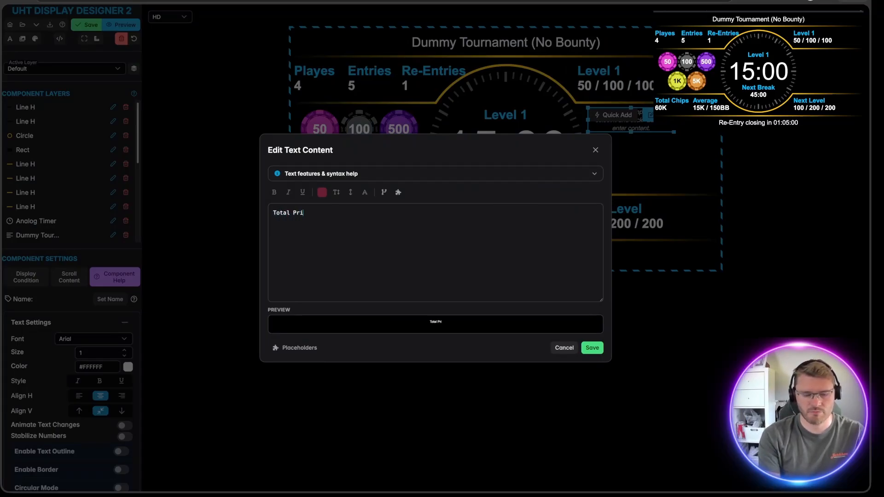
pyautogui.write('ze Pool')
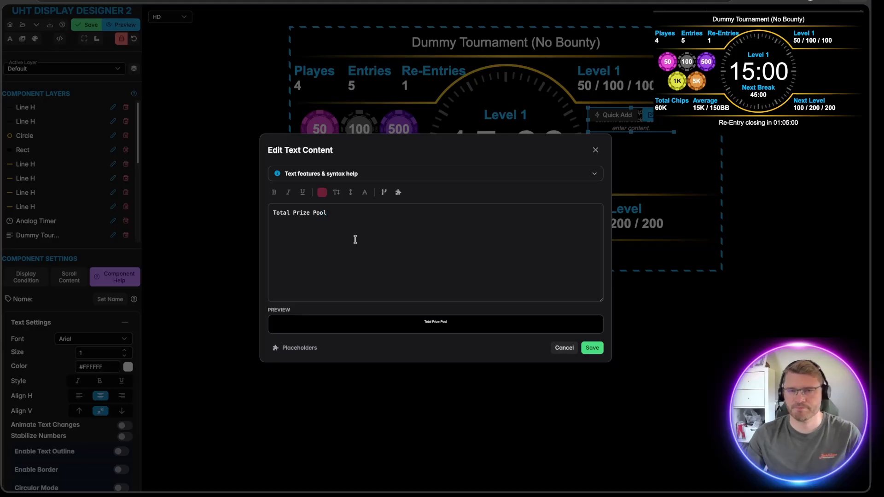
pyautogui.click(592, 348)
# Step: Give the Total Prize Pool text the blue message color, left alignment and a size of 2.5
pyautogui.click(127, 366)
pyautogui.click(145, 463)
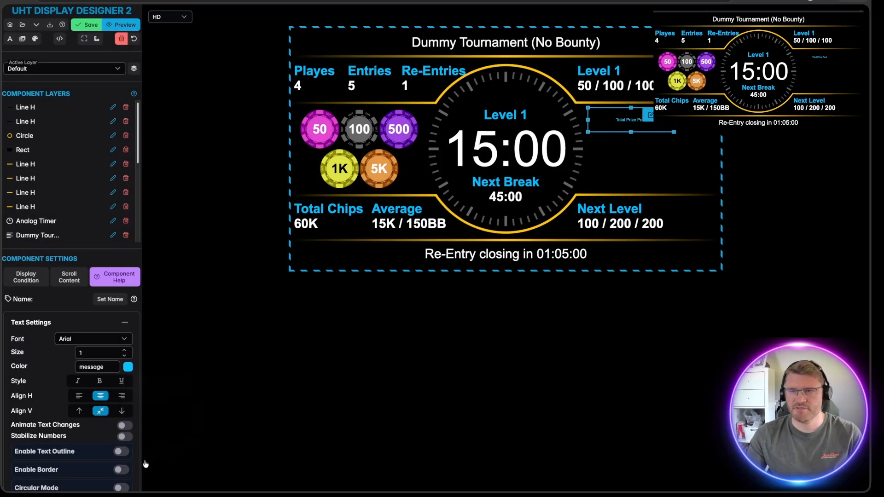
pyautogui.click(79, 397)
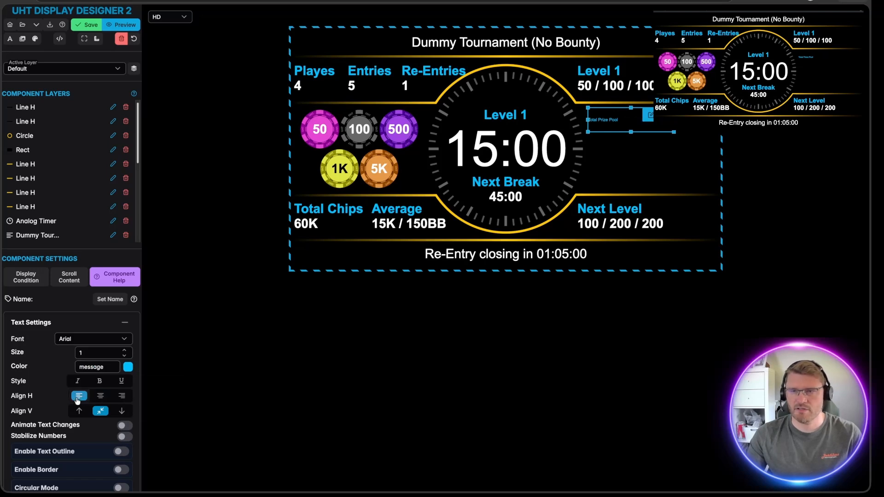
pyautogui.click(124, 351)
pyautogui.click(124, 350)
pyautogui.click(124, 350)
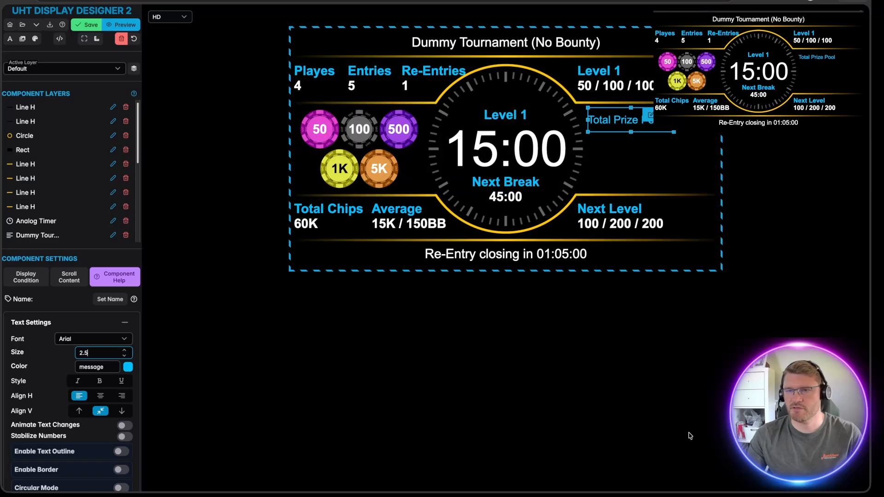
# Step: Reduce the height of the Total Prize Pool text box and place it just below the upper-right gold line
pyautogui.click(694, 421)
pyautogui.click(613, 122)
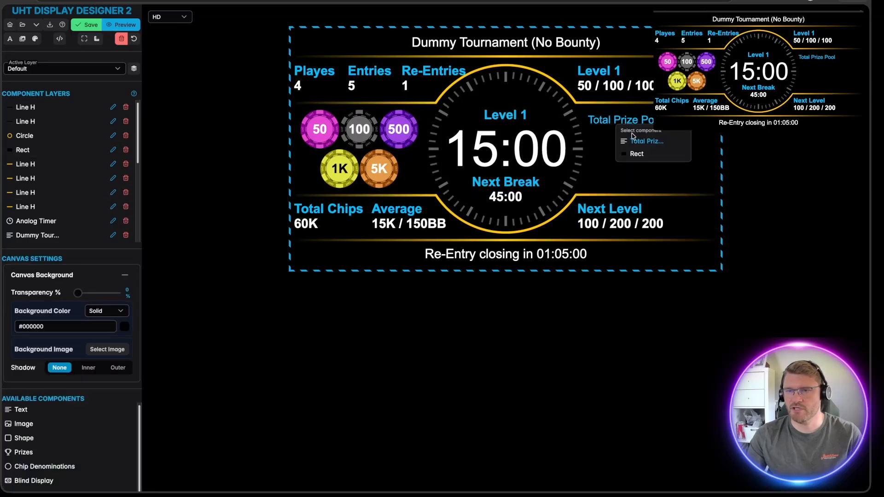
pyautogui.click(635, 141)
pyautogui.moveTo(632, 131); pyautogui.dragTo(637, 124)
pyautogui.press('super+a')
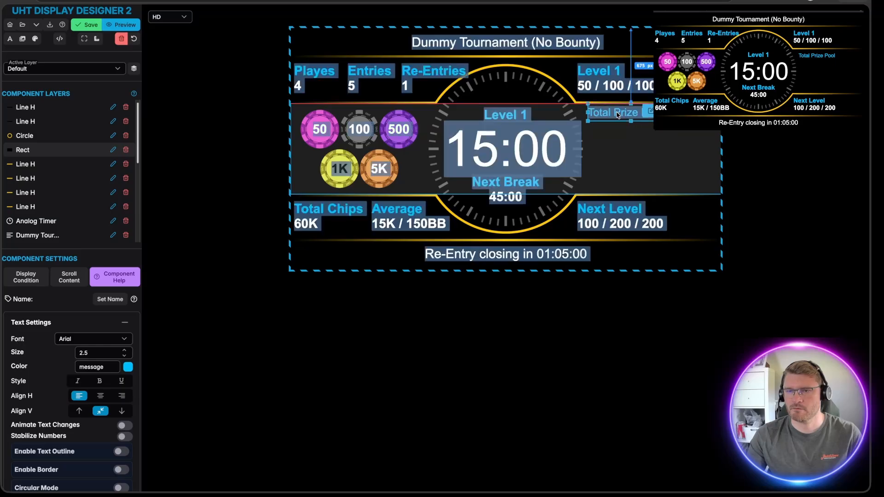
pyautogui.click(648, 372)
pyautogui.click(649, 124)
pyautogui.click(668, 137)
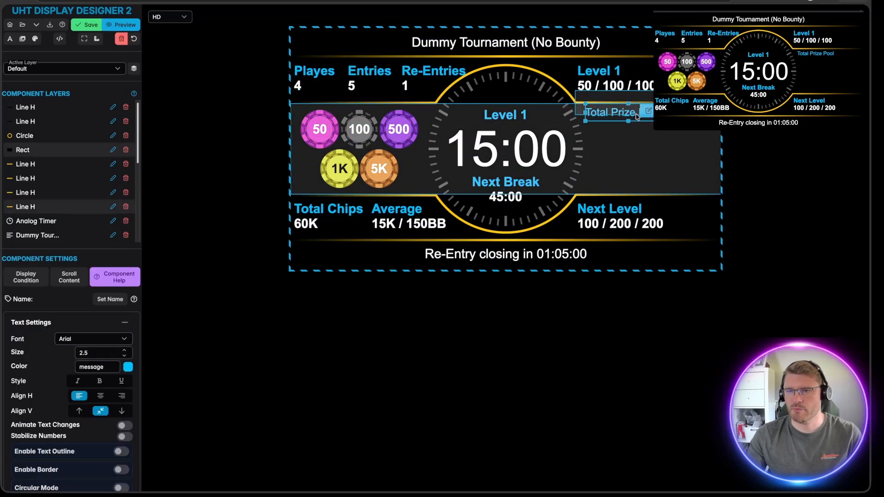
# Step: Duplicate the Total Prize Pool text and place the copy slightly below and to the right of the original
pyautogui.rightClick(641, 121)
pyautogui.click(667, 184)
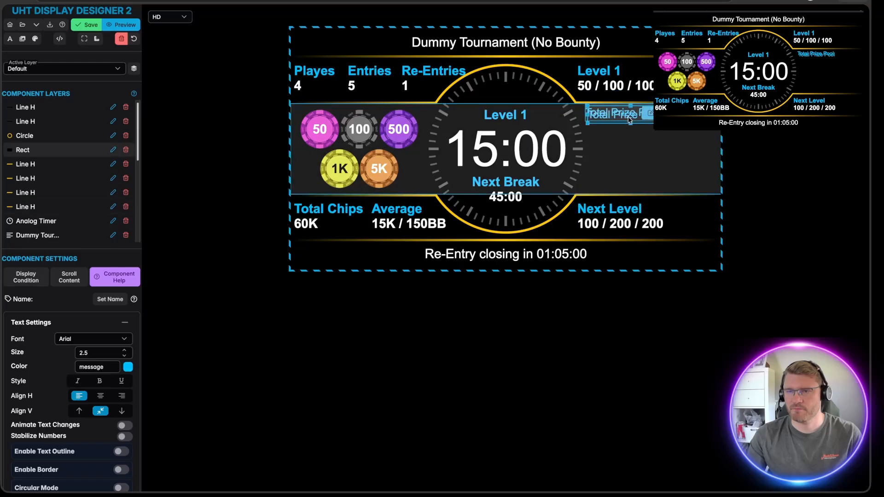
pyautogui.moveTo(630, 110); pyautogui.dragTo(649, 136)
# Step: Replace the content of the Total Prize Pool copy with the placeholder {{current.total.prizepool}} and save it
pyautogui.click(674, 139)
pyautogui.moveTo(329, 253); pyautogui.dragTo(243, 215)
pyautogui.press('BackSpace')
pyautogui.write('{{total')
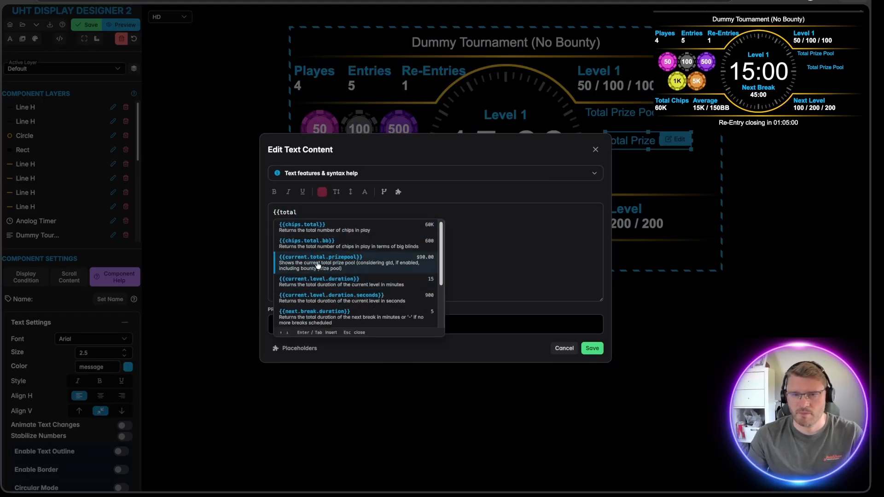
pyautogui.click(351, 260)
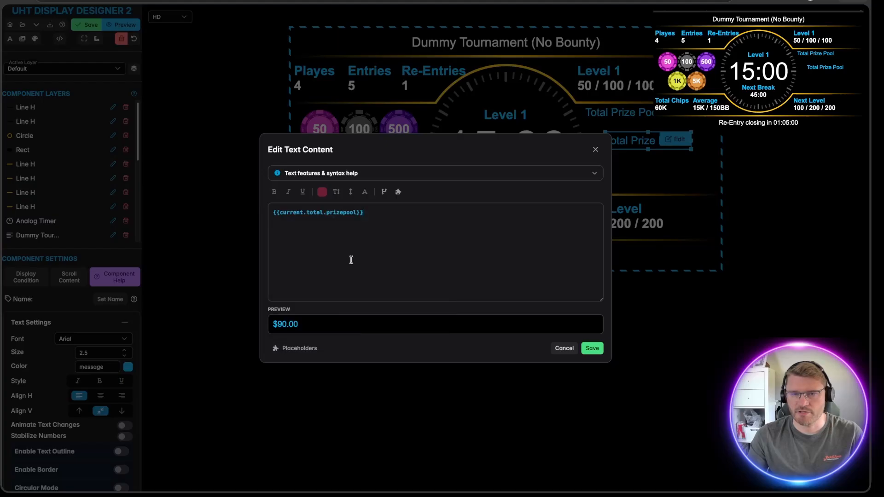
pyautogui.click(593, 349)
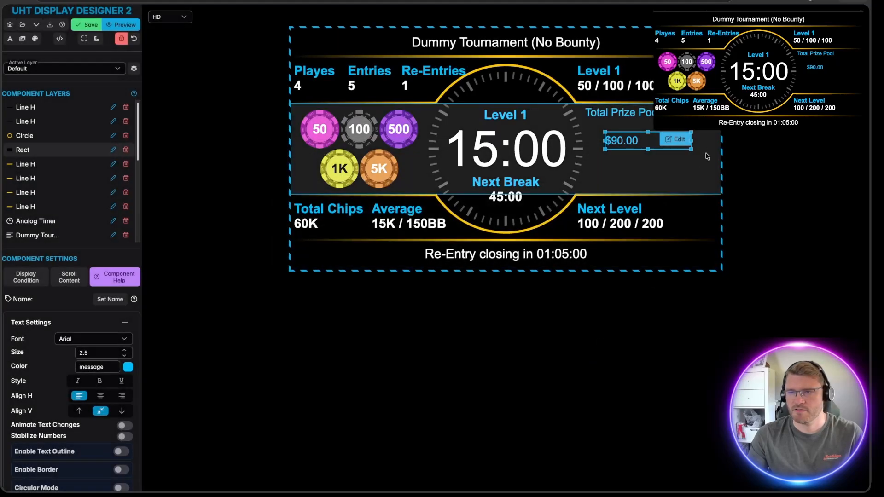
# Step: Right-align the prize pool amount and move it to the display's right edge, level with the Total Prize Pool label
pyautogui.click(121, 397)
pyautogui.moveTo(640, 148); pyautogui.dragTo(663, 120)
pyautogui.click(700, 390)
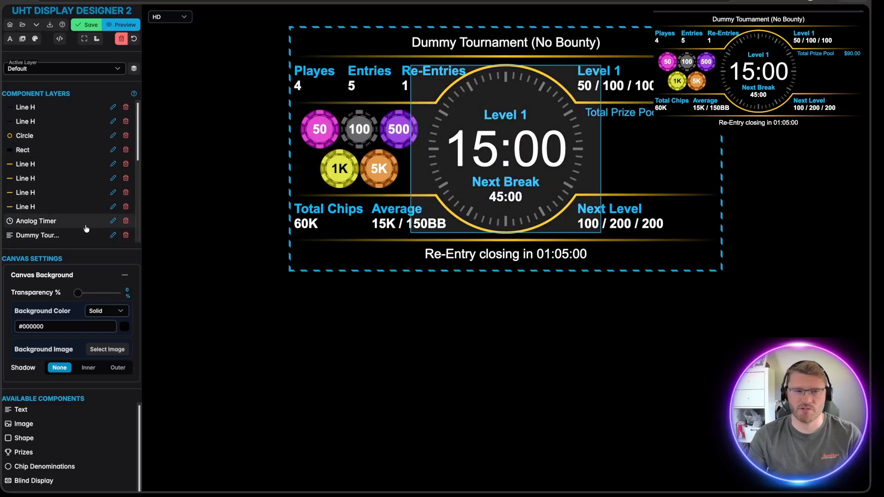
pyautogui.scroll(-6, 69, 409)
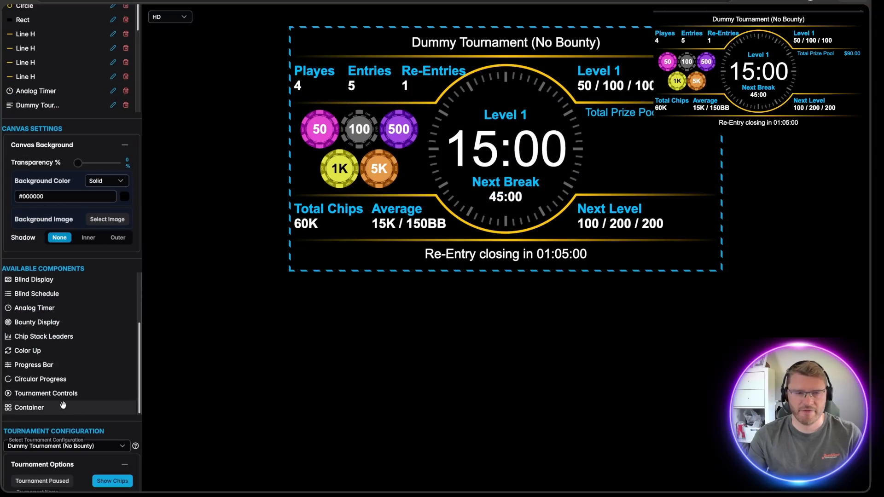
# Step: Add a Prizes component directly below the Total Prize Pool label and size it to reach the display's right edge
pyautogui.scroll(1, 46, 391)
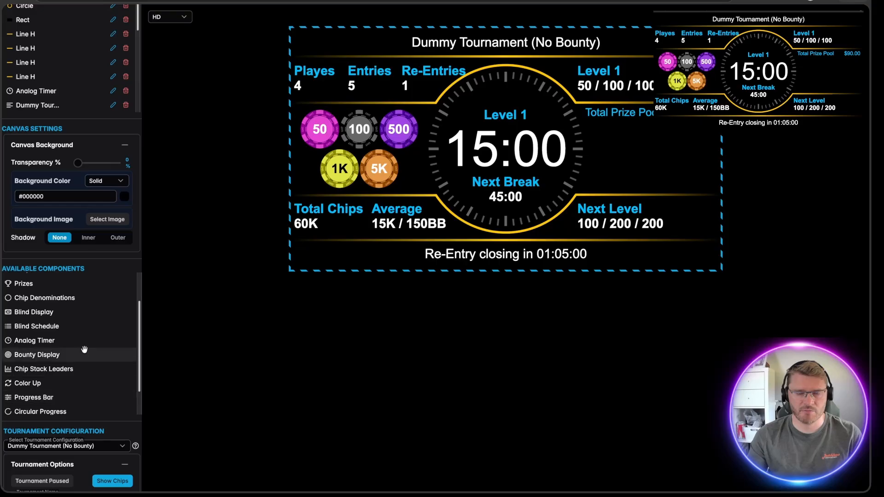
pyautogui.scroll(-2, 85, 367)
pyautogui.scroll(3, 73, 354)
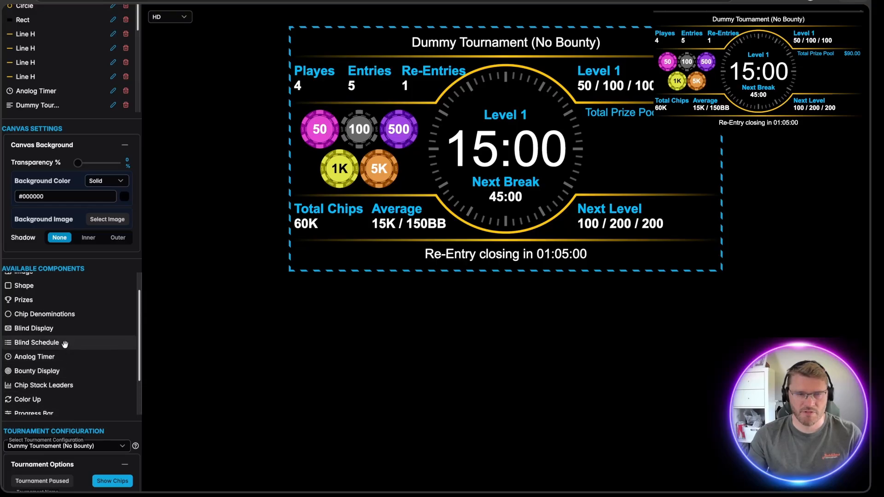
pyautogui.scroll(1, 64, 344)
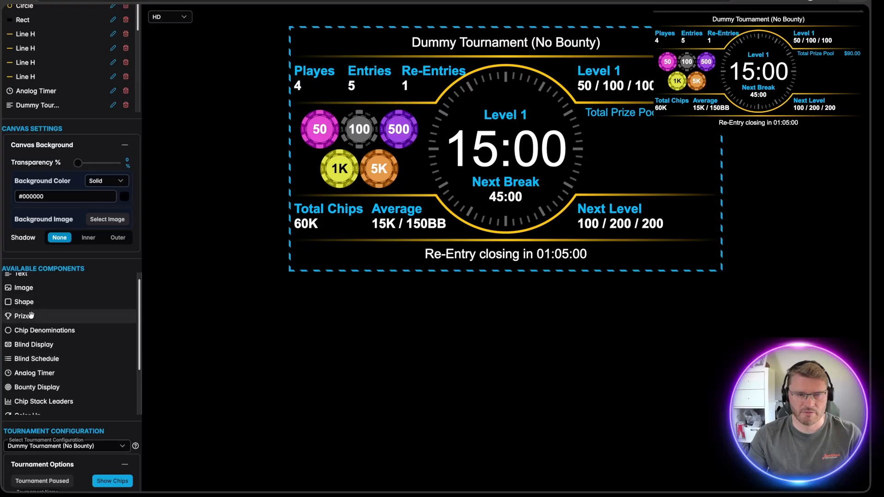
pyautogui.moveTo(22, 319); pyautogui.dragTo(614, 134)
pyautogui.moveTo(671, 145); pyautogui.dragTo(720, 191)
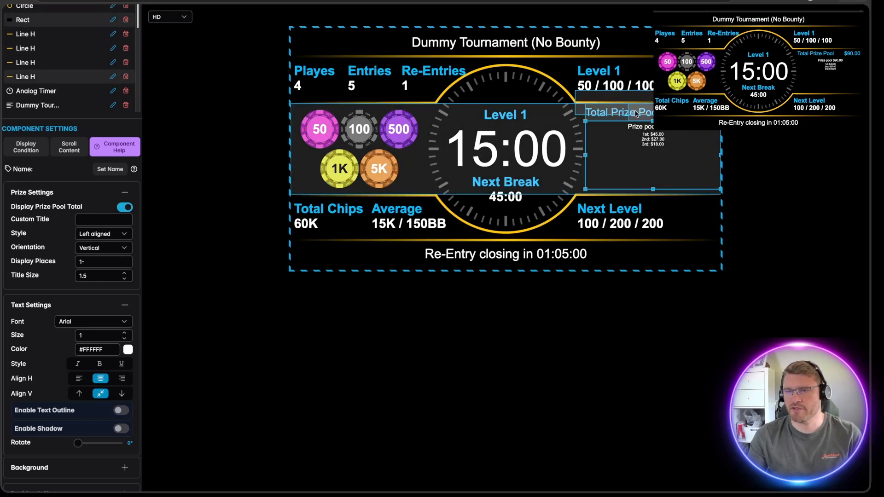
# Step: Turn off the prize pool total in the Prizes component and set its style to Spread with dots
pyautogui.click(125, 208)
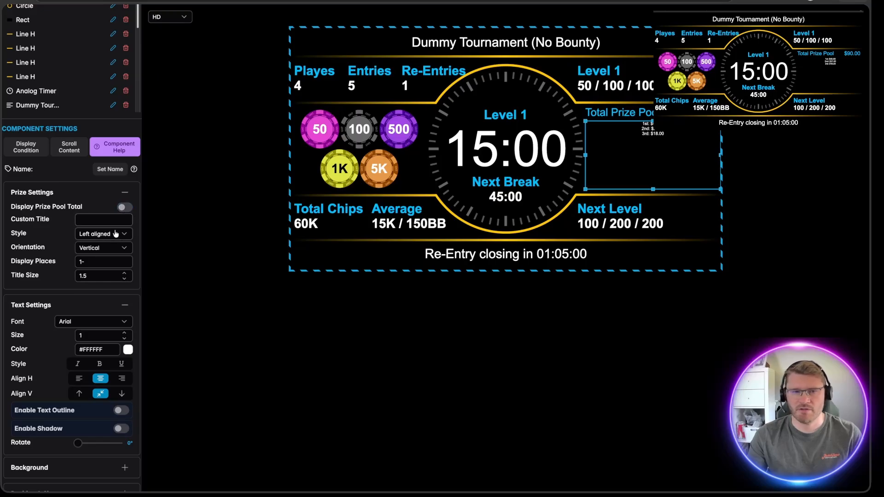
pyautogui.click(123, 248)
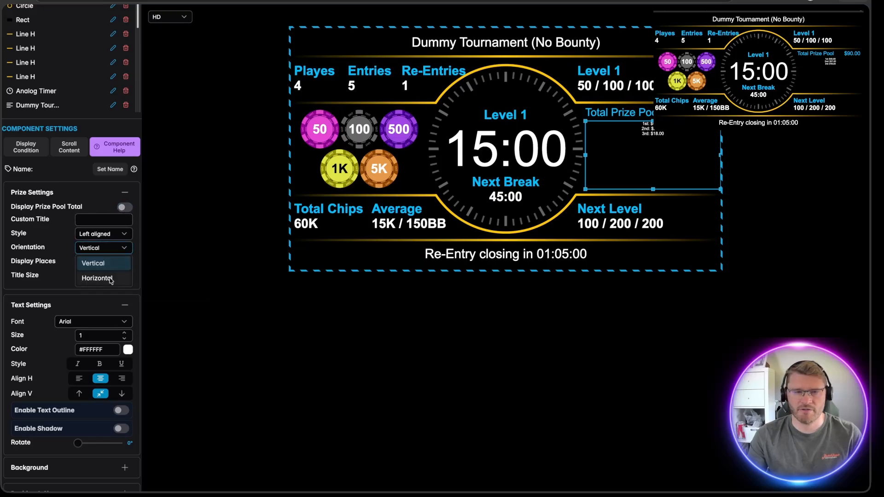
pyautogui.click(99, 235)
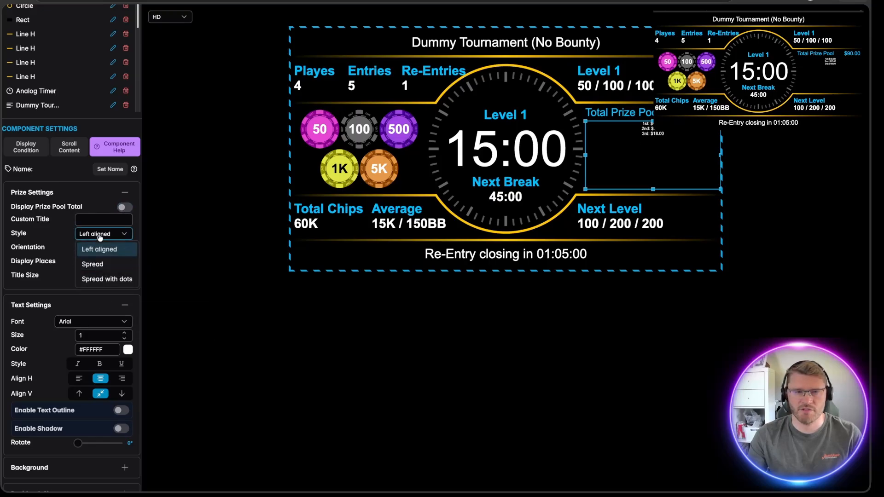
pyautogui.click(106, 279)
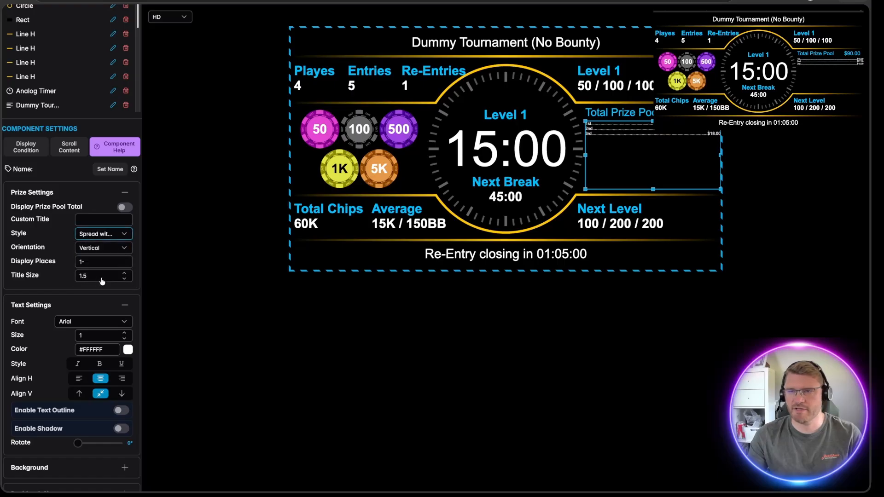
# Step: Set the text size of the Prizes component to 3
pyautogui.click(124, 333)
pyautogui.click(124, 335)
pyautogui.click(125, 334)
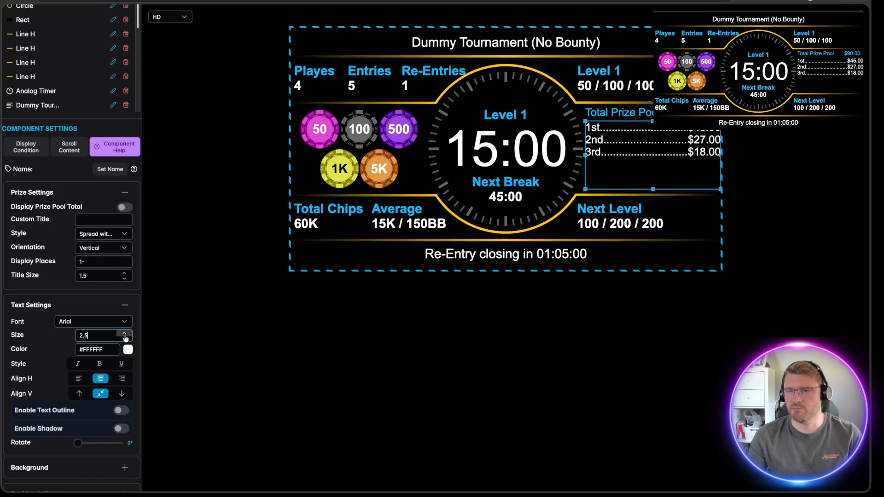
pyautogui.click(124, 334)
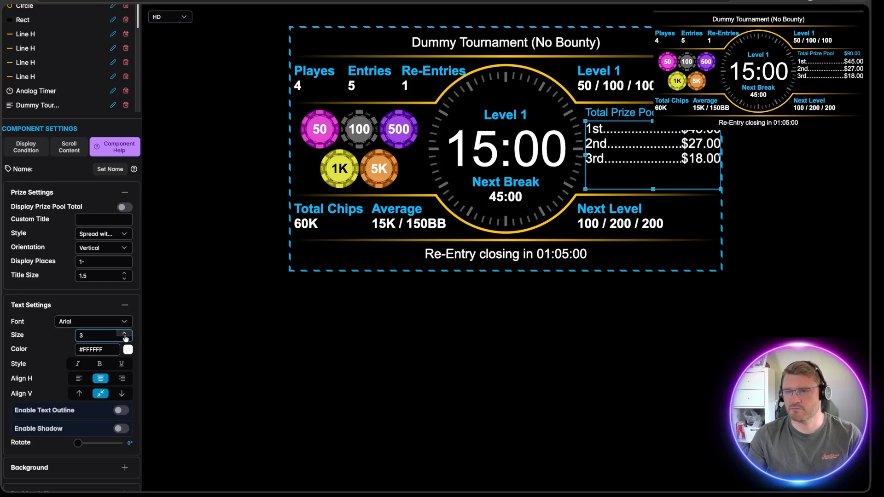
pyautogui.click(599, 409)
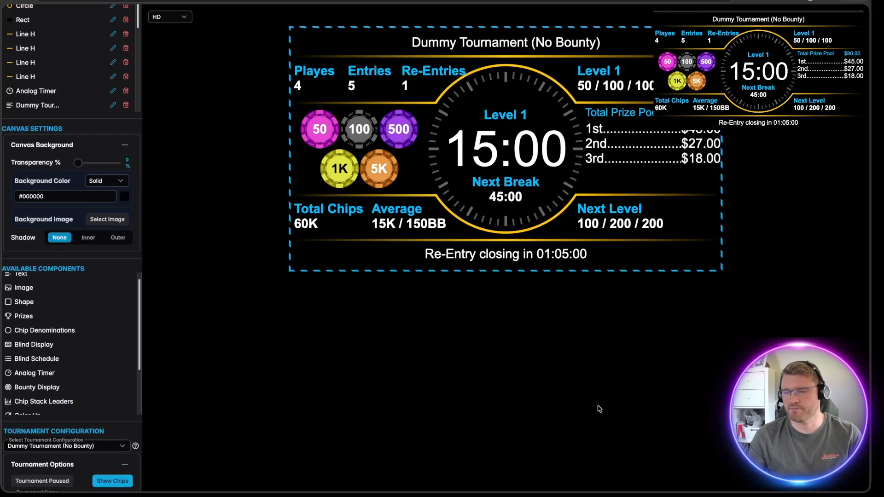
# Step: Enable vertical content scrolling for the Prizes component at 2x speed with Pause at Boundaries on, and save it
pyautogui.click(652, 143)
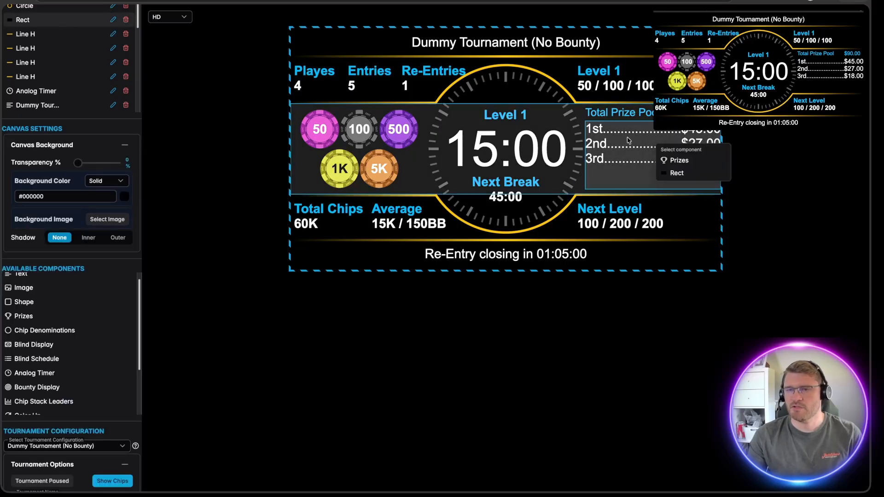
pyautogui.click(664, 163)
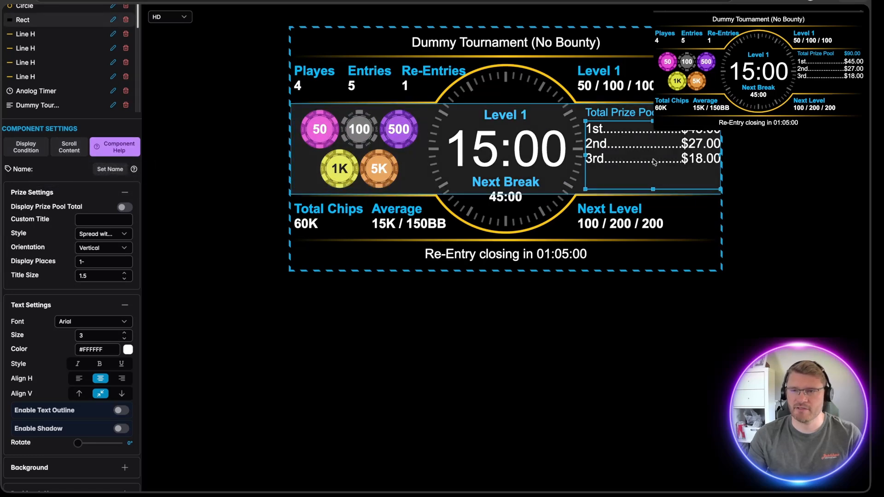
pyautogui.click(69, 147)
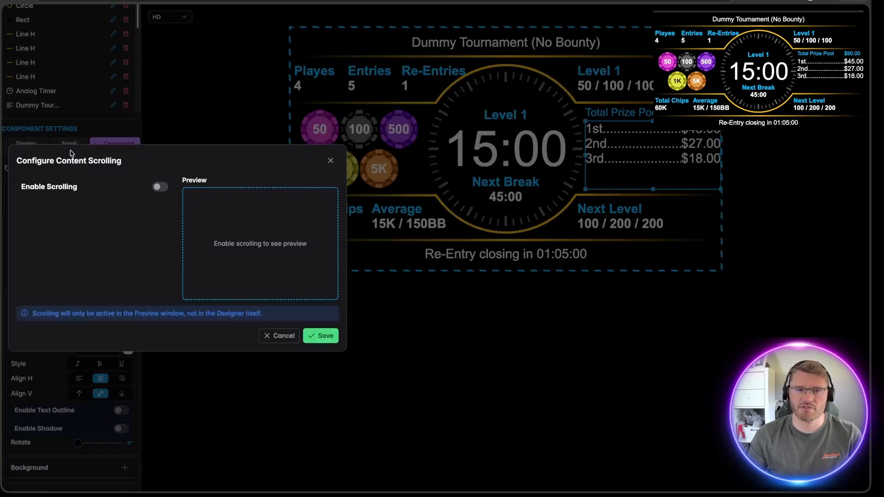
pyautogui.click(160, 187)
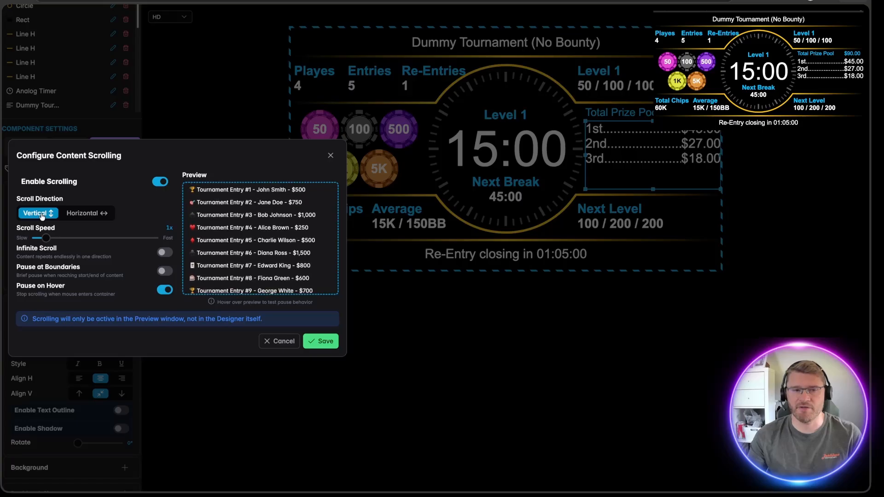
pyautogui.click(68, 240)
pyautogui.click(74, 238)
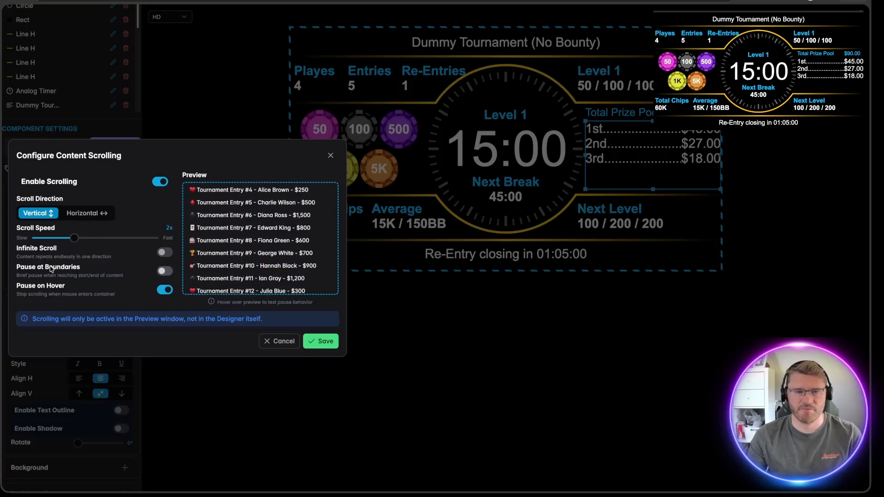
pyautogui.click(164, 270)
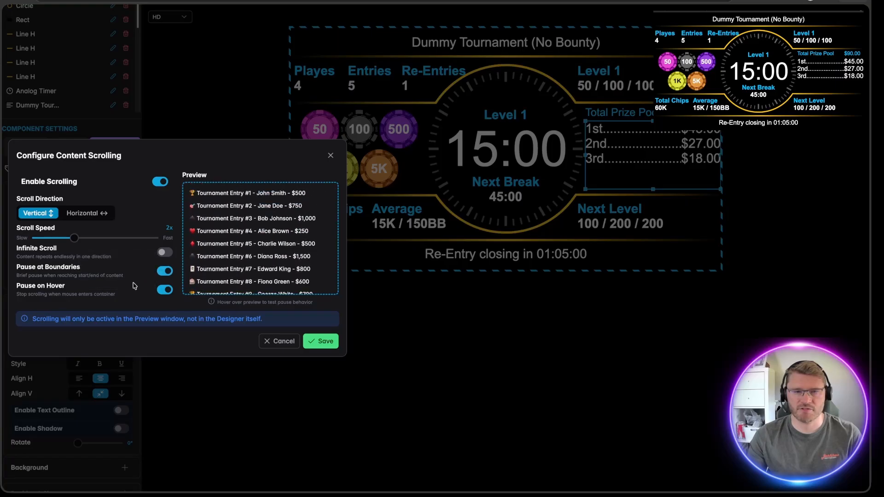
pyautogui.click(321, 341)
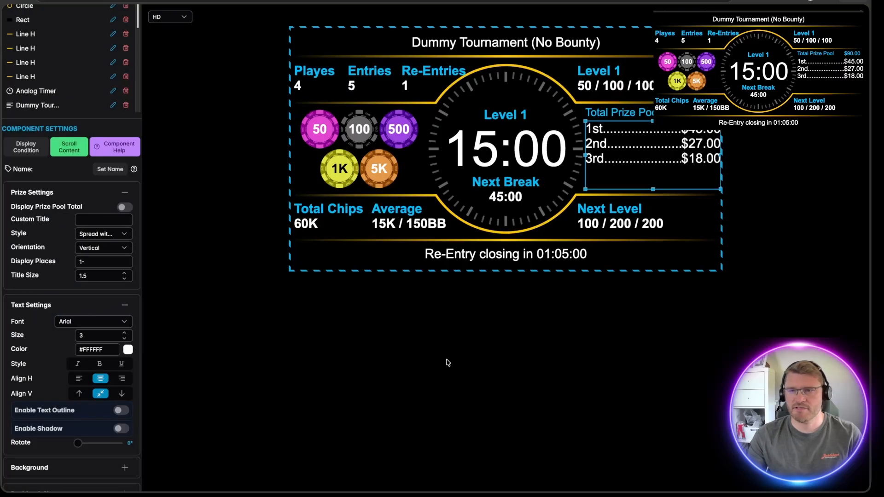
pyautogui.click(369, 351)
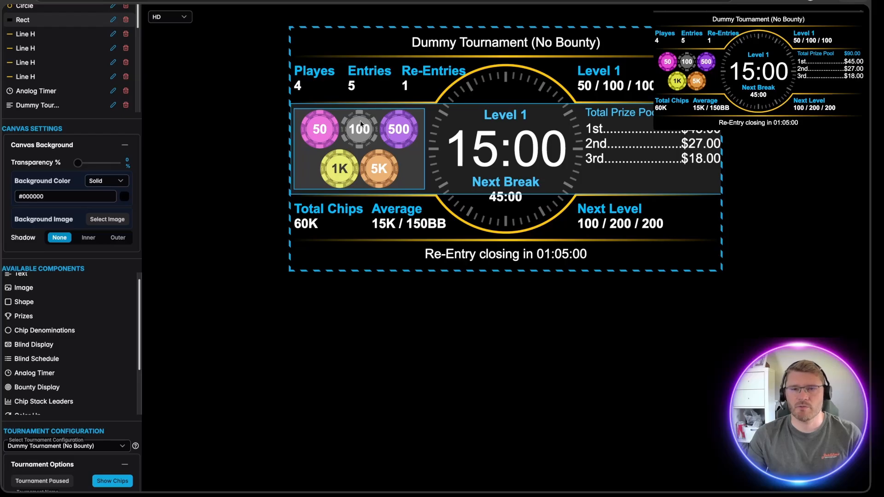
# Step: Give the Chip Denominations component the display condition {{chips.display.enabled}} and save it
pyautogui.rightClick(351, 145)
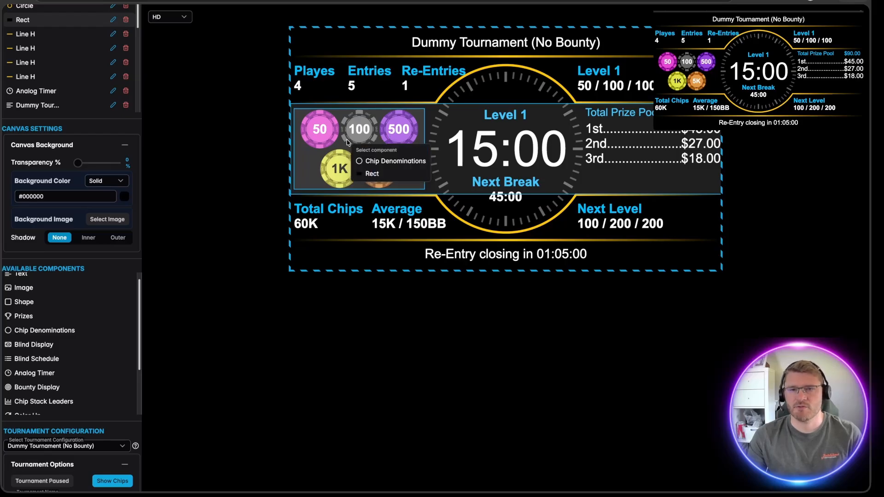
pyautogui.click(378, 160)
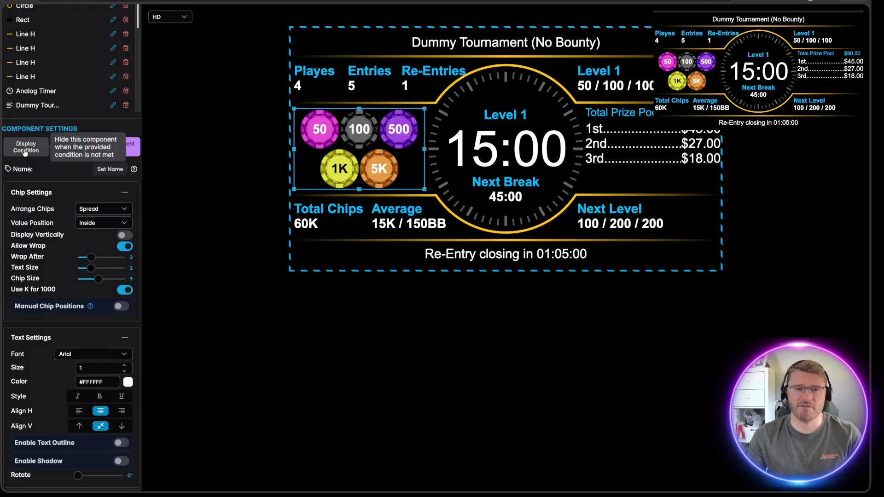
pyautogui.click(36, 156)
pyautogui.click(97, 261)
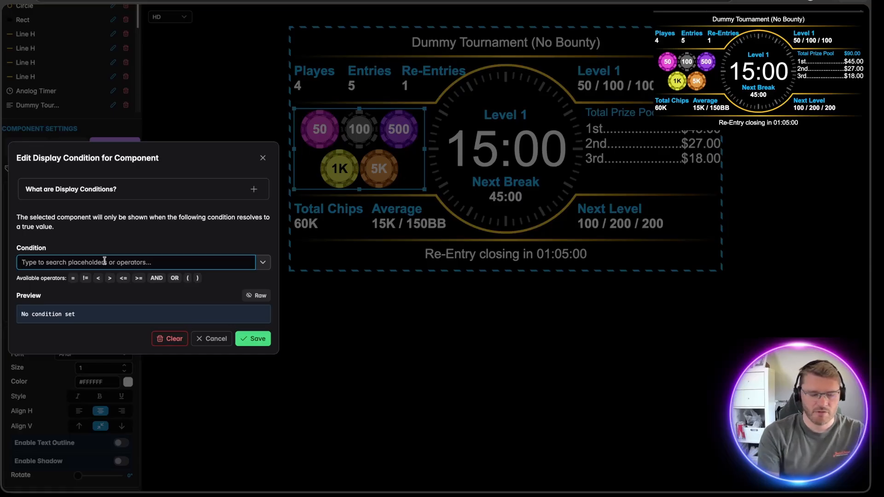
pyautogui.write('chip')
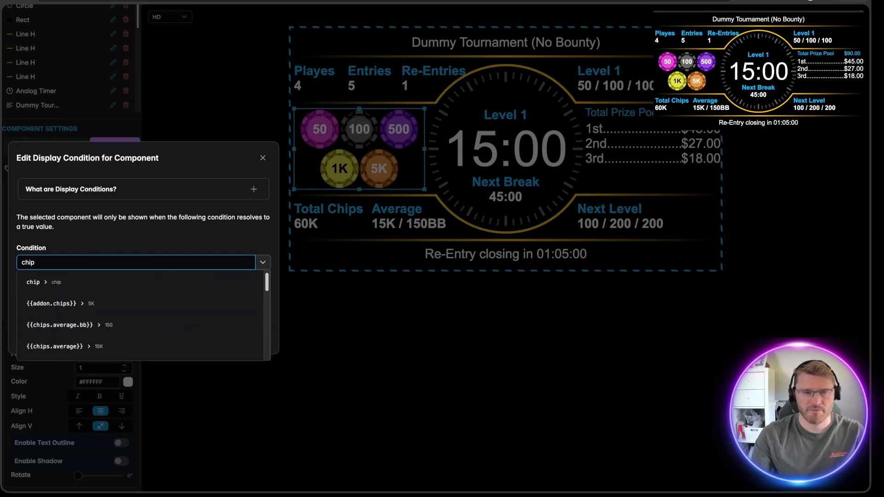
pyautogui.scroll(-2, 136, 295)
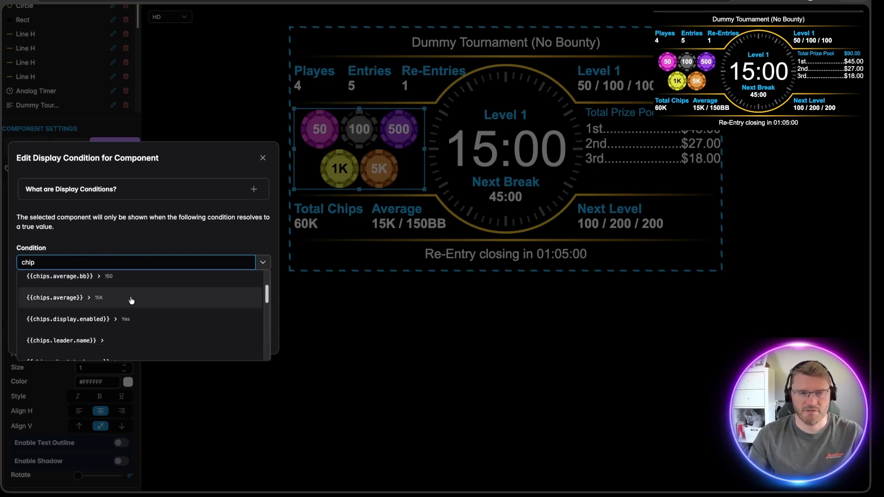
pyautogui.scroll(-5, 134, 301)
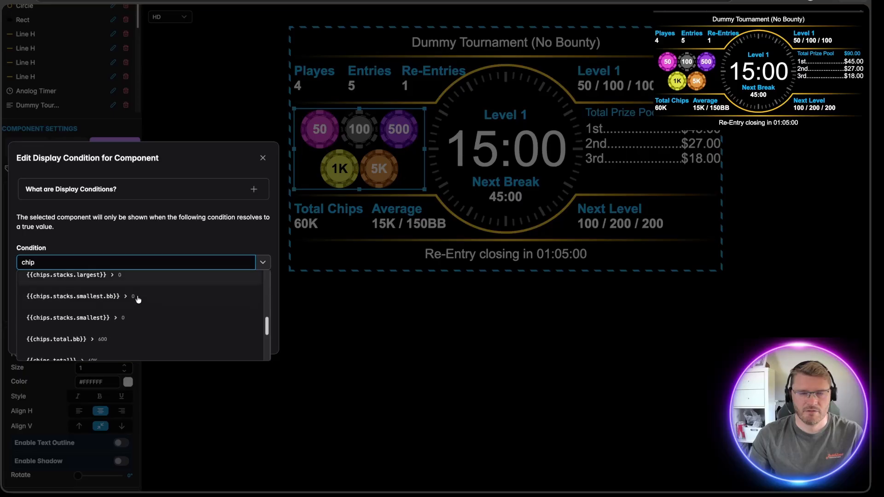
pyautogui.scroll(-4, 141, 300)
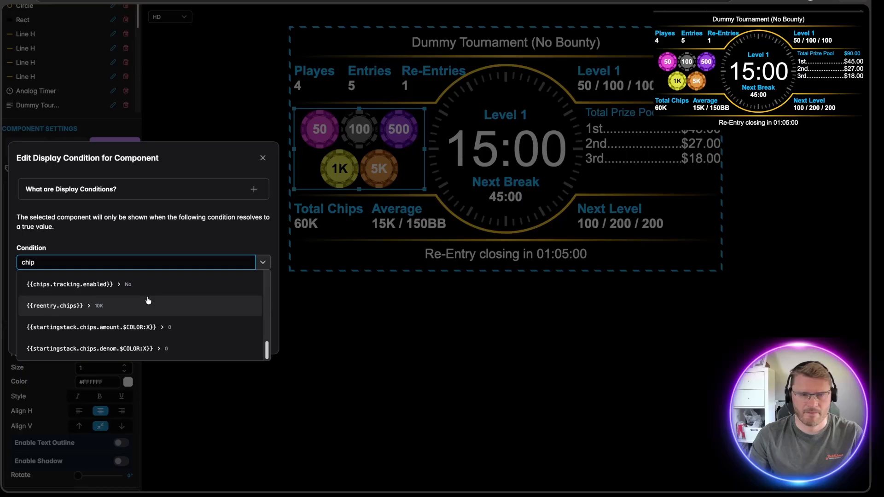
pyautogui.scroll(1, 156, 310)
pyautogui.scroll(4, 142, 311)
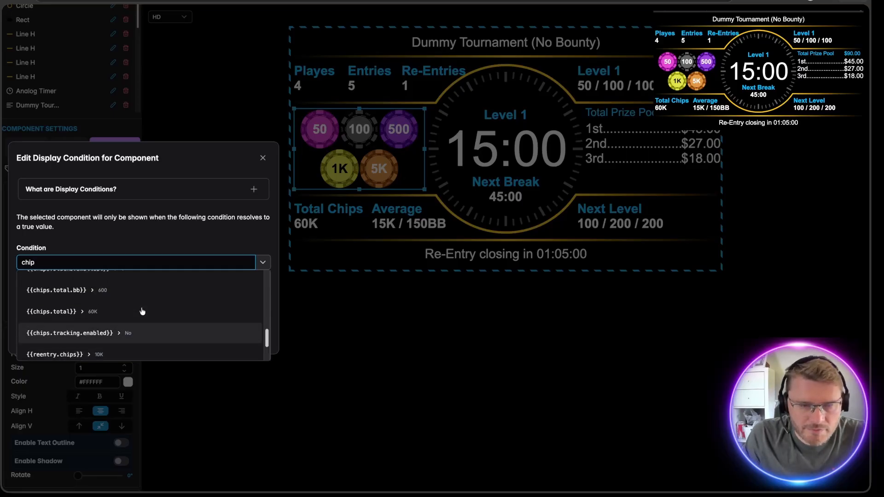
pyautogui.scroll(1, 142, 313)
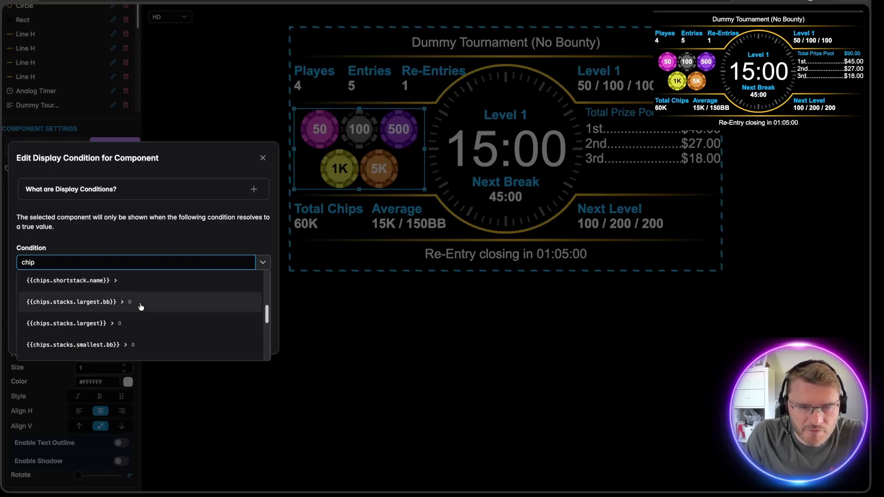
pyautogui.scroll(2, 141, 307)
pyautogui.scroll(1, 140, 307)
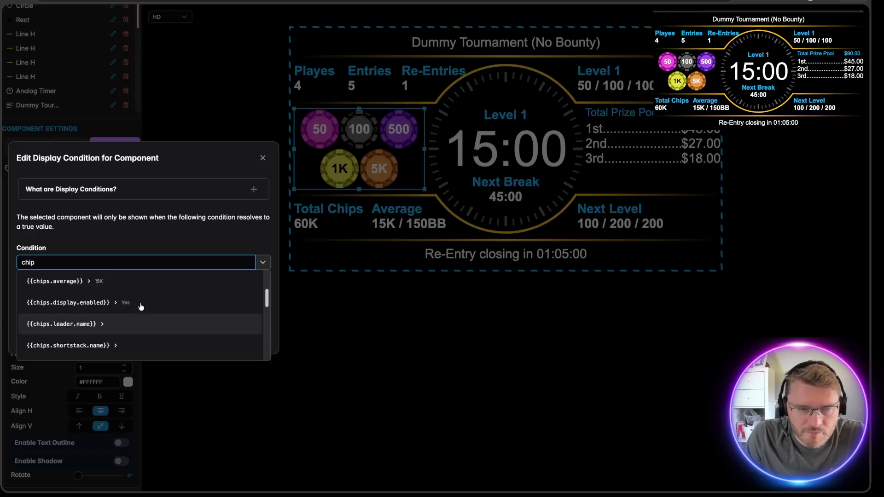
pyautogui.click(88, 306)
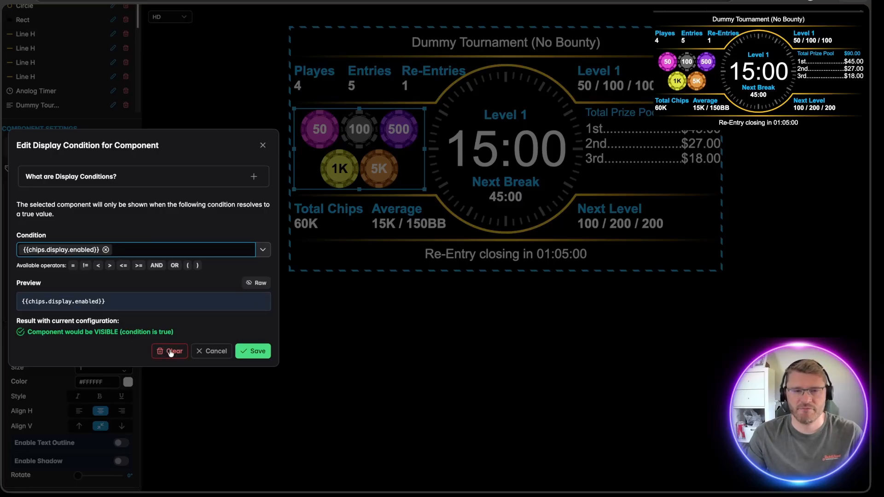
pyautogui.click(256, 352)
pyautogui.click(398, 345)
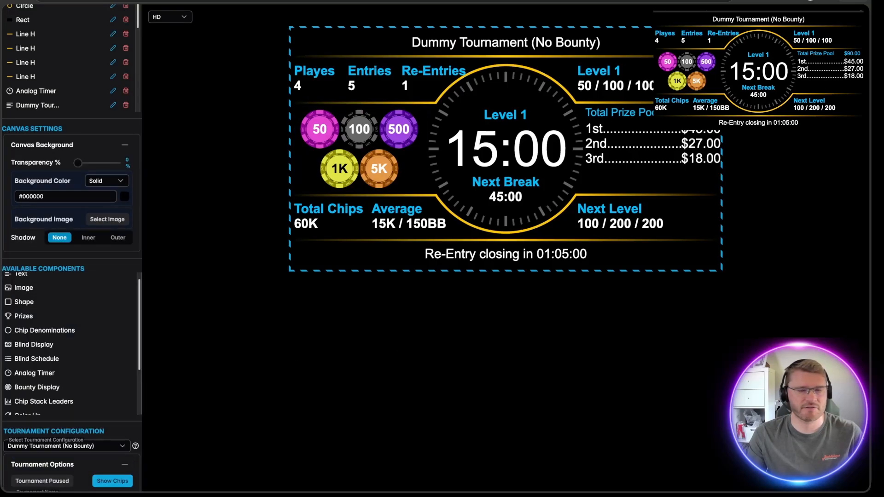
# Step: Test the chip display condition by switching the Show Chips tournament option off and on again
pyautogui.scroll(-2, 106, 256)
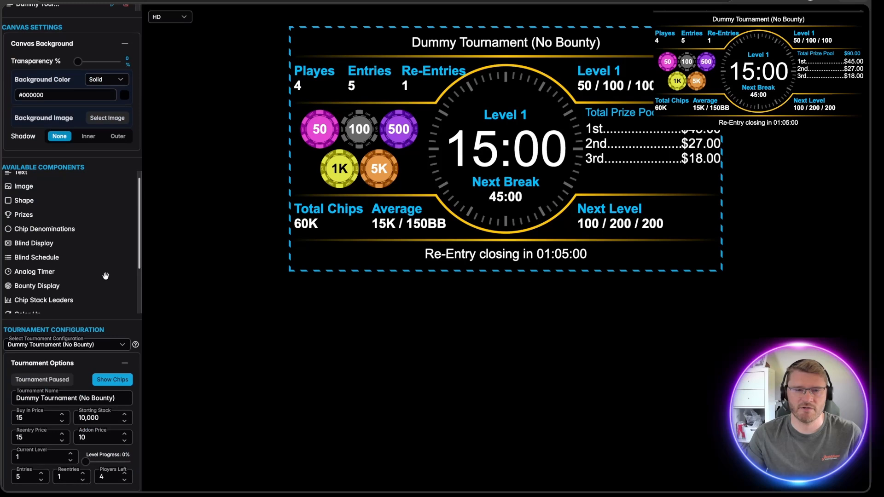
pyautogui.click(115, 382)
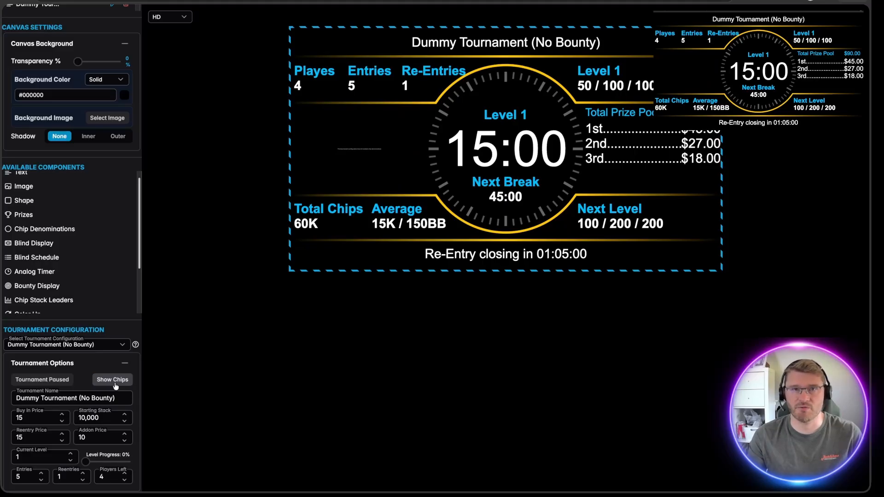
pyautogui.click(116, 382)
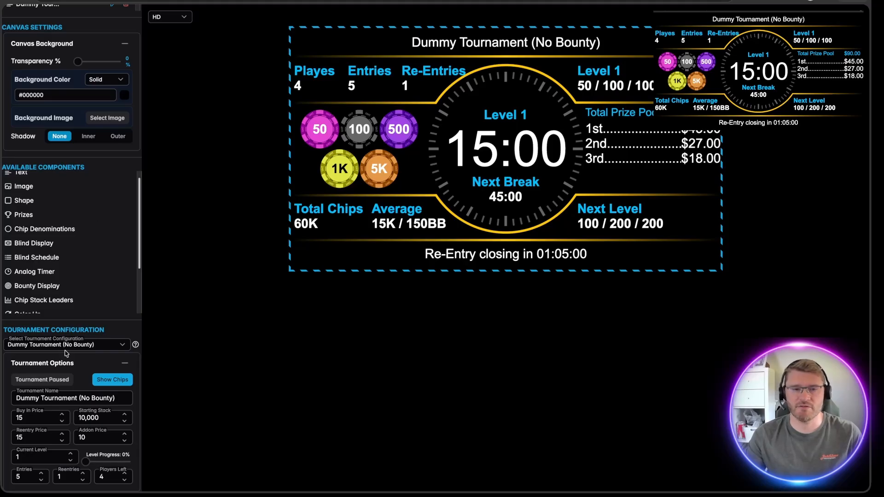
pyautogui.scroll(1, 116, 335)
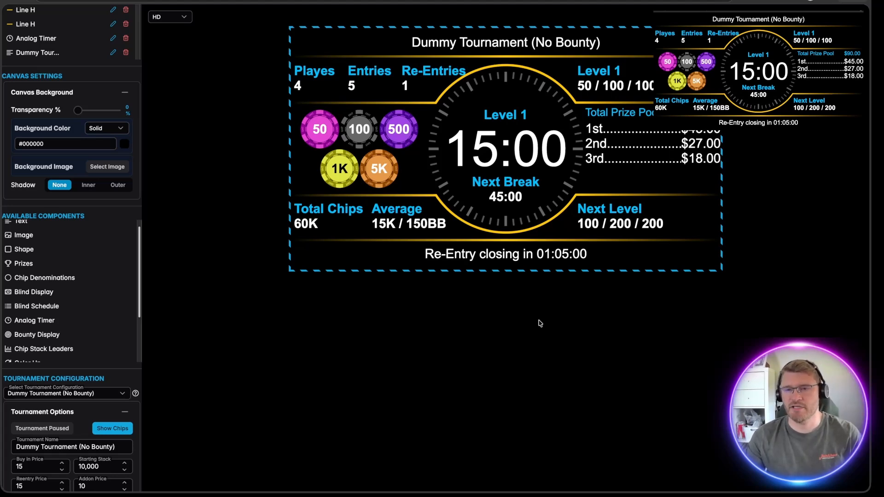
# Step: Add the Regular variant of the Google font Inter to the design
pyautogui.scroll(5, 78, 208)
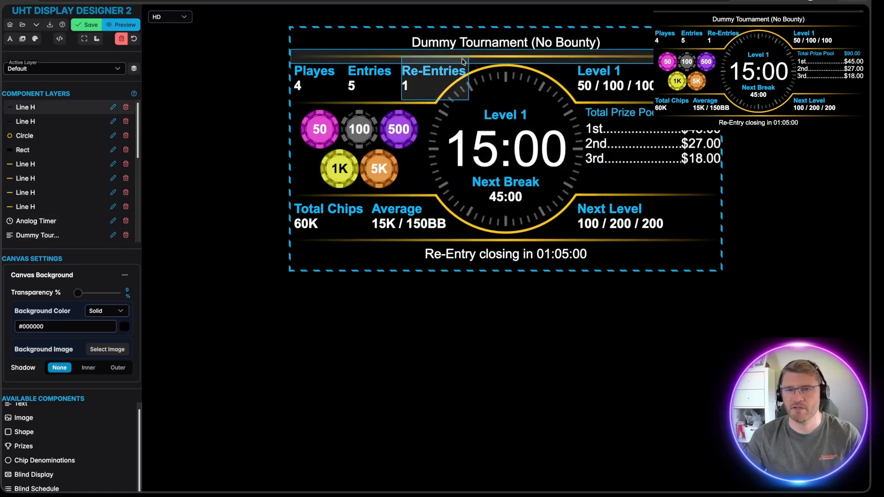
pyautogui.click(11, 39)
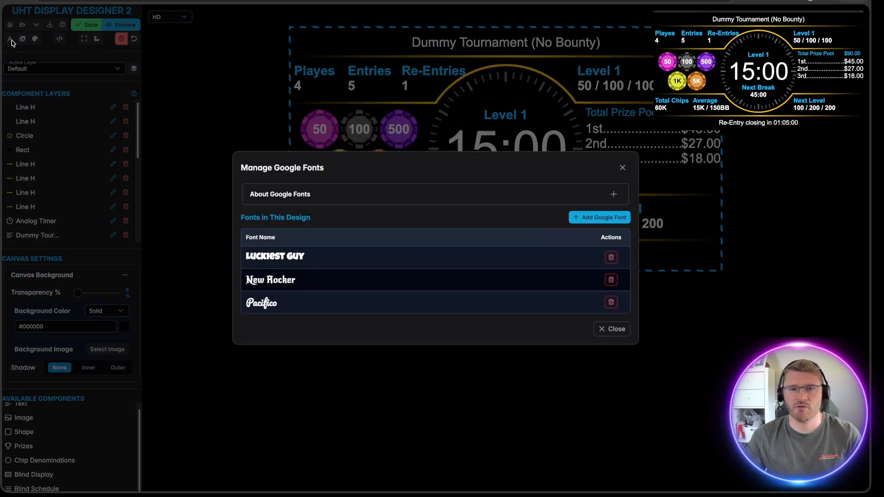
pyautogui.click(599, 217)
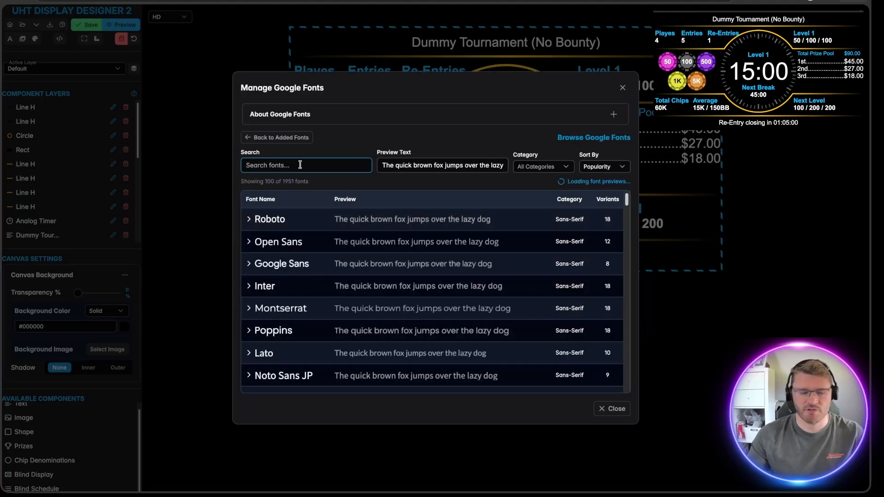
pyautogui.write('inter')
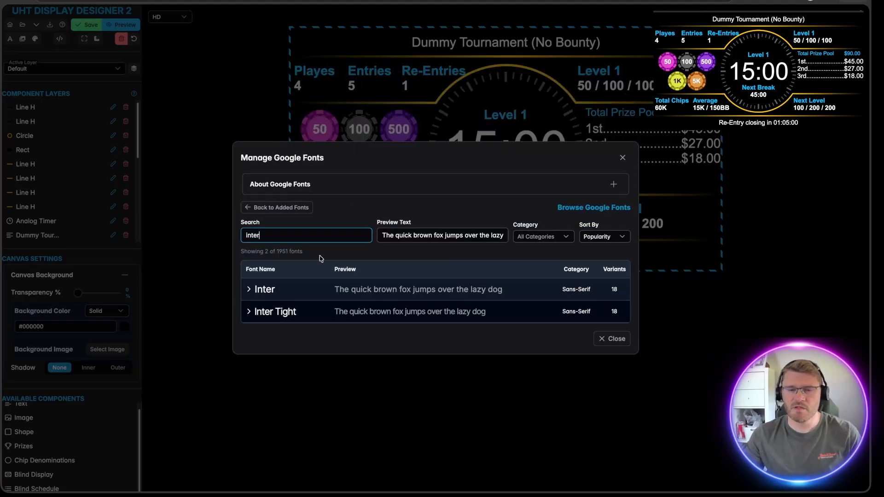
pyautogui.click(276, 294)
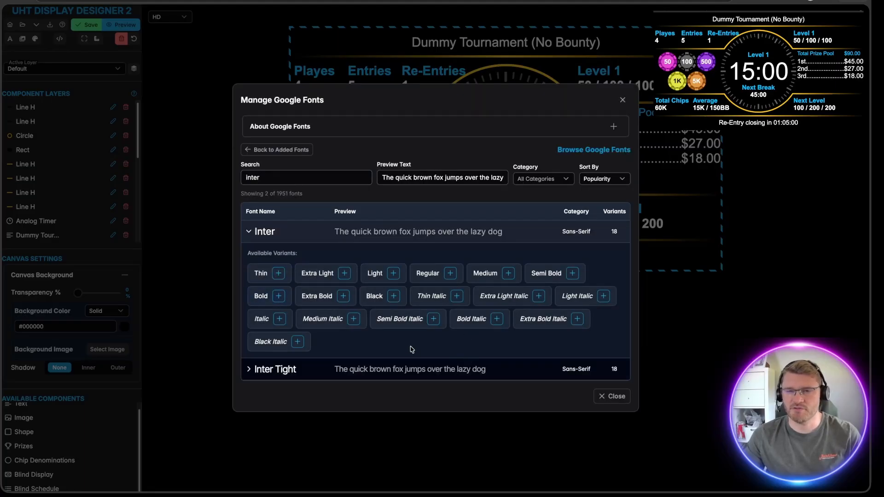
pyautogui.click(450, 274)
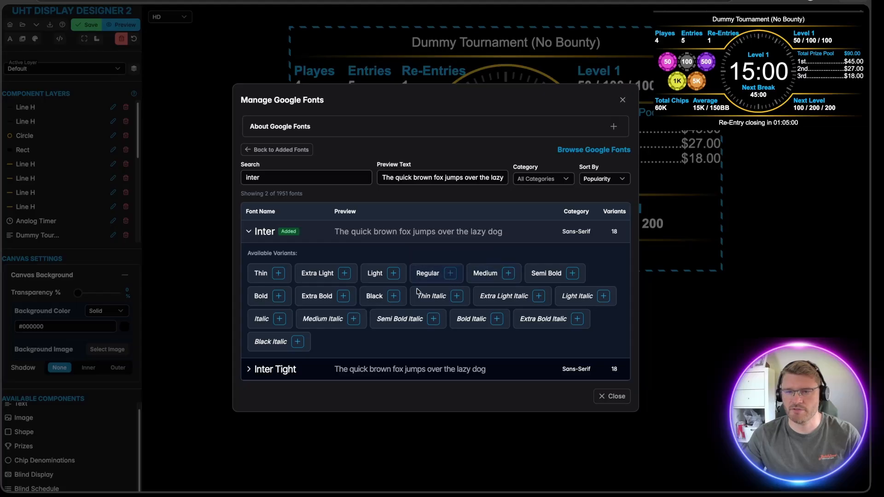
pyautogui.click(615, 398)
pyautogui.click(615, 400)
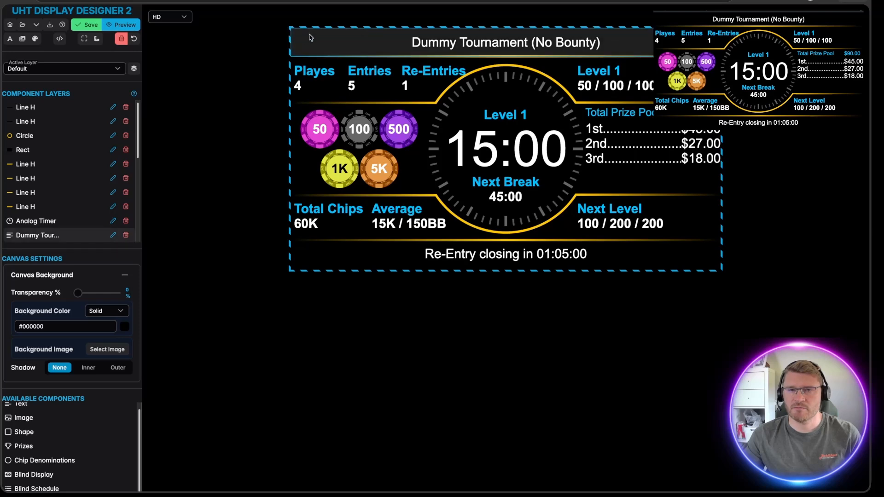
pyautogui.click(327, 43)
pyautogui.hotkey('ctrl', 'a')
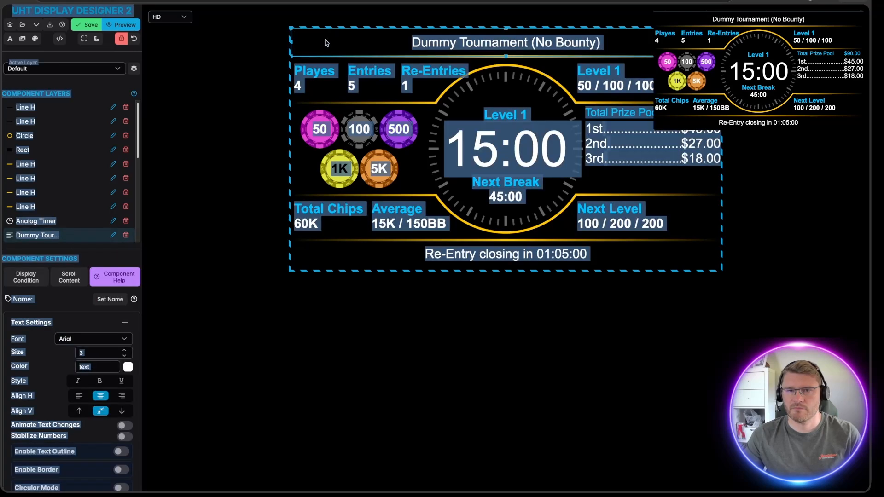
pyautogui.click(440, 348)
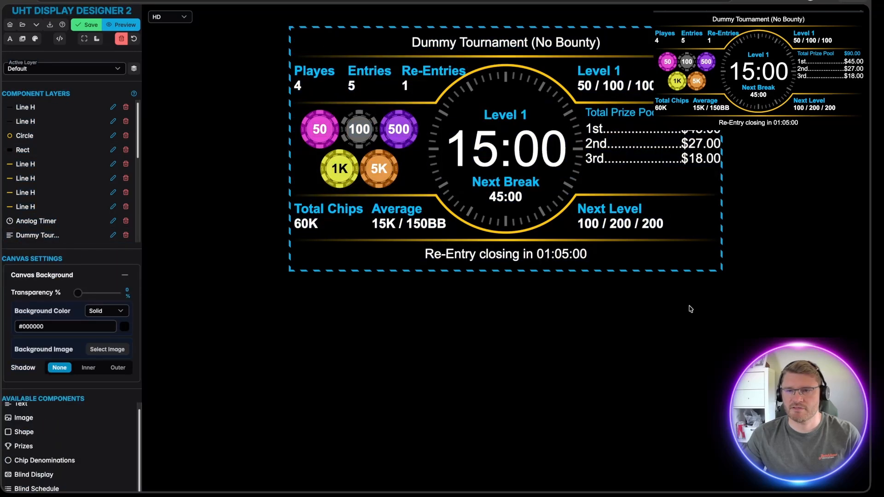
pyautogui.click(714, 265)
pyautogui.moveTo(725, 276); pyautogui.dragTo(287, 28)
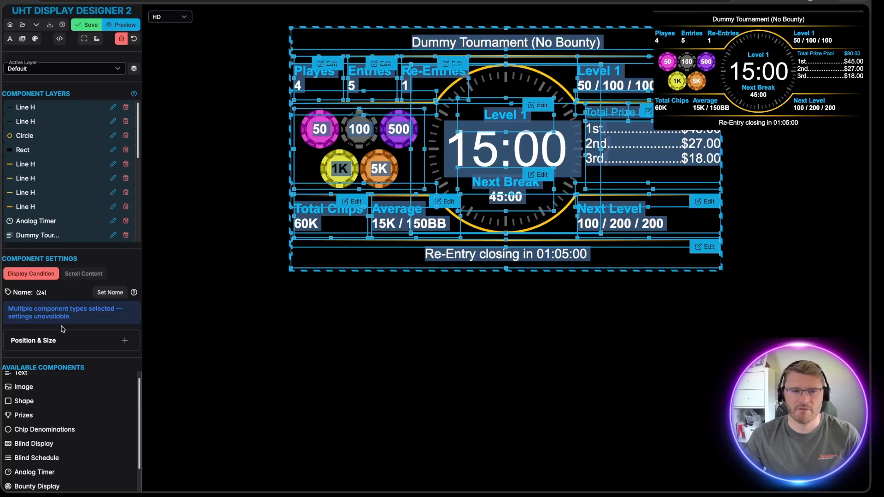
pyautogui.scroll(-2, 64, 330)
pyautogui.scroll(2, 63, 330)
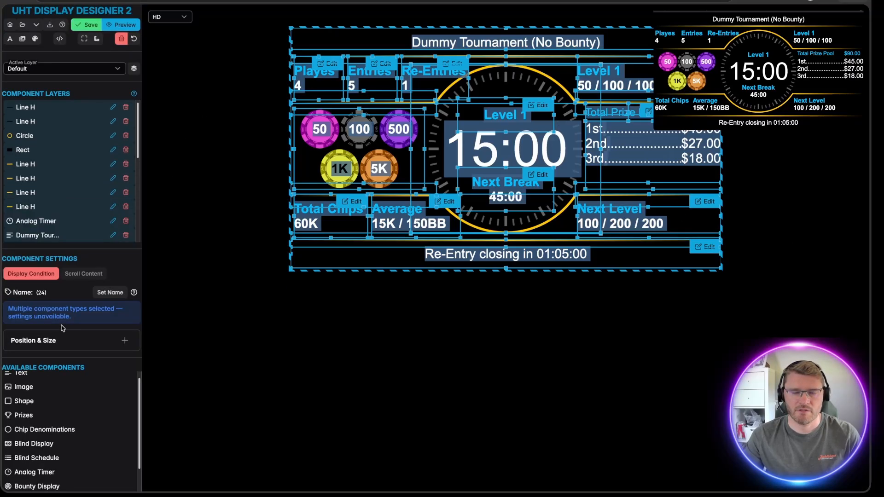
pyautogui.click(282, 351)
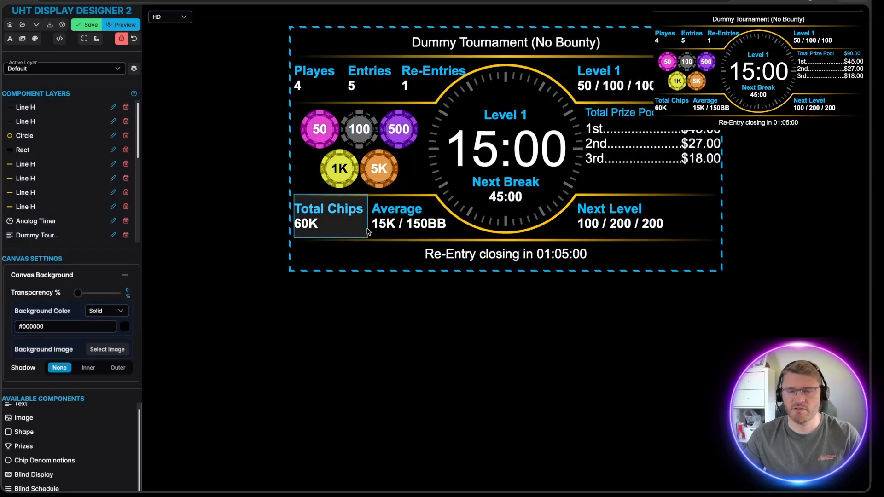
# Step: Select all text components of the same type as the tournament title and set their font to Inter
pyautogui.click(435, 44)
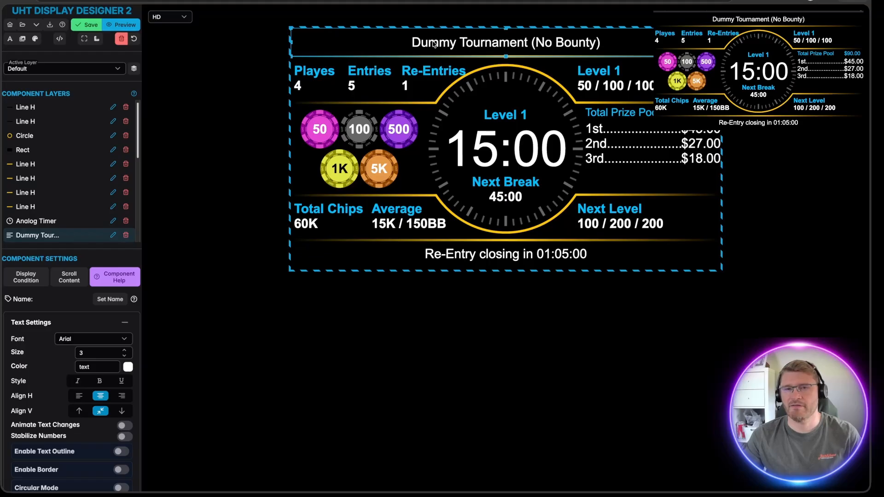
pyautogui.rightClick(410, 41)
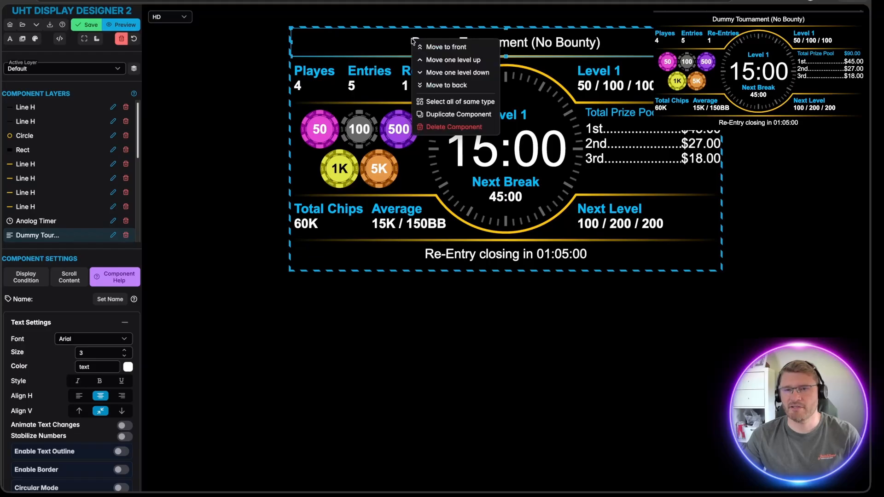
pyautogui.click(476, 106)
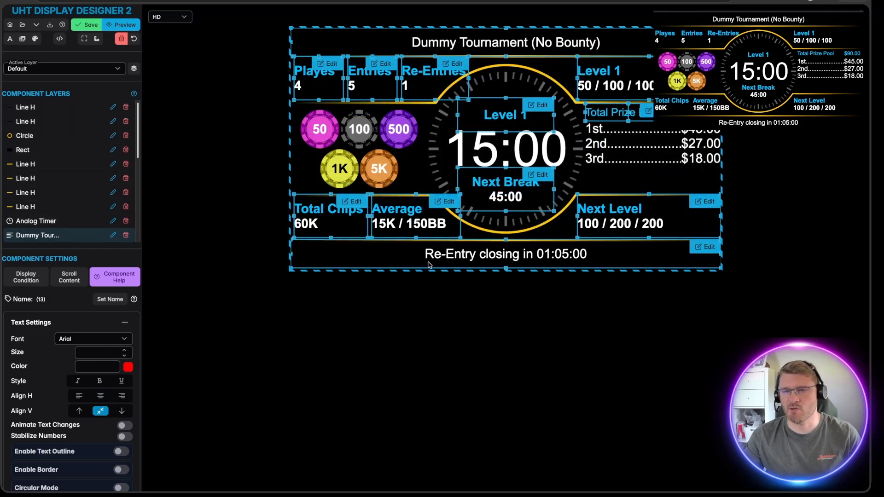
pyautogui.scroll(-1, 9, 304)
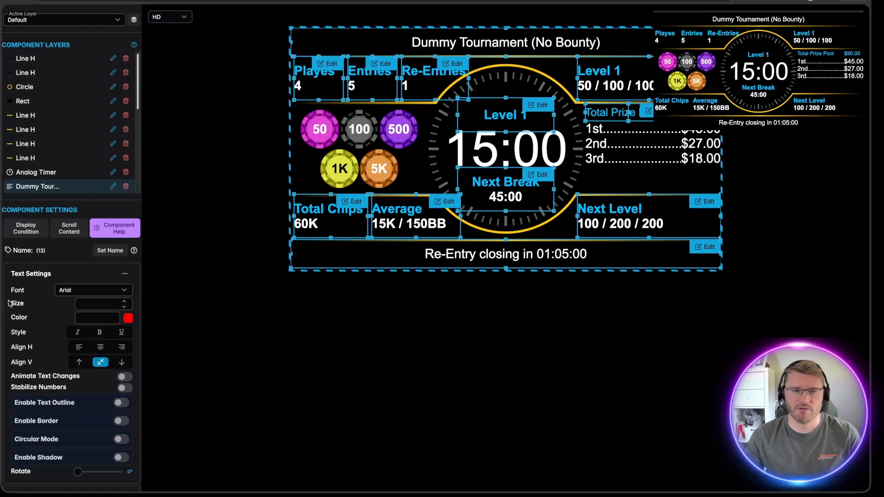
pyautogui.click(124, 288)
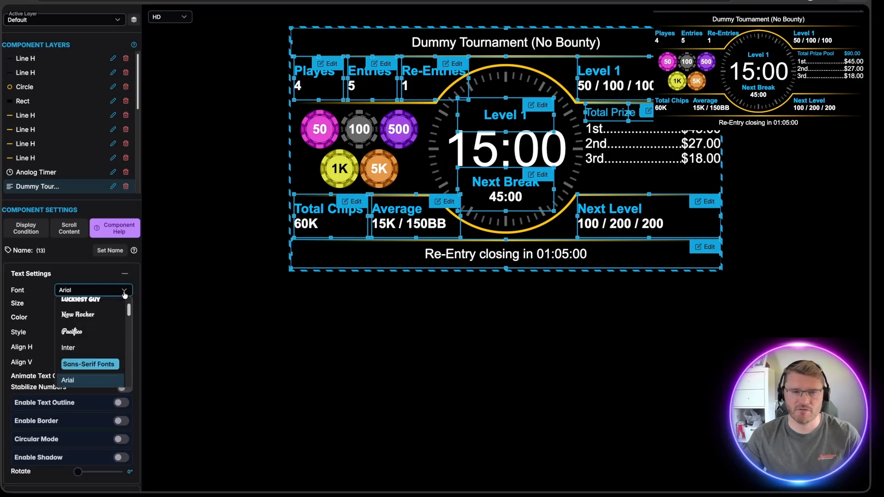
pyautogui.click(68, 351)
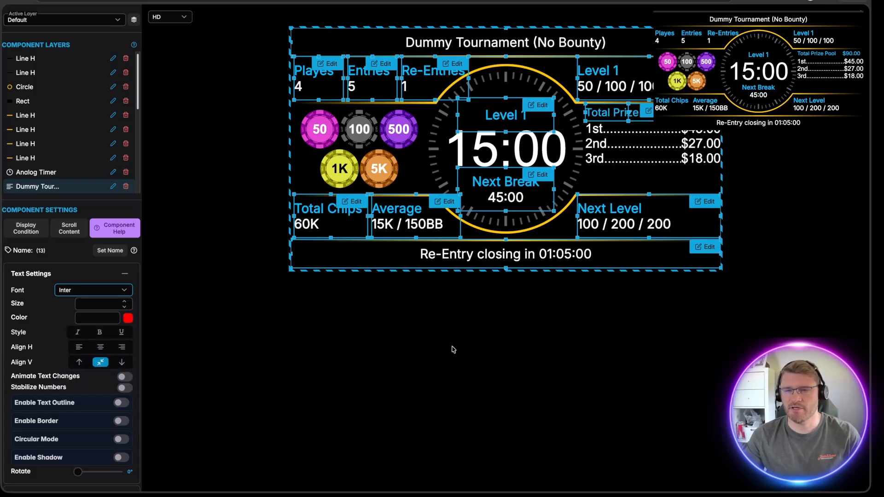
pyautogui.click(514, 346)
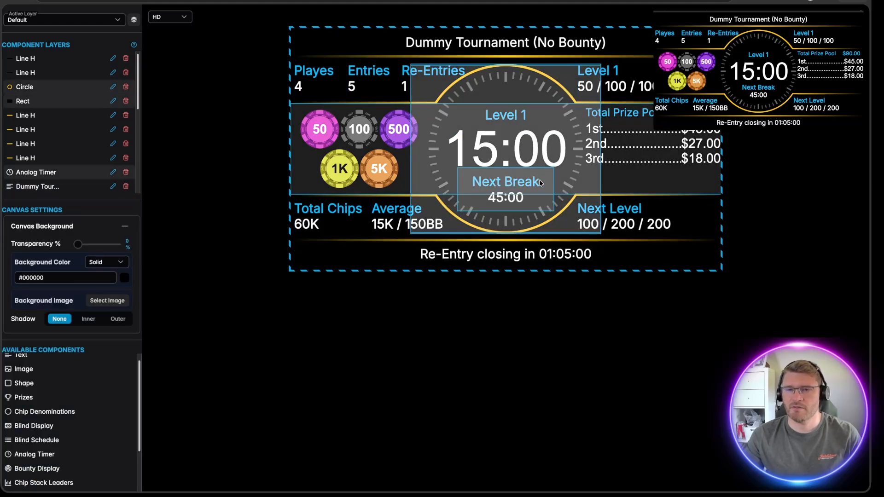
# Step: Set the font of the Analog Timer component to Inter
pyautogui.rightClick(498, 151)
pyautogui.click(529, 172)
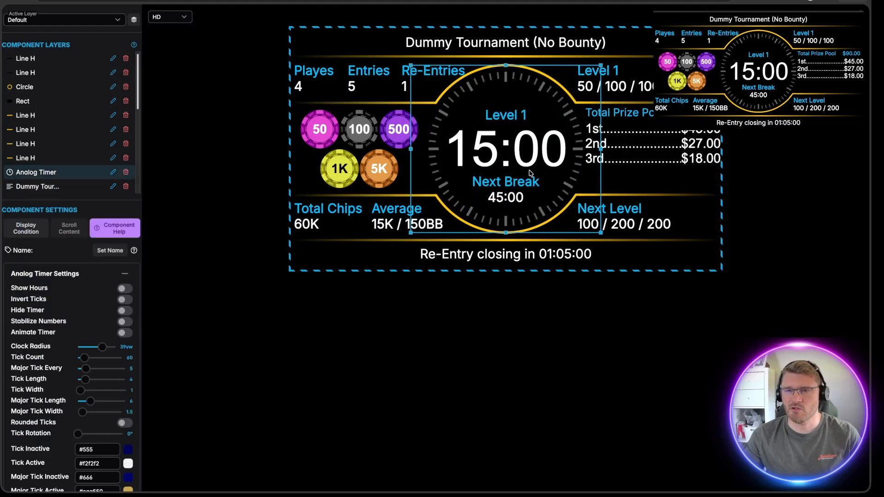
pyautogui.scroll(-6, 67, 303)
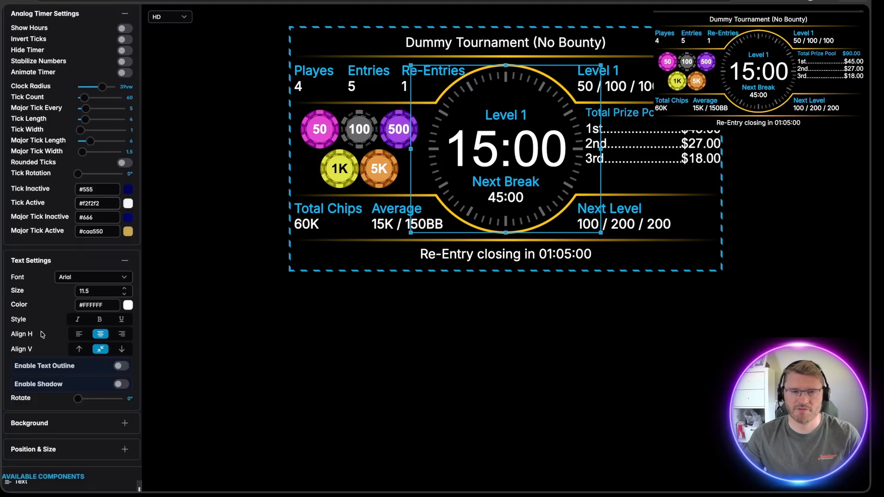
pyautogui.click(123, 277)
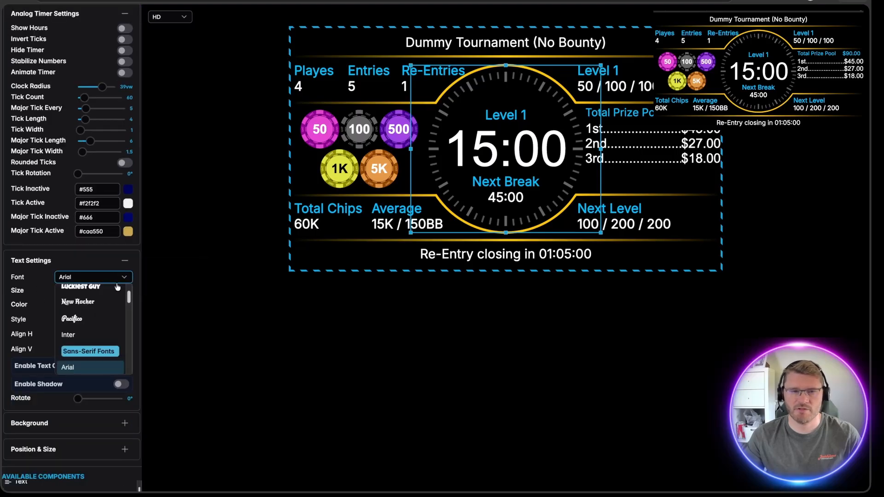
pyautogui.click(93, 339)
# Step: Set the font of the Chip Denominations component to Inter
pyautogui.rightClick(360, 148)
pyautogui.click(386, 166)
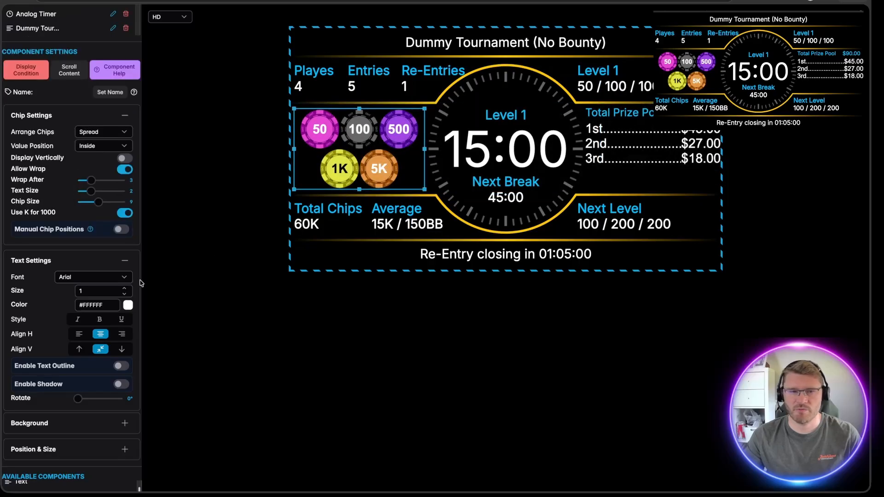
pyautogui.click(92, 277)
pyautogui.click(81, 337)
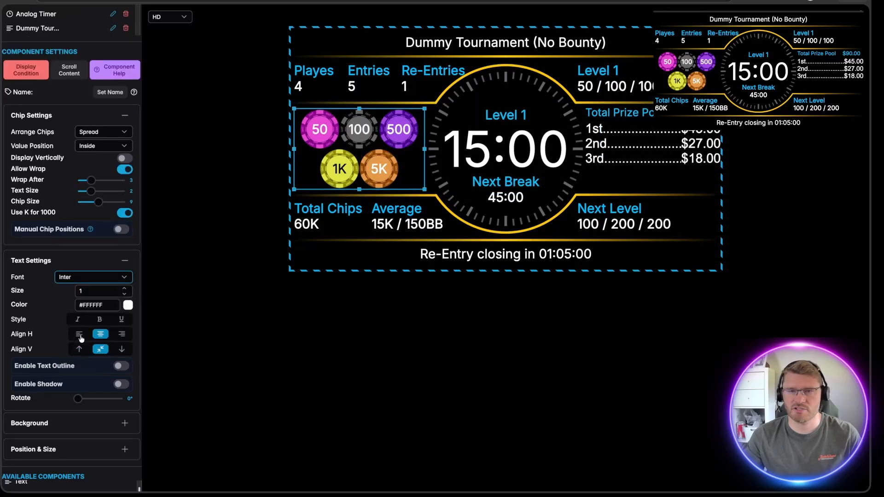
# Step: Set the font of the Prizes component to Inter and deselect it
pyautogui.rightClick(625, 151)
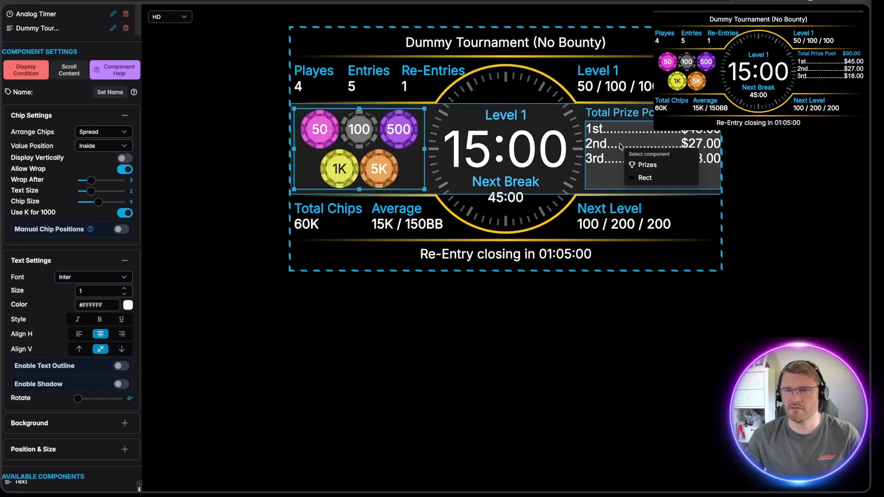
pyautogui.click(648, 166)
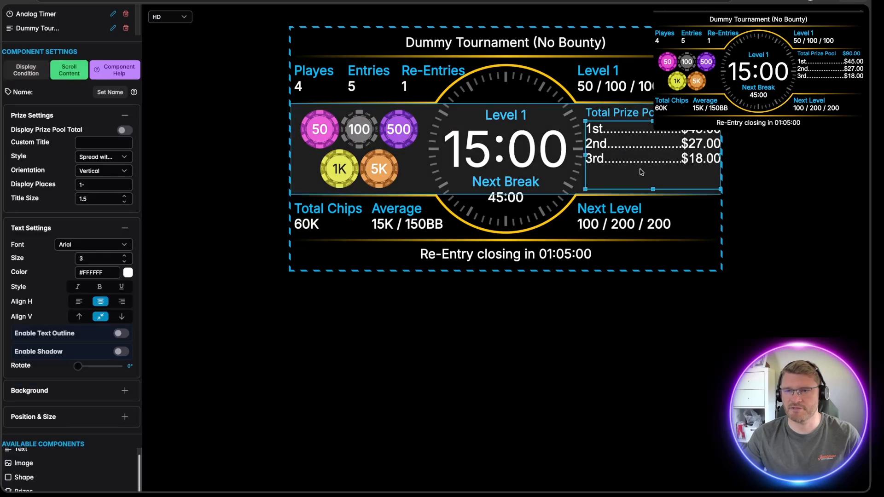
pyautogui.click(131, 246)
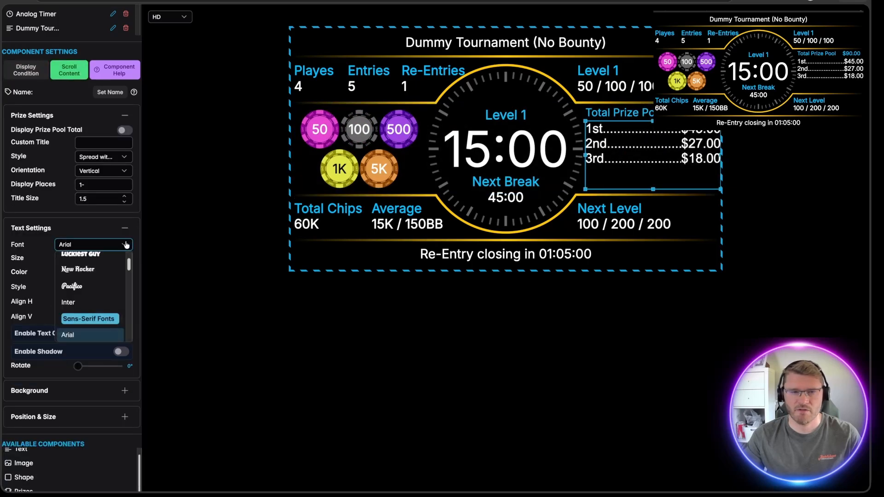
pyautogui.click(88, 306)
pyautogui.click(456, 357)
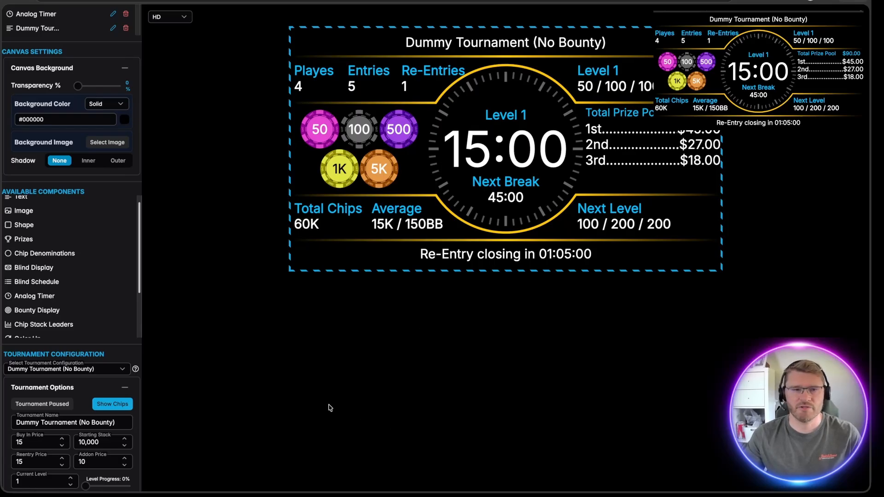
# Step: Save the display as "New Profession Design" with creator ME and description "some description", accepting the Google Fonts notice
pyautogui.scroll(5, 116, 137)
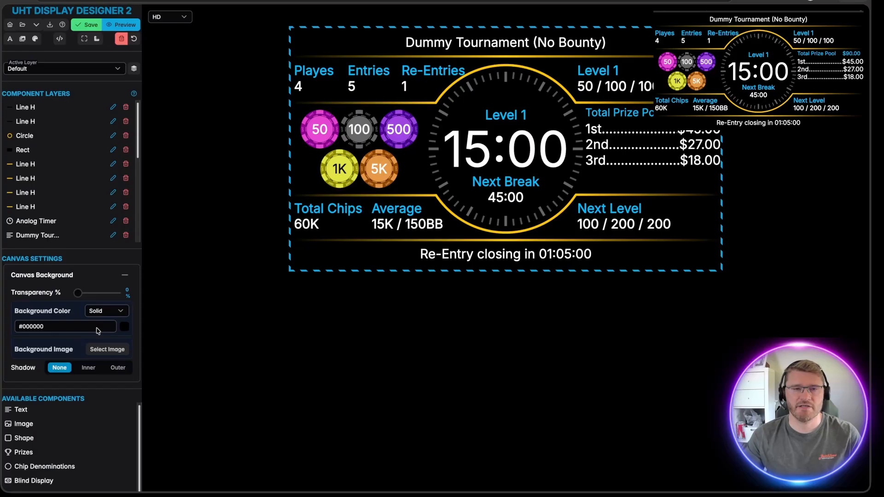
pyautogui.click(90, 26)
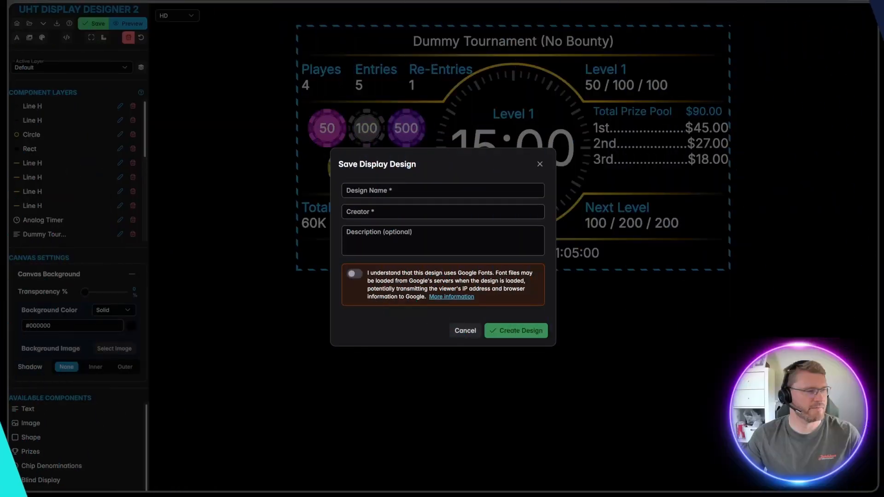
pyautogui.click(405, 192)
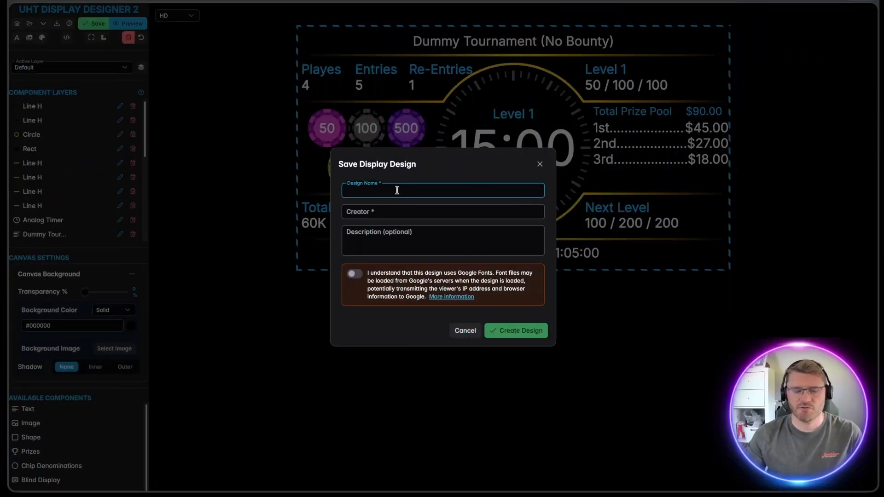
pyautogui.write('New Profession Design')
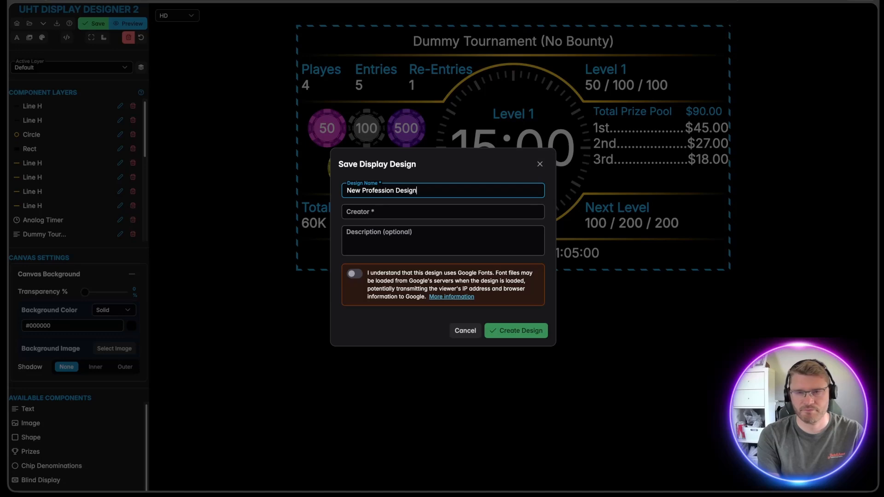
pyautogui.press('Tab')
pyautogui.press('Tab')
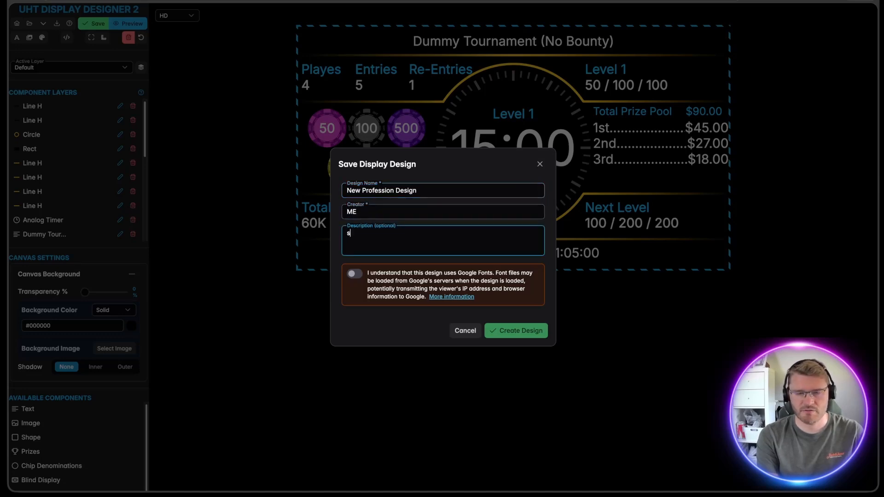
pyautogui.write('some description')
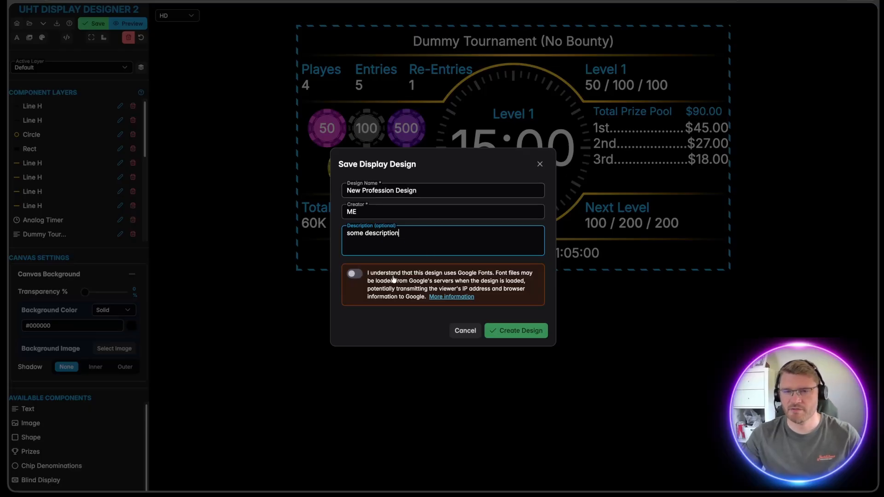
pyautogui.click(354, 273)
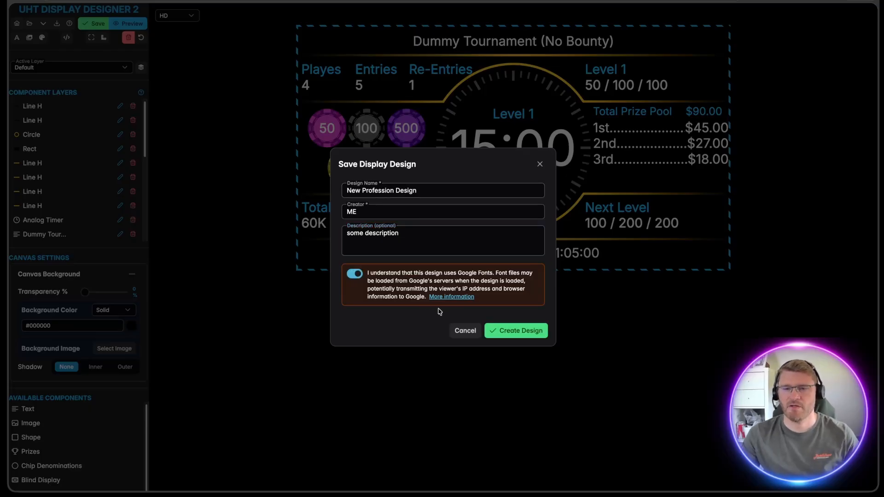
pyautogui.click(525, 336)
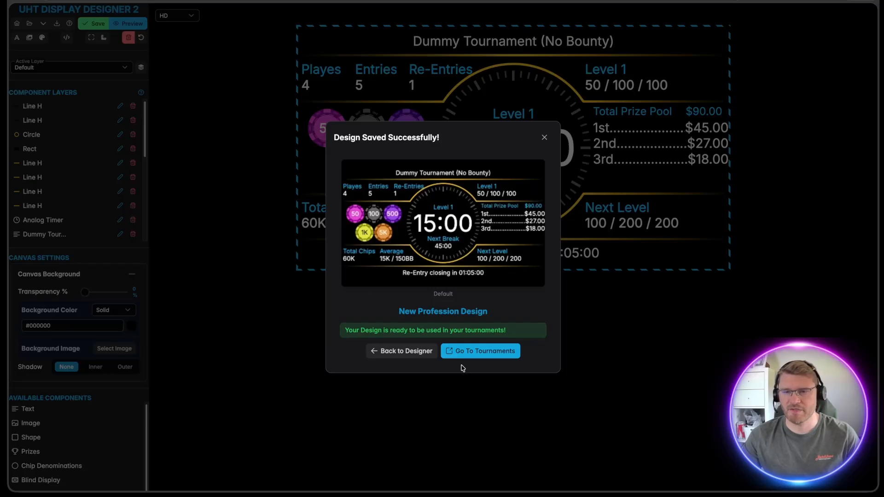
# Step: Assign New Profession Design as the clock display in the My Monthly Tournament configuration and update the configuration
pyautogui.click(478, 352)
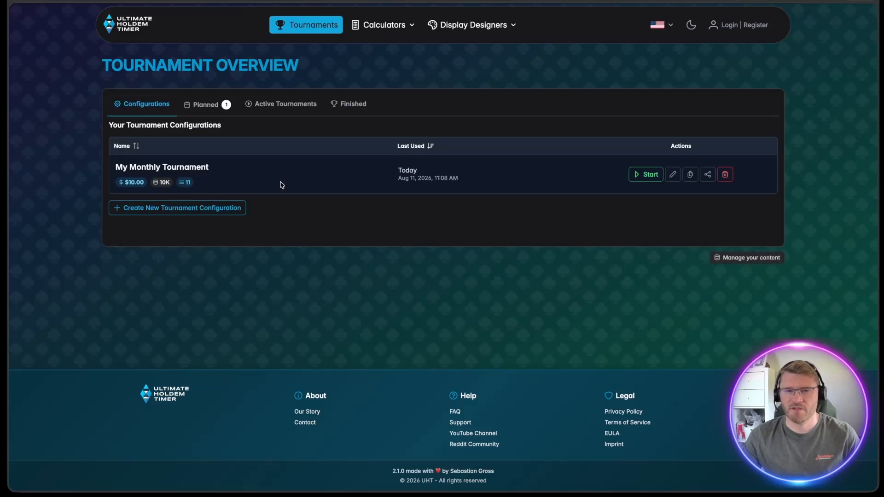
pyautogui.click(672, 174)
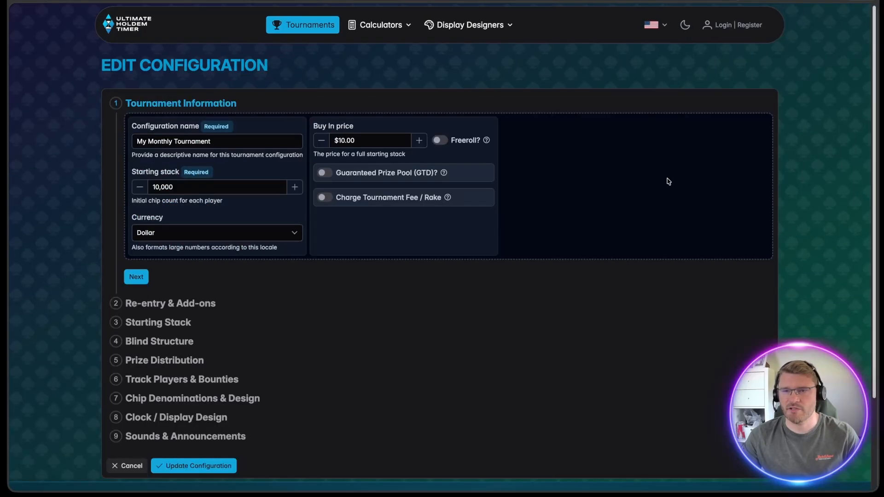
pyautogui.click(182, 417)
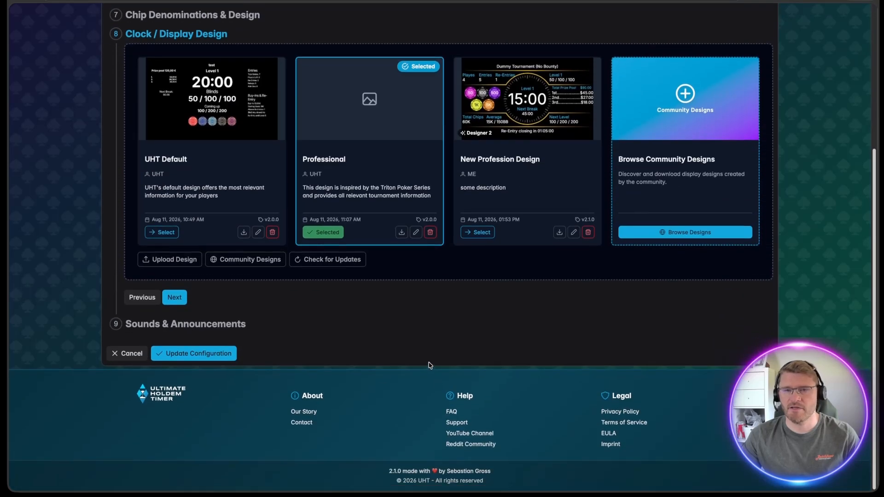
pyautogui.moveTo(457, 162); pyautogui.dragTo(555, 170)
pyautogui.click(560, 170)
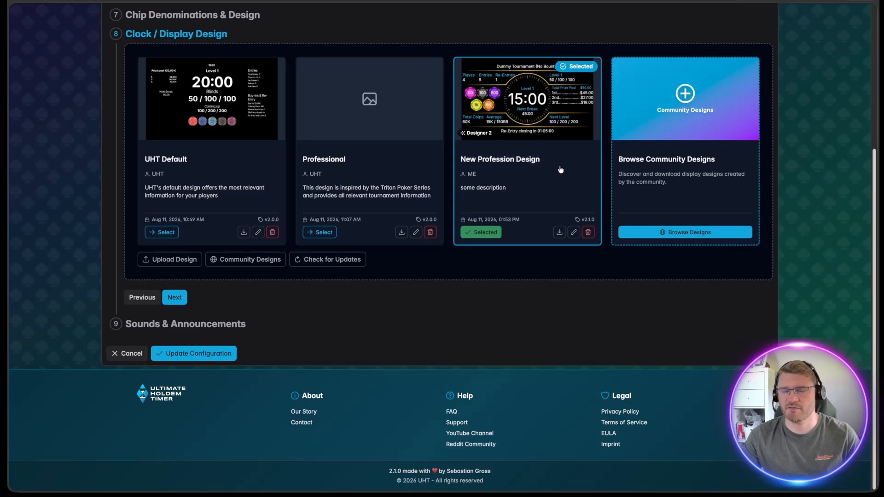
pyautogui.click(204, 358)
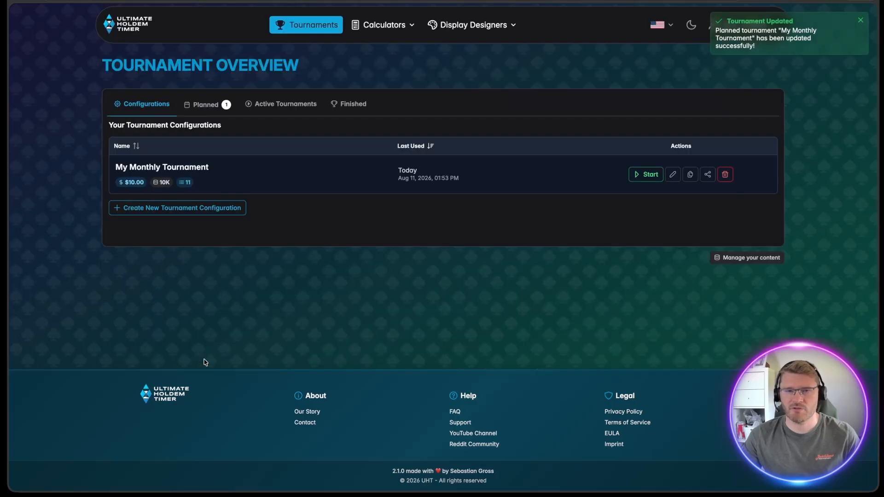
# Step: Create a new planned tournament from the My Monthly Tournament configuration and delete the older planned one
pyautogui.click(646, 174)
pyautogui.click(521, 324)
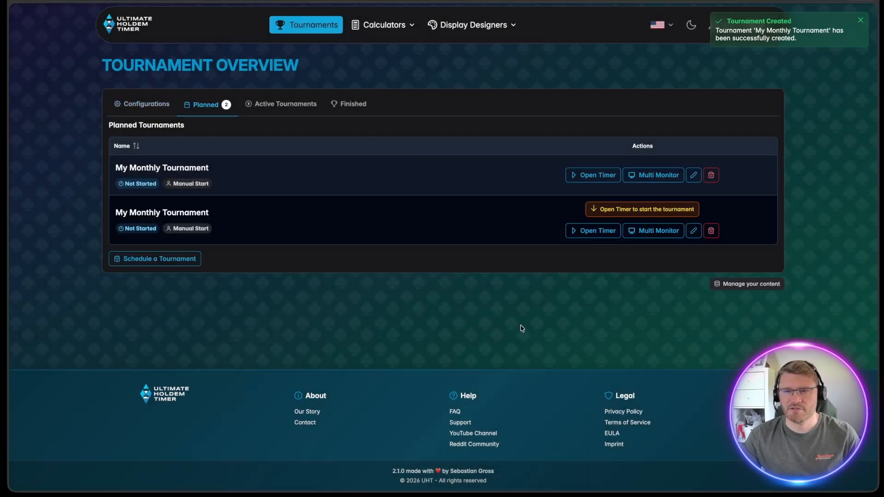
pyautogui.click(711, 175)
pyautogui.click(563, 272)
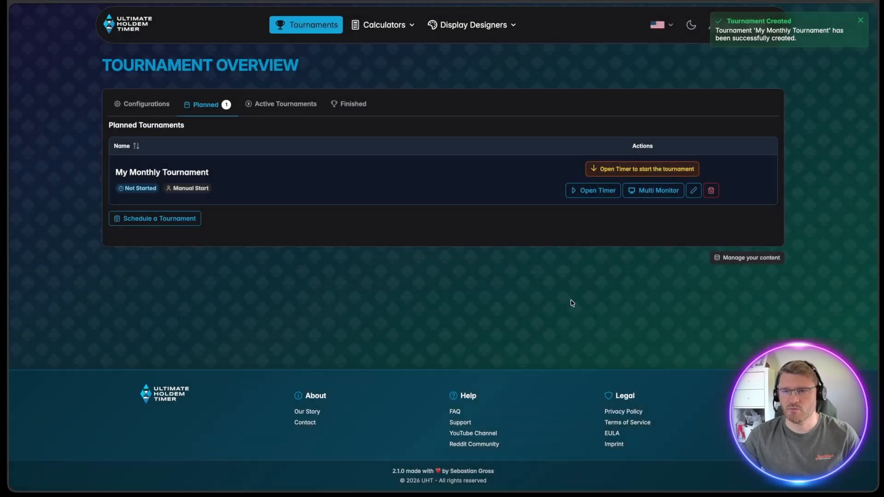
# Step: Open the timer of the planned My Monthly Tournament and start the tournament
pyautogui.click(596, 192)
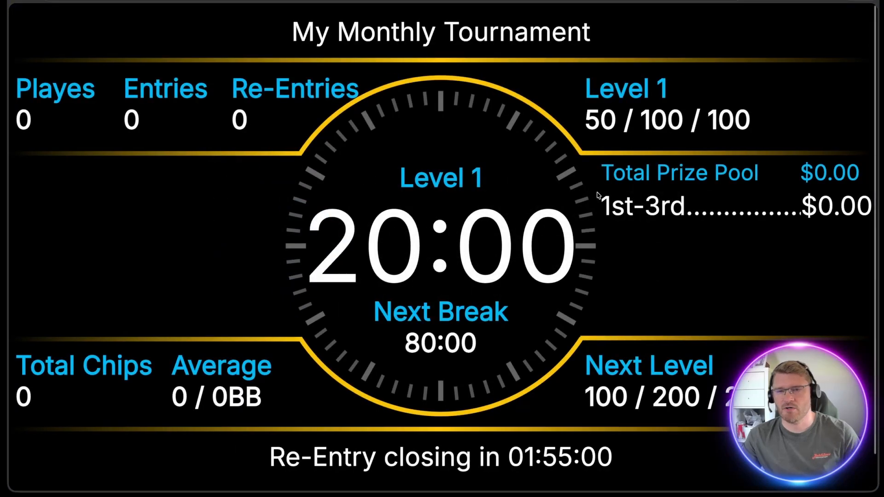
pyautogui.scroll(-1, 454, 407)
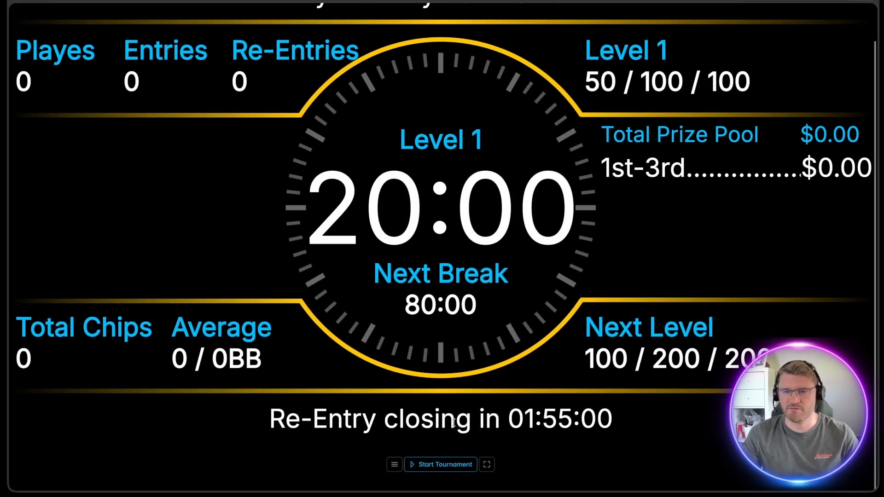
pyautogui.click(454, 469)
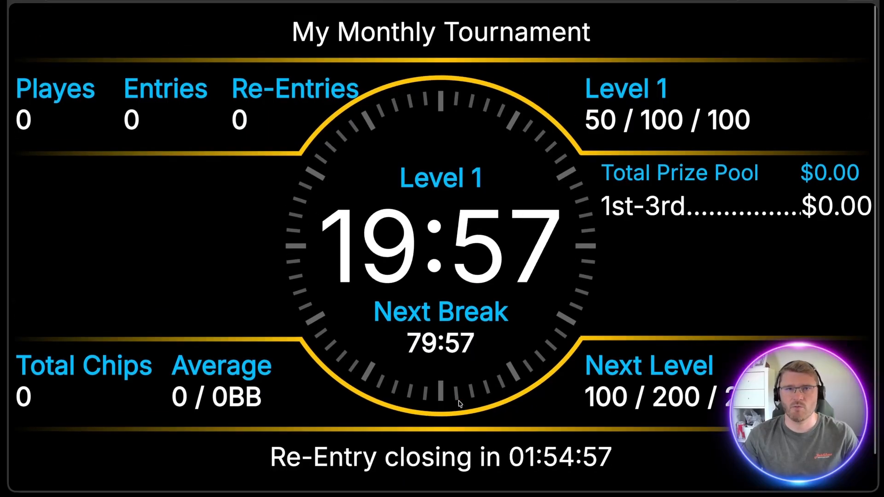
# Step: Set the running tournament's entries to 13 and players left to 11, closing the tournament controls when done
pyautogui.scroll(-1, 485, 404)
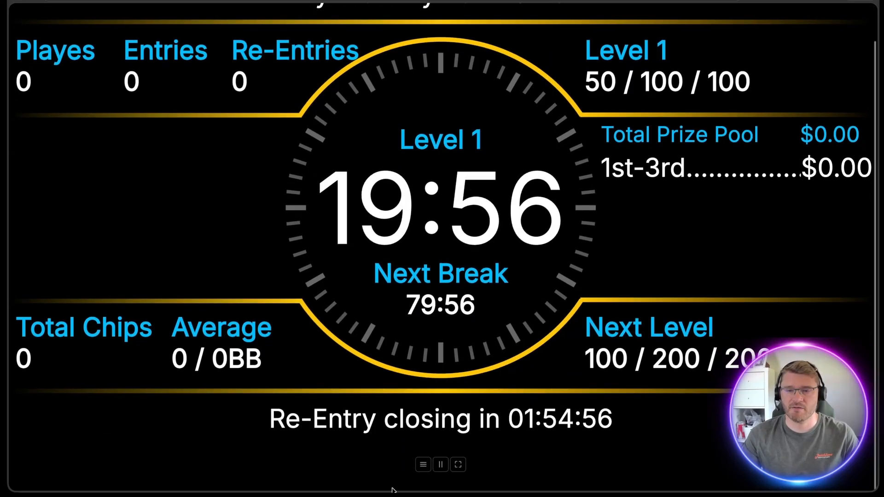
pyautogui.click(423, 464)
pyautogui.doubleClick(408, 451)
pyautogui.doubleClick(408, 450)
pyautogui.tripleClick(408, 450)
pyautogui.doubleClick(408, 450)
pyautogui.click(408, 450)
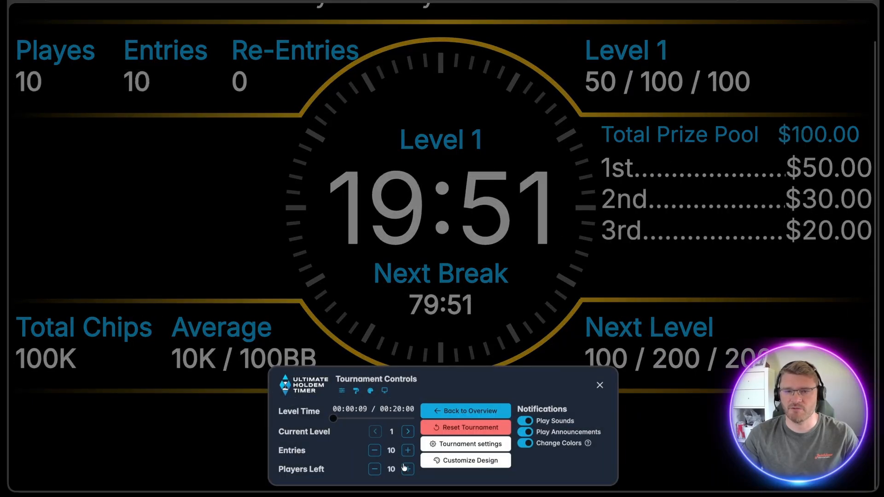
pyautogui.click(408, 450)
pyautogui.doubleClick(407, 450)
pyautogui.click(375, 469)
pyautogui.click(374, 469)
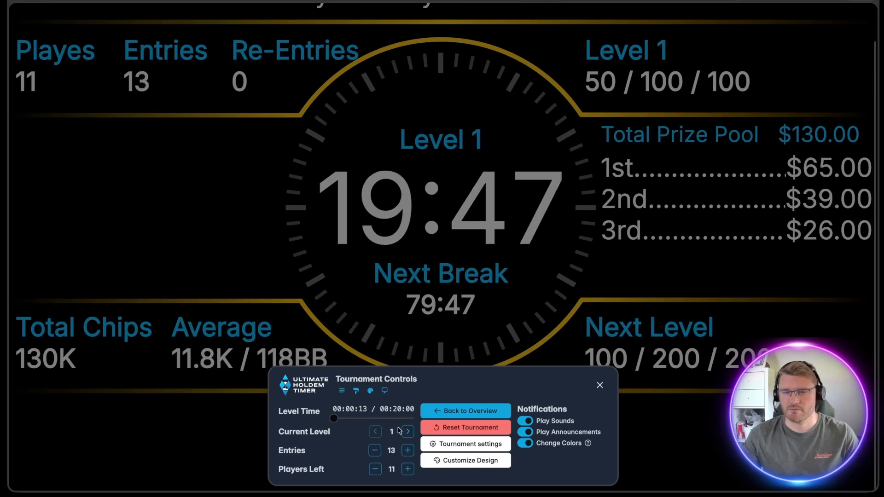
pyautogui.click(407, 286)
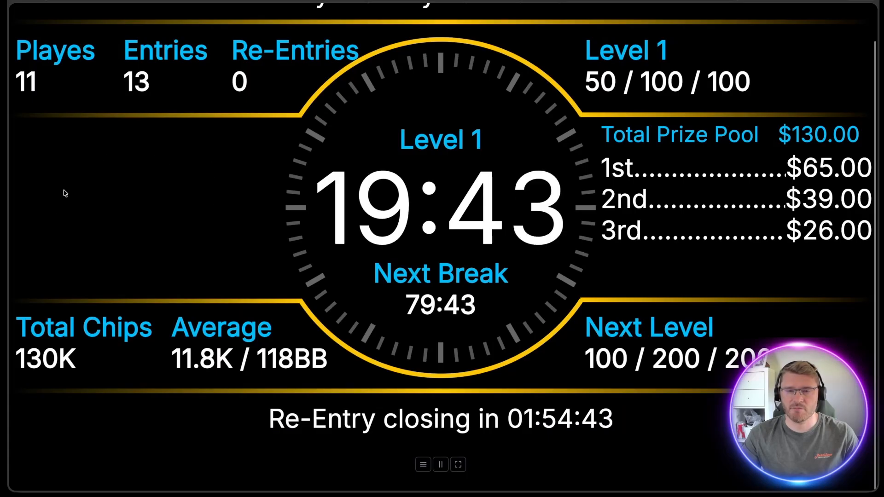
# Step: Enable the display of chip denominations in the running tournament's settings and update the tournament
pyautogui.click(423, 465)
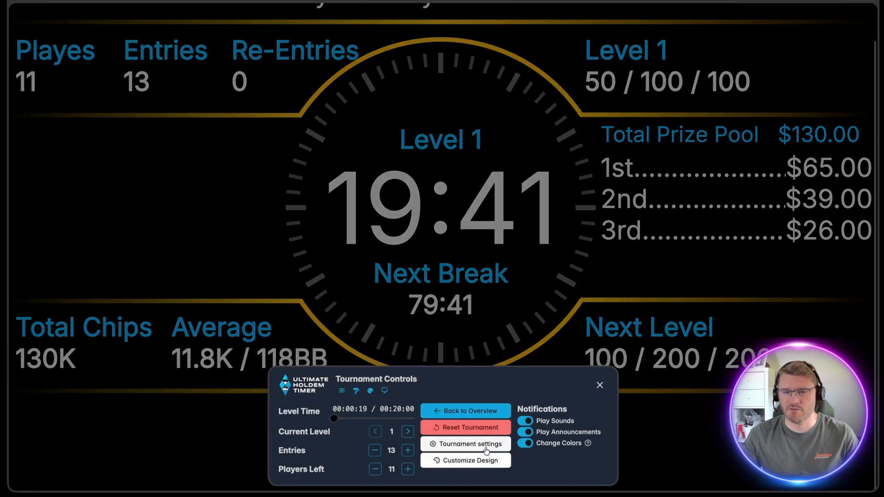
pyautogui.click(486, 450)
pyautogui.scroll(-3, 487, 450)
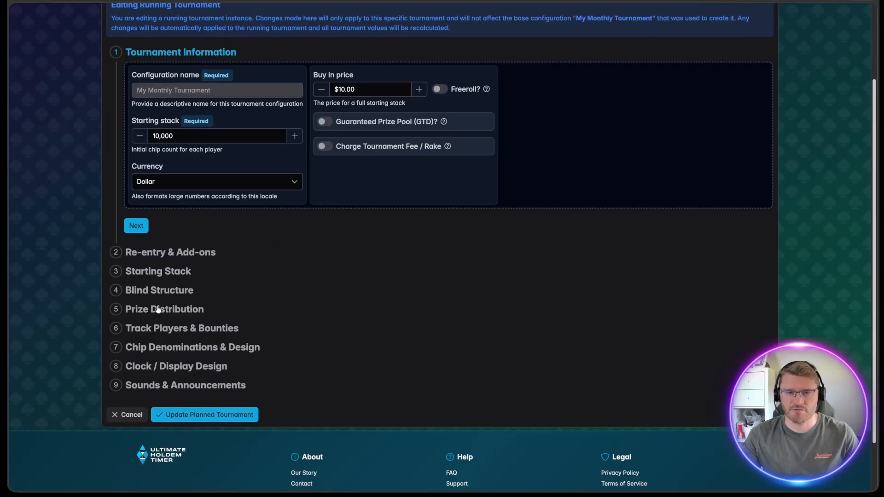
pyautogui.click(164, 348)
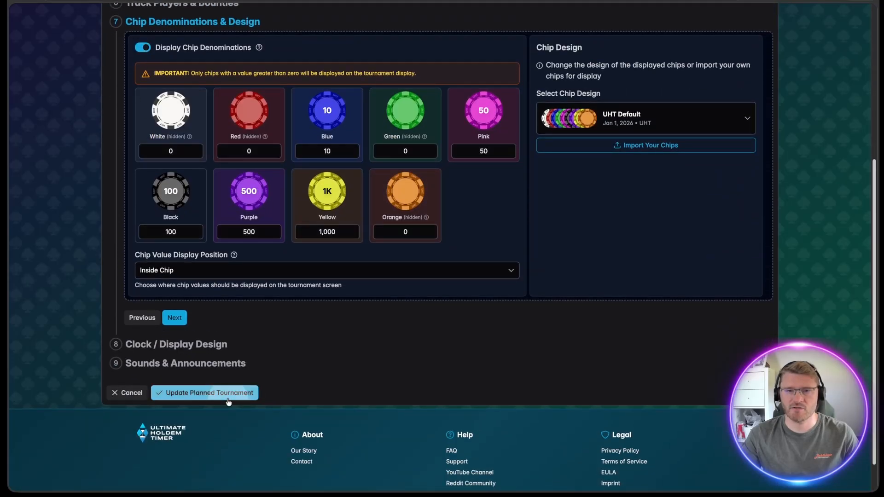
pyautogui.click(167, 392)
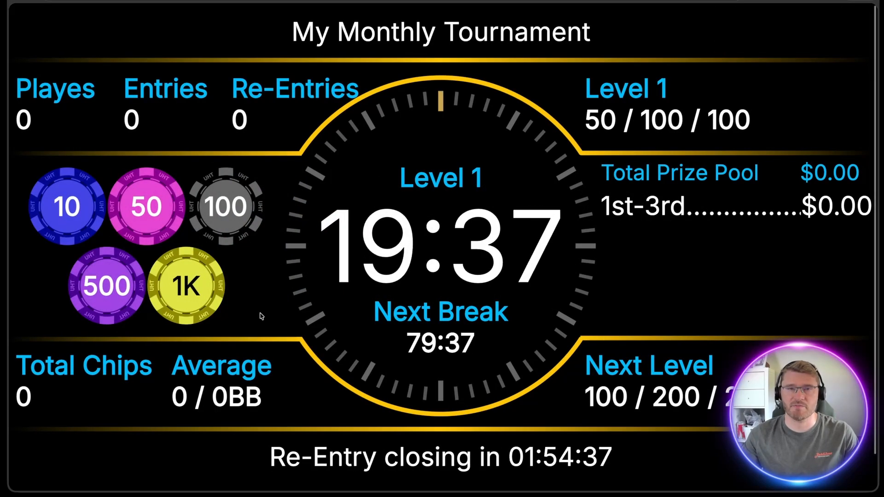
pyautogui.scroll(-1, 351, 294)
pyautogui.scroll(-1, 351, 295)
pyautogui.scroll(2, 351, 295)
pyautogui.scroll(-2, 351, 295)
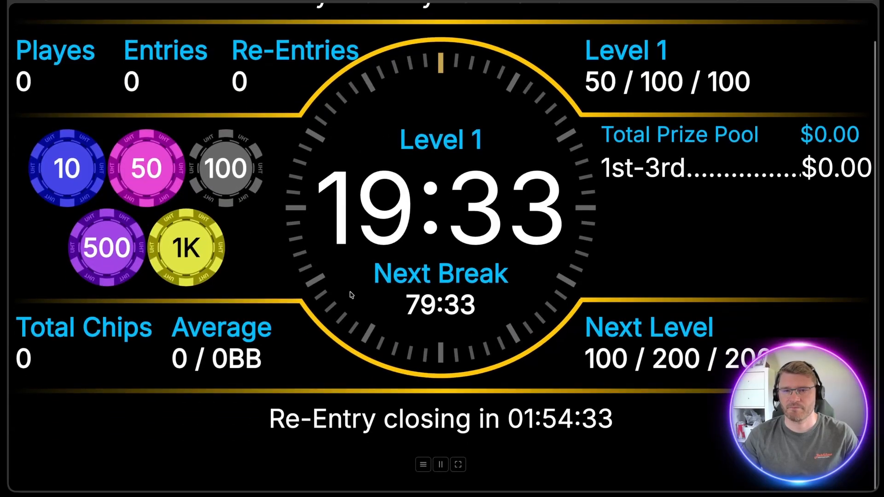
pyautogui.scroll(2, 351, 295)
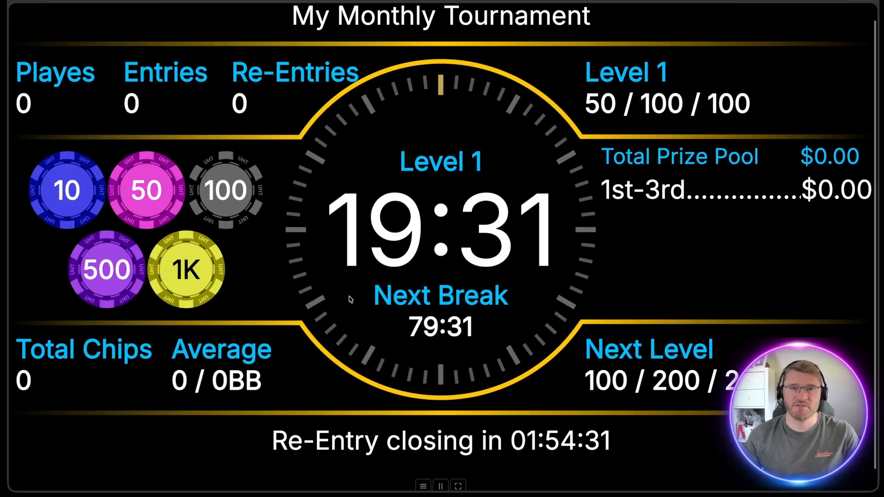